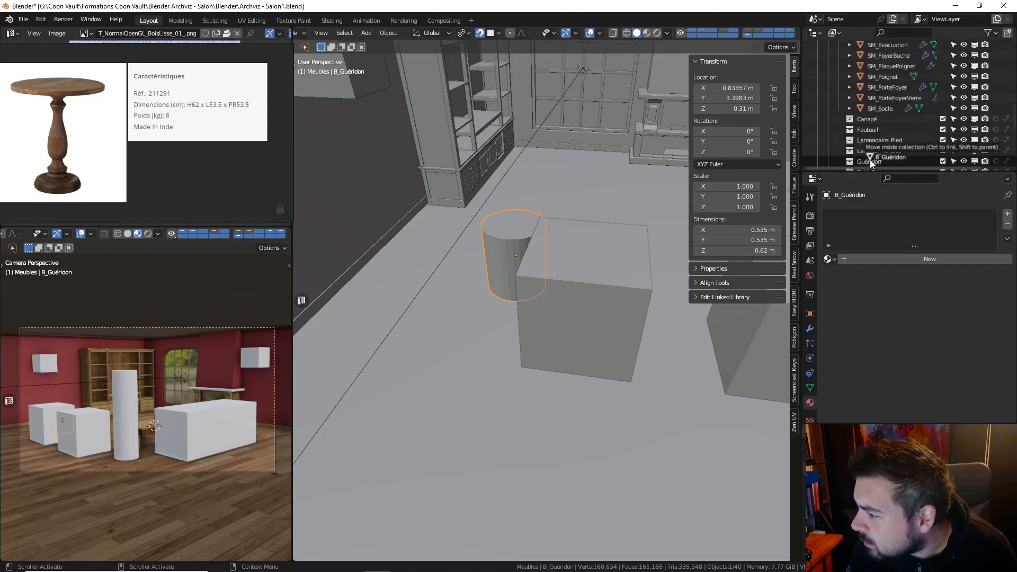
# Rename the B_Guéridon object in the Guéridon collection to SM_Guéridon
pyautogui.scroll(-3, 860, 141)
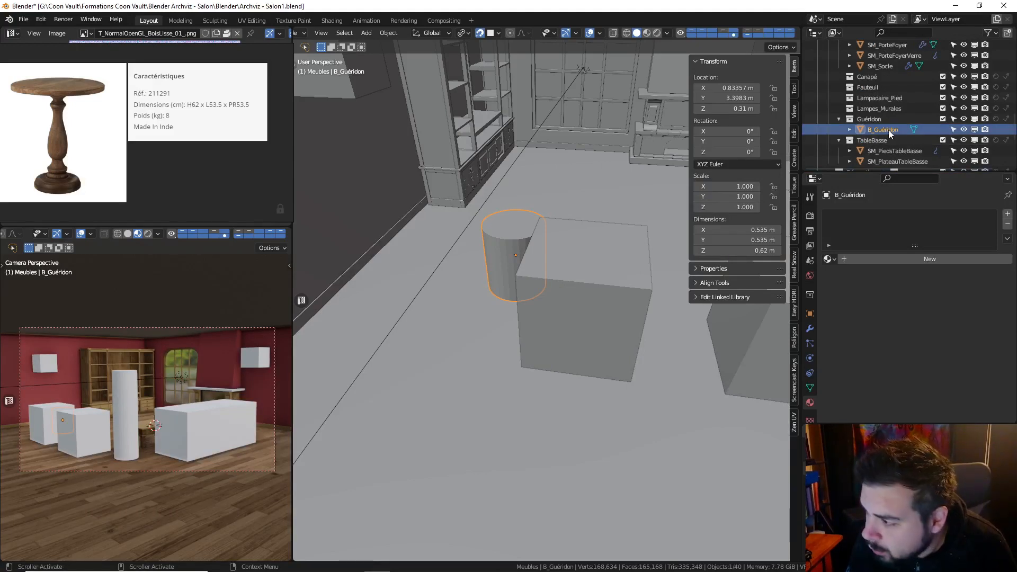
pyautogui.press('F2')
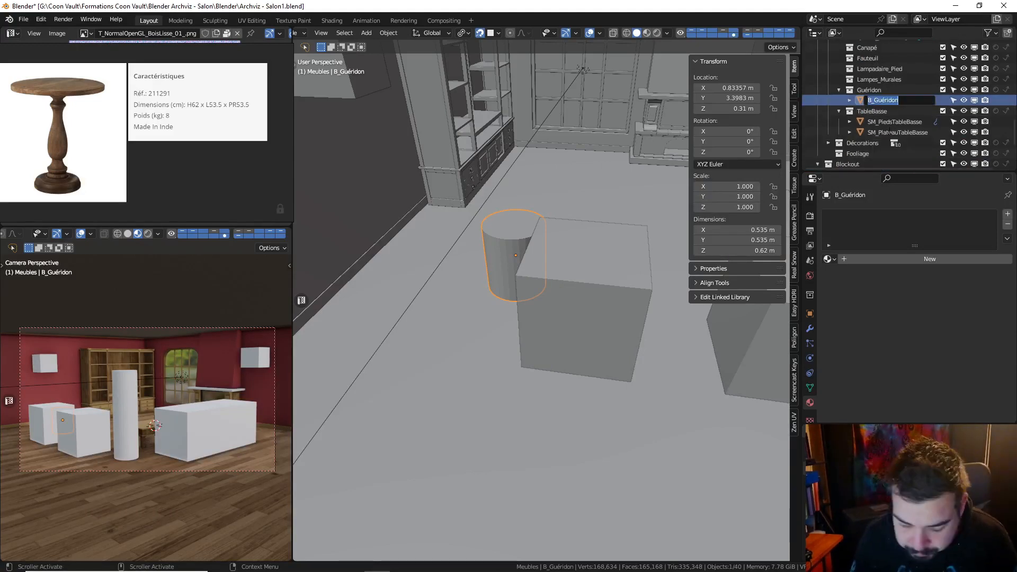
pyautogui.write('SM_Gué')
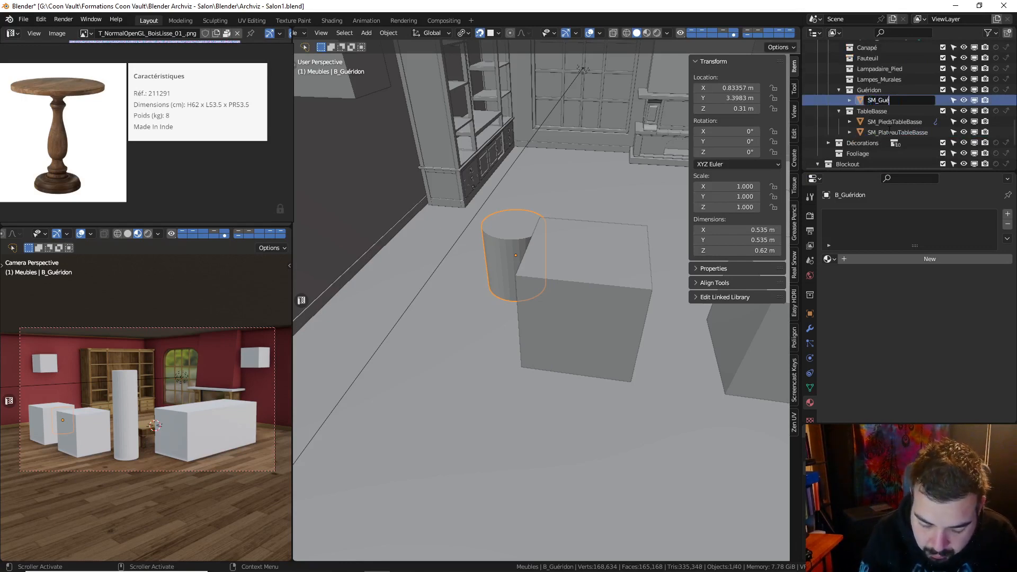
pyautogui.write('ridon')
pyautogui.press('Return')
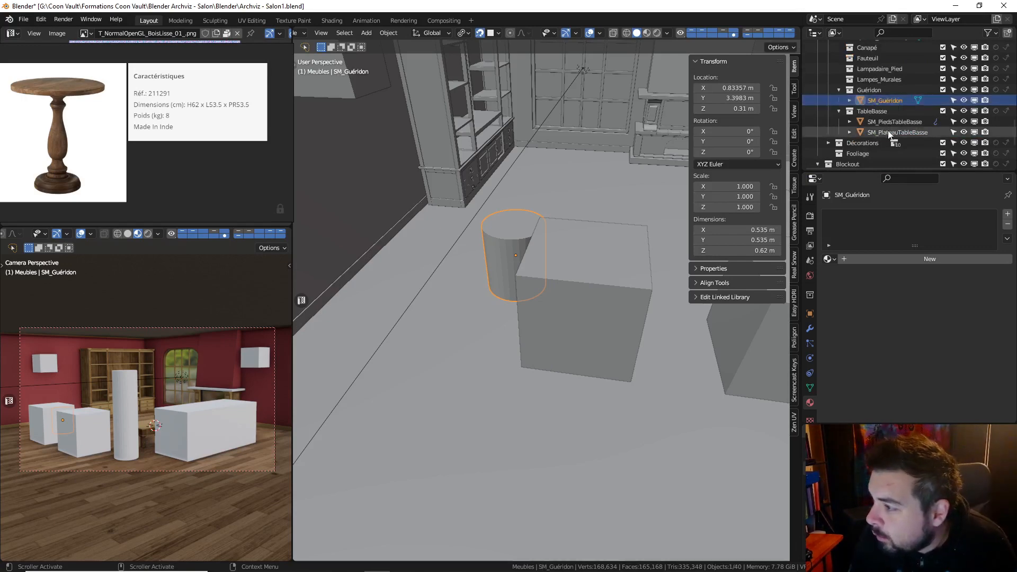
# Isolate SM_Guéridon in a front view and add one horizontal loop cut 0.05 m below the cylinder's upper edge
pyautogui.press('KP_Divide')
pyautogui.press('KP_1')
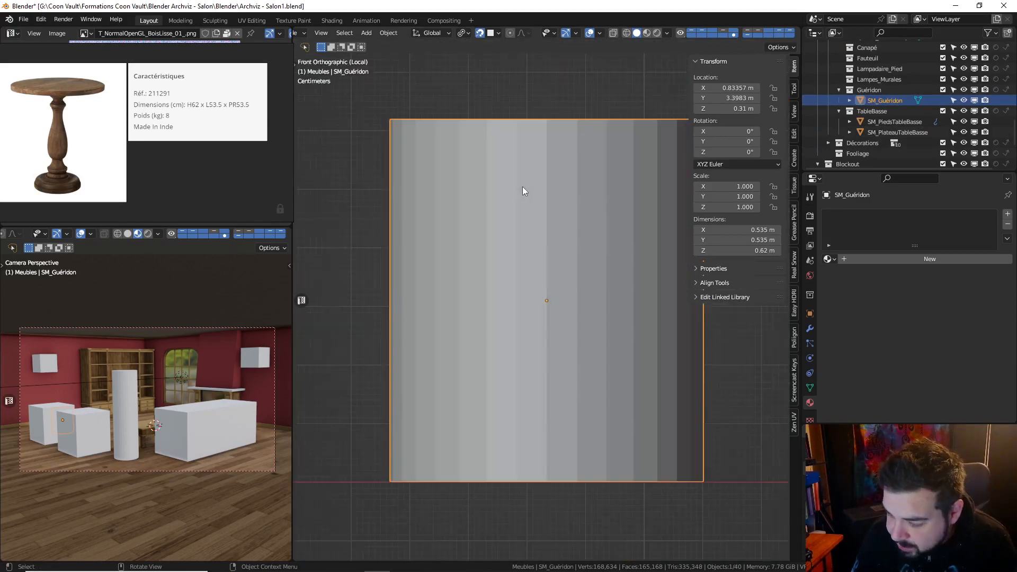
pyautogui.scroll(-4, 498, 303)
pyautogui.keyDown('shift'); pyautogui.moveTo(484, 301); pyautogui.dragTo(446, 309, button='middle'); pyautogui.keyUp('shift')
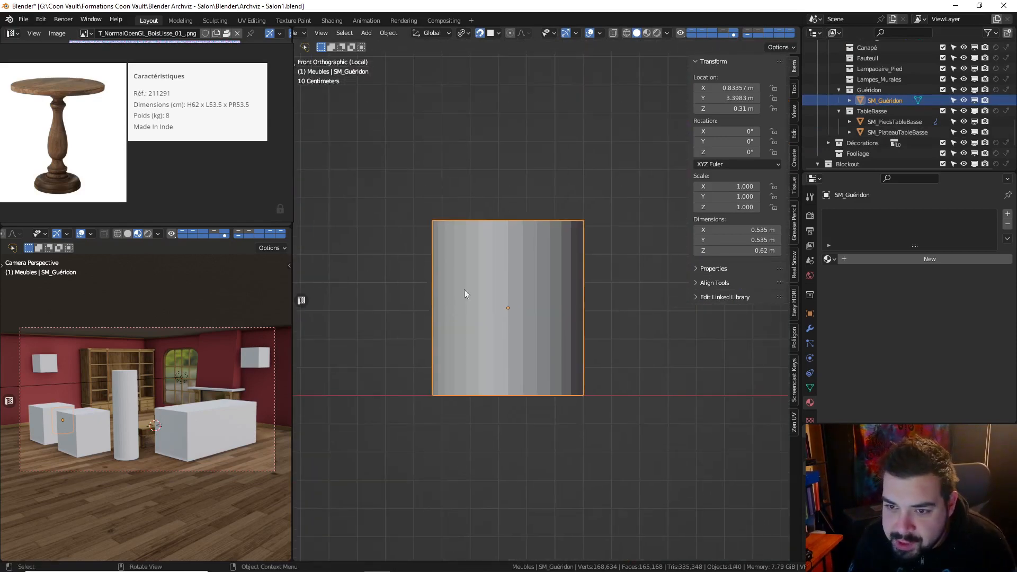
pyautogui.press('Tab')
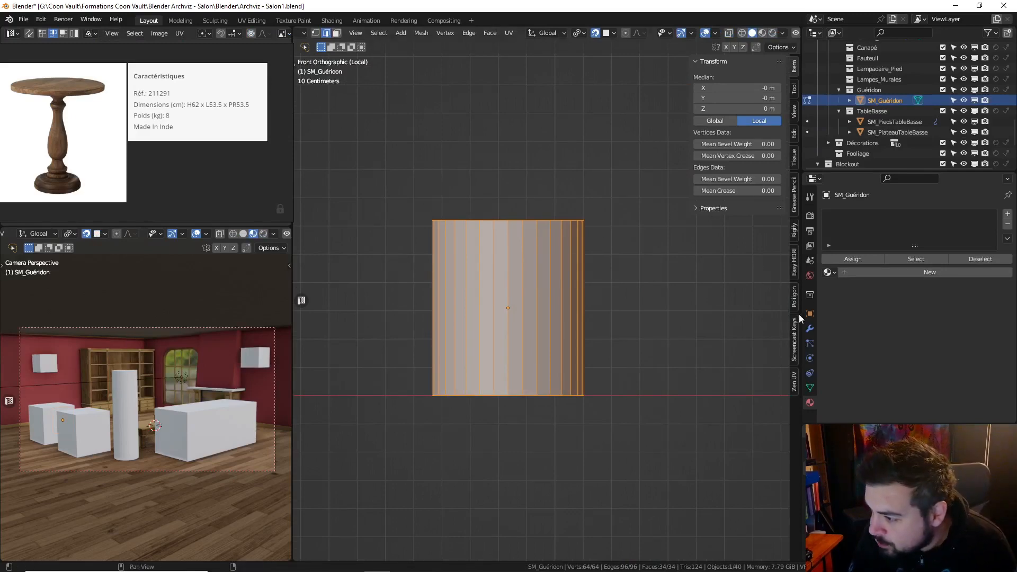
pyautogui.click(795, 344)
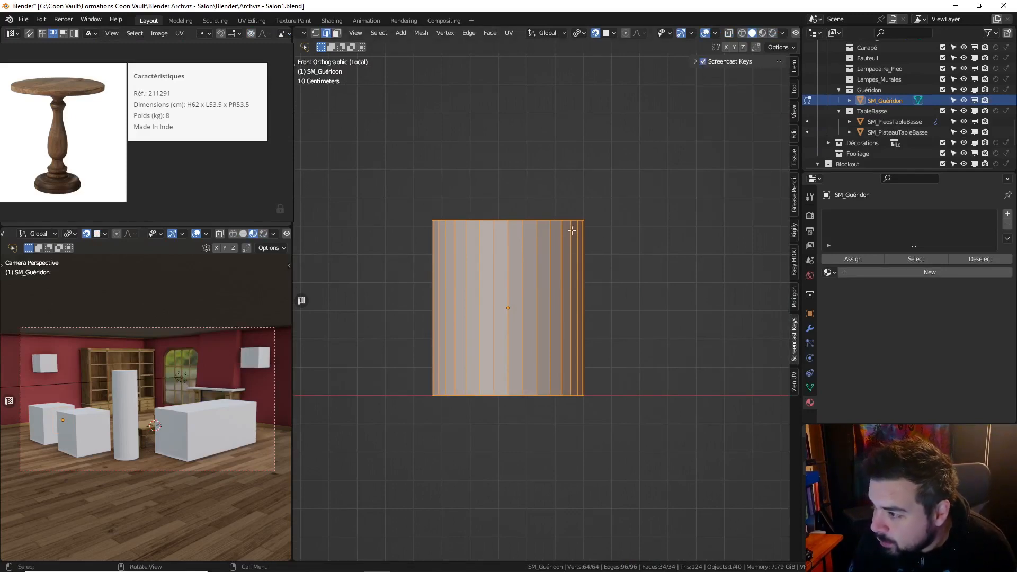
pyautogui.hotkey('ctrl', 'r')
pyautogui.click(592, 312)
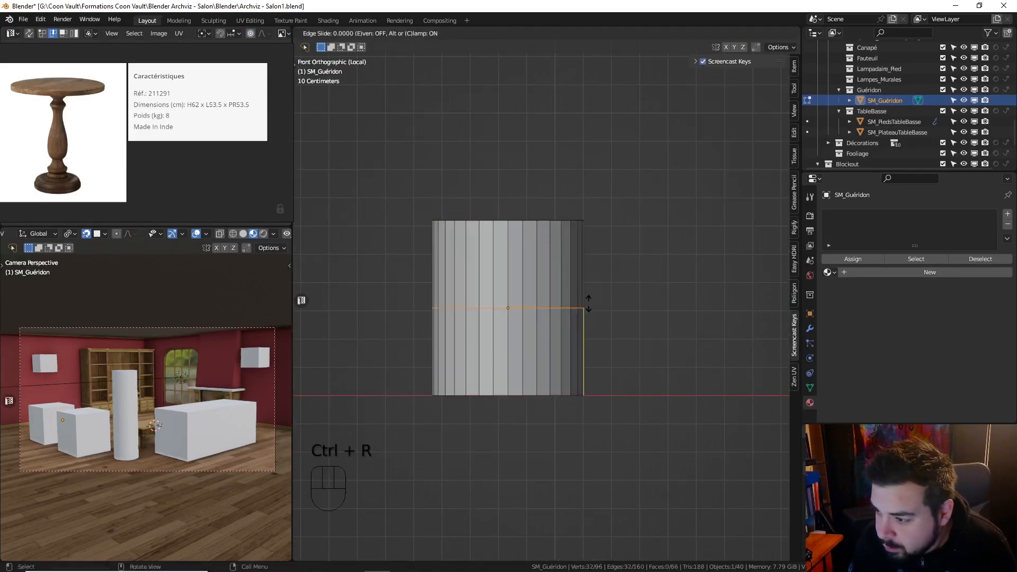
pyautogui.click(595, 202)
pyautogui.write('gz')
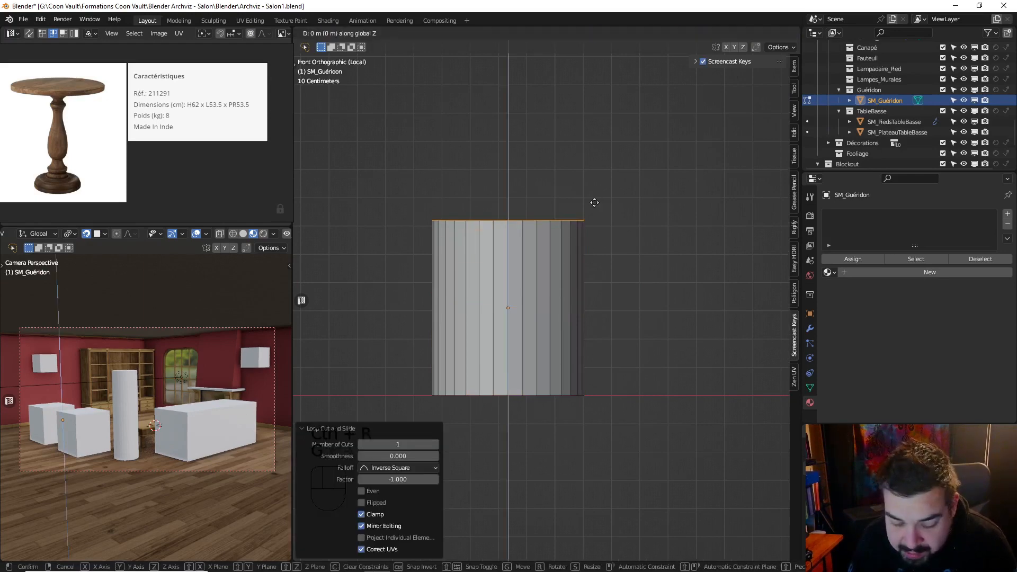
pyautogui.write('-0.05')
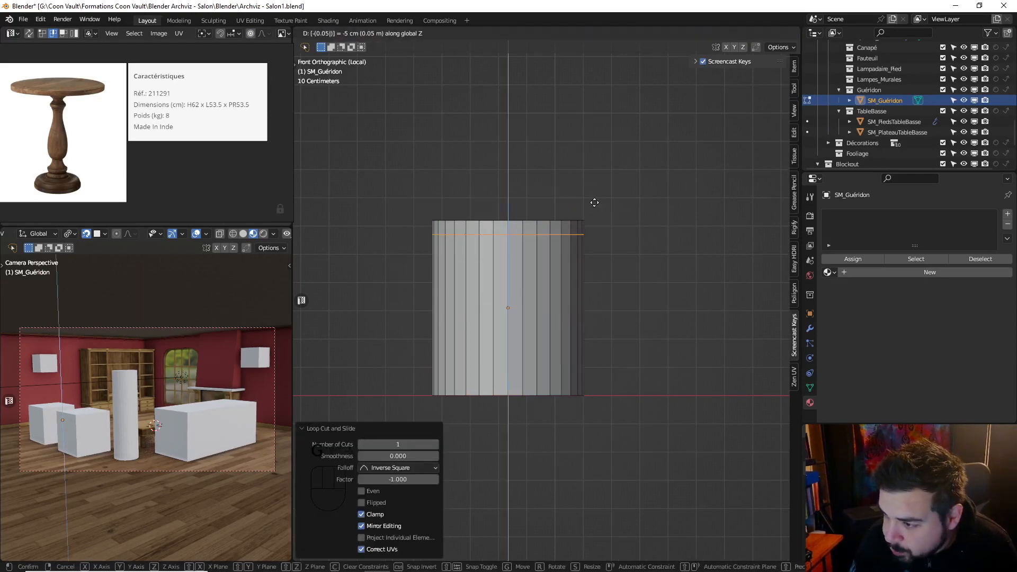
pyautogui.press('Return')
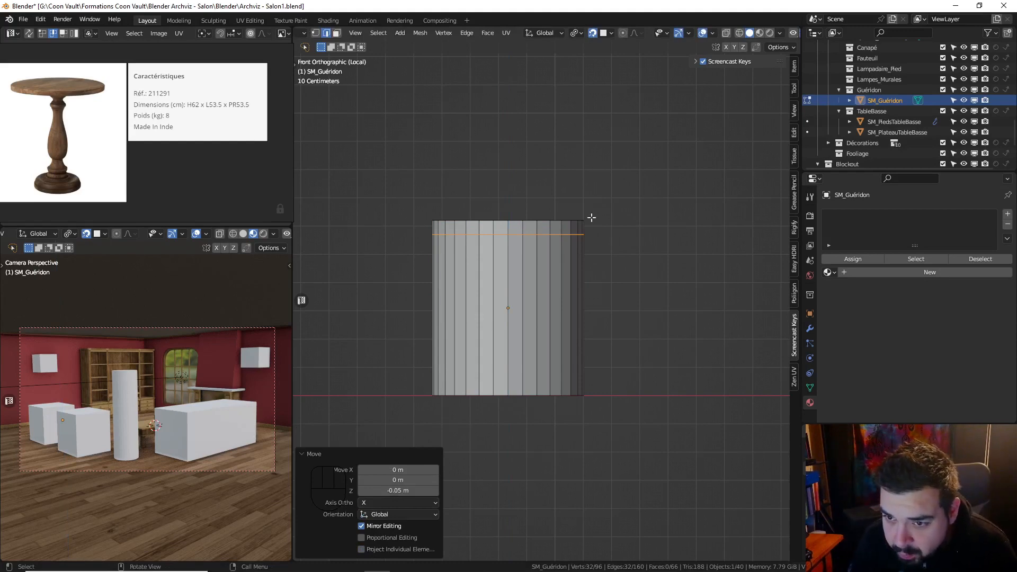
# Separate the upper ring of side faces and the top cap into their own object, then open that tabletop for mesh editing
pyautogui.click(337, 33)
pyautogui.moveTo(538, 202); pyautogui.dragTo(549, 242, button='middle')
pyautogui.keyDown('alt'); pyautogui.keyDown('shift'); pyautogui.click(542, 223); pyautogui.keyUp('shift'); pyautogui.keyUp('alt')
pyautogui.keyDown('shift'); pyautogui.click(526, 218); pyautogui.keyUp('shift')
pyautogui.press('p')
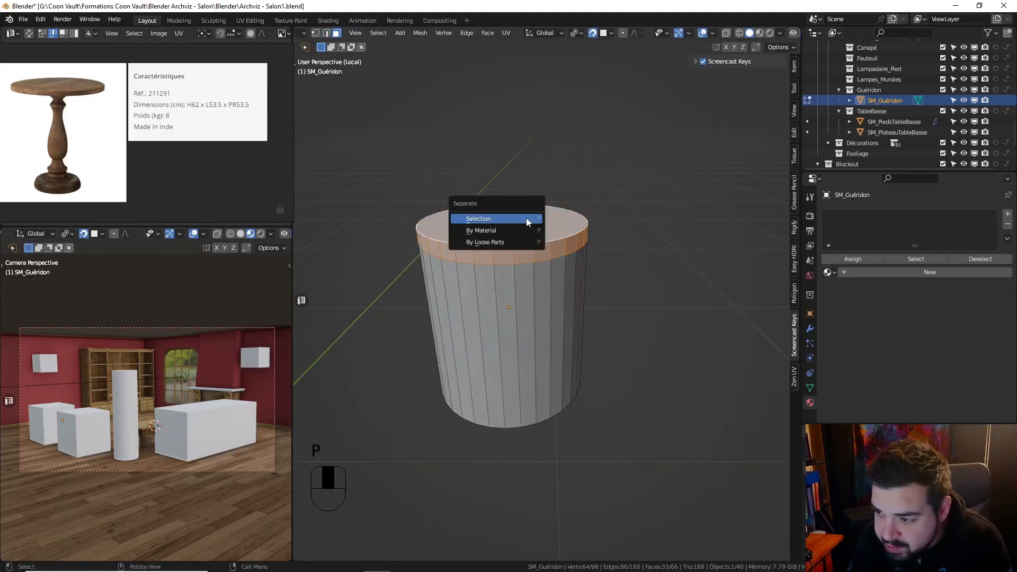
pyautogui.click(526, 218)
pyautogui.press('Tab')
pyautogui.click(517, 214)
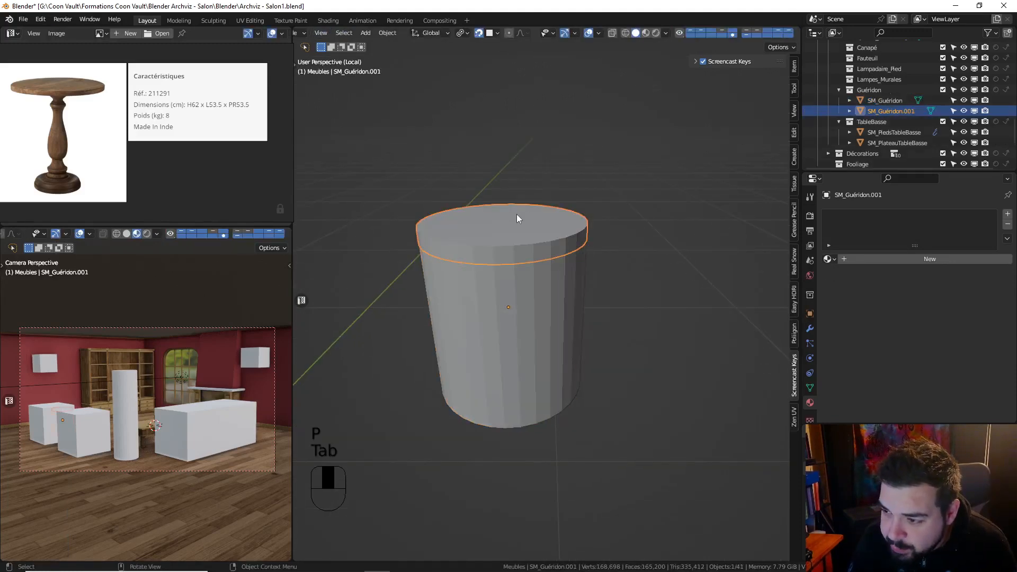
pyautogui.press('Tab')
pyautogui.click(517, 214)
pyautogui.press('i')
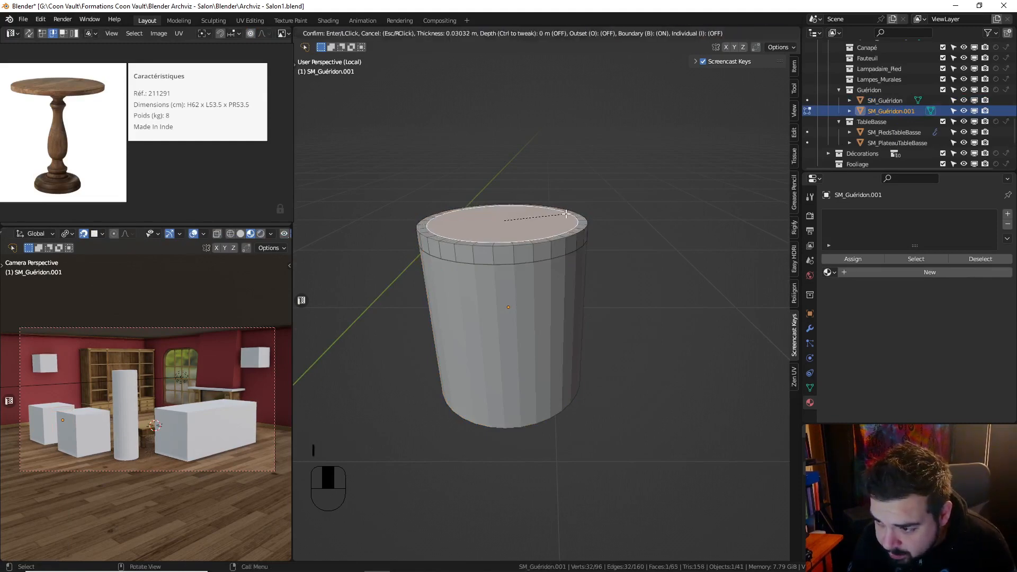
pyautogui.click(567, 214)
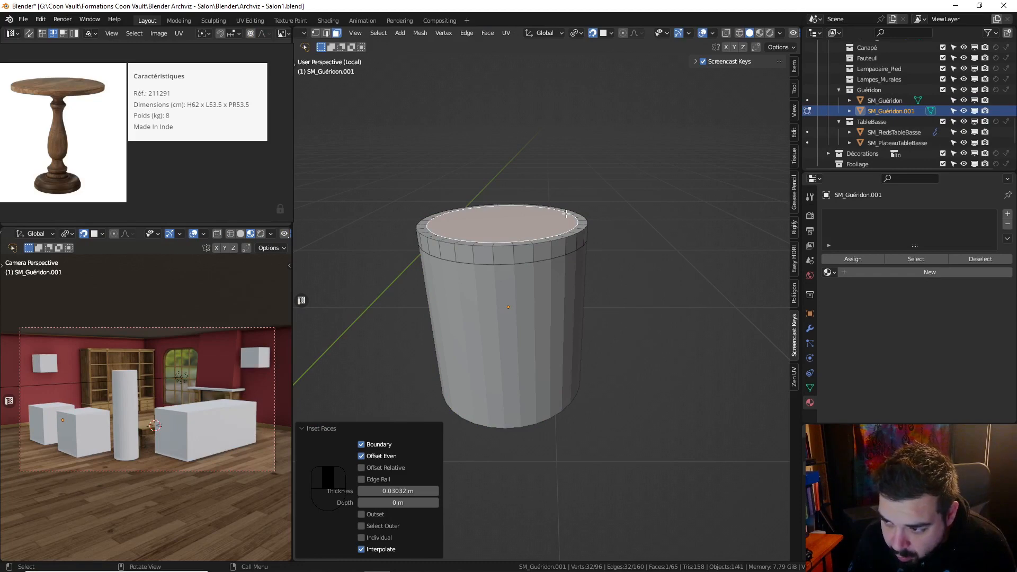
pyautogui.hotkey('ctrl', 'z')
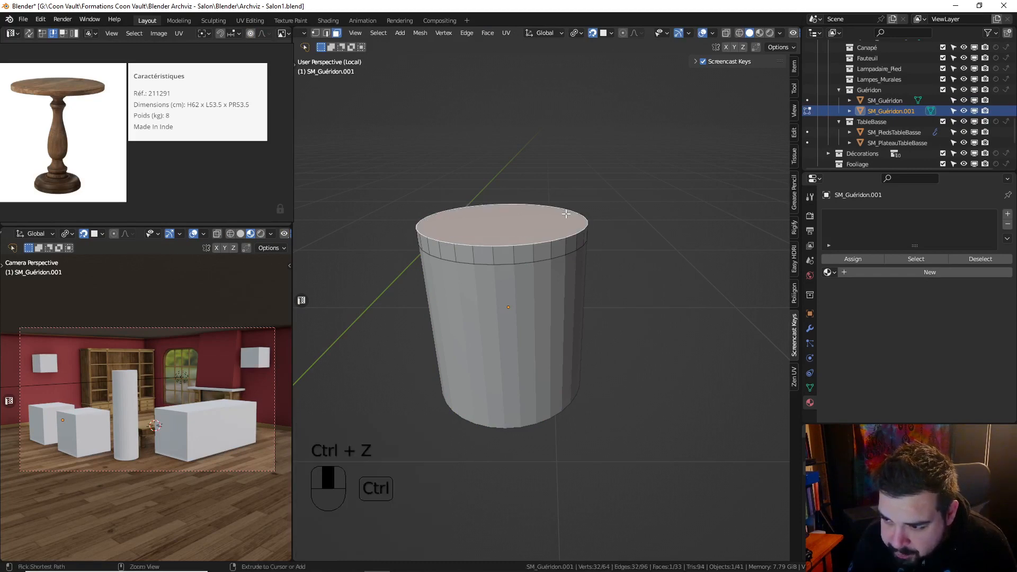
# Isolate the separated tabletop and close its open underside with a single face
pyautogui.press('KP_Divide')
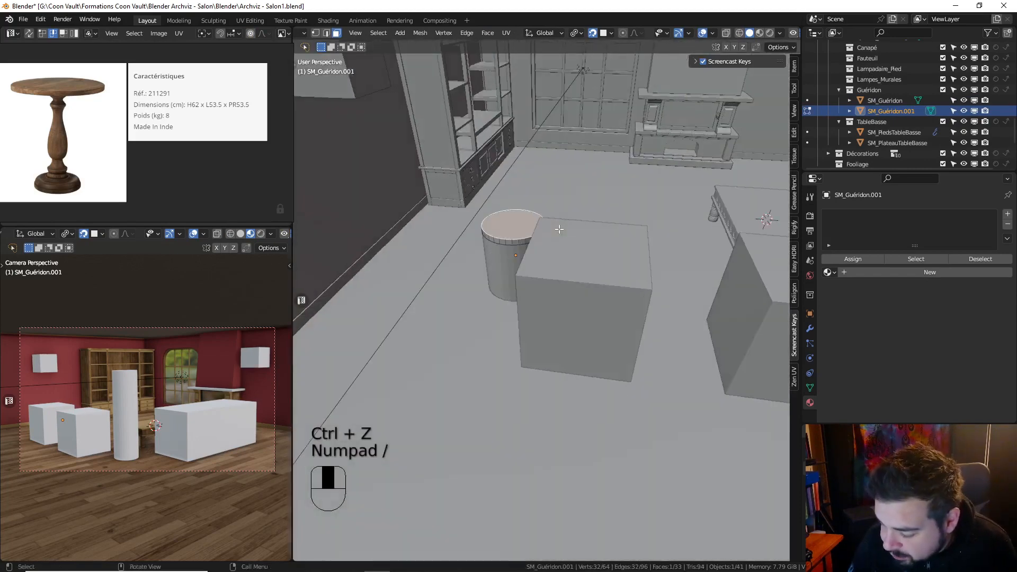
pyautogui.press('KP_Divide')
pyautogui.click(326, 33)
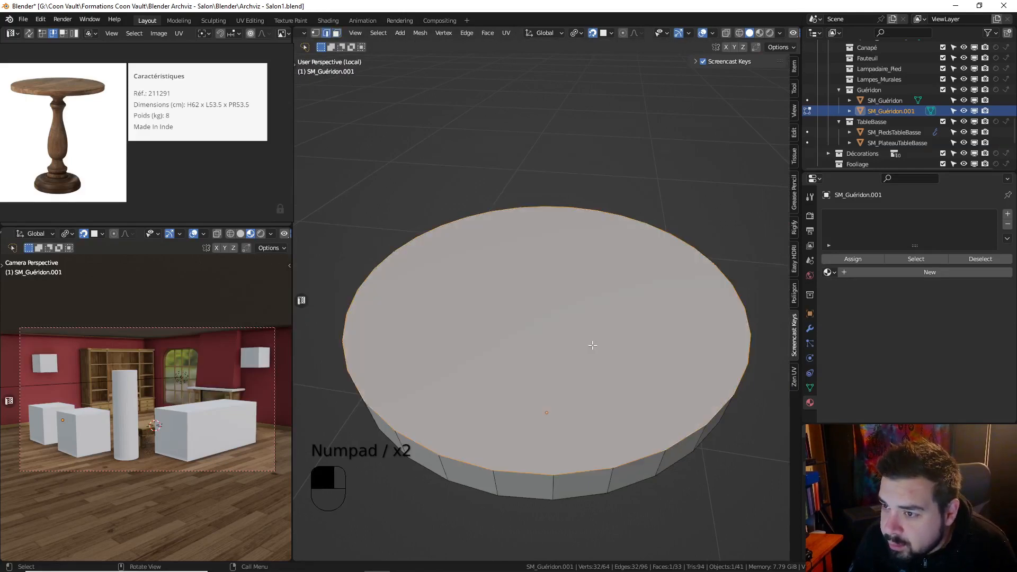
pyautogui.moveTo(578, 344); pyautogui.dragTo(581, 240, button='middle')
pyautogui.keyDown('alt'); pyautogui.keyDown('shift'); pyautogui.click(553, 158); pyautogui.keyUp('shift'); pyautogui.keyUp('alt')
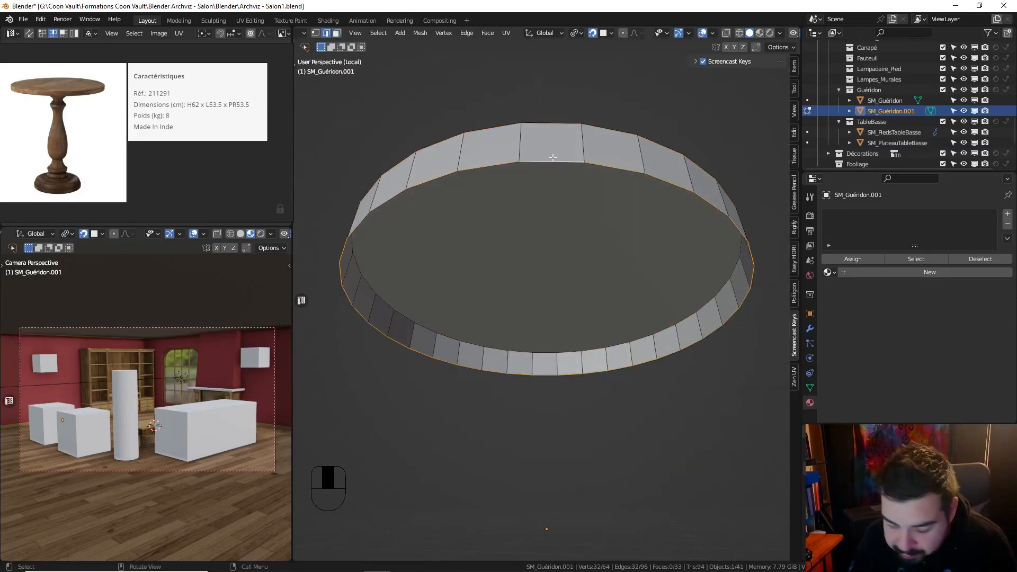
pyautogui.press('f')
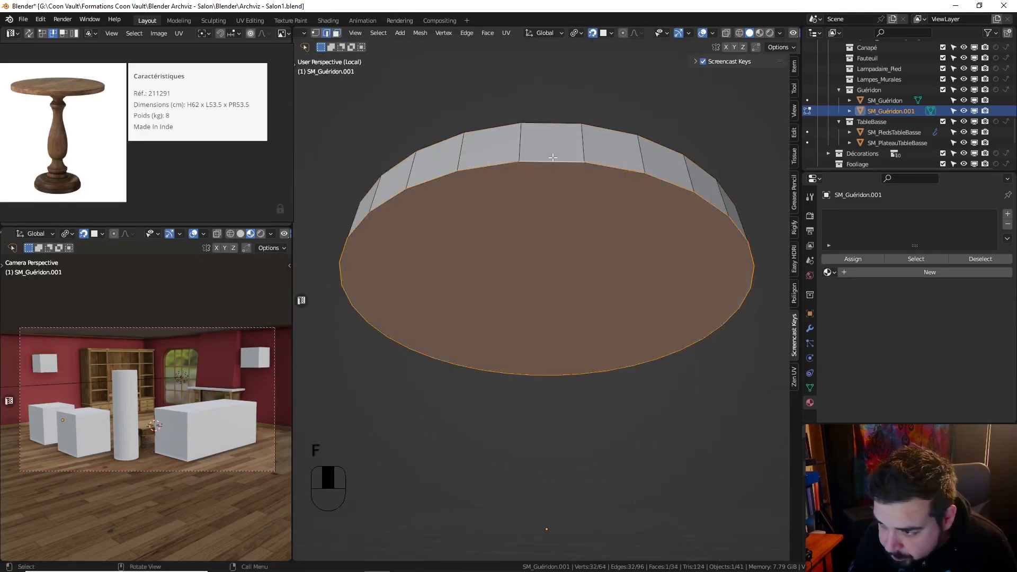
# Inset the tabletop's upper and lower faces together by 0.03 m
pyautogui.click(338, 33)
pyautogui.moveTo(490, 158); pyautogui.dragTo(505, 252, button='middle')
pyautogui.keyDown('shift'); pyautogui.click(505, 252); pyautogui.keyUp('shift')
pyautogui.write('i')
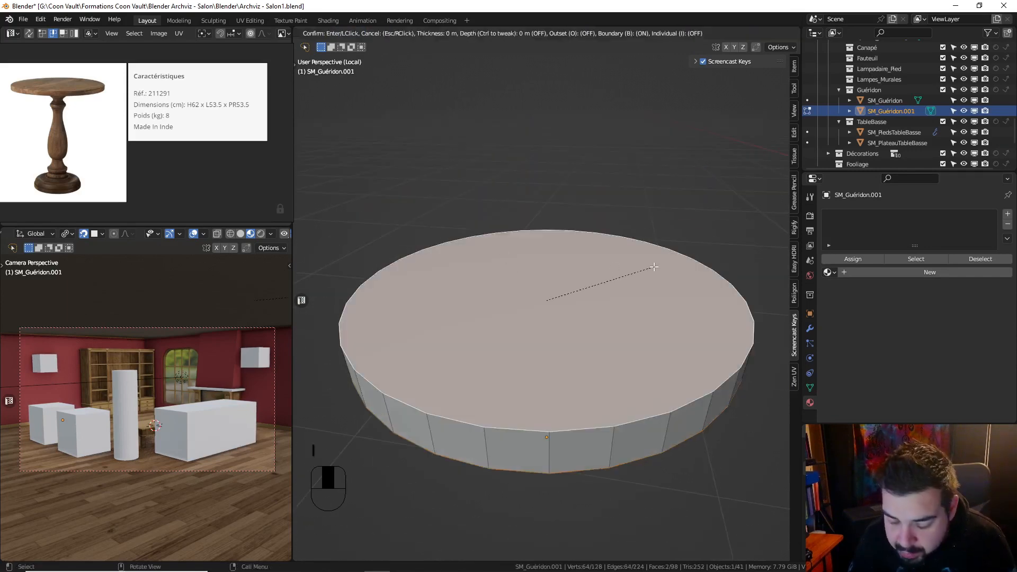
pyautogui.write('0.05')
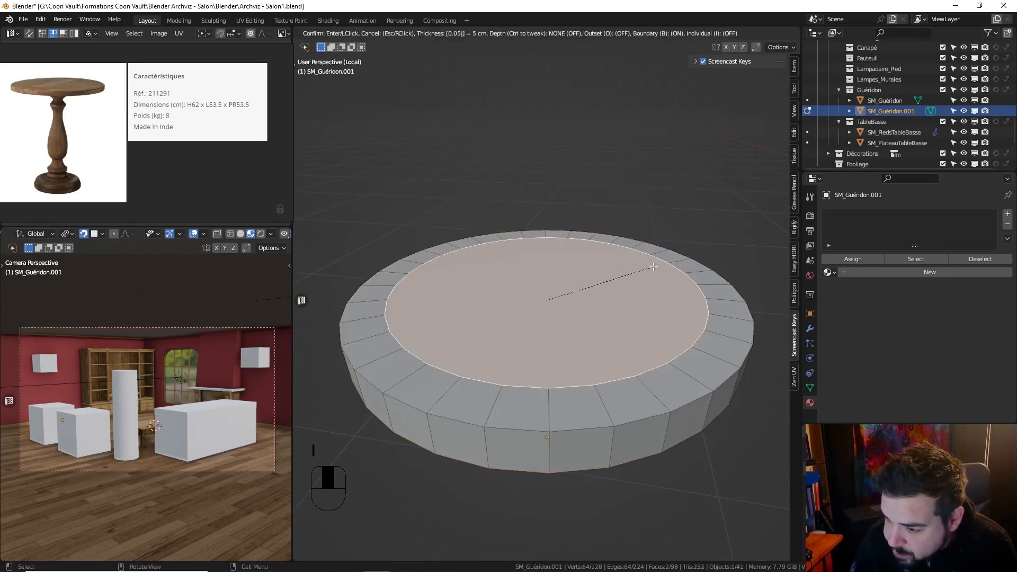
pyautogui.press('BackSpace')
pyautogui.press('BackSpace')
pyautogui.press('BackSpace')
pyautogui.write('0.03')
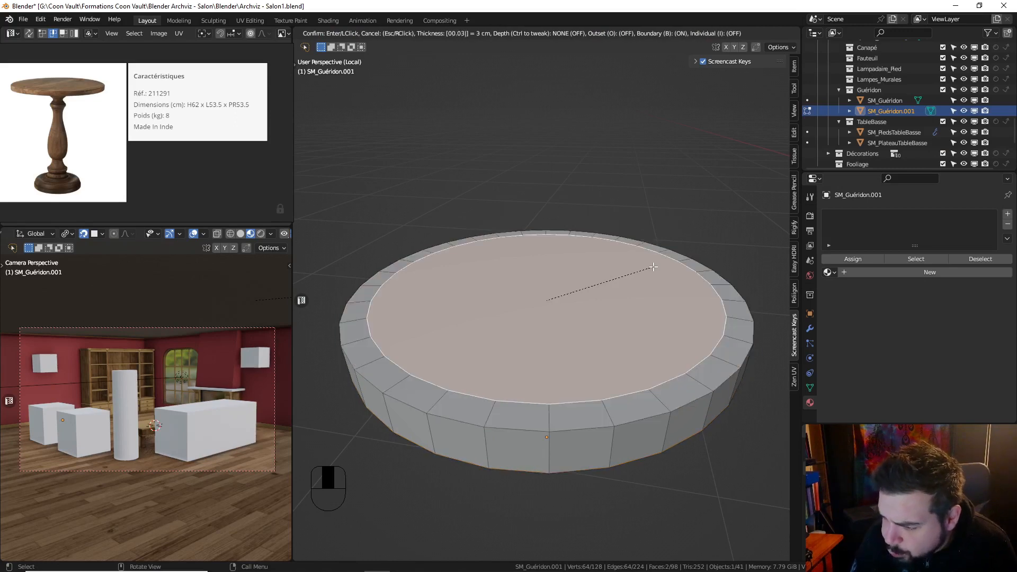
pyautogui.press('Return')
# Delete both inset inner faces of the tabletop and close the upper opening with Grid Fill
pyautogui.press('x')
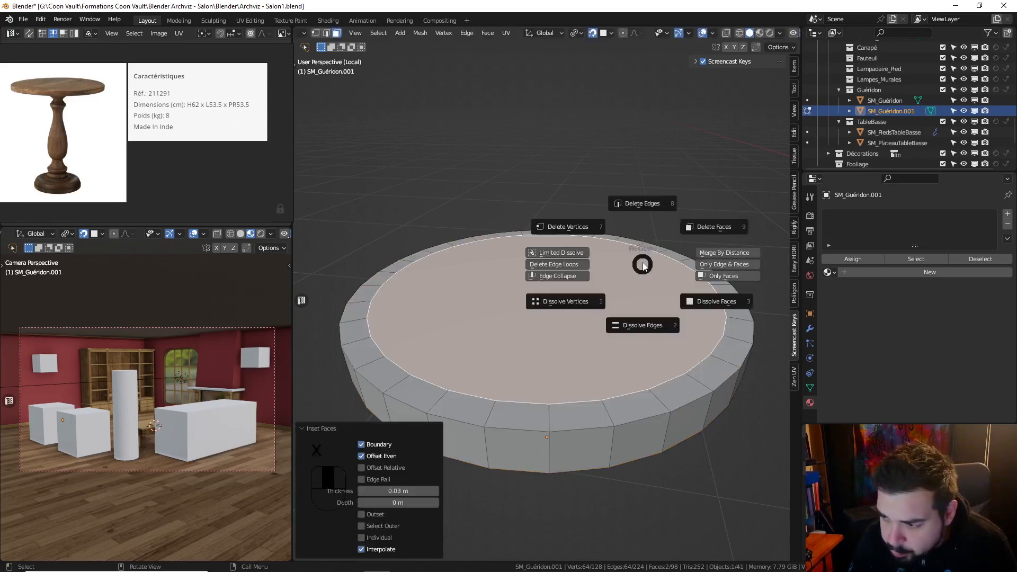
pyautogui.click(656, 175)
pyautogui.click(325, 34)
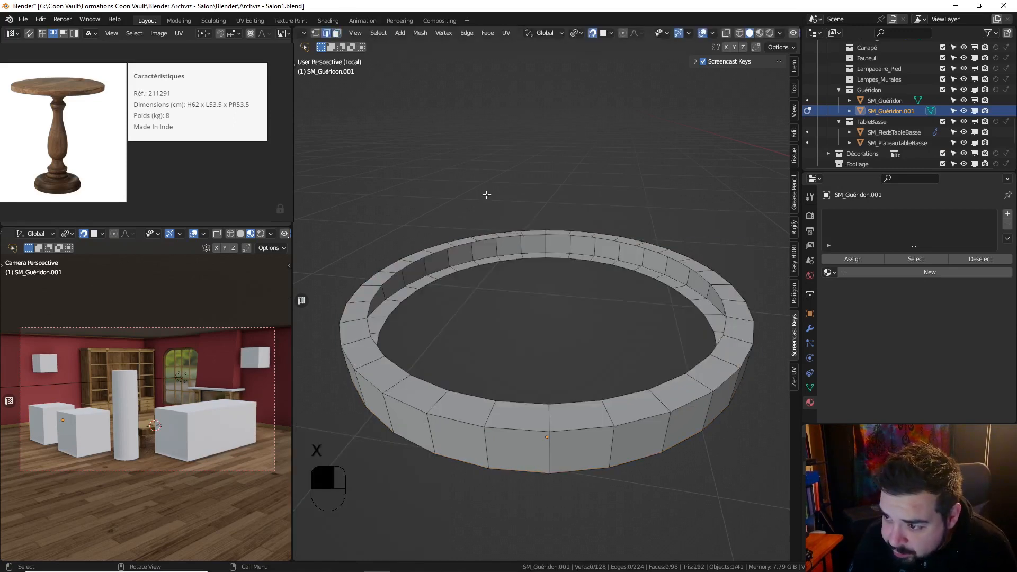
pyautogui.keyDown('alt'); pyautogui.keyDown('shift'); pyautogui.click(484, 240); pyautogui.keyUp('shift'); pyautogui.keyUp('alt')
pyautogui.press('q')
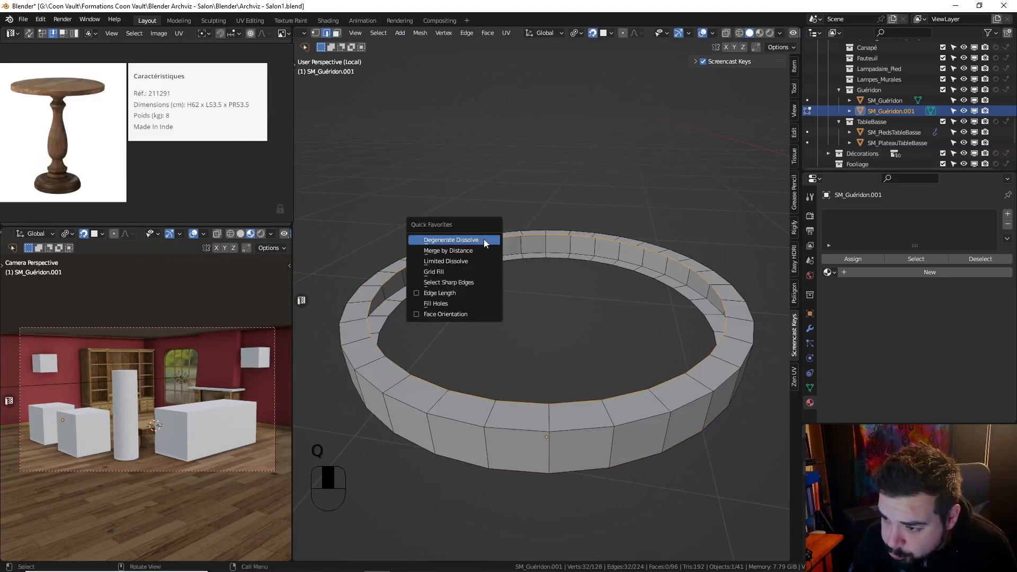
pyautogui.click(468, 272)
# Close the opening on the tabletop's underside with Grid Fill and return to Object Mode
pyautogui.moveTo(469, 272); pyautogui.dragTo(464, 300, button='middle')
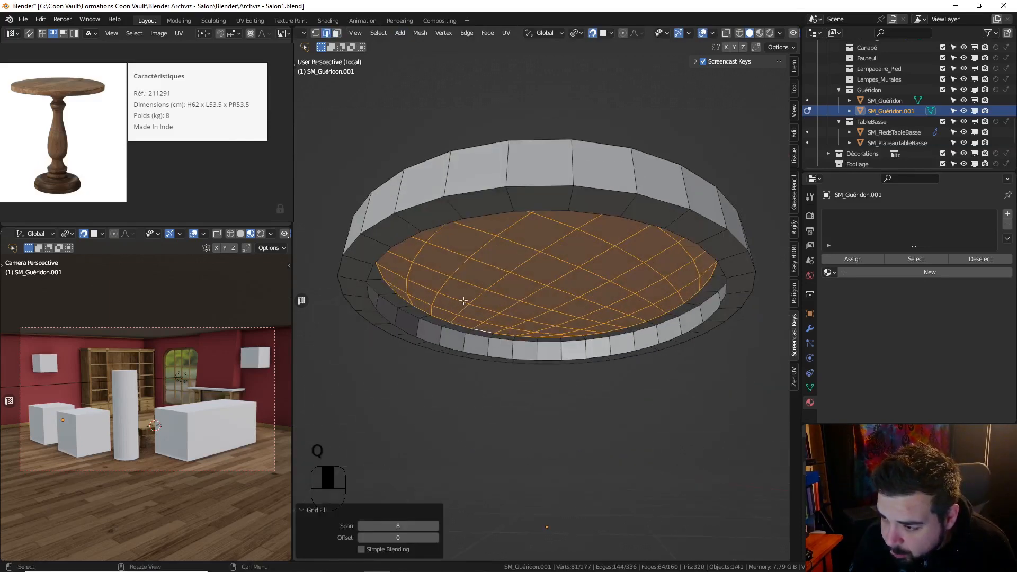
pyautogui.click(451, 348)
pyautogui.keyDown('alt'); pyautogui.keyDown('shift'); pyautogui.click(455, 351); pyautogui.keyUp('shift'); pyautogui.keyUp('alt')
pyautogui.press('q')
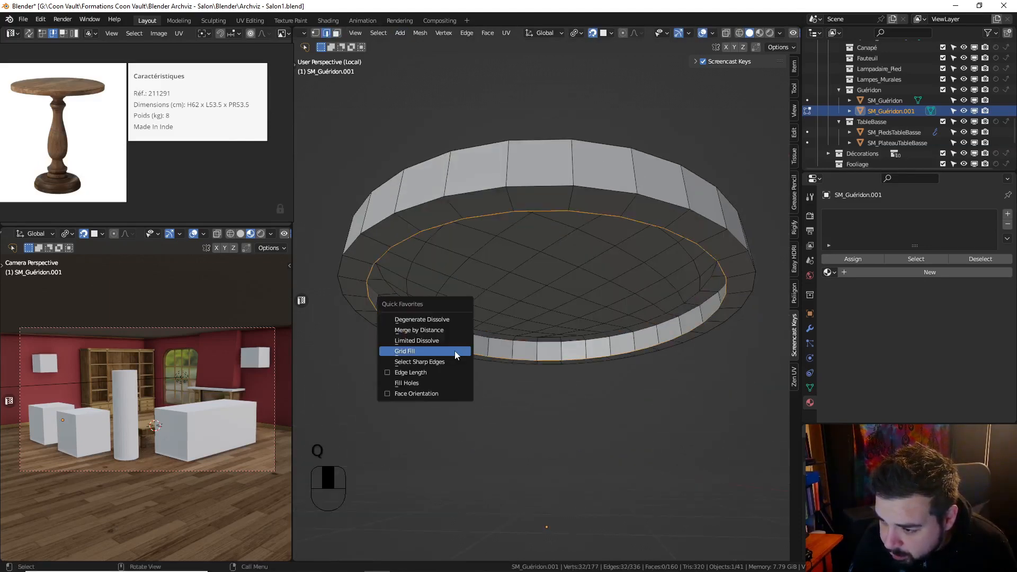
pyautogui.click(454, 351)
pyautogui.press('Tab')
# Set the tabletop's origin to its geometry
pyautogui.press('q')
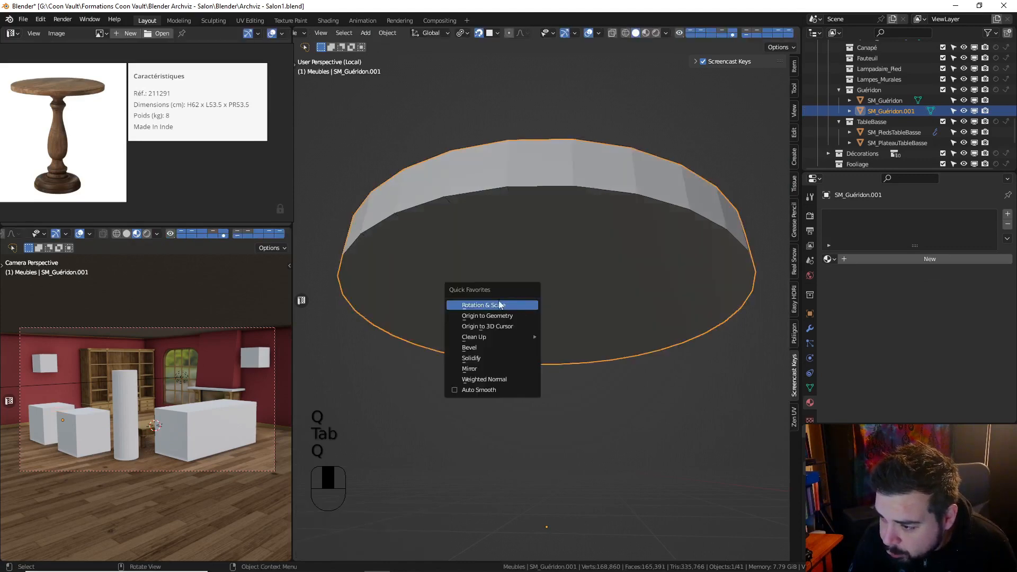
pyautogui.click(494, 315)
pyautogui.press('q')
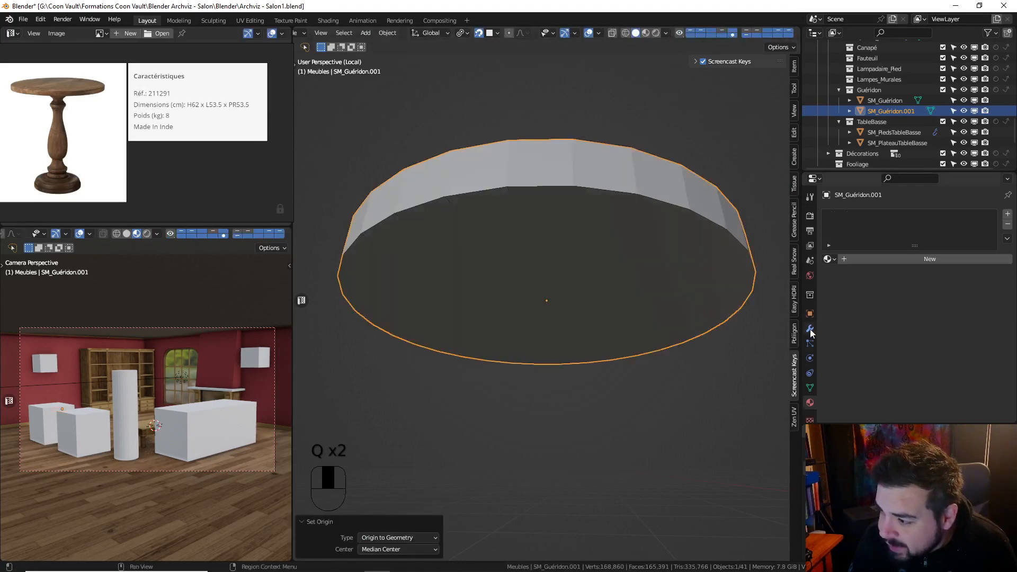
# Add a Bevel modifier to the tabletop with an amount of 0.05/8 m
pyautogui.click(810, 329)
pyautogui.click(853, 217)
pyautogui.click(831, 253)
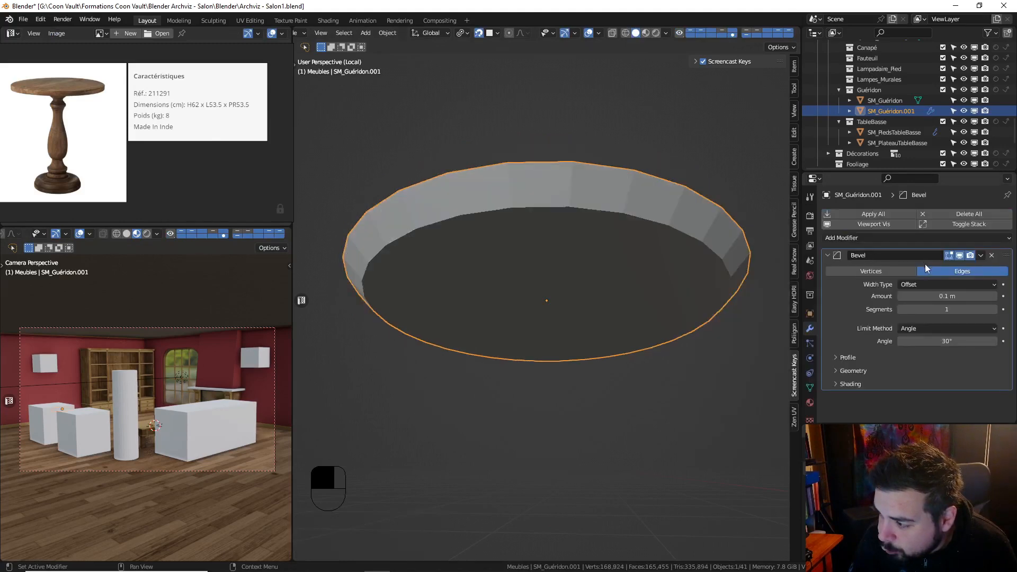
pyautogui.click(939, 296)
pyautogui.write('0.05')
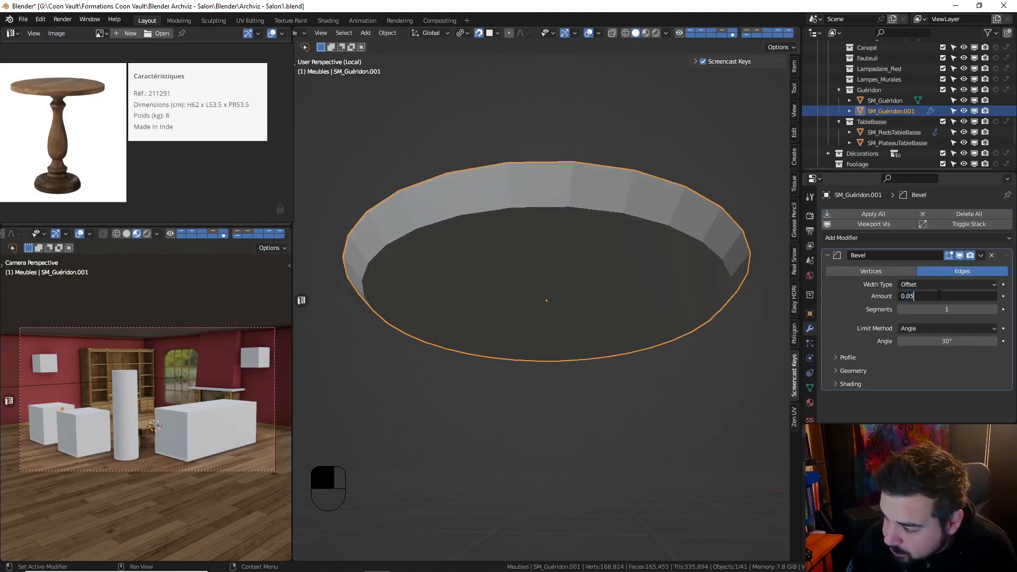
pyautogui.write('/8')
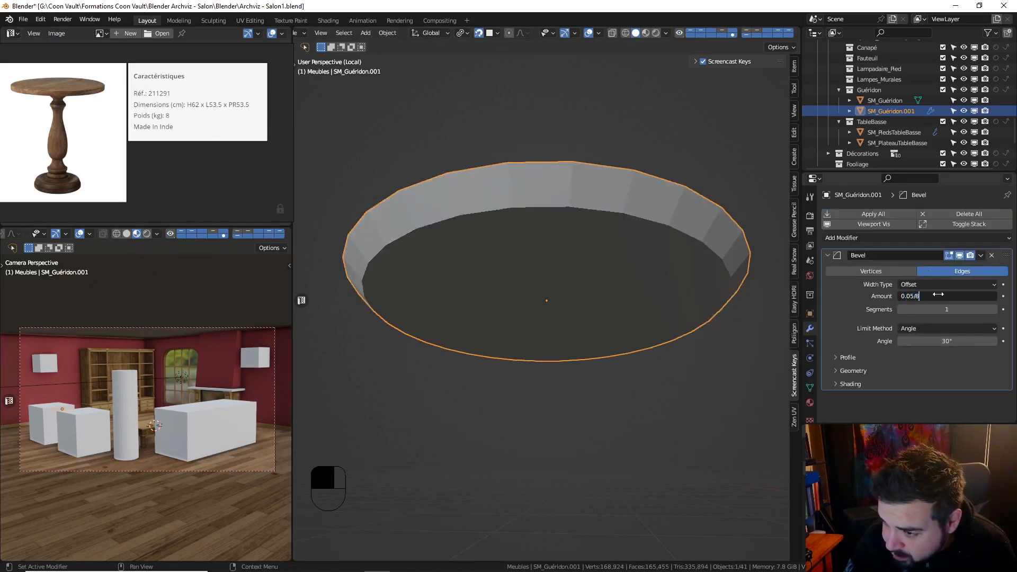
pyautogui.press('Return')
# Set the tabletop's bevel amount to 0.05/16 m (0.003125 m) and its segments to 2
pyautogui.click(940, 295)
pyautogui.write('0')
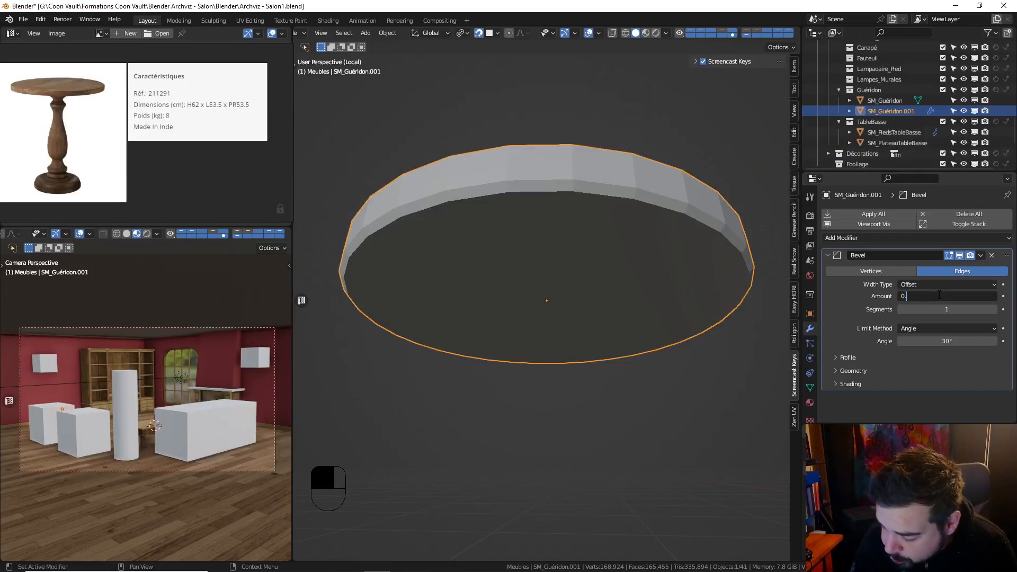
pyautogui.write('.05/16')
pyautogui.press('Return')
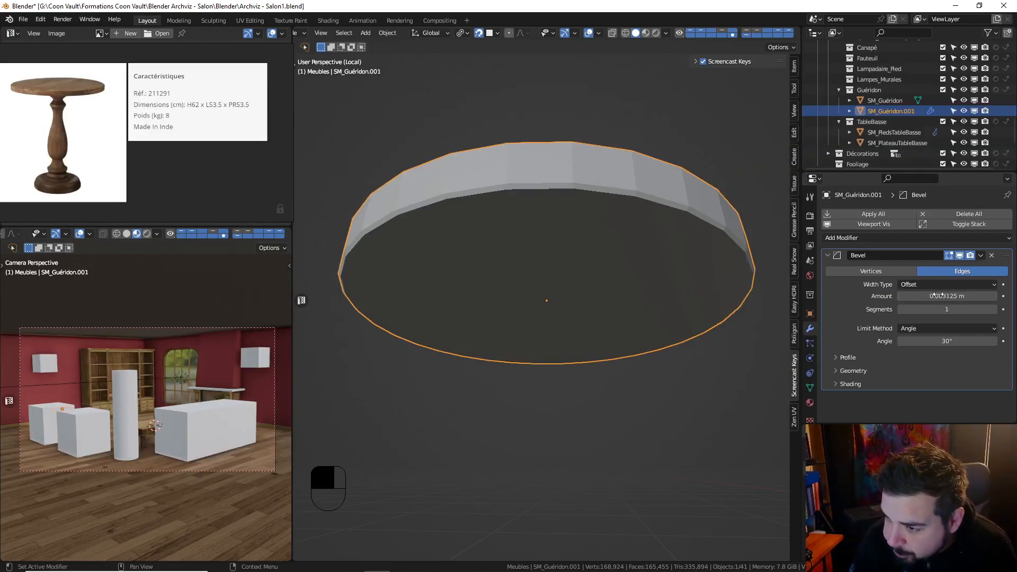
pyautogui.click(994, 311)
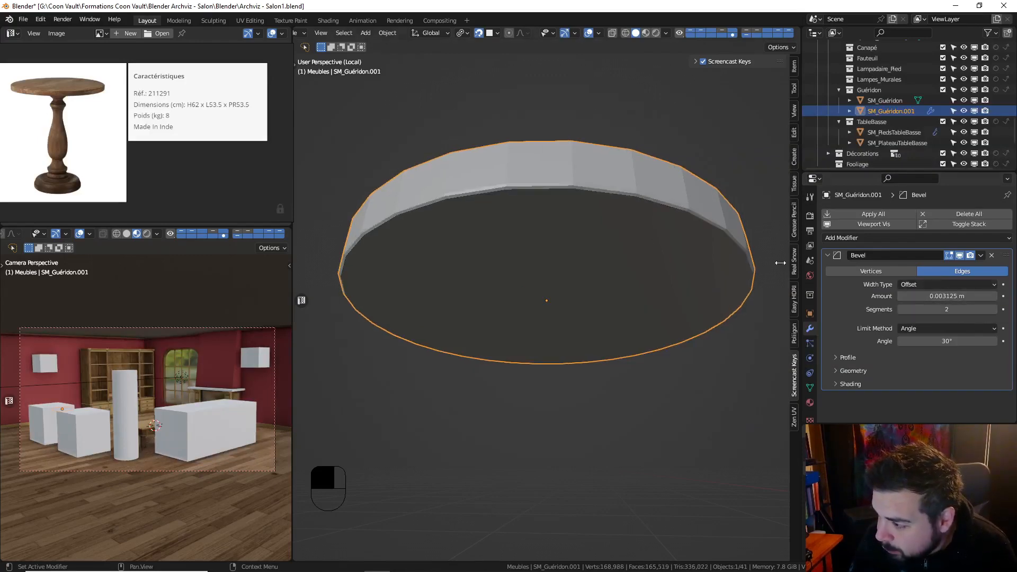
# Add a Subdivision modifier at level 1 to the tabletop
pyautogui.press('ctrl')
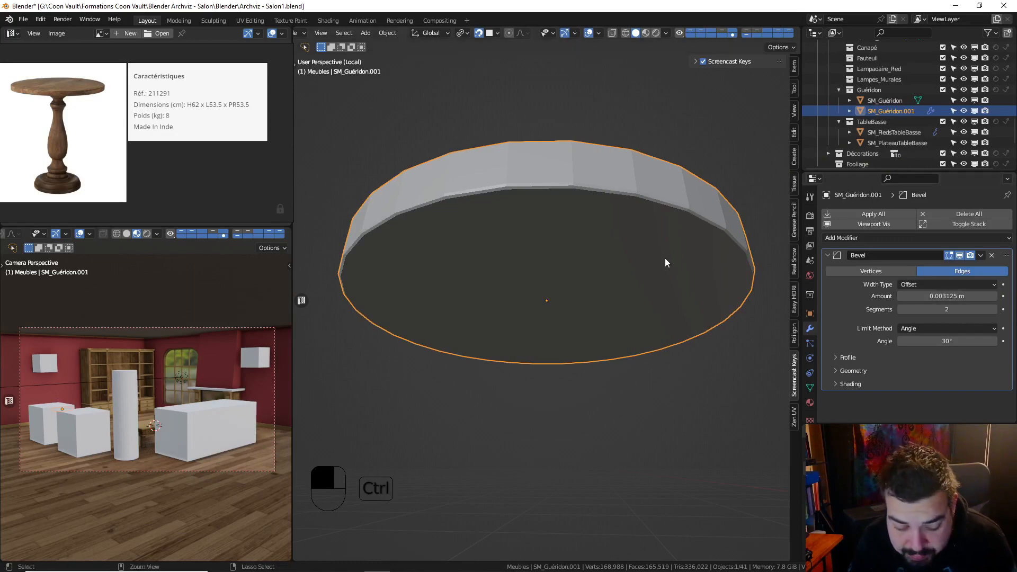
pyautogui.hotkey('ctrl', '1')
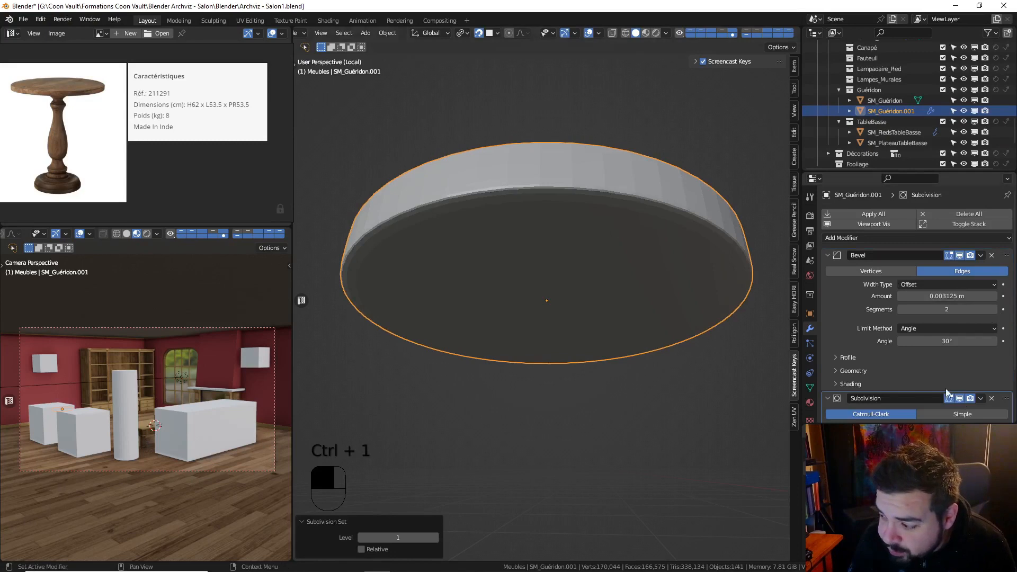
pyautogui.scroll(-3, 945, 389)
# Enable Auto Smooth on the tabletop and add a Weighted Normal modifier
pyautogui.press('q')
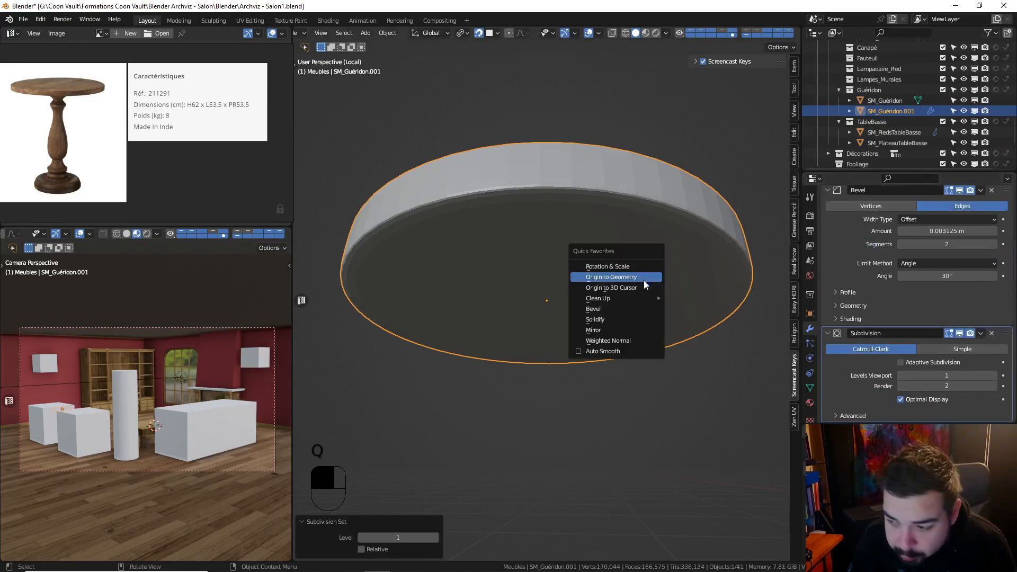
pyautogui.click(628, 349)
pyautogui.press('q')
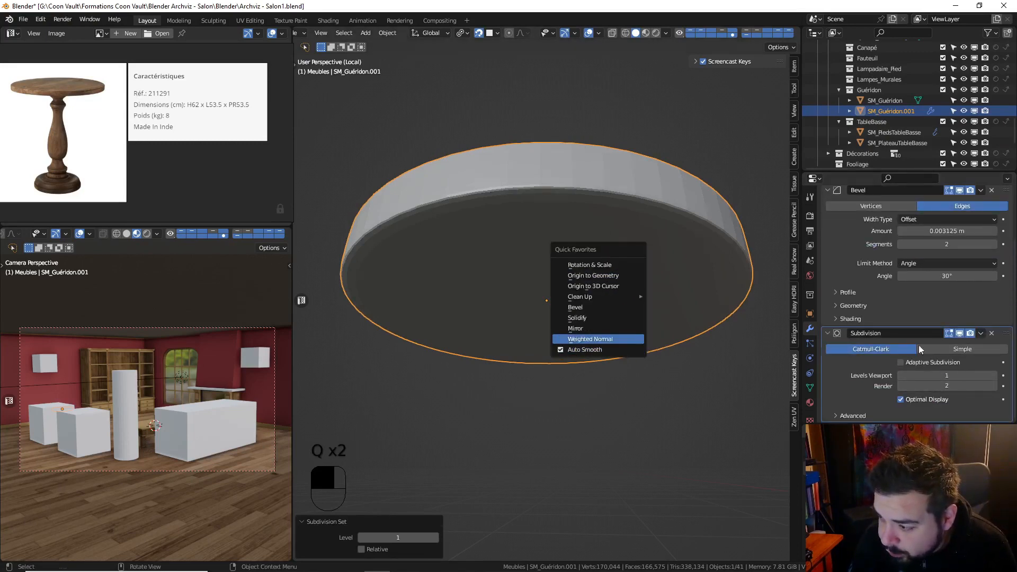
pyautogui.press('Return')
pyautogui.scroll(-4, 949, 345)
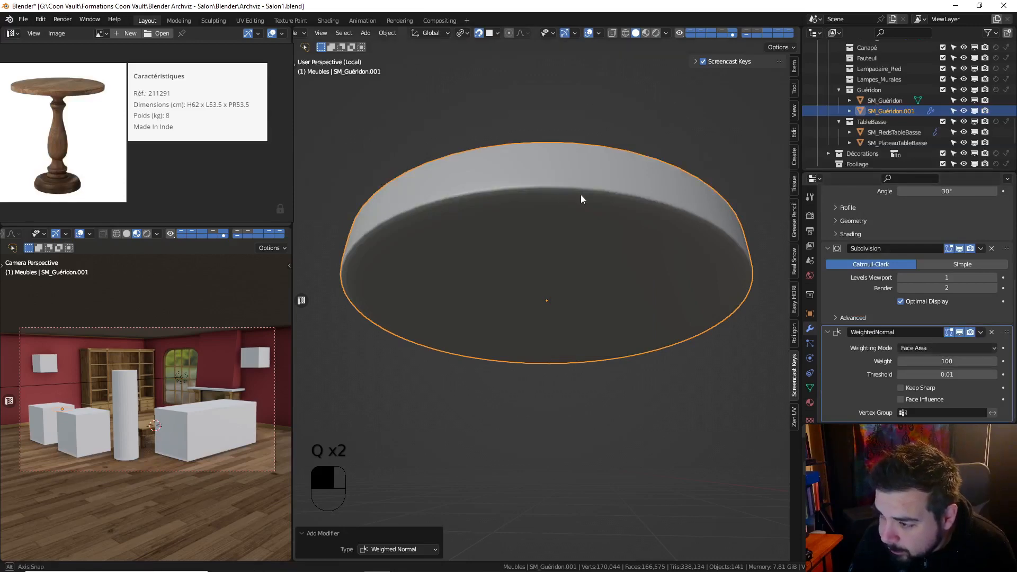
# Leave the tabletop's isolated view and isolate the remaining cylinder below it in local view
pyautogui.press('a')
pyautogui.click(583, 167)
pyautogui.press('KP_Divide')
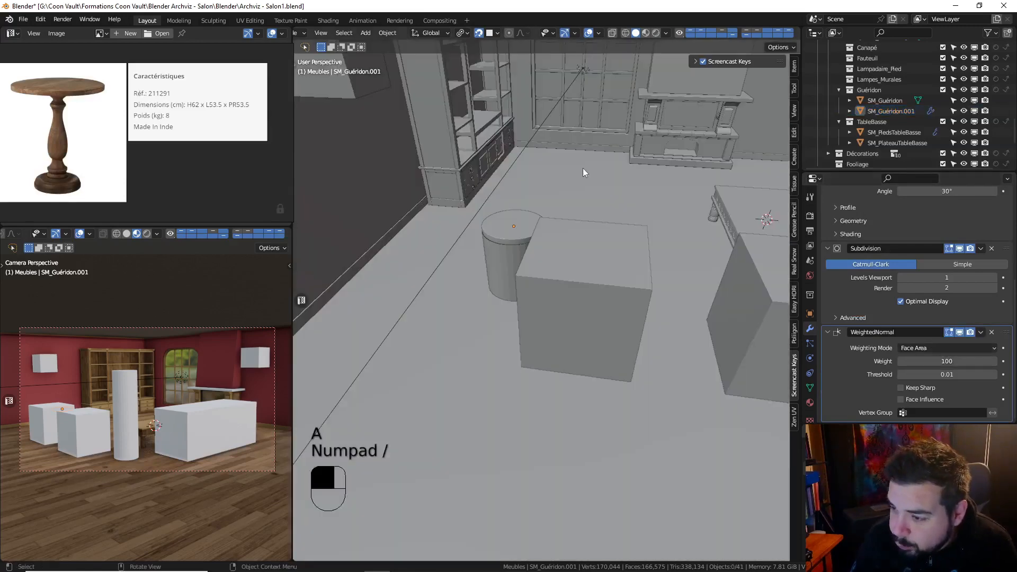
pyautogui.moveTo(564, 218); pyautogui.dragTo(606, 205, button='middle')
pyautogui.keyDown('shift'); pyautogui.moveTo(541, 214); pyautogui.dragTo(581, 221, button='middle'); pyautogui.keyUp('shift')
pyautogui.scroll(3, 581, 221)
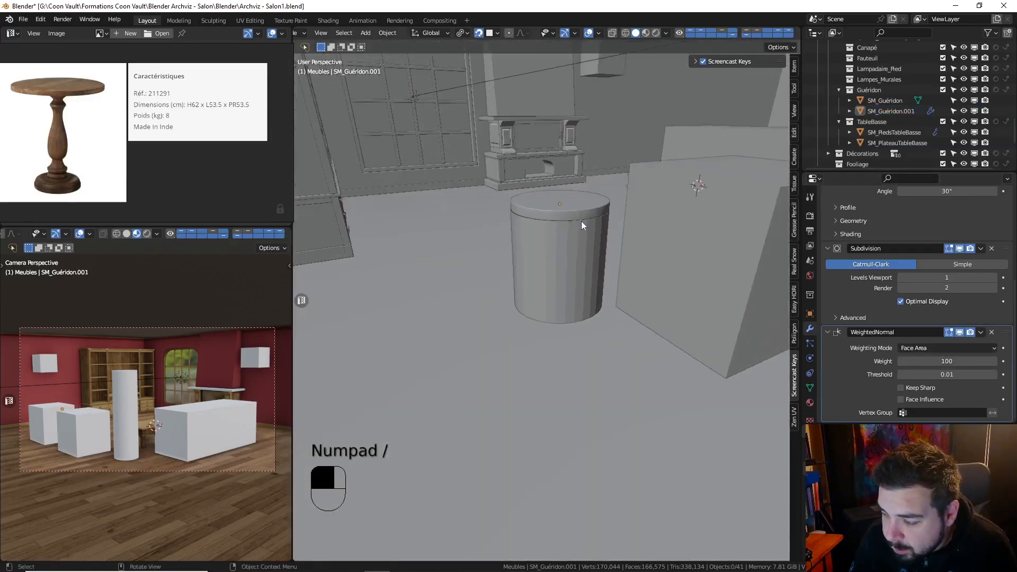
pyautogui.click(581, 222)
pyautogui.press('KP_Divide')
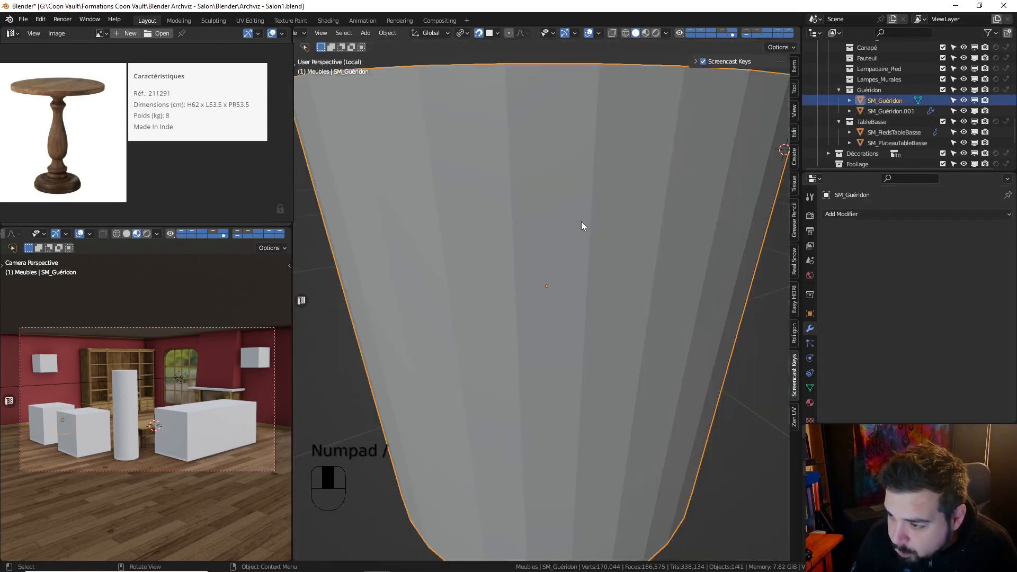
pyautogui.scroll(-6, 582, 233)
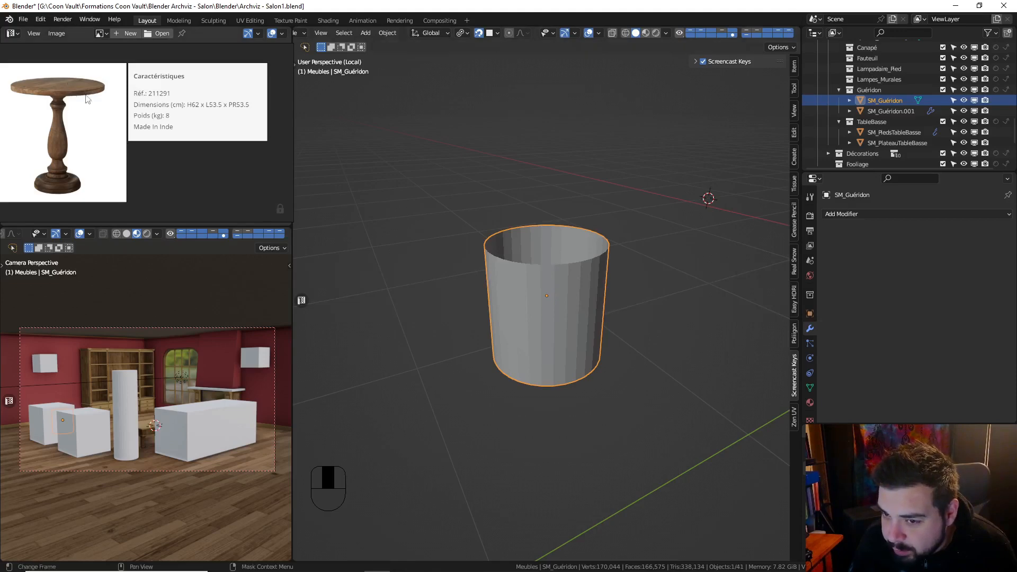
# Scale the cylinder by 0.5 in X and Y only and check it beneath the tabletop in the full scene
pyautogui.press('s')
pyautogui.hotkey('shift', 'z')
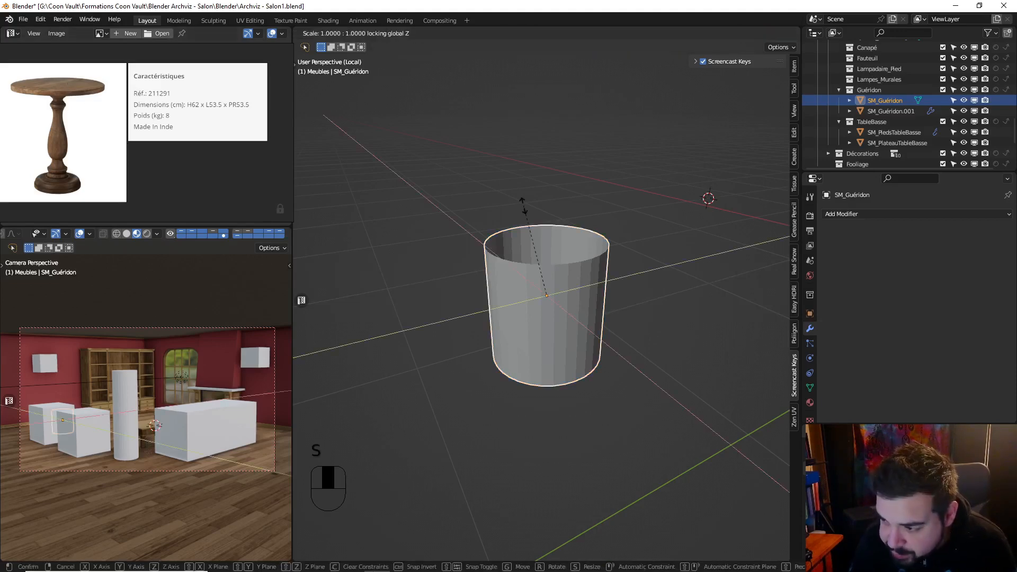
pyautogui.write('.5')
pyautogui.press('Return')
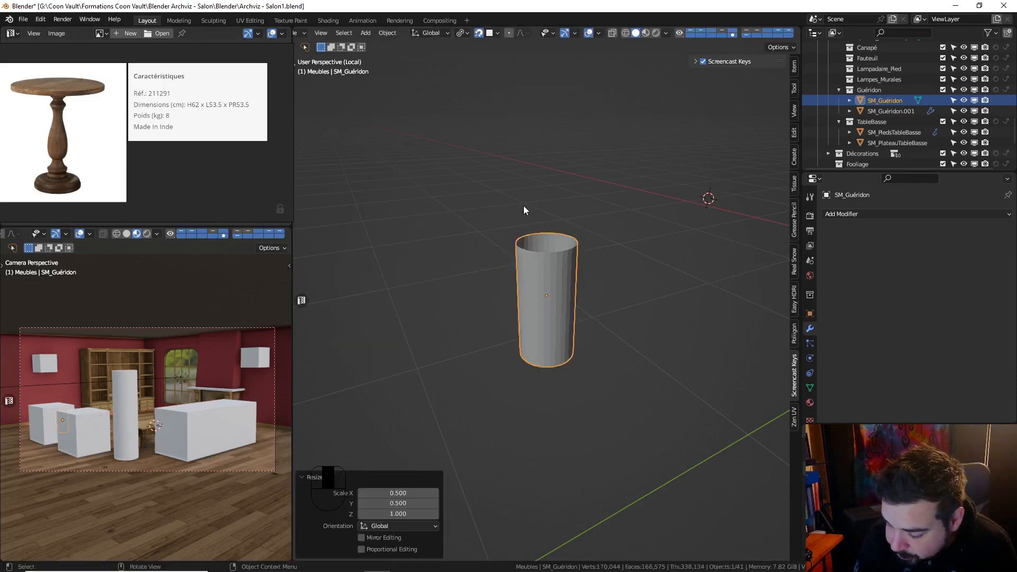
pyautogui.press('KP_Divide')
pyautogui.moveTo(573, 199); pyautogui.dragTo(542, 187, button='middle')
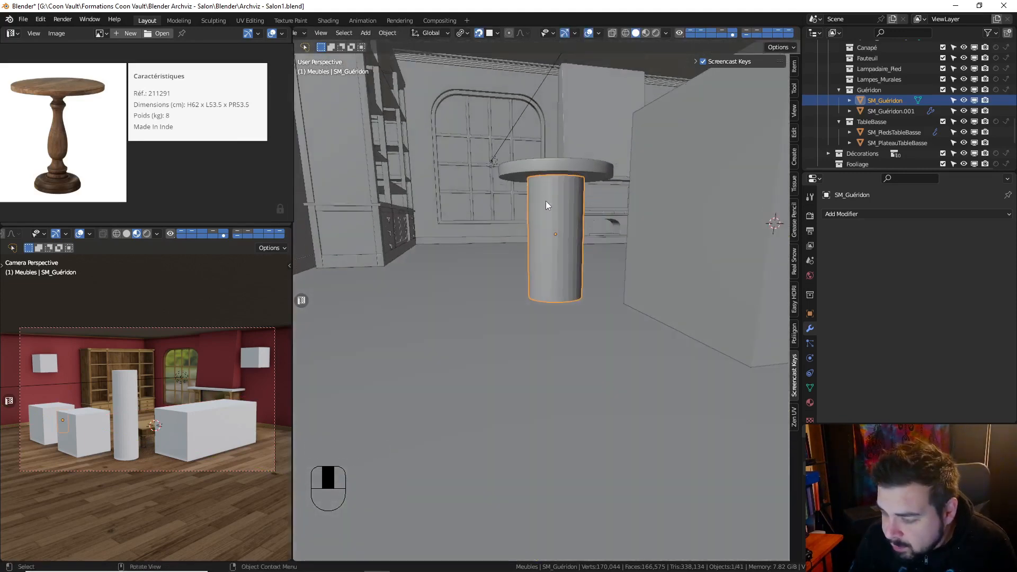
# Isolate the cylinder, add a loop cut slid to its lower edge, and raise that loop 0.05 m along Z
pyautogui.press('KP_Divide')
pyautogui.press('Tab')
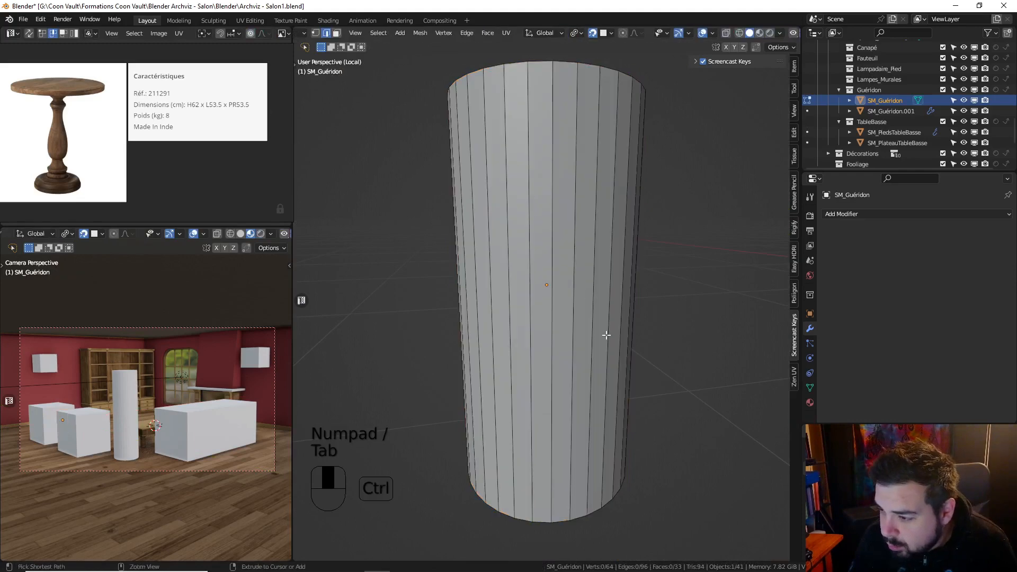
pyautogui.scroll(-4, 603, 301)
pyautogui.hotkey('ctrl', 'r')
pyautogui.click(581, 379)
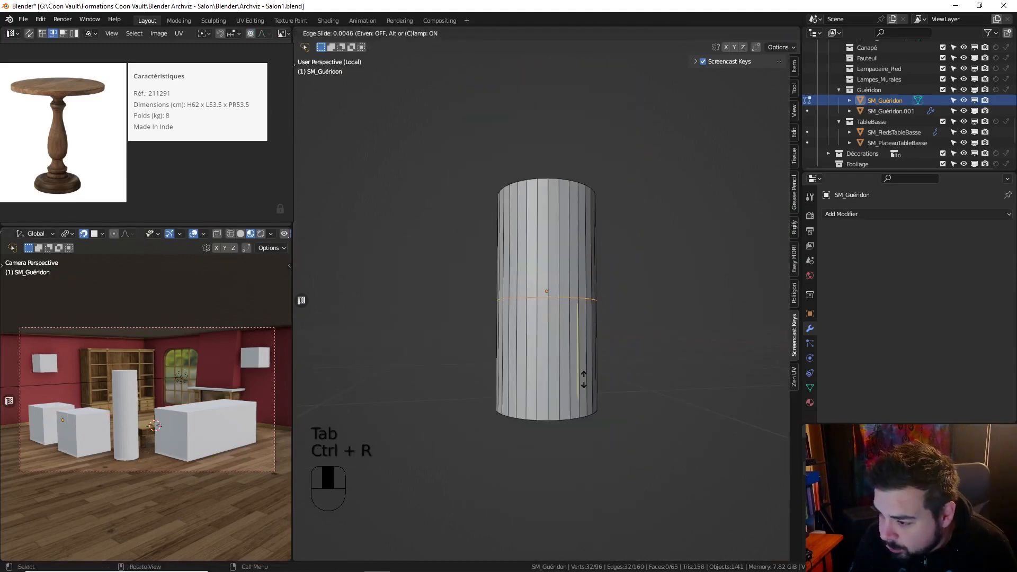
pyautogui.click(583, 409)
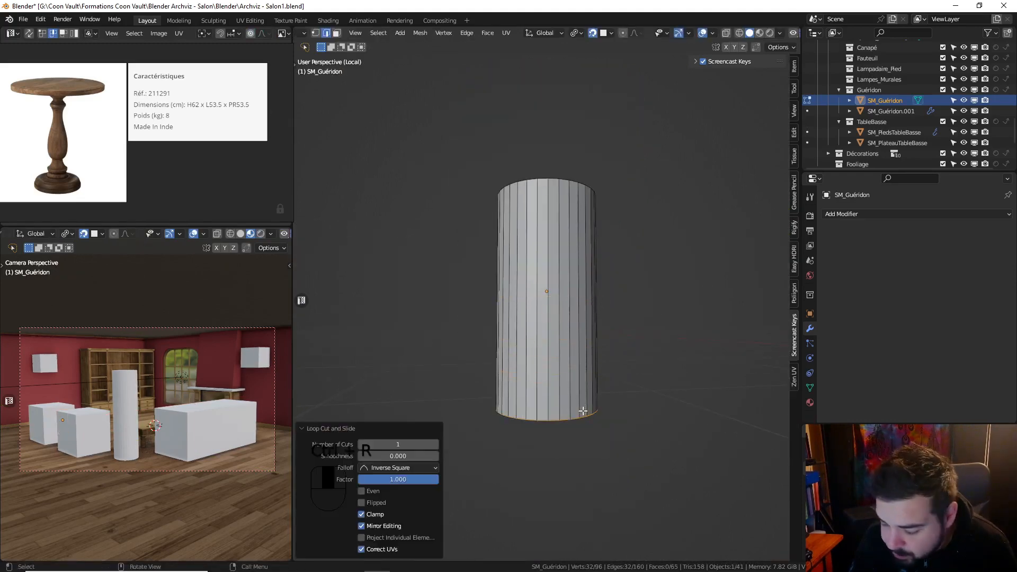
pyautogui.write('gz.05')
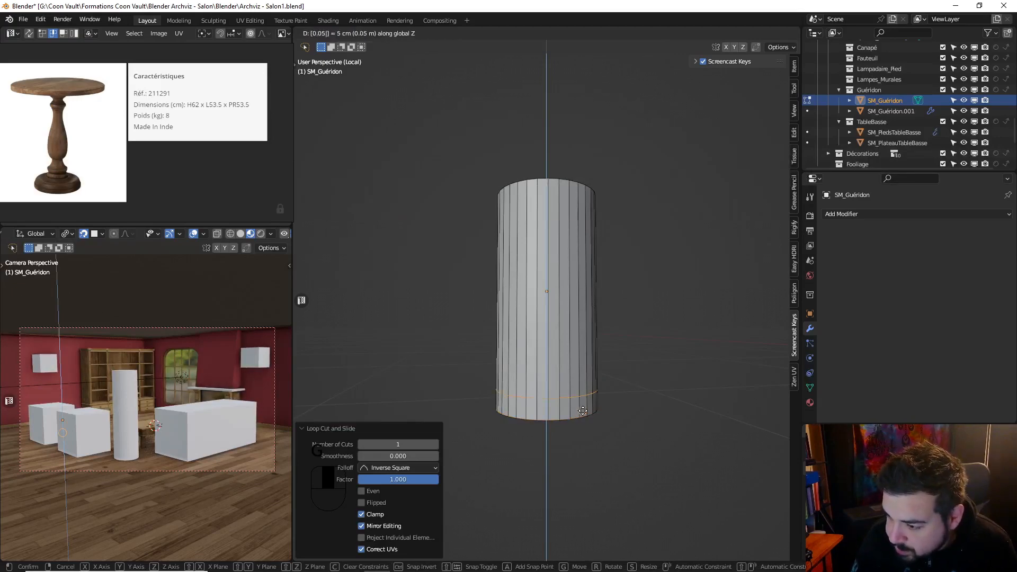
pyautogui.press('Return')
# Separate the cylinder's lowest ring of faces and its bottom face into a new object
pyautogui.click(337, 33)
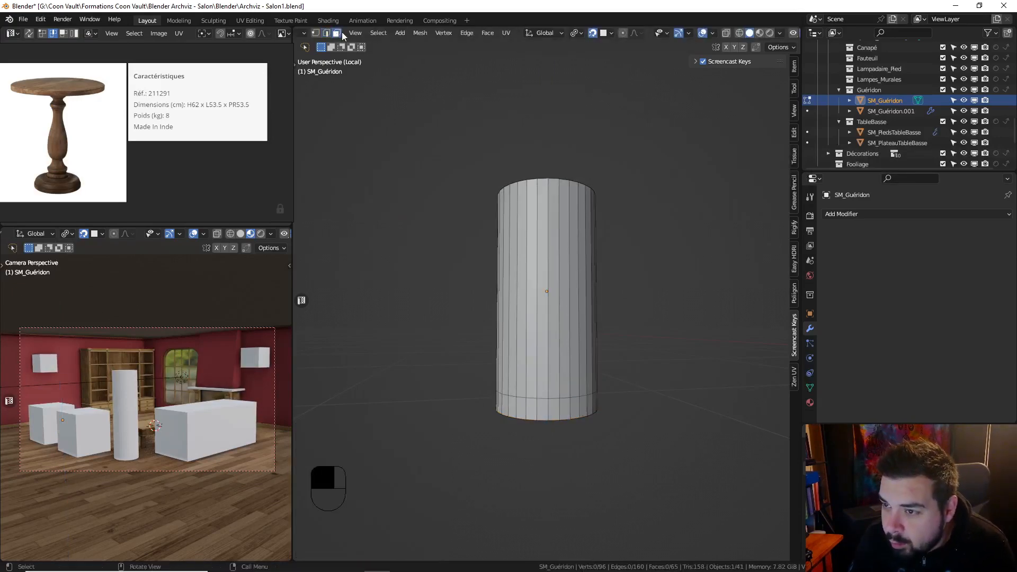
pyautogui.moveTo(661, 385); pyautogui.dragTo(565, 382, button='middle')
pyautogui.keyDown('alt'); pyautogui.keyDown('shift'); pyautogui.click(595, 395); pyautogui.keyUp('shift'); pyautogui.keyUp('alt')
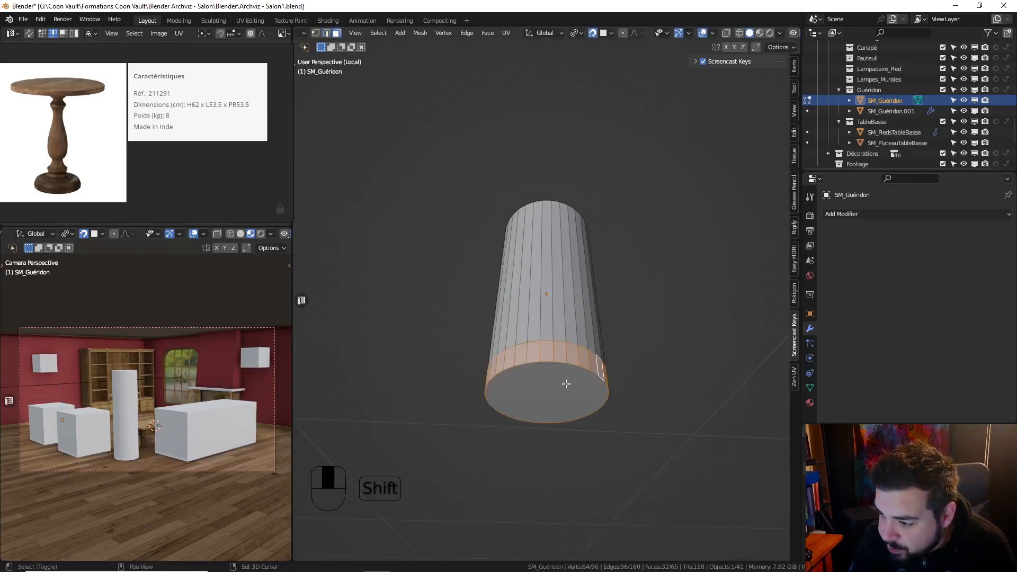
pyautogui.keyDown('shift'); pyautogui.click(563, 380); pyautogui.keyUp('shift')
pyautogui.press('p')
pyautogui.click(571, 373)
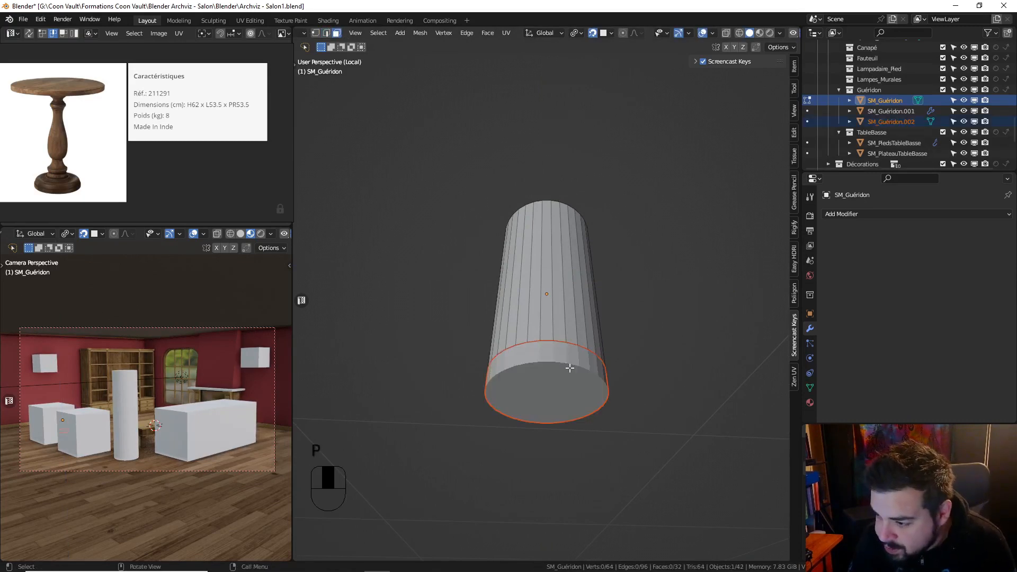
# Isolate the separated base disc and fill its open upper edge loop with a face in Edit Mode
pyautogui.press('Tab')
pyautogui.click(563, 371)
pyautogui.press('KP_Divide')
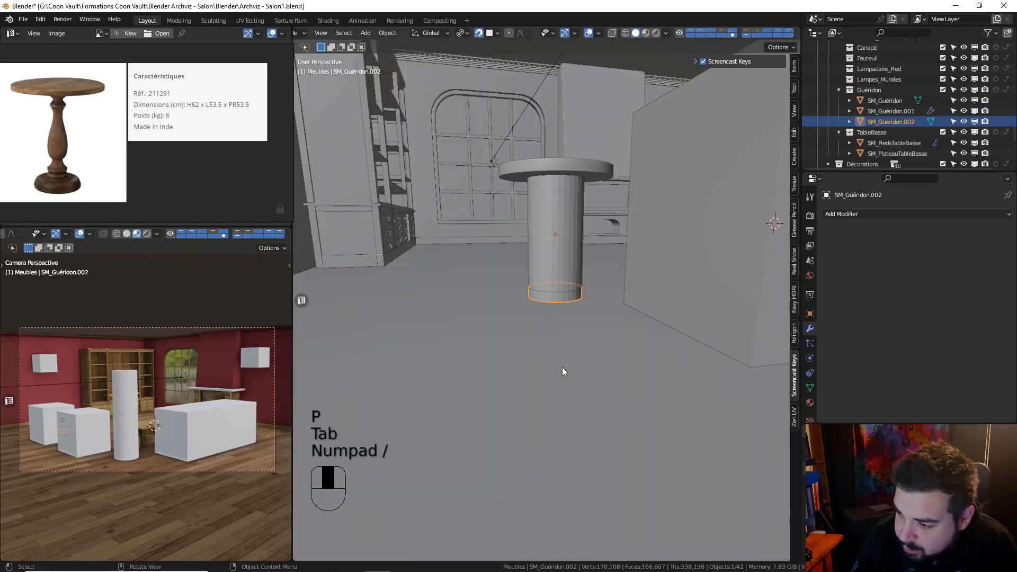
pyautogui.press('KP_Divide')
pyautogui.press('Tab')
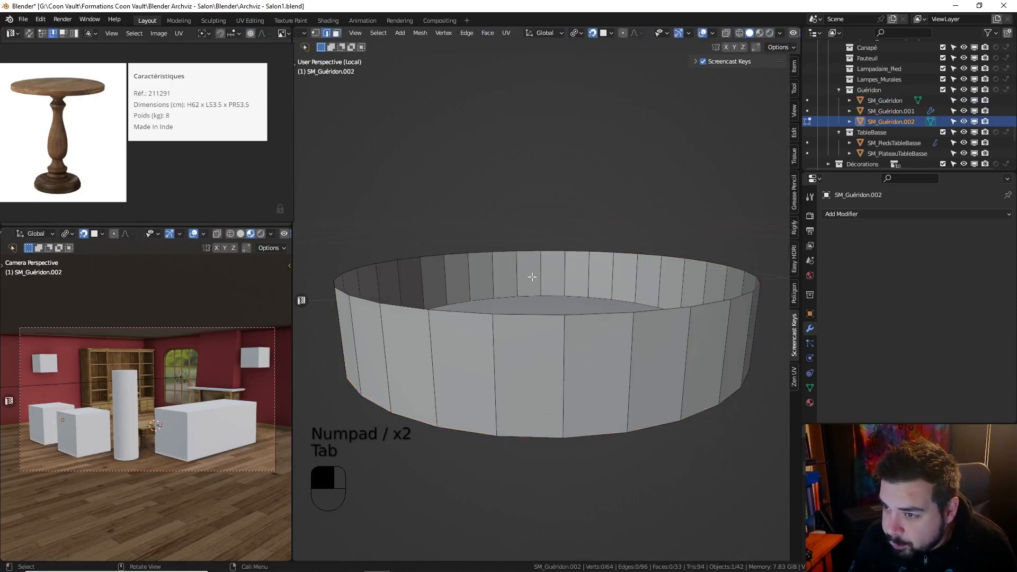
pyautogui.keyDown('alt'); pyautogui.keyDown('shift'); pyautogui.click(548, 316); pyautogui.keyUp('shift'); pyautogui.keyUp('alt')
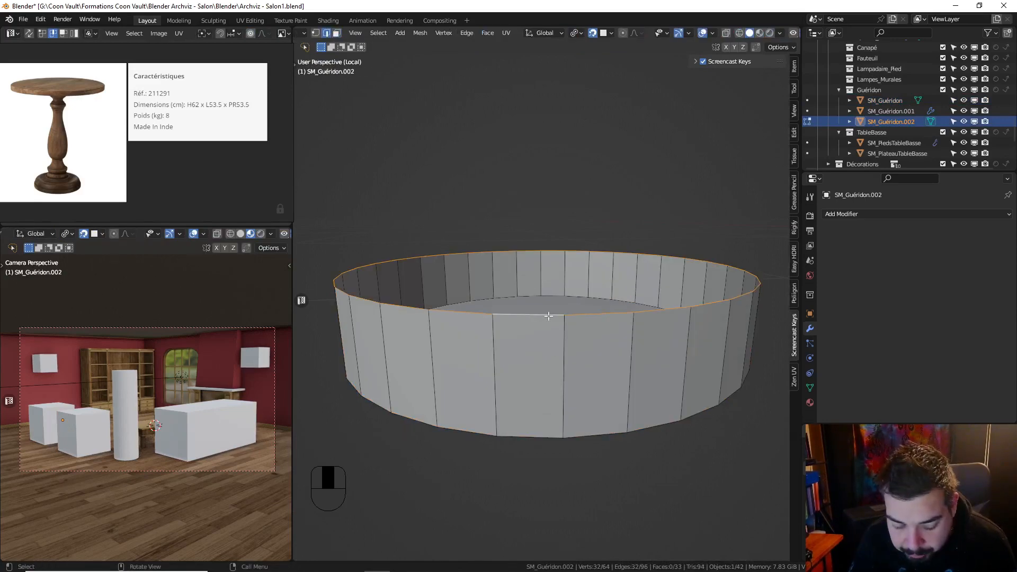
pyautogui.press('f')
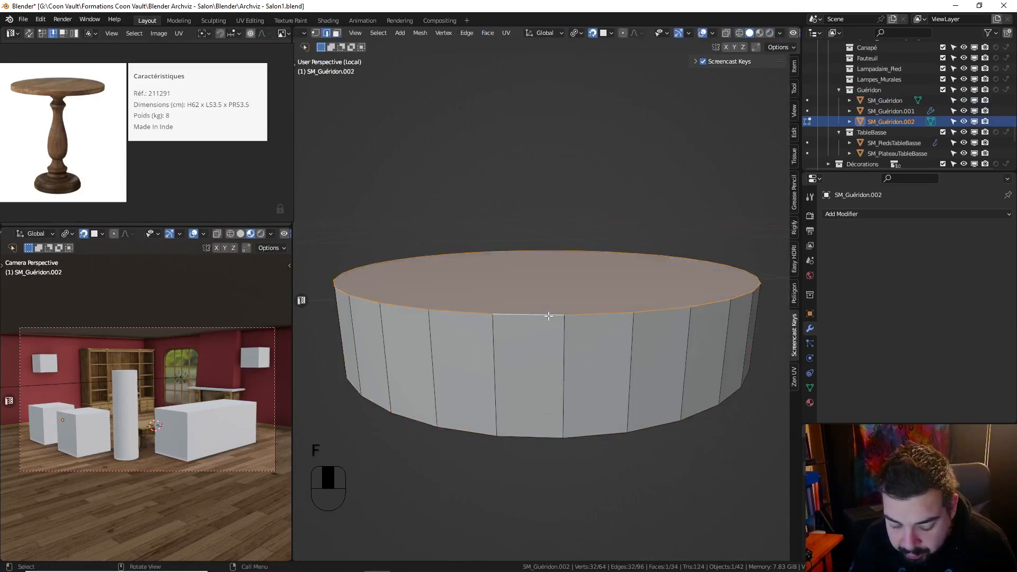
# Inset the base disc's upper and lower faces together by 0.02 m
pyautogui.click(336, 34)
pyautogui.moveTo(525, 296); pyautogui.dragTo(627, 259, button='middle')
pyautogui.write('i0.2')
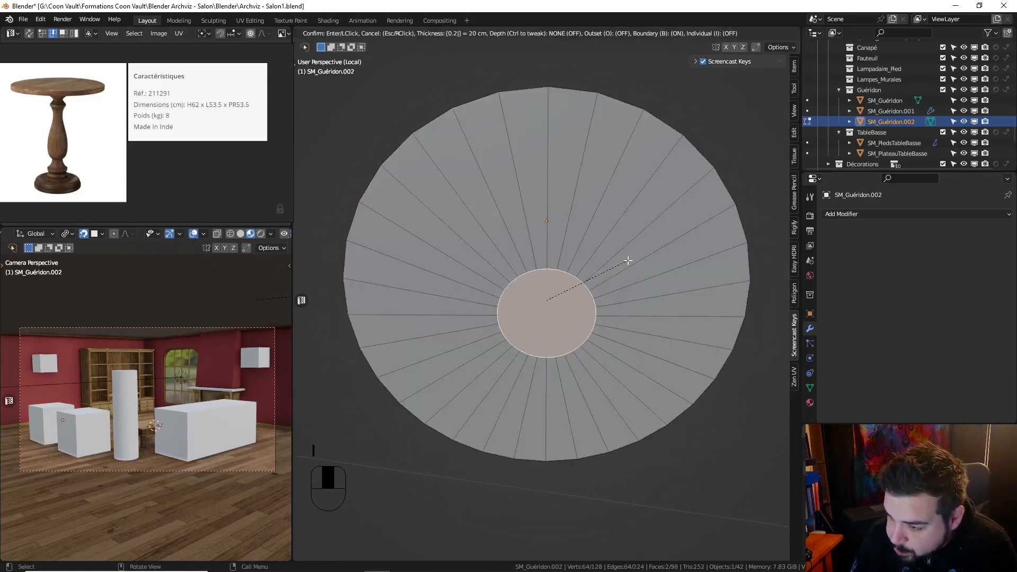
pyautogui.press('BackSpace')
pyautogui.press('BackSpace')
pyautogui.press('BackSpace')
pyautogui.write('0.02')
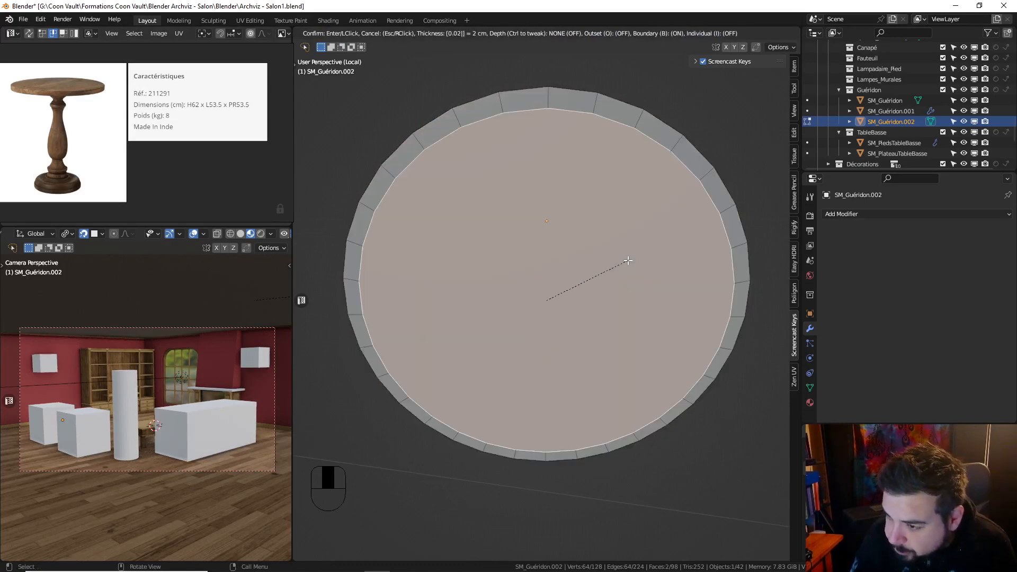
pyautogui.press('Return')
# Delete both inset inner faces of the base disc and close the underside opening with Grid Fill
pyautogui.press('x')
pyautogui.click(700, 202)
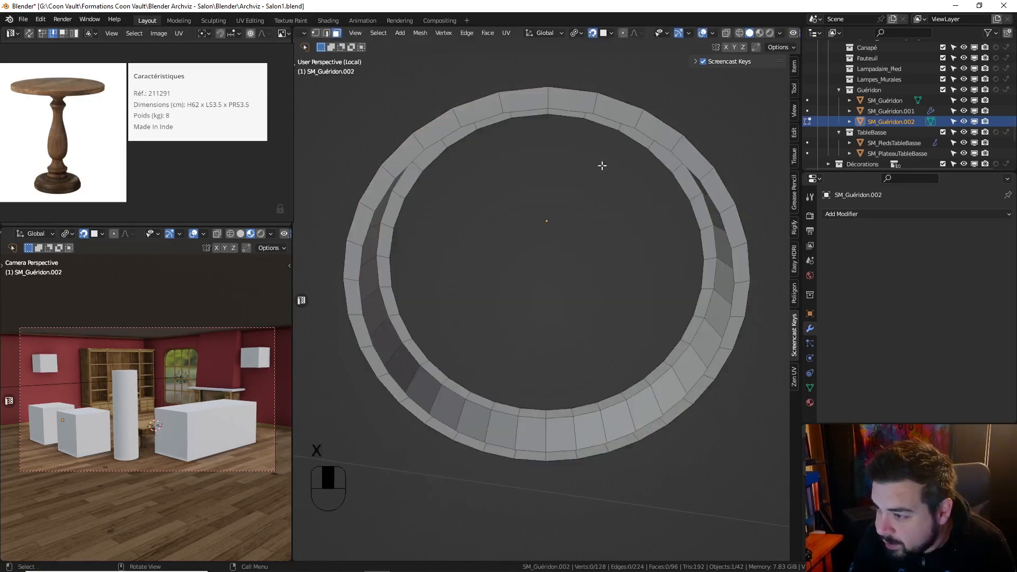
pyautogui.keyDown('alt'); pyautogui.keyDown('shift'); pyautogui.click(445, 136); pyautogui.keyUp('shift'); pyautogui.keyUp('alt')
pyautogui.press('q')
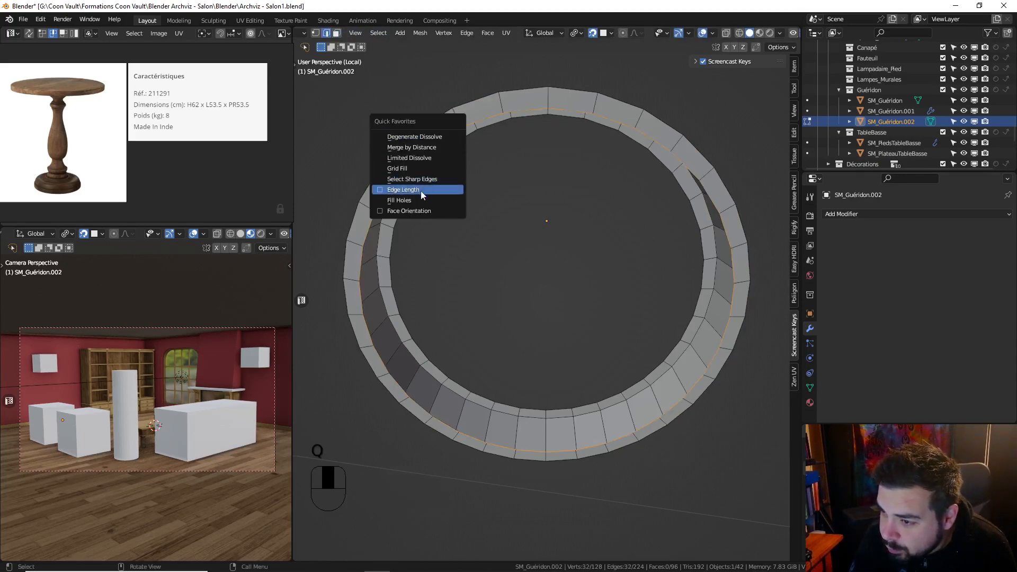
pyautogui.click(419, 169)
# Close the base disc's upper opening with Grid Fill
pyautogui.moveTo(418, 168); pyautogui.dragTo(458, 298, button='middle')
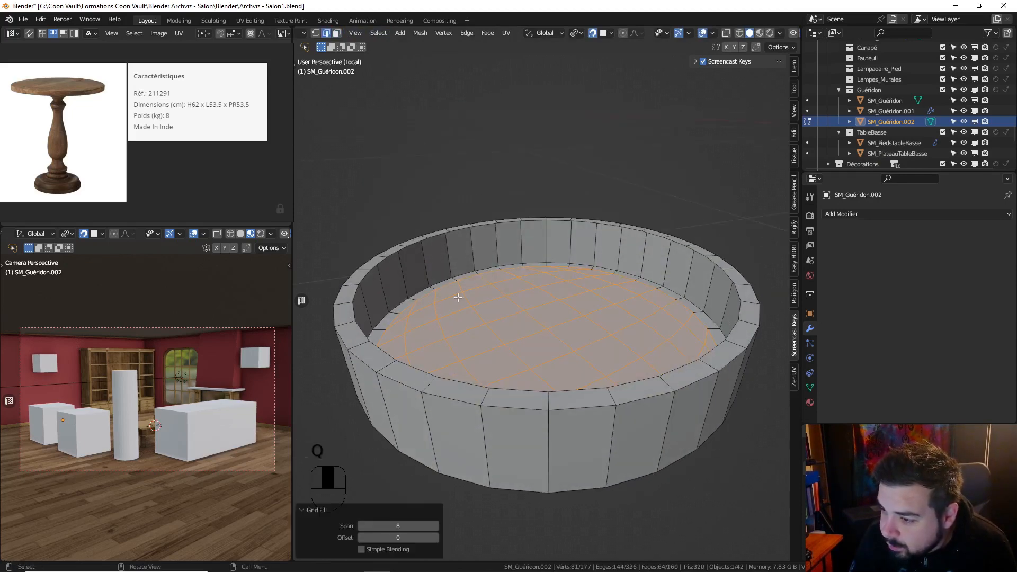
pyautogui.keyDown('alt'); pyautogui.keyDown('shift'); pyautogui.click(378, 351); pyautogui.keyUp('shift'); pyautogui.keyUp('alt')
pyautogui.press('q')
pyautogui.click(378, 347)
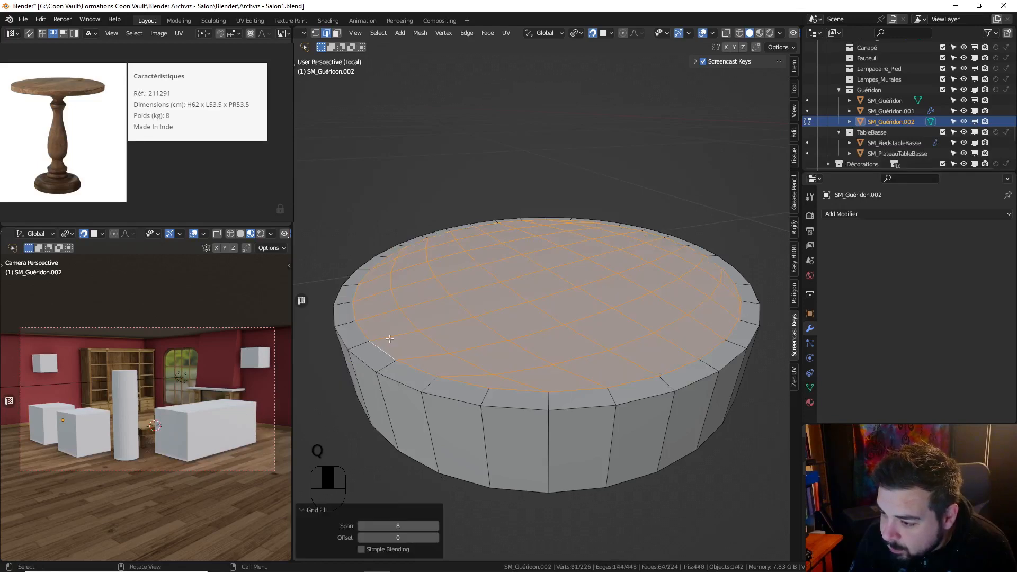
# Add a Bevel modifier to the base disc with an amount of 0.003125 m (.05/16) and 2 segments
pyautogui.press('Tab')
pyautogui.click(840, 214)
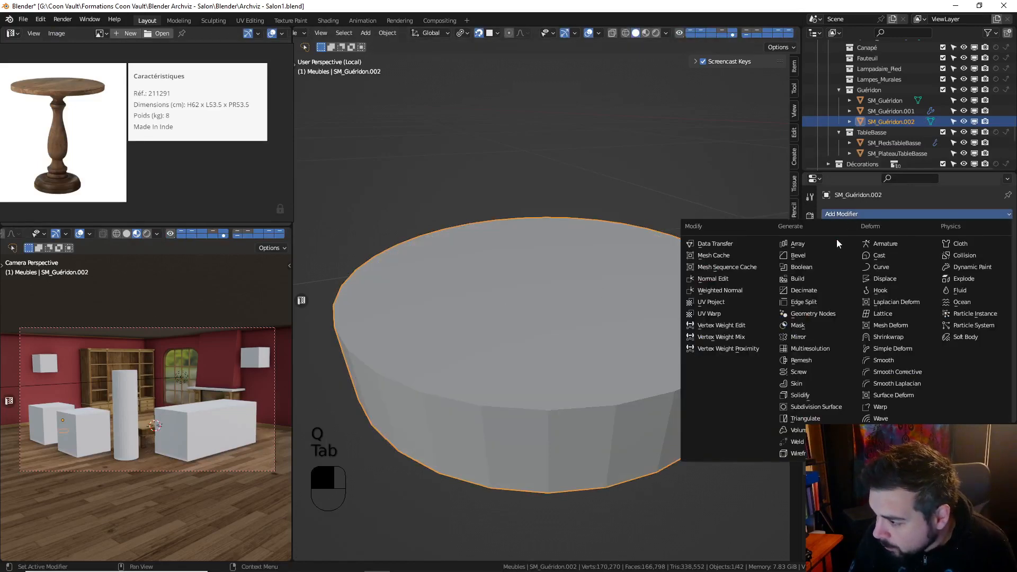
pyautogui.click(819, 254)
pyautogui.doubleClick(940, 297)
pyautogui.write('0')
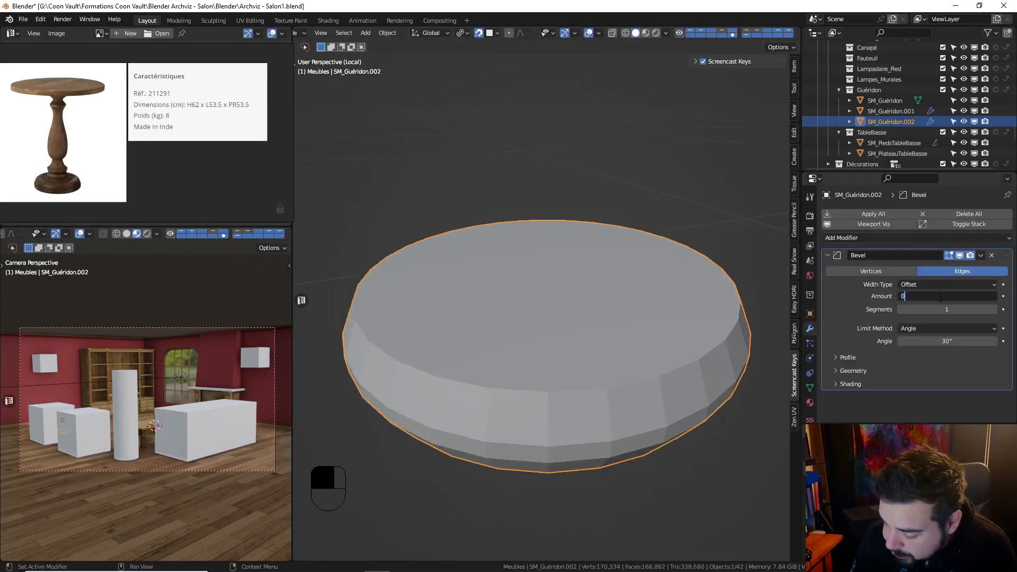
pyautogui.write('.05/16')
pyautogui.press('Return')
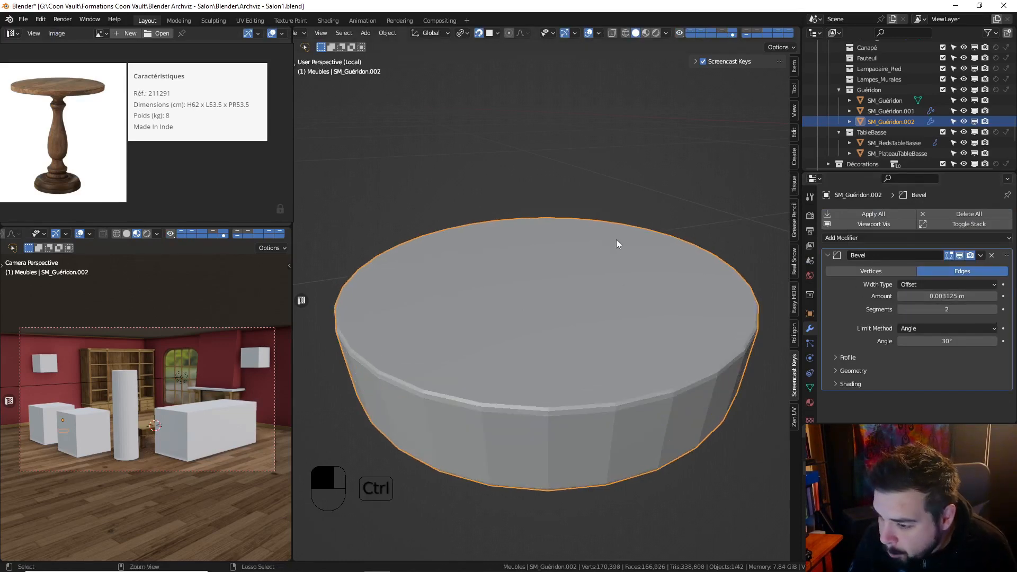
# Add a level 1 Subdivision and a Weighted Normal modifier to the base disc
pyautogui.hotkey('ctrl', '1')
pyautogui.press('q')
pyautogui.press('q')
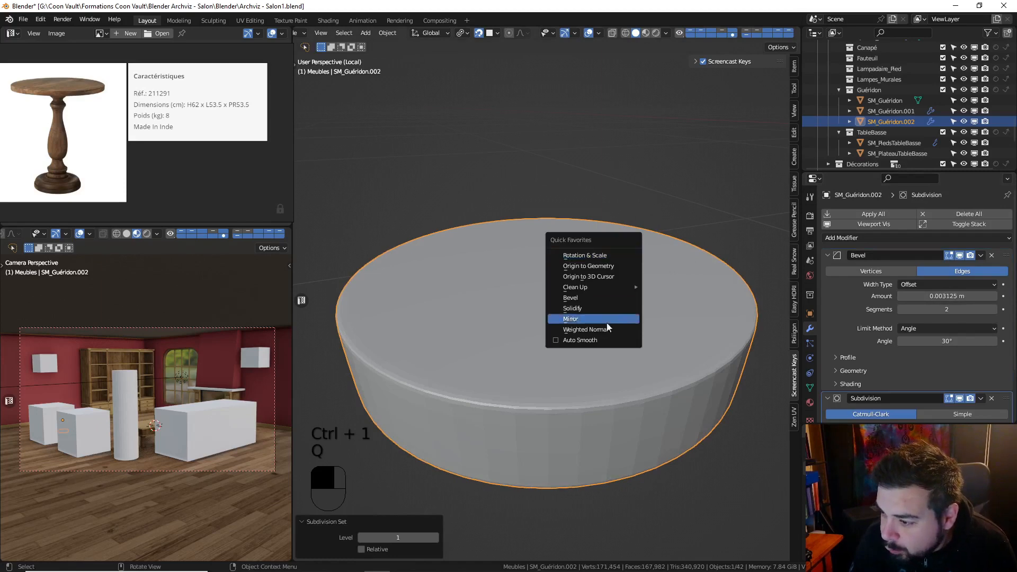
pyautogui.click(558, 329)
pyautogui.scroll(-5, 942, 318)
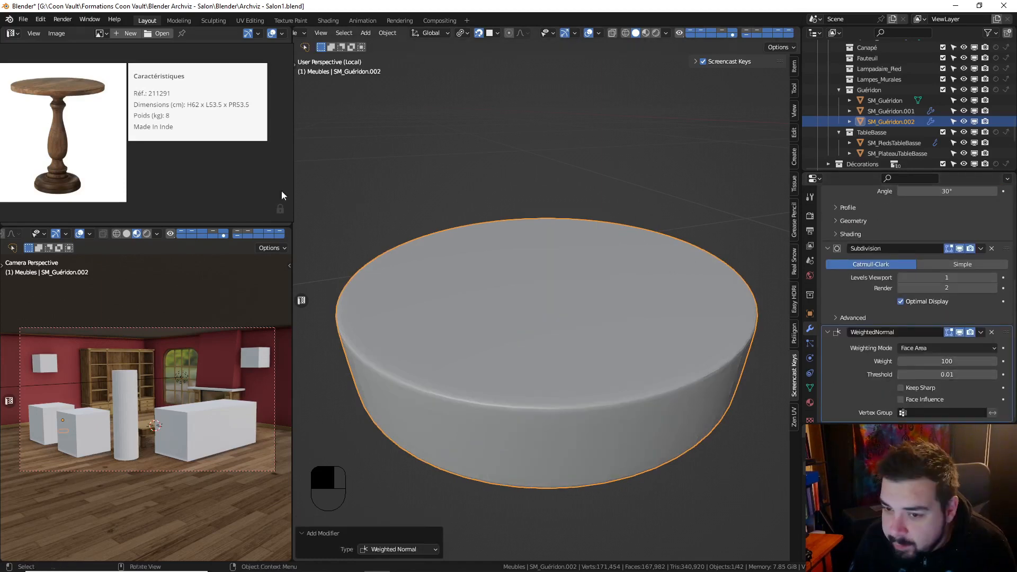
# Cut an edge loop around the base disc's side, slide it to the lower rim and raise it 0.02 m along Z
pyautogui.scroll(4, 45, 185)
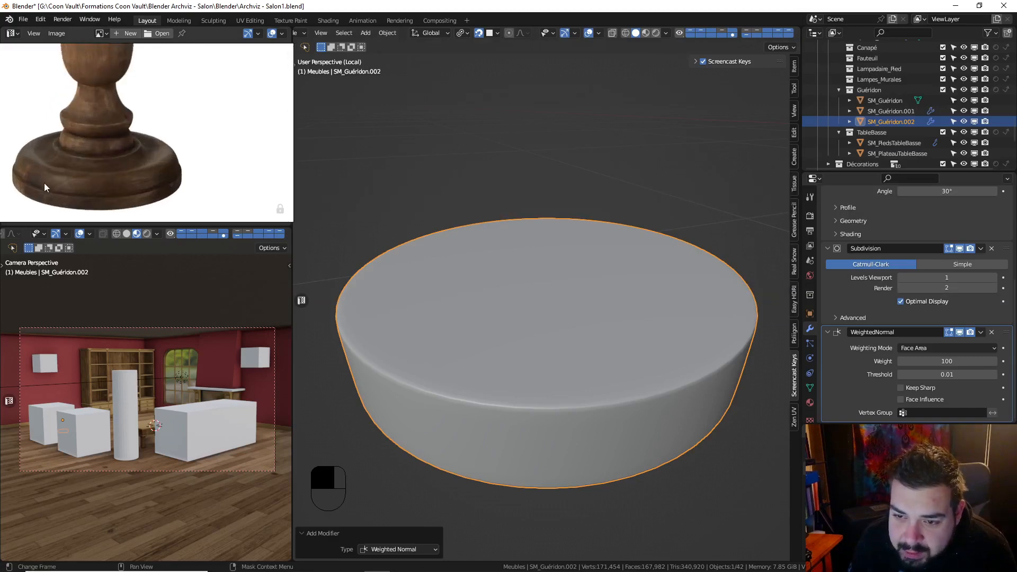
pyautogui.scroll(2, 44, 183)
pyautogui.moveTo(530, 374); pyautogui.dragTo(534, 348, button='middle')
pyautogui.press('Tab')
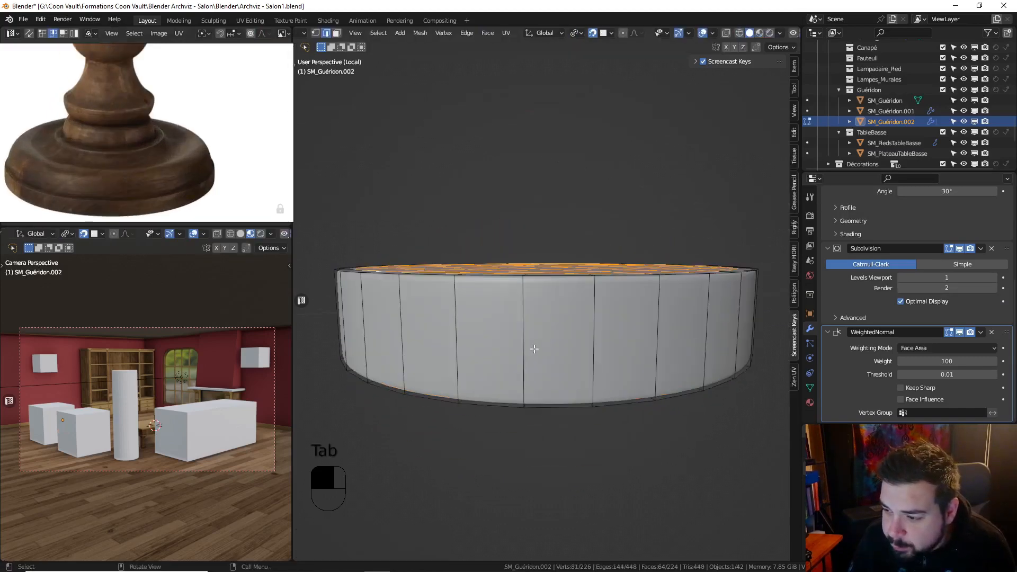
pyautogui.hotkey('ctrl', 'r')
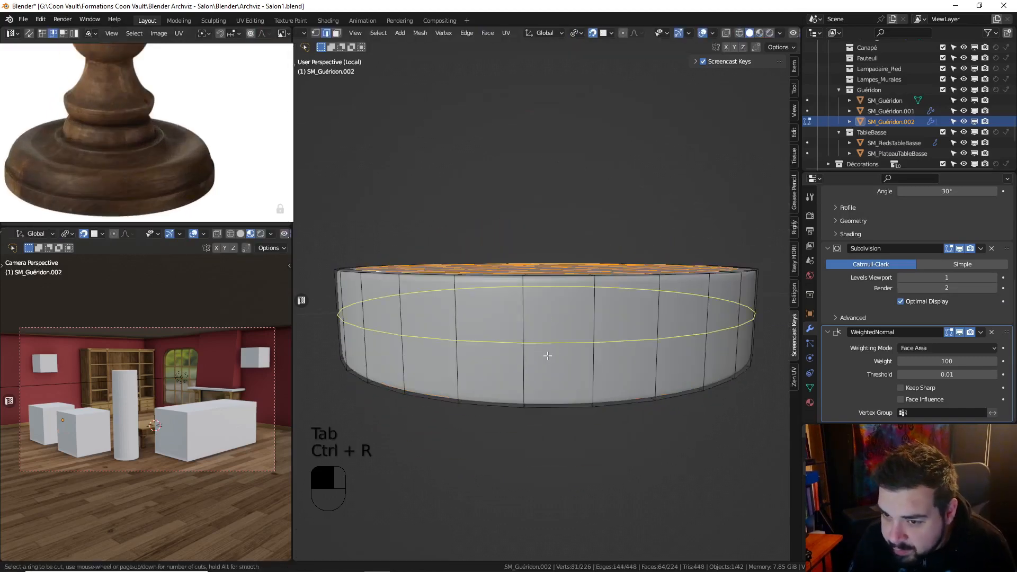
pyautogui.click(548, 358)
pyautogui.click(553, 398)
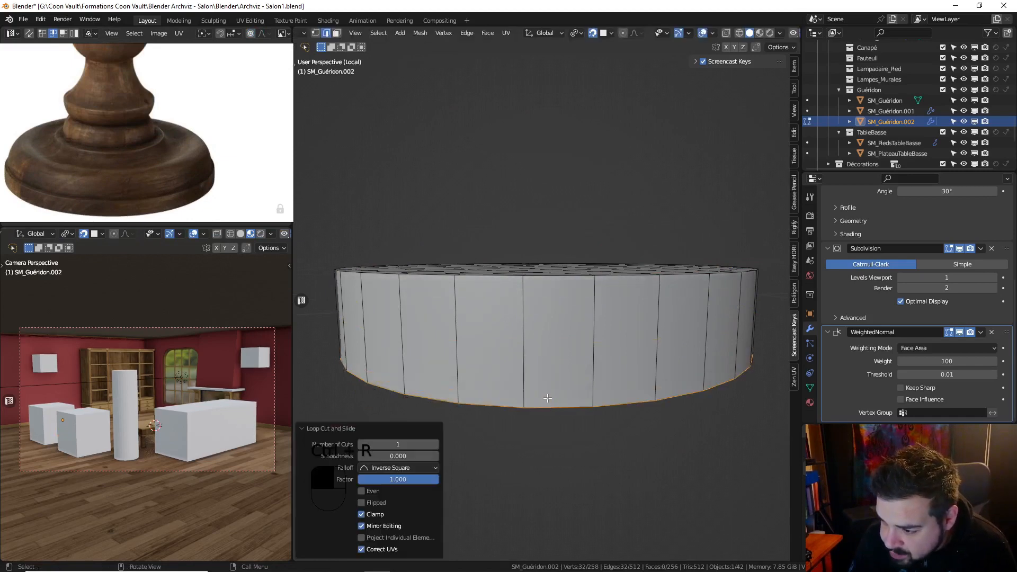
pyautogui.write('gz.02')
pyautogui.press('Return')
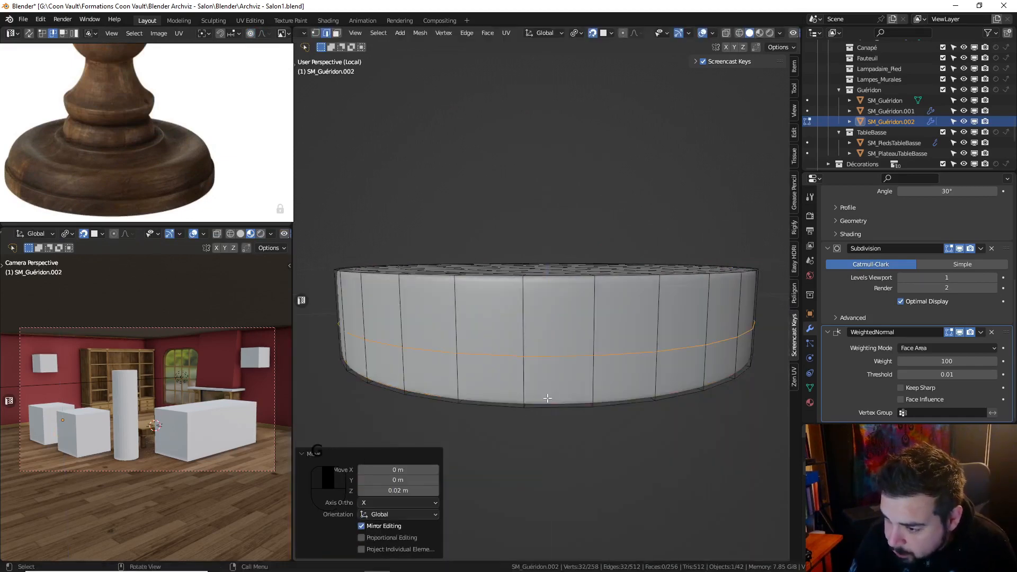
# Extrude the lower band of side faces outward by scaling it 1.02 on X and Y only
pyautogui.click(454, 236)
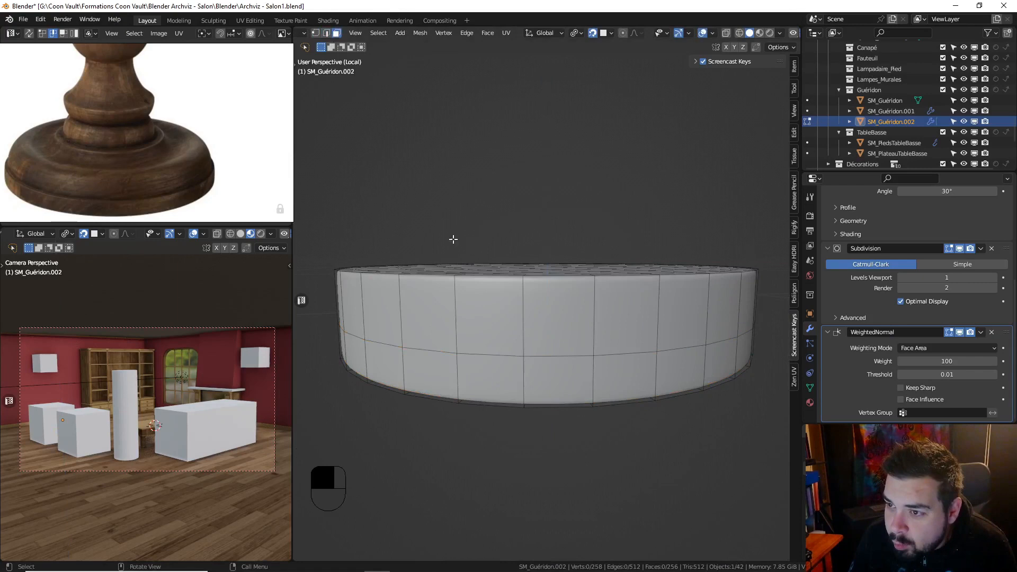
pyautogui.keyDown('alt'); pyautogui.keyDown('shift'); pyautogui.click(462, 379); pyautogui.keyUp('shift'); pyautogui.keyUp('alt')
pyautogui.moveTo(466, 371); pyautogui.dragTo(514, 351, button='middle')
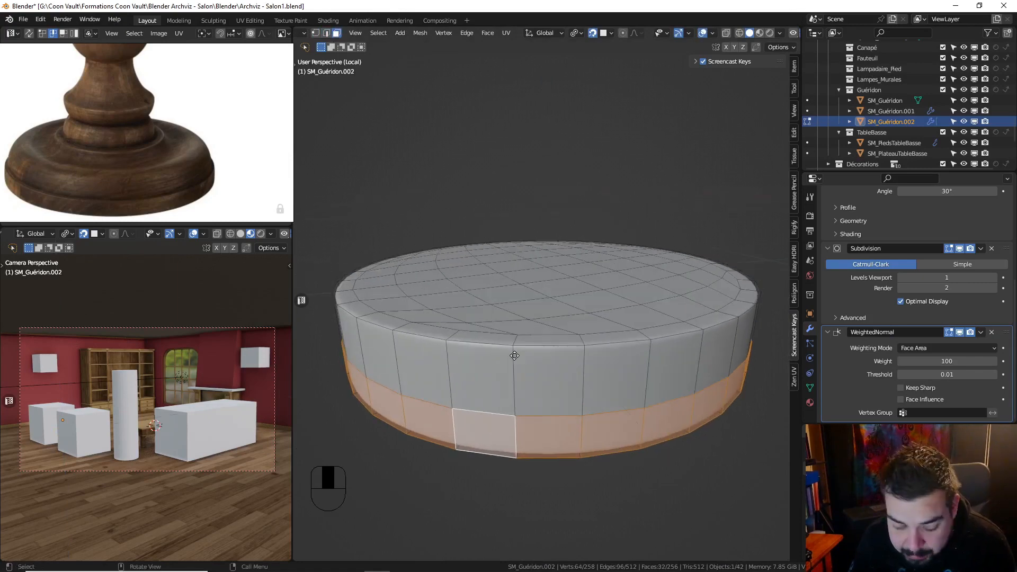
pyautogui.press('e')
pyautogui.hotkey('shift', 'z')
pyautogui.write('1.0')
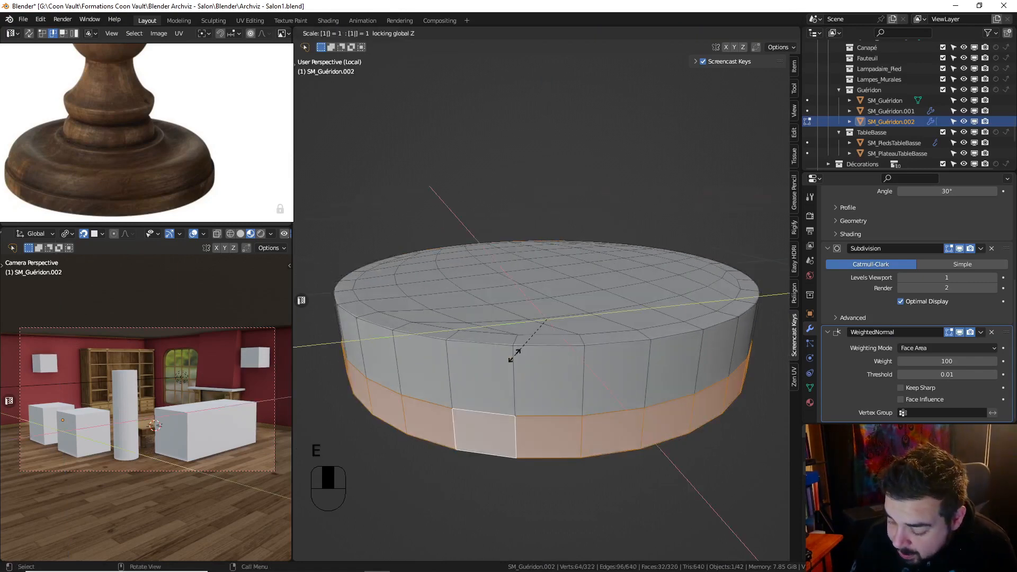
pyautogui.write('1')
pyautogui.press('BackSpace')
pyautogui.press('BackSpace')
pyautogui.press('BackSpace')
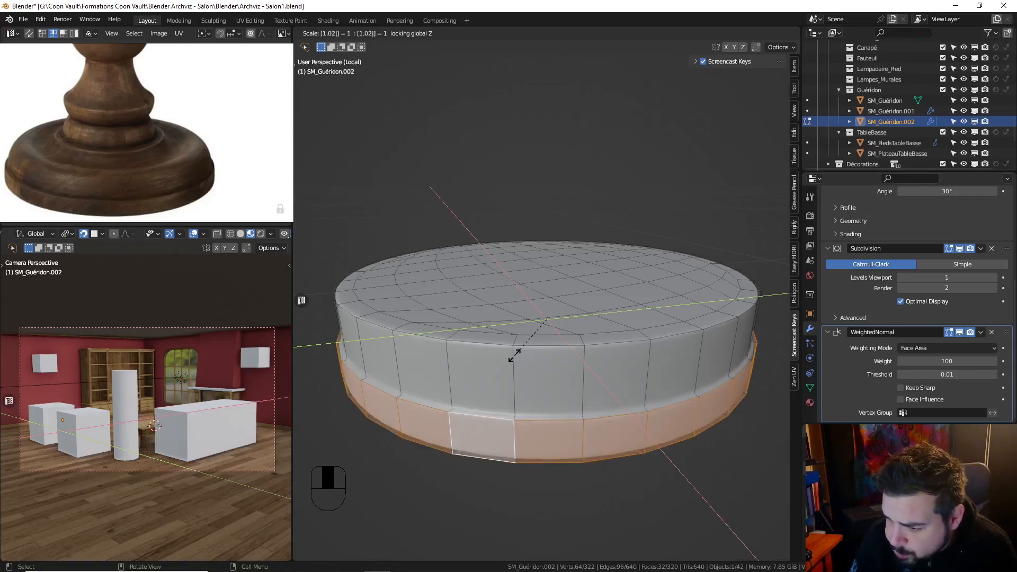
pyautogui.click(514, 355)
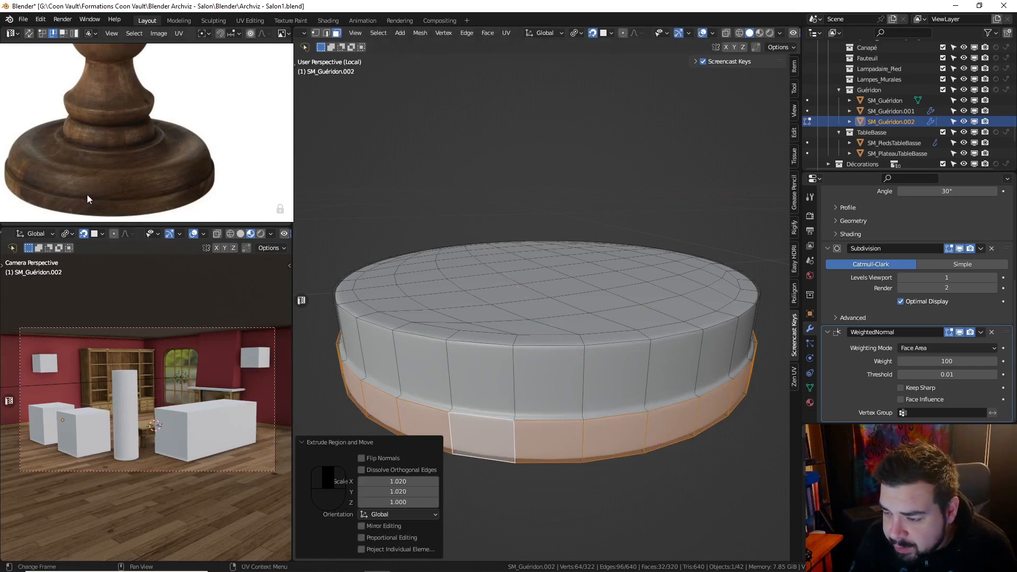
# Select the four central faces on the base disc's top and grow the selection by one ring
pyautogui.moveTo(542, 279); pyautogui.dragTo(541, 313, button='middle')
pyautogui.click(542, 276)
pyautogui.press('KP_7')
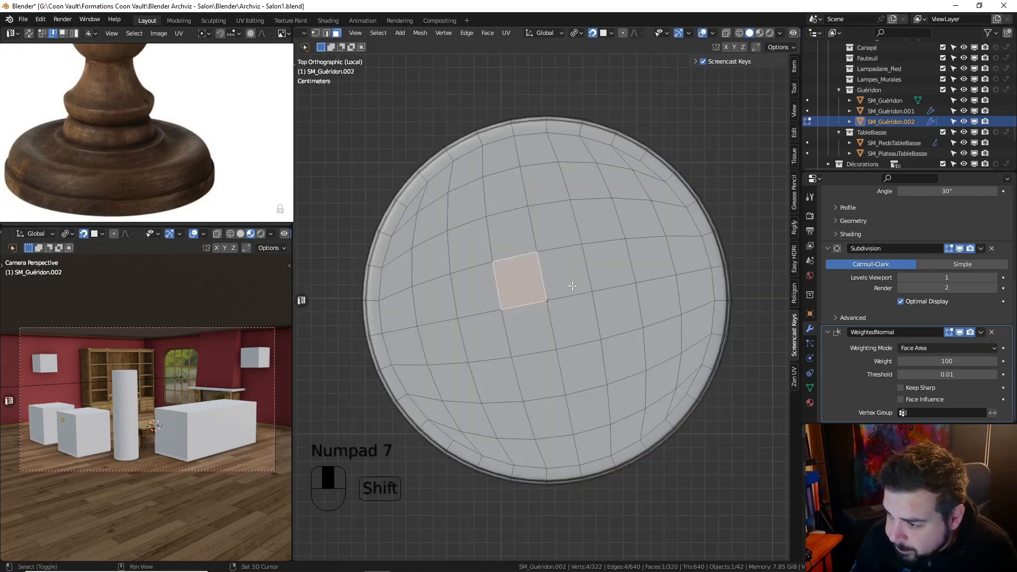
pyautogui.keyDown('shift'); pyautogui.click(554, 286); pyautogui.keyUp('shift')
pyautogui.keyDown('shift'); pyautogui.click(546, 333); pyautogui.keyUp('shift')
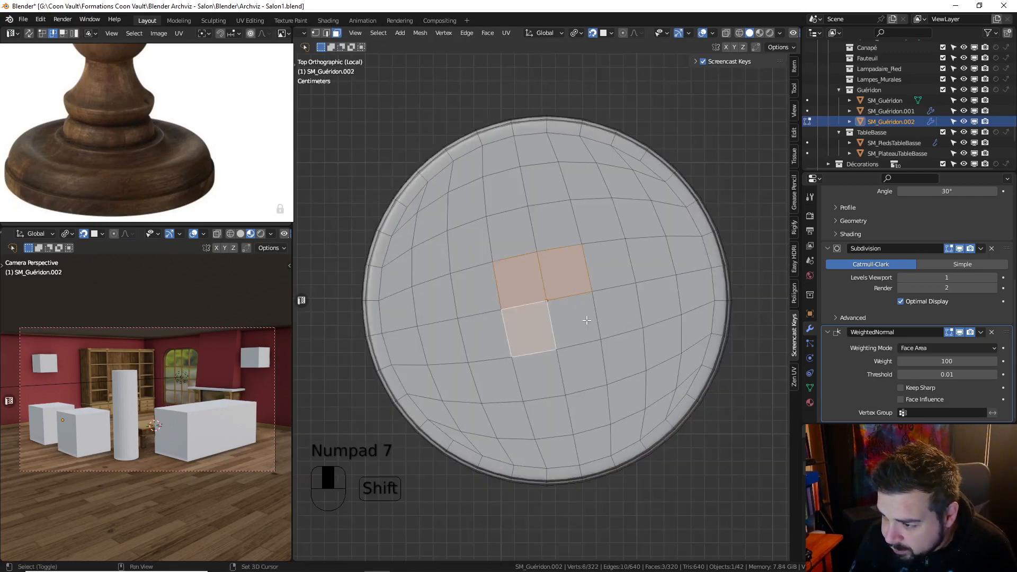
pyautogui.keyDown('shift'); pyautogui.click(585, 318); pyautogui.keyUp('shift')
pyautogui.moveTo(567, 306); pyautogui.dragTo(569, 282, button='middle')
pyautogui.press('ctrl+KP_Add')
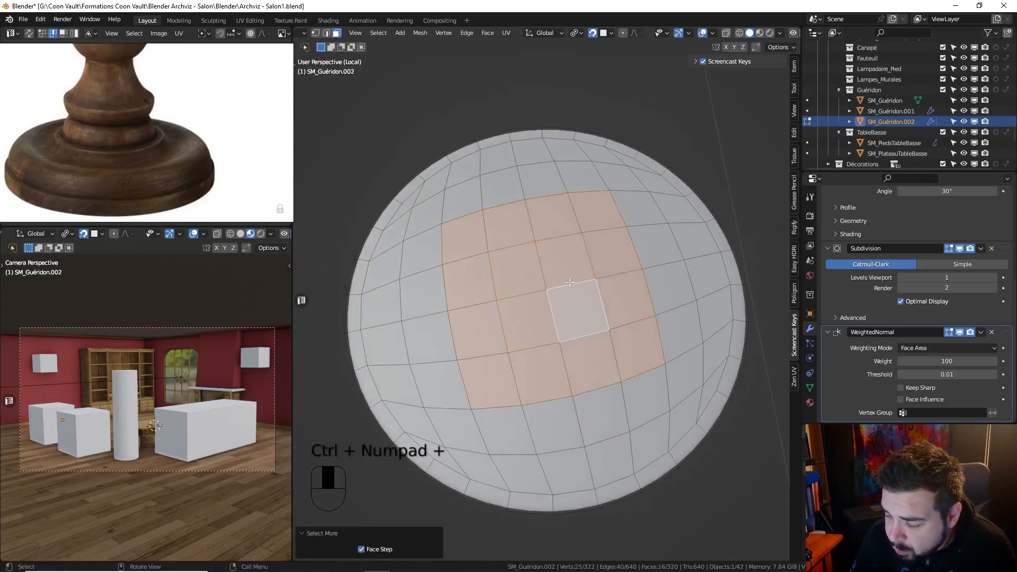
# Try to round the central 4×4 block of top faces with LoopTools Circle
pyautogui.rightClick(570, 282)
pyautogui.moveTo(570, 282)
pyautogui.click(616, 292)
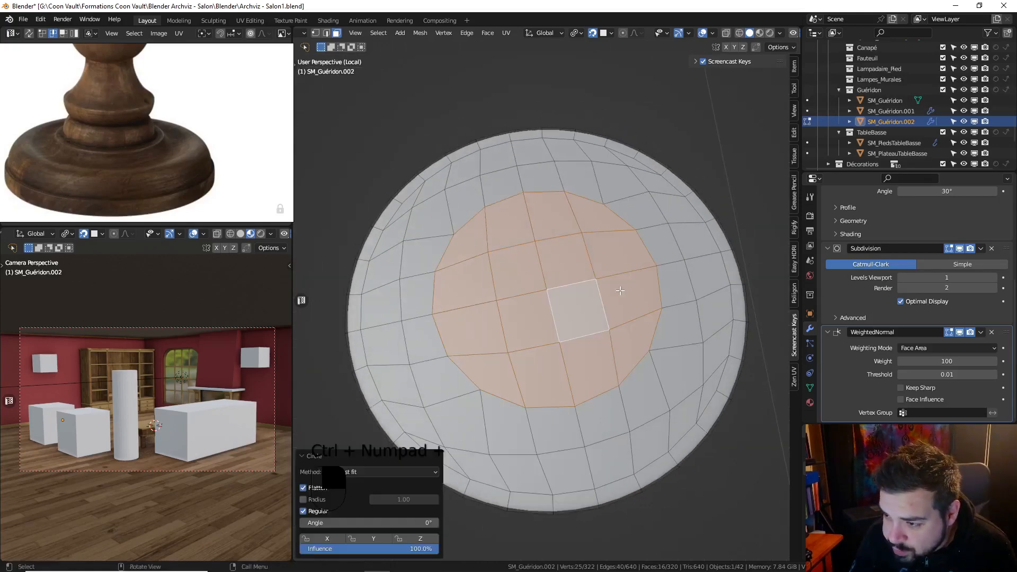
pyautogui.moveTo(593, 299); pyautogui.dragTo(597, 230, button='middle')
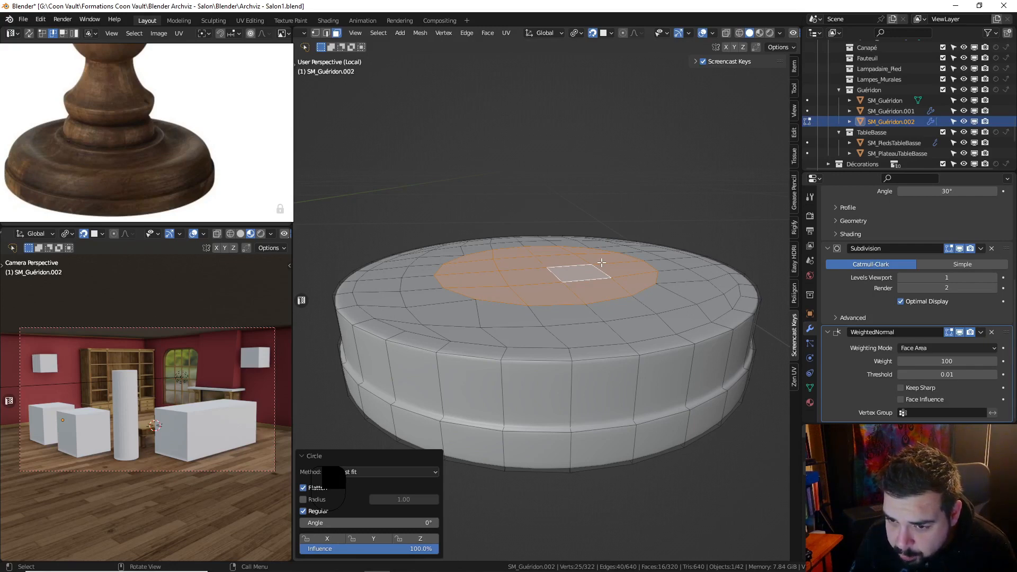
pyautogui.hotkey('ctrl', 'z')
# Grow the top face selection by one more ring and round it with LoopTools Circle
pyautogui.moveTo(602, 262); pyautogui.dragTo(599, 284, button='middle')
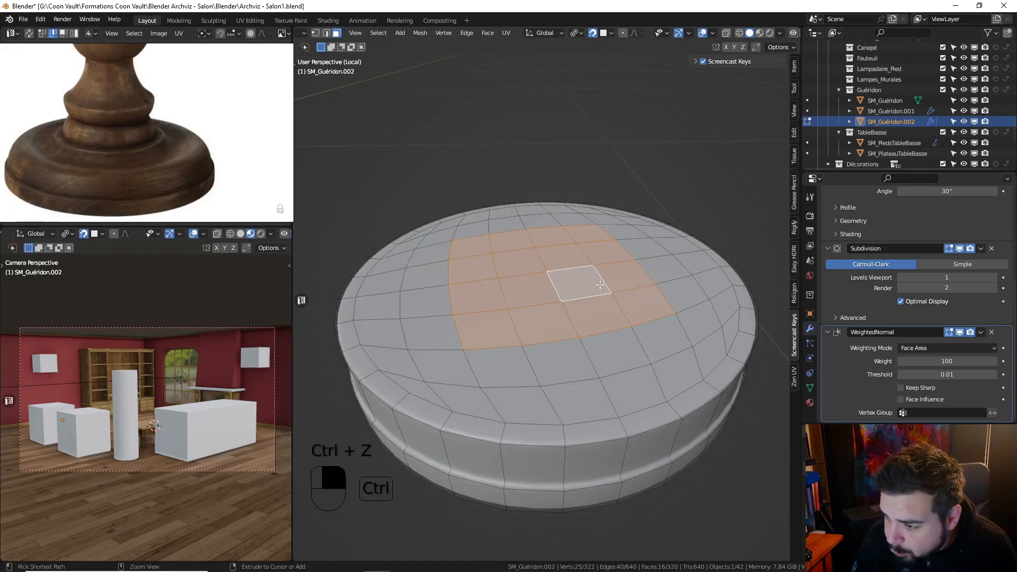
pyautogui.press('ctrl+KP_Add')
pyautogui.rightClick(599, 284)
pyautogui.moveTo(601, 288)
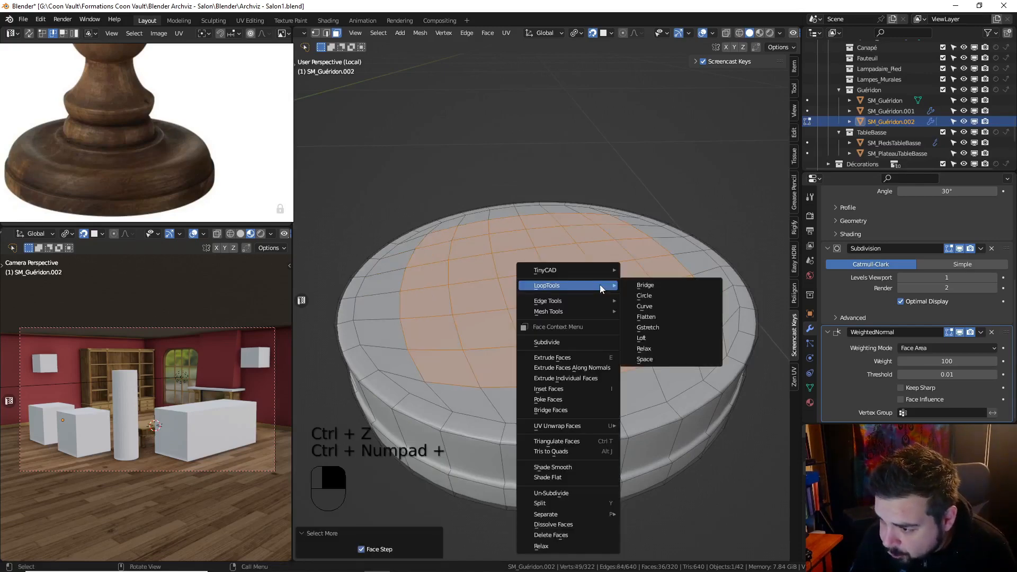
pyautogui.click(645, 296)
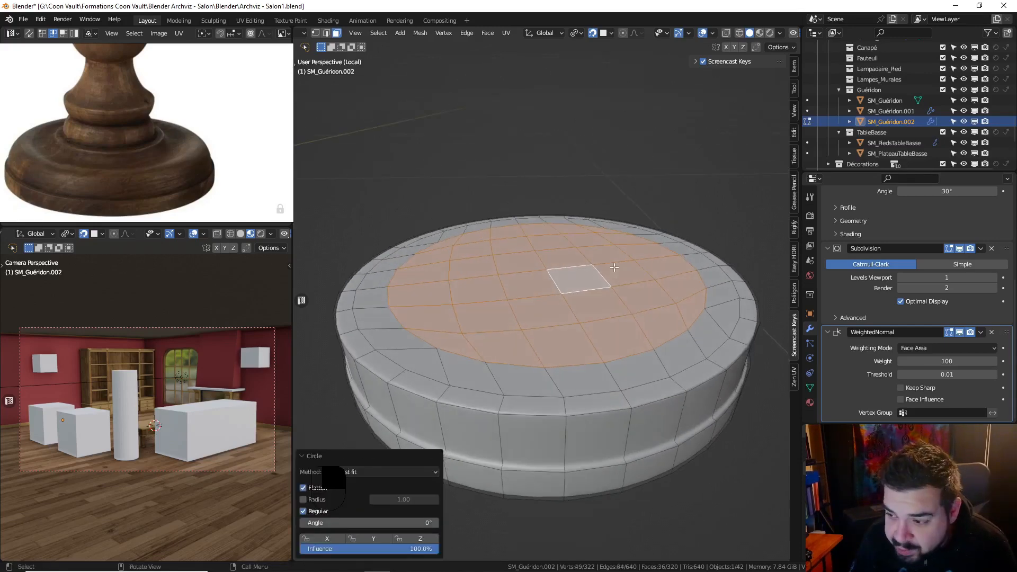
# Lower the rounded top faces about 0.006 m along Z to form a shallow hollow
pyautogui.press('g')
pyautogui.press('z')
pyautogui.rightClick(614, 267)
pyautogui.press('g')
pyautogui.middleClick(686, 148)
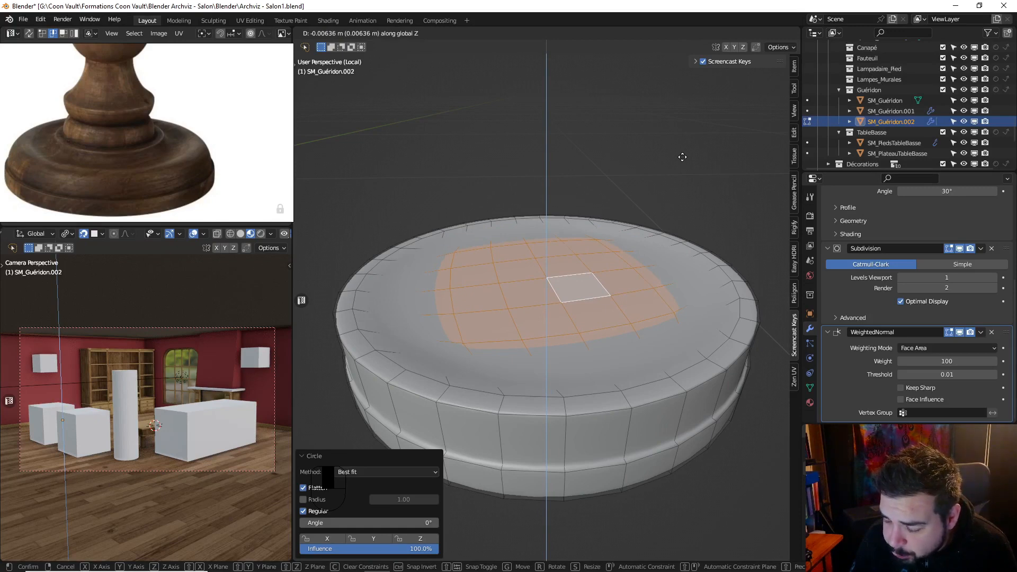
pyautogui.click(683, 156)
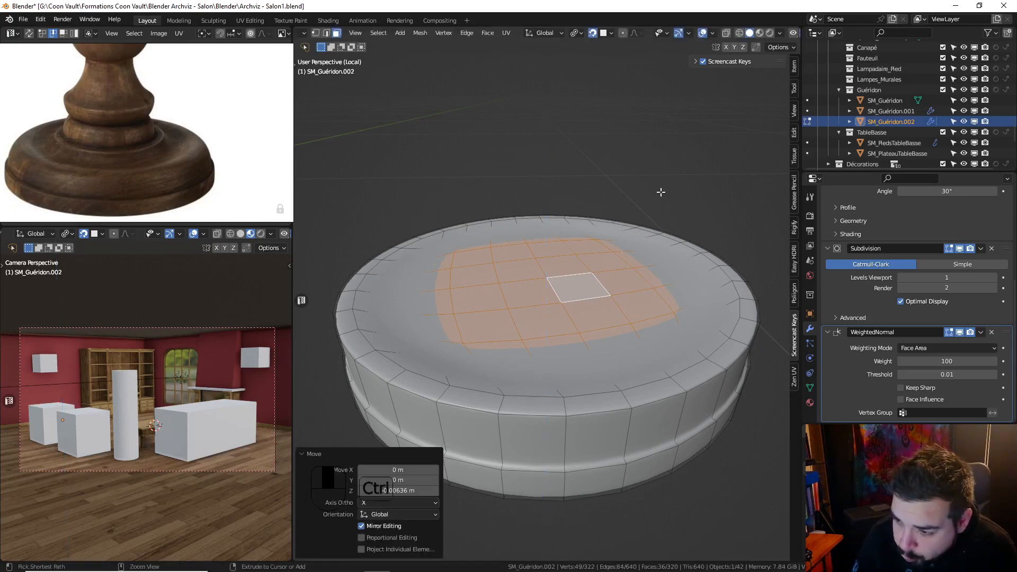
# Shrink the selection by one ring, round it with LoopTools Circle and extrude it 0.02 m upward as a collar
pyautogui.press('ctrl+KP_Subtract')
pyautogui.rightClick(661, 192)
pyautogui.moveTo(661, 192)
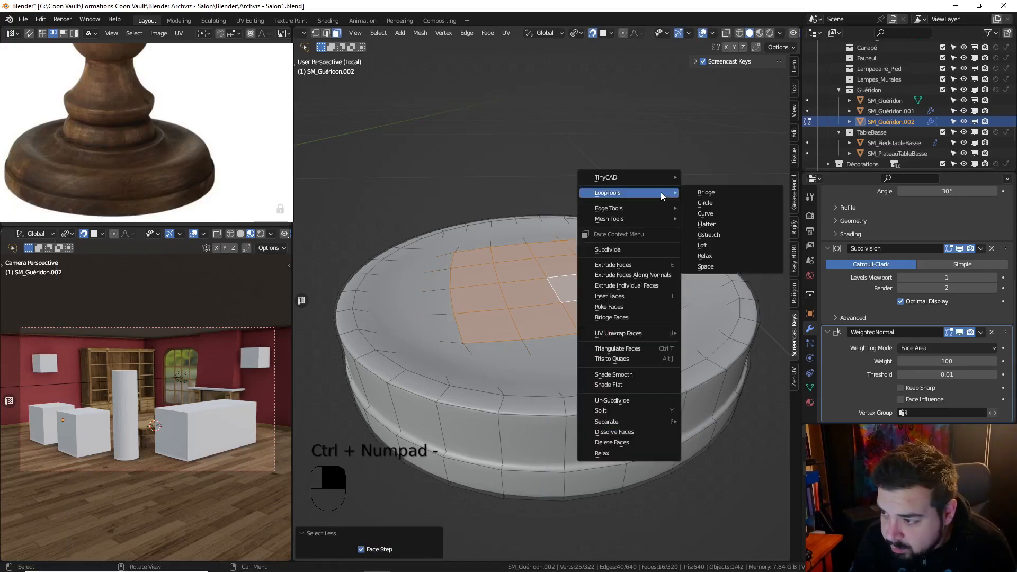
pyautogui.click(709, 205)
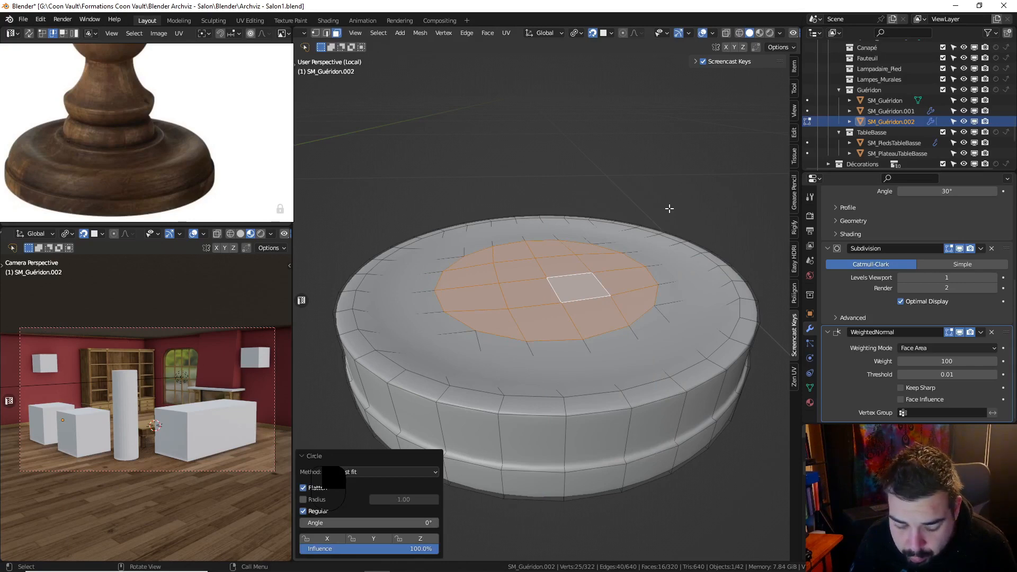
pyautogui.write('e0.02')
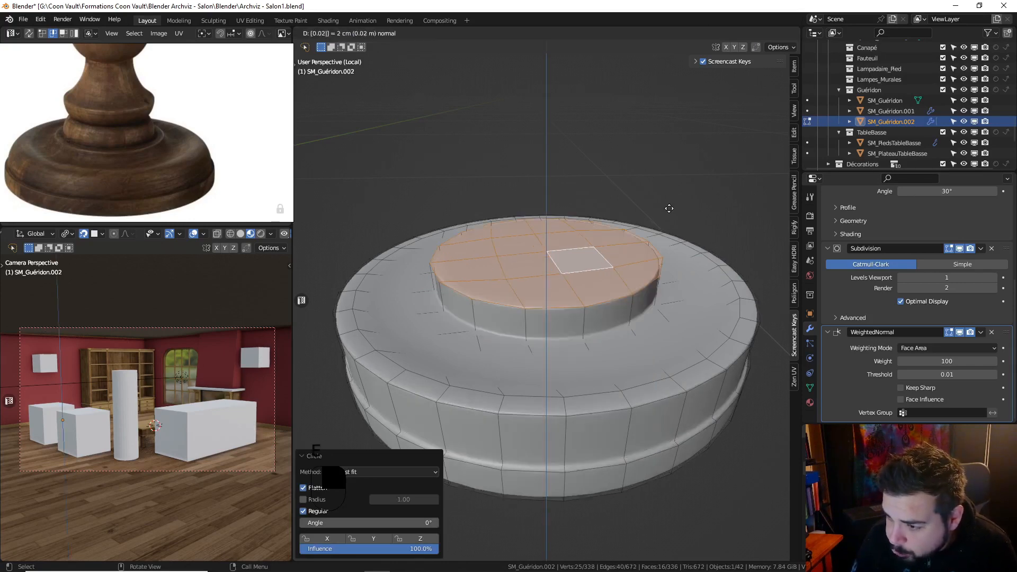
pyautogui.press('Return')
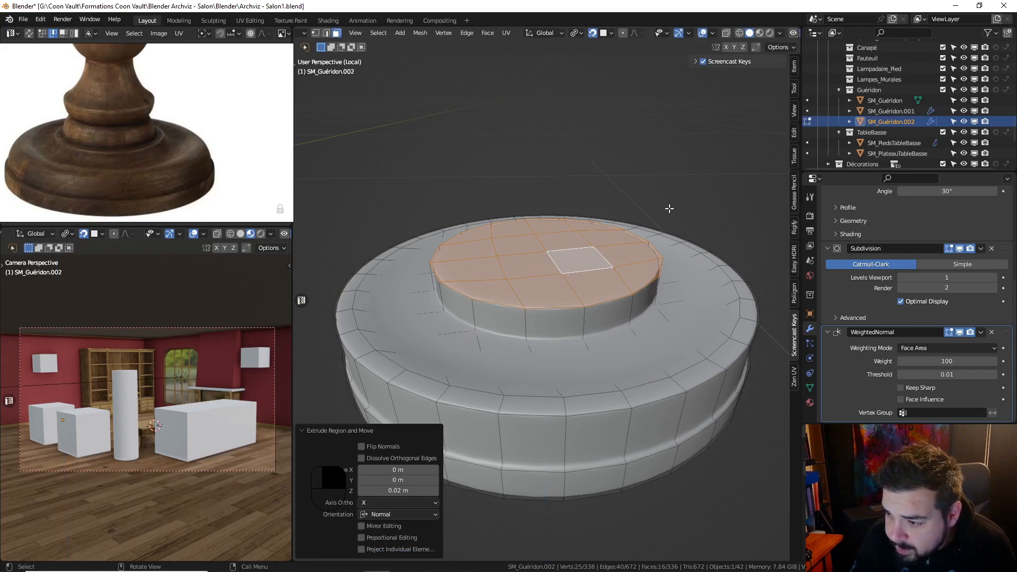
# Extrude the collar's top faces inward at 0.9 scale on X and Y, and sink them with a -0.01 m extrusion
pyautogui.press('s')
pyautogui.hotkey('shift', 'z')
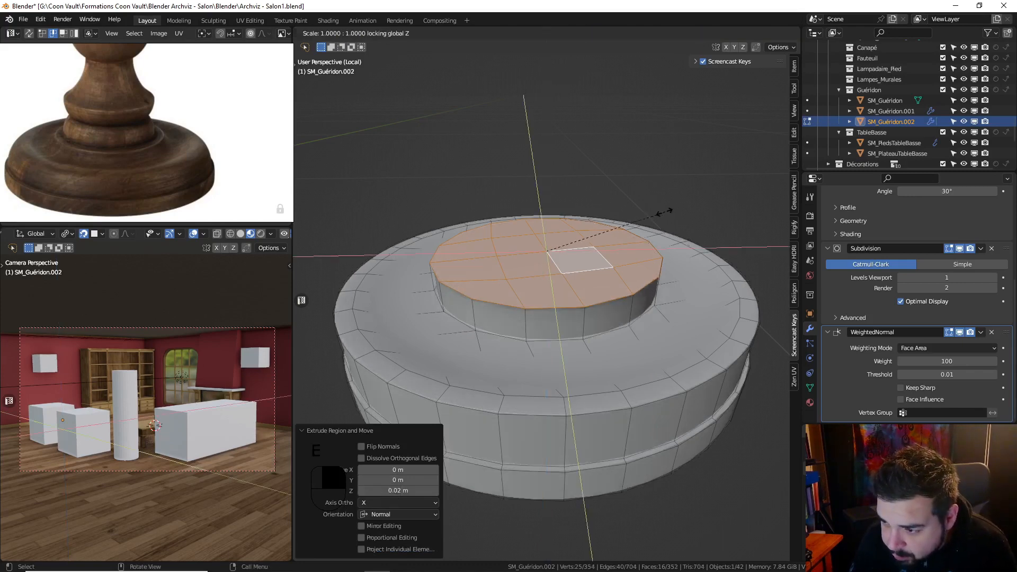
pyautogui.write('.9')
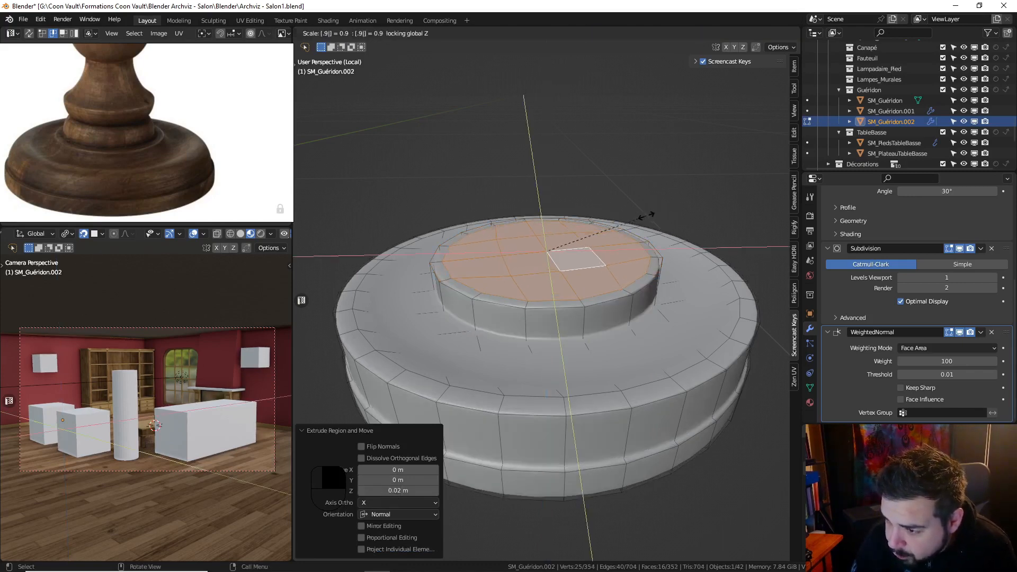
pyautogui.press('Return')
pyautogui.write('e')
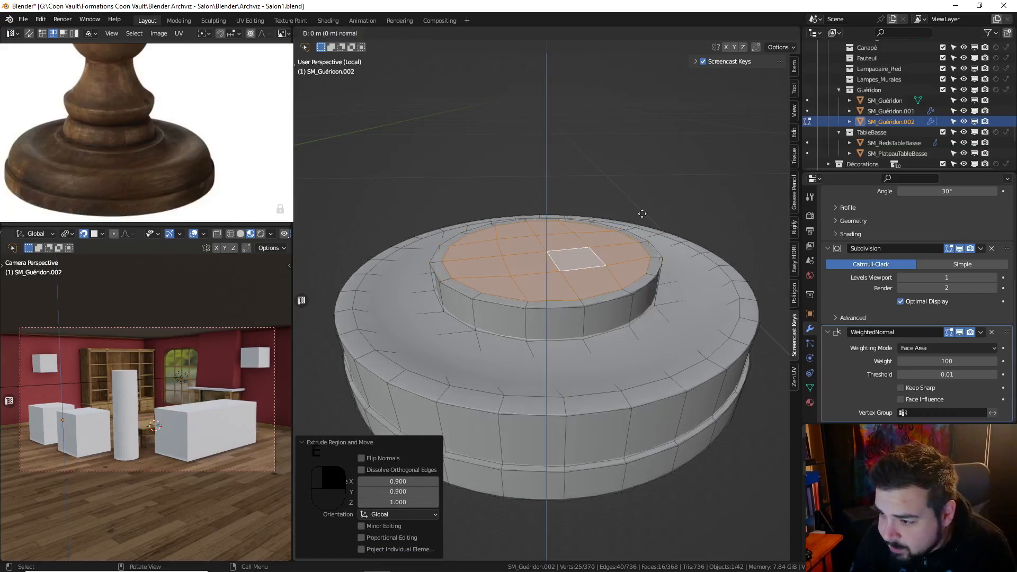
pyautogui.write('-.01')
pyautogui.press('Return')
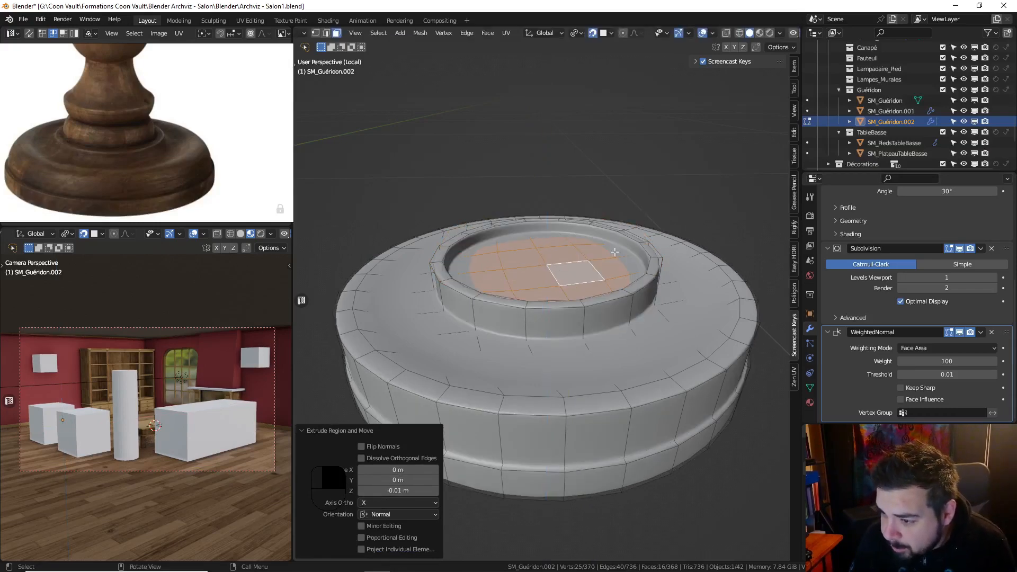
# Select the edge loop just inside the base disc's top rim and slide it inward by a factor of about 0.68
pyautogui.press('Tab')
pyautogui.moveTo(500, 337); pyautogui.dragTo(432, 317, button='middle')
pyautogui.press('Tab')
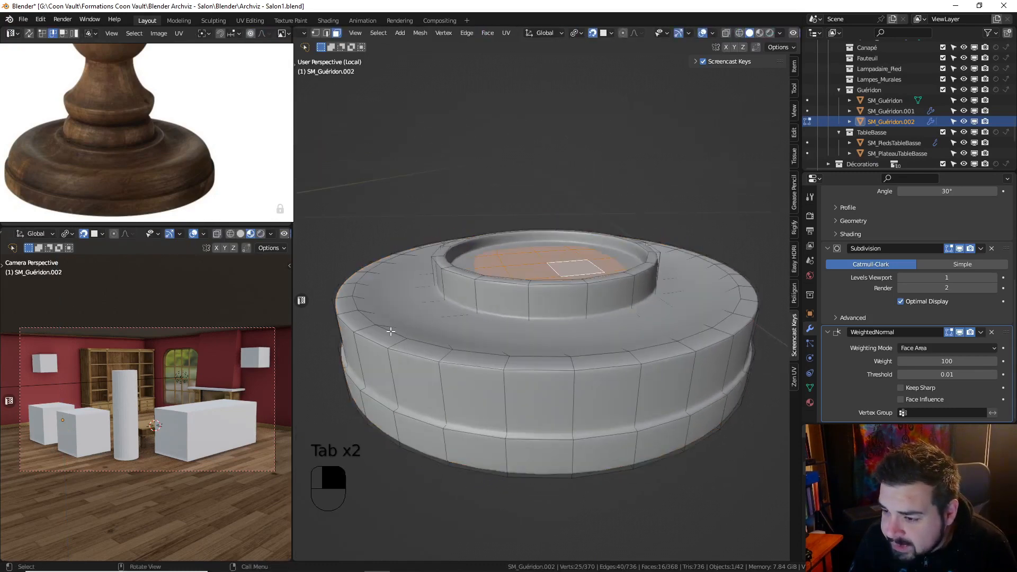
pyautogui.click(326, 32)
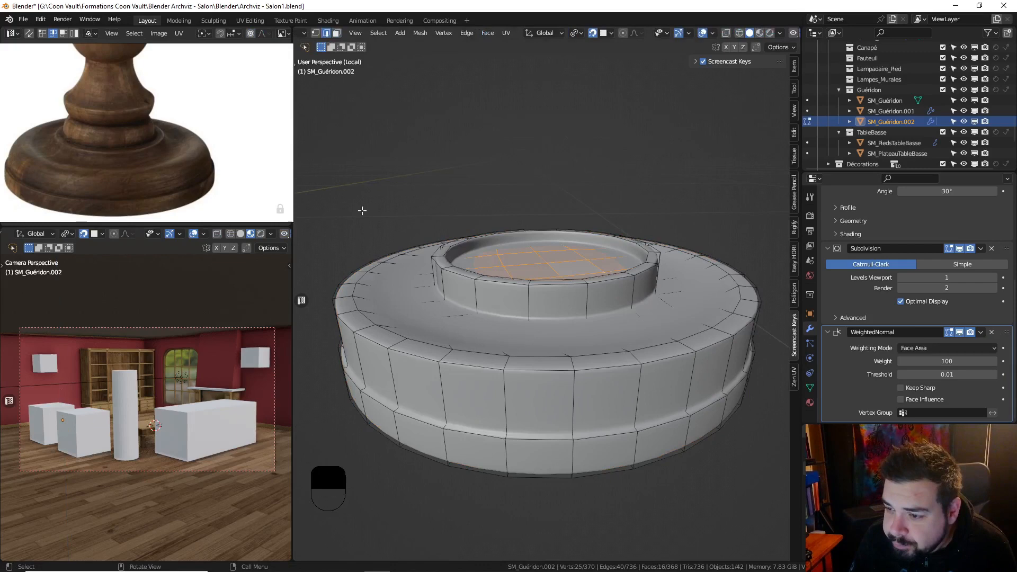
pyautogui.keyDown('alt'); pyautogui.keyDown('shift'); pyautogui.click(383, 325); pyautogui.keyUp('shift'); pyautogui.keyUp('alt')
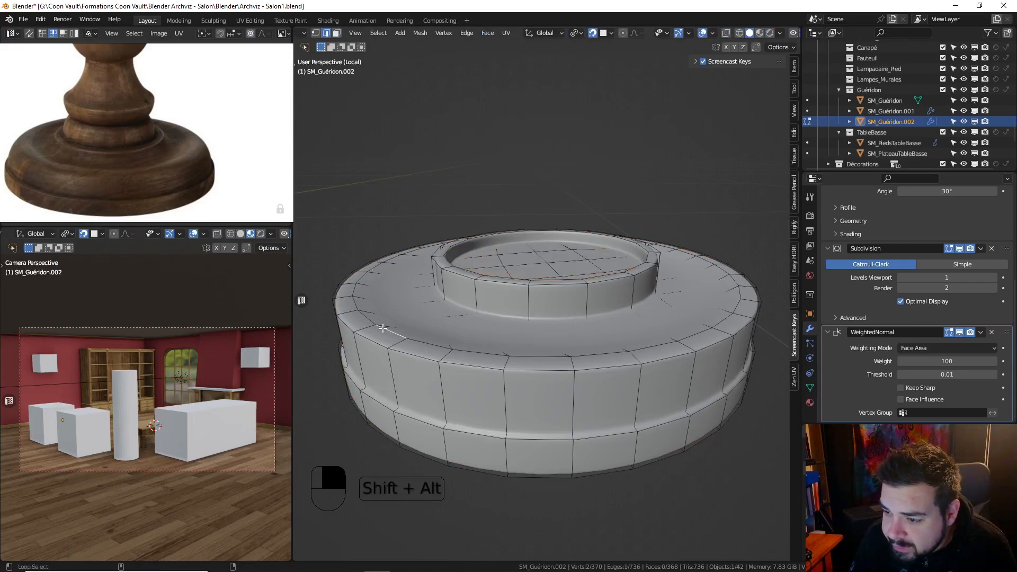
pyautogui.keyDown('alt'); pyautogui.keyDown('shift'); pyautogui.click(477, 360); pyautogui.keyUp('shift'); pyautogui.keyUp('alt')
pyautogui.moveTo(497, 348); pyautogui.dragTo(687, 348, button='middle')
pyautogui.keyDown('alt'); pyautogui.keyDown('shift'); pyautogui.click(735, 310); pyautogui.keyUp('shift'); pyautogui.keyUp('alt')
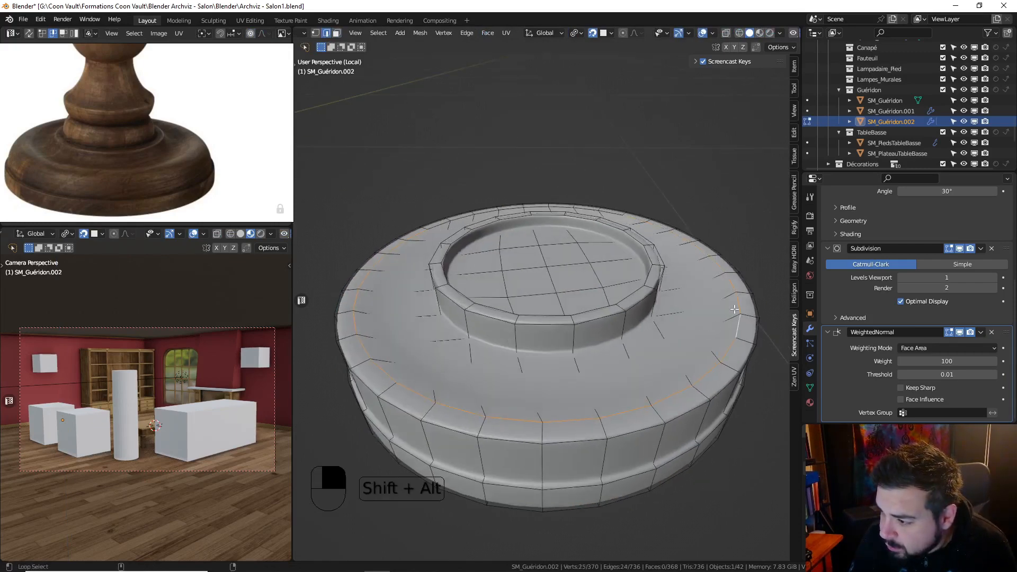
pyautogui.moveTo(595, 213); pyautogui.dragTo(401, 243, button='middle')
pyautogui.keyDown('alt'); pyautogui.keyDown('shift'); pyautogui.click(386, 250); pyautogui.keyUp('shift'); pyautogui.keyUp('alt')
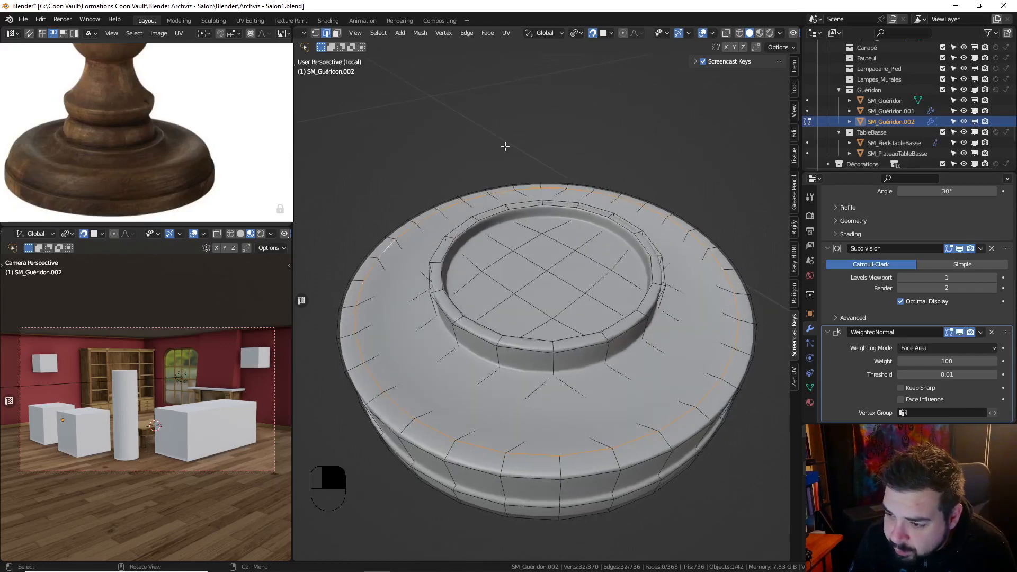
pyautogui.press('g')
pyautogui.press('g')
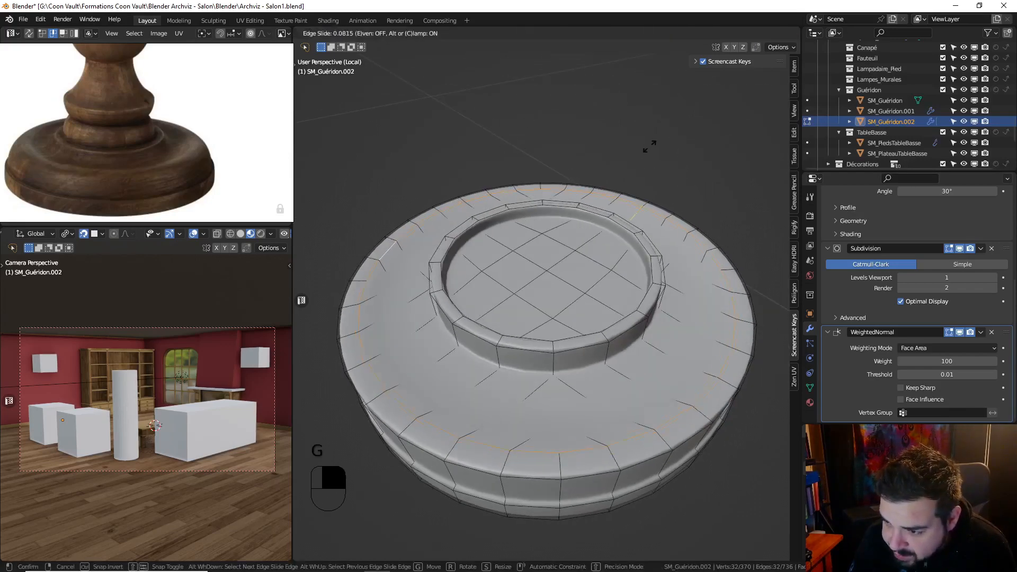
pyautogui.press('shift')
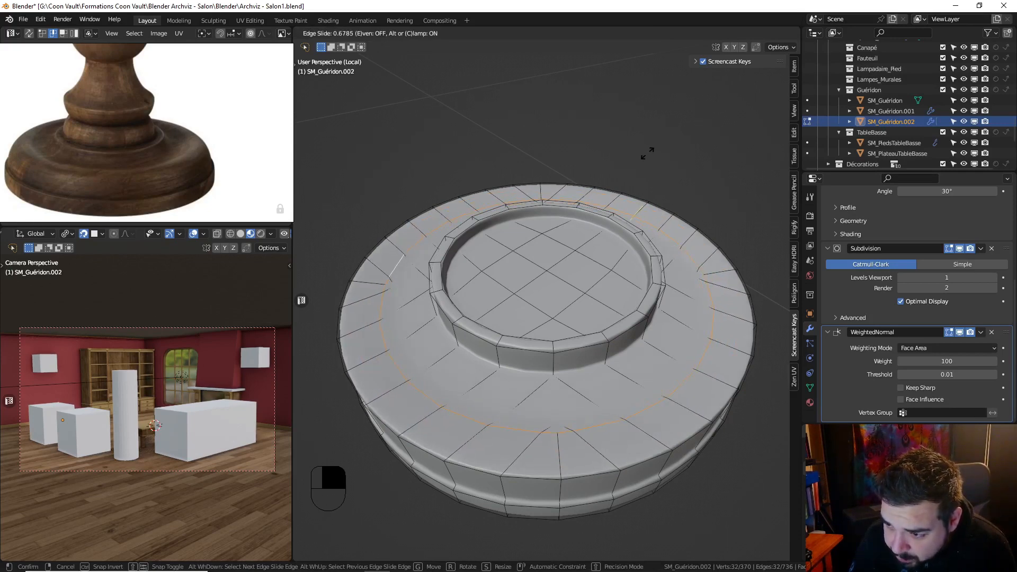
pyautogui.keyDown('shift'); pyautogui.click(648, 153); pyautogui.keyUp('shift')
pyautogui.moveTo(562, 392); pyautogui.dragTo(564, 379, button='middle')
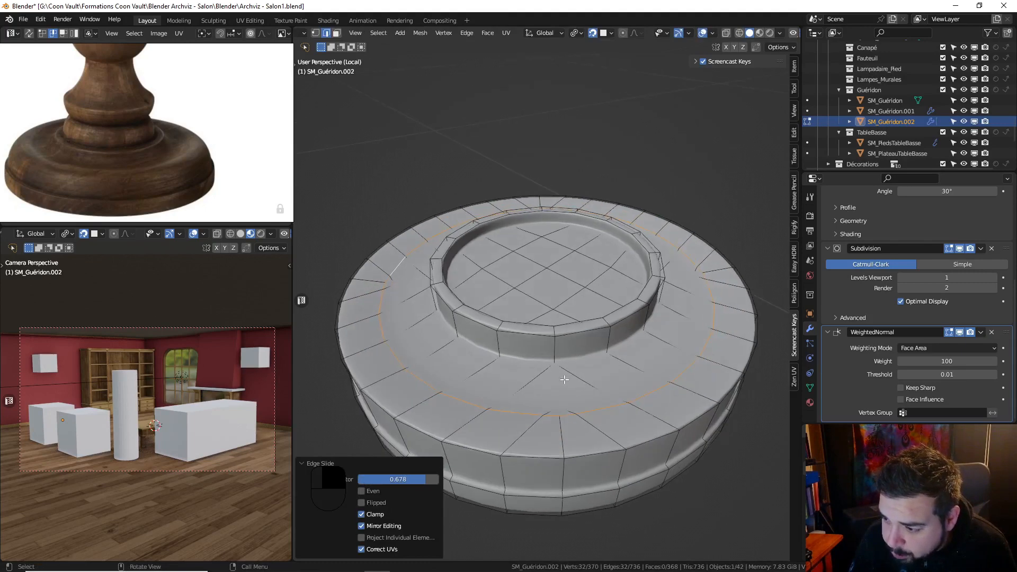
# Bevel the base disc's outer top edge loop with a width of 0.025 m and 5 segments, and return to Object Mode
pyautogui.hotkey('alt', 'a')
pyautogui.keyDown('alt'); pyautogui.keyDown('shift'); pyautogui.click(530, 451); pyautogui.keyUp('shift'); pyautogui.keyUp('alt')
pyautogui.moveTo(531, 451); pyautogui.dragTo(522, 427, button='middle')
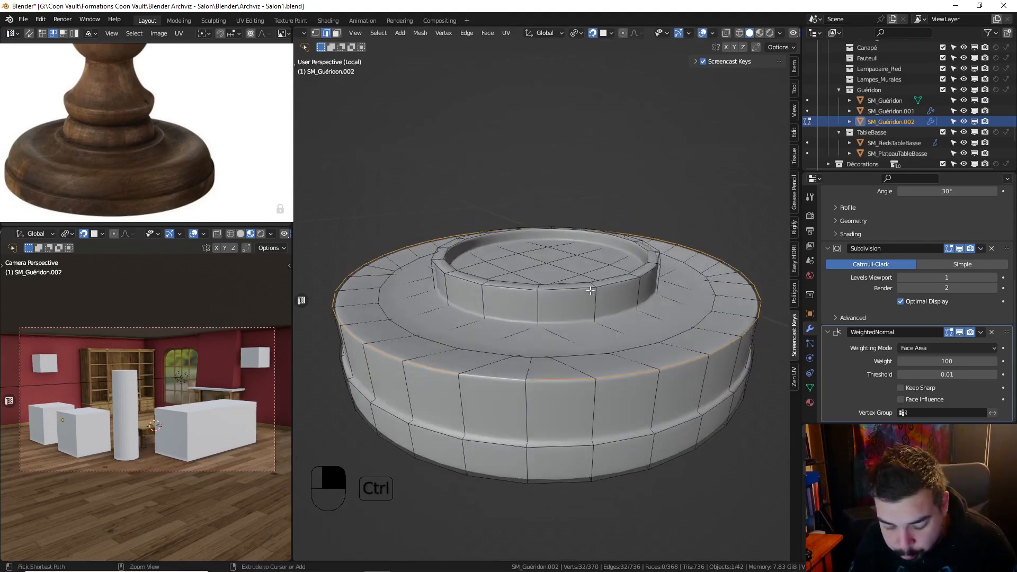
pyautogui.hotkey('ctrl', 'b')
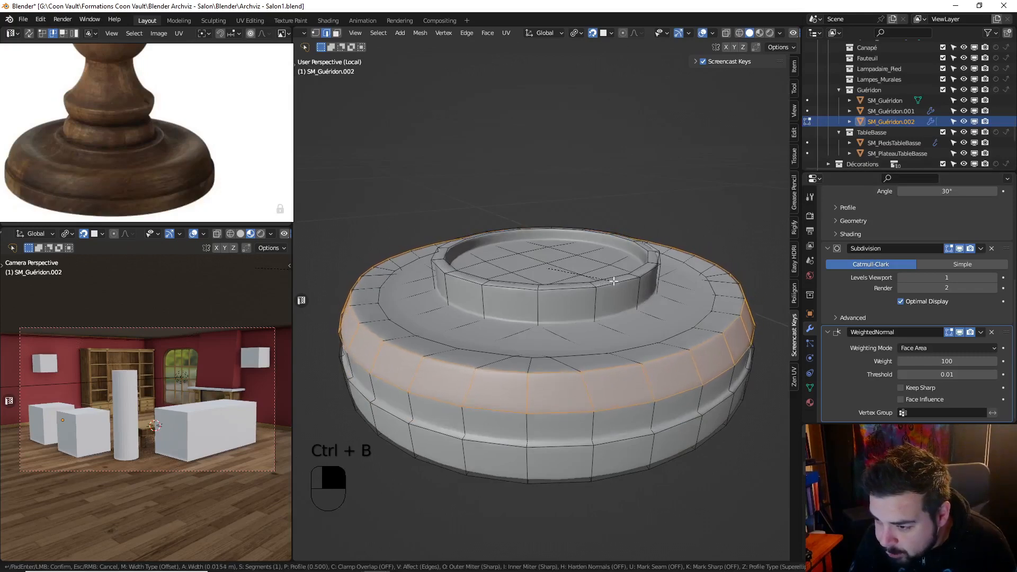
pyautogui.scroll(3, 615, 281)
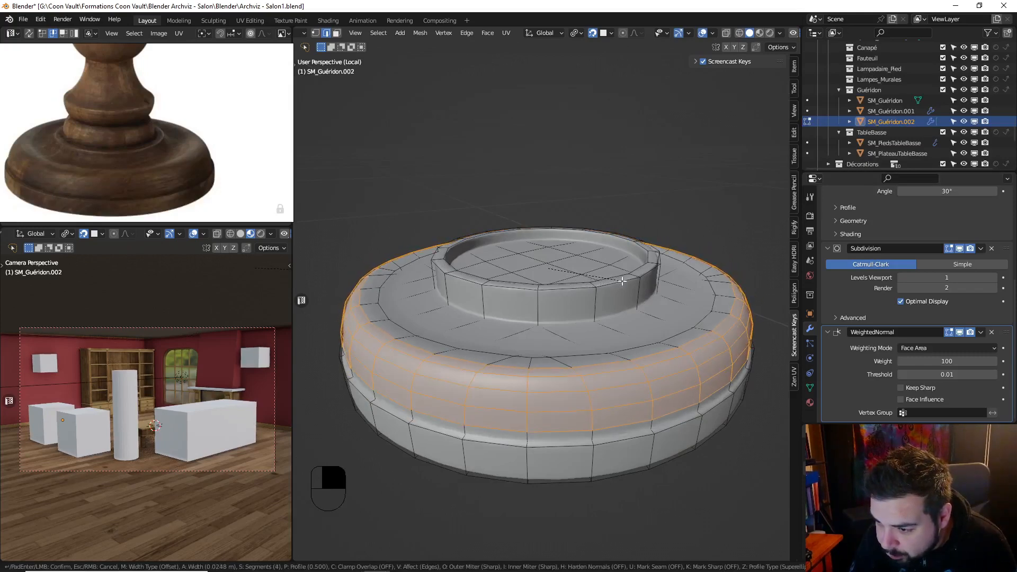
pyautogui.scroll(1, 622, 281)
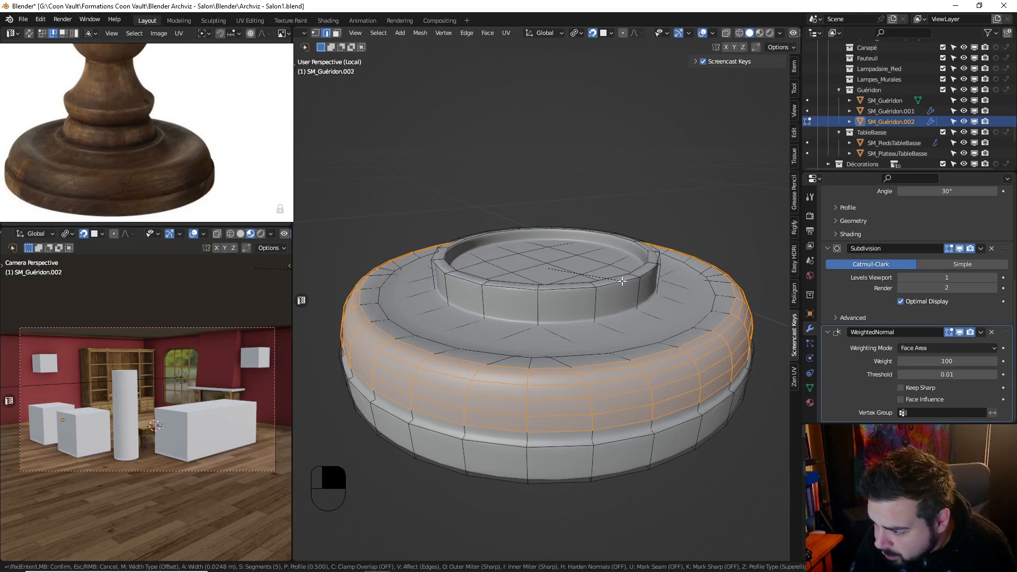
pyautogui.click(623, 281)
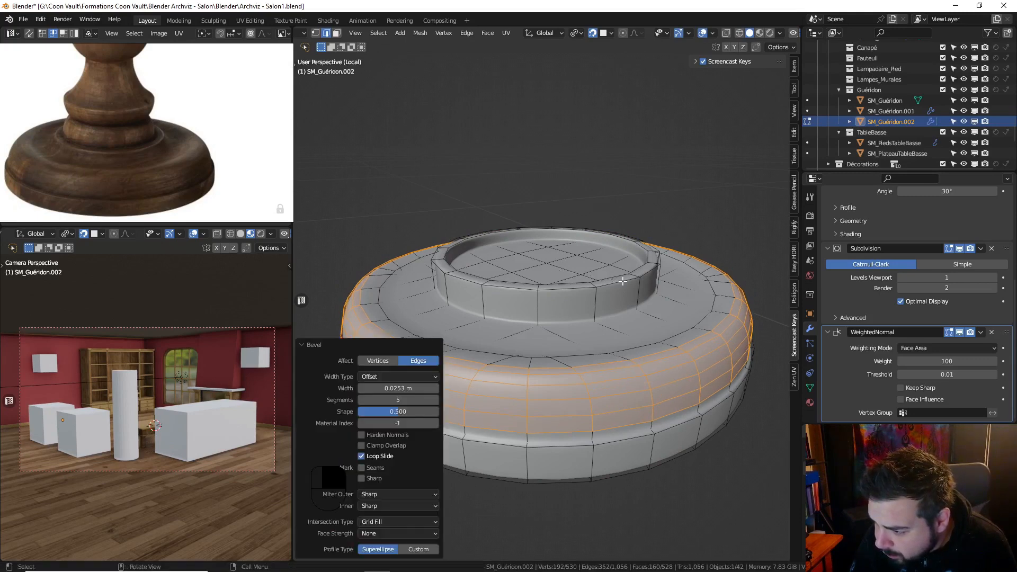
pyautogui.doubleClick(409, 388)
pyautogui.write('0.025')
pyautogui.press('Return')
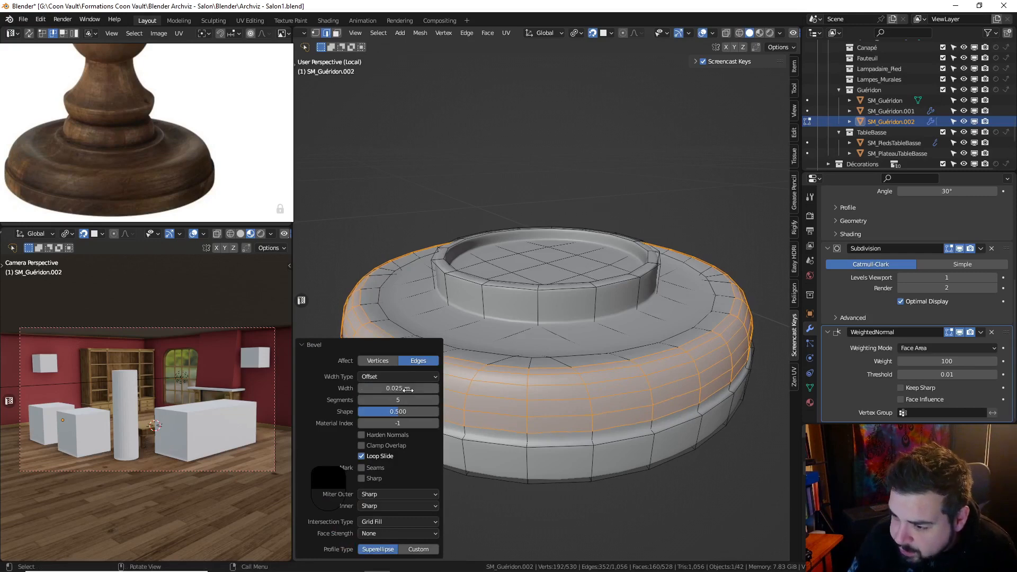
pyautogui.moveTo(615, 193); pyautogui.dragTo(616, 183, button='middle')
pyautogui.press('Tab')
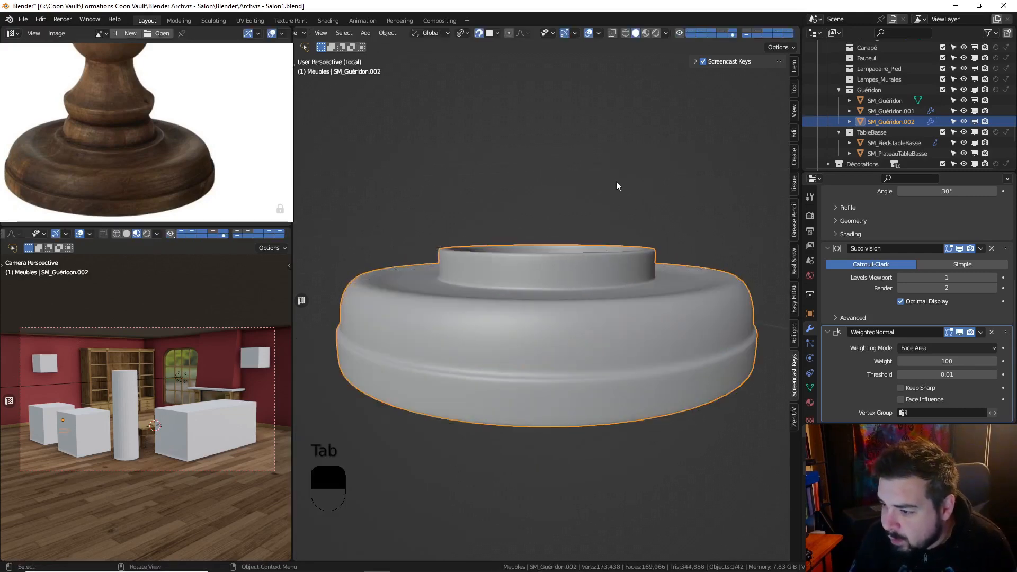
pyautogui.moveTo(597, 241); pyautogui.dragTo(533, 270, button='middle')
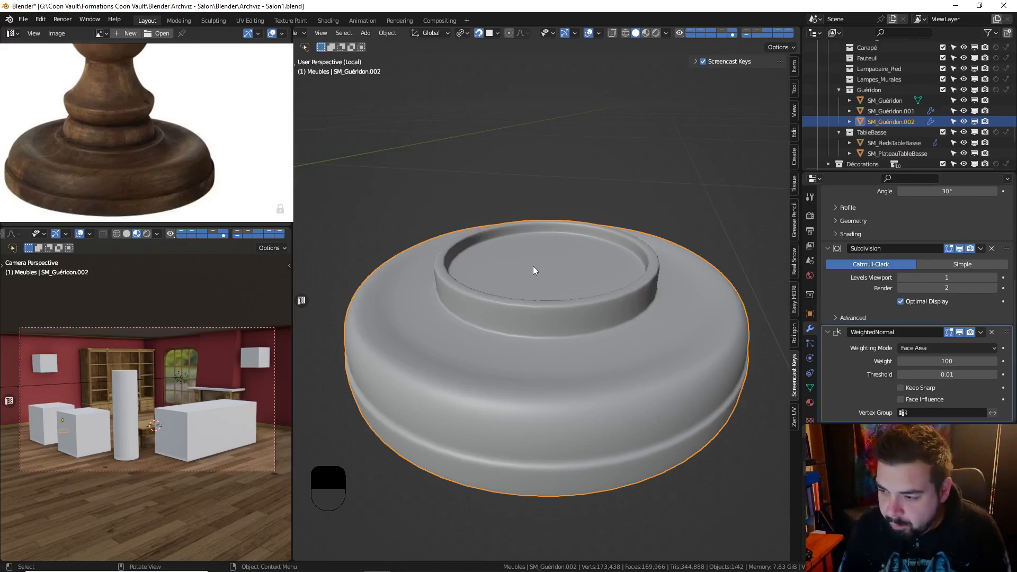
# Unhide any hidden objects and leave the isolated view of the base to bring back the whole scene
pyautogui.scroll(-2, 496, 208)
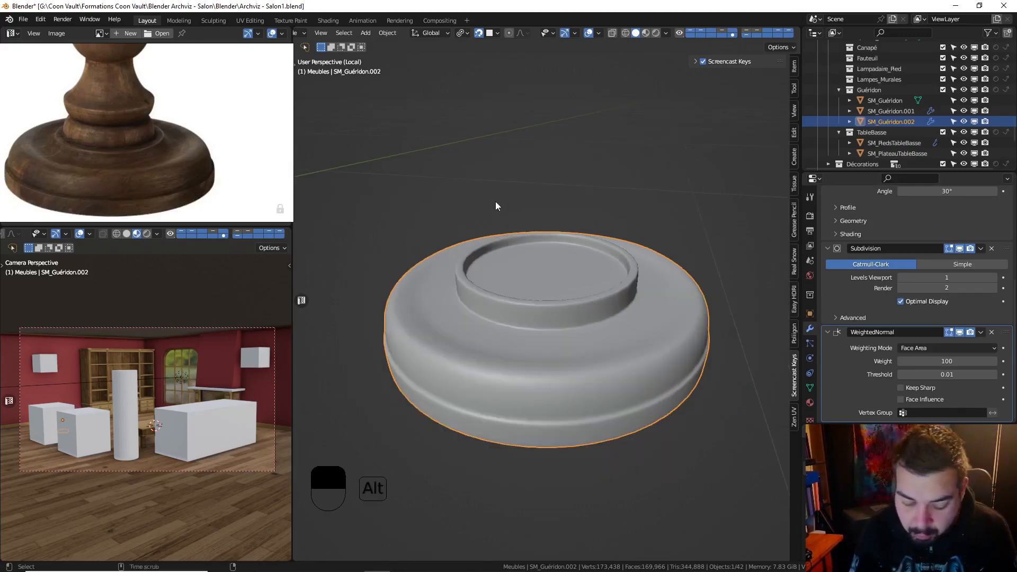
pyautogui.hotkey('alt', 'h')
pyautogui.press('KP_Divide')
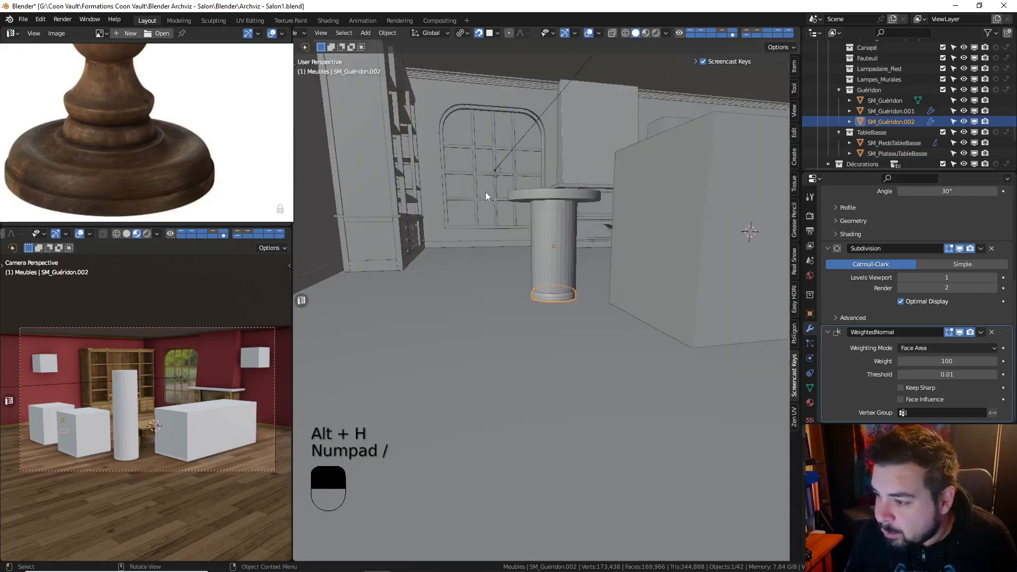
# Scale the table's column down on X and Y only, to a factor of about 0.456
pyautogui.scroll(3, 498, 214)
pyautogui.click(570, 266)
pyautogui.scroll(3, 571, 259)
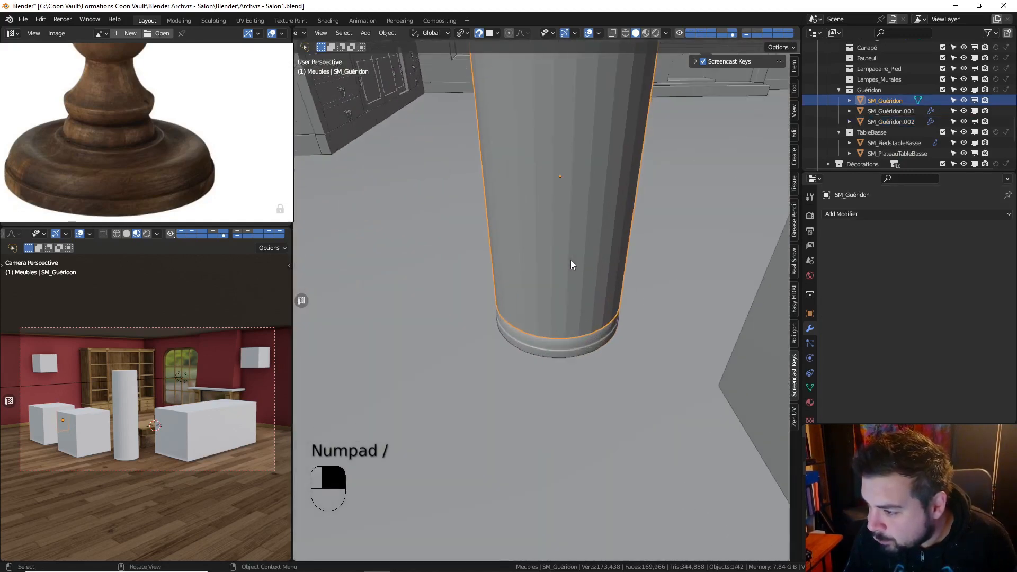
pyautogui.press('s')
pyautogui.hotkey('shift', 'z')
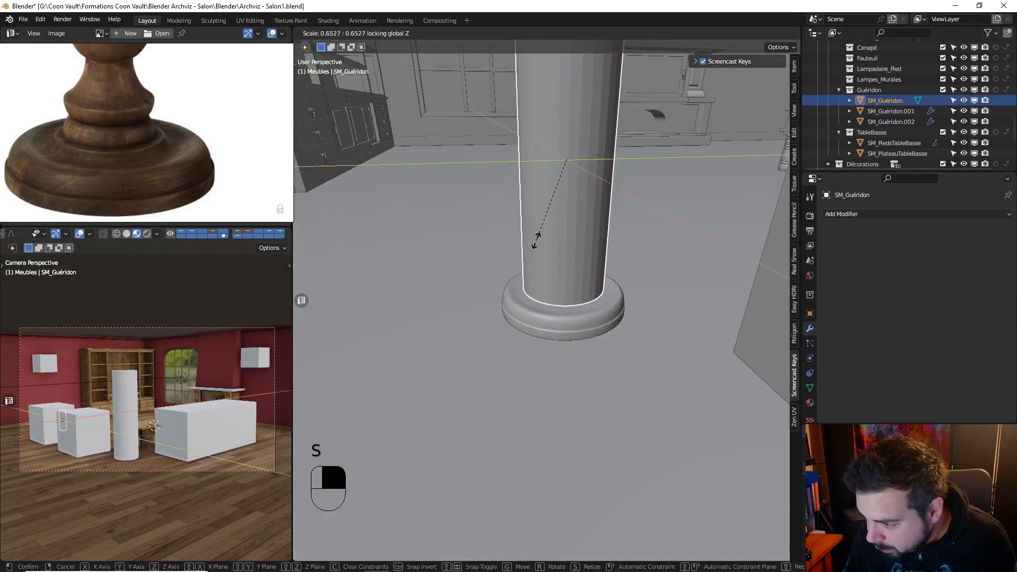
pyautogui.click(537, 213)
# Widen the column on X and Y by a factor of about 1.106 to fit inside the base's collar
pyautogui.scroll(5, 559, 243)
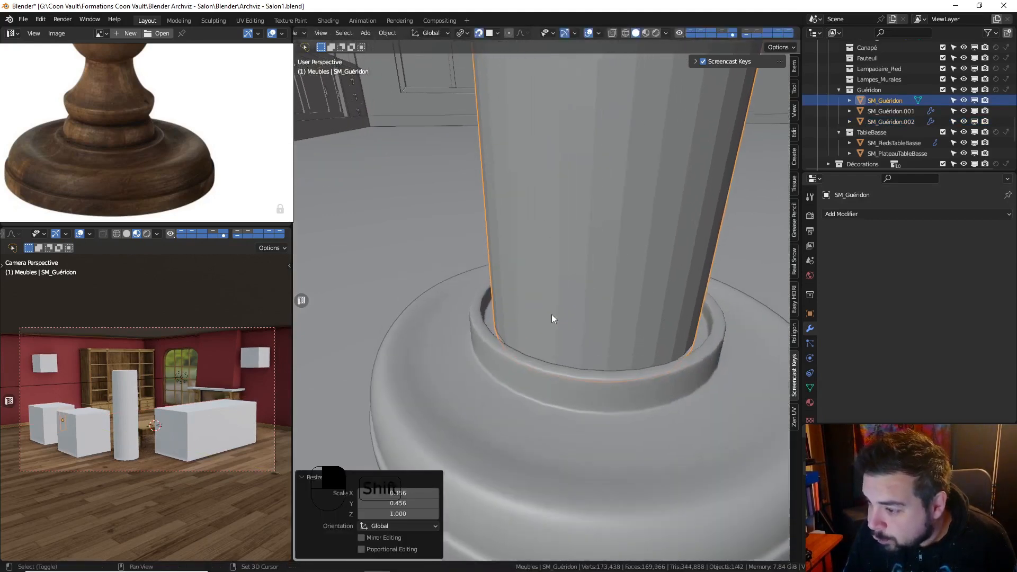
pyautogui.press('s')
pyautogui.hotkey('shift', 'z')
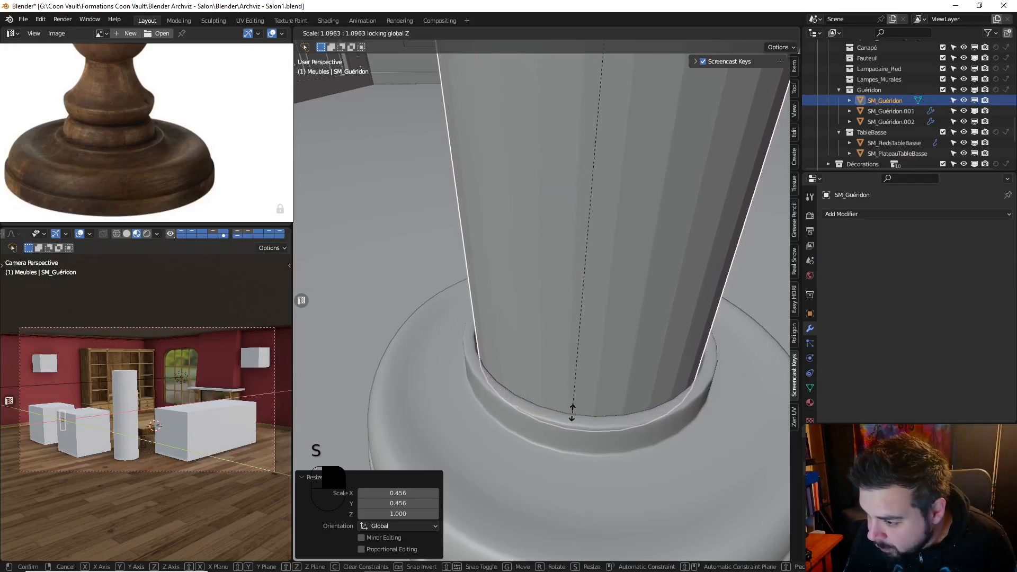
pyautogui.click(590, 418)
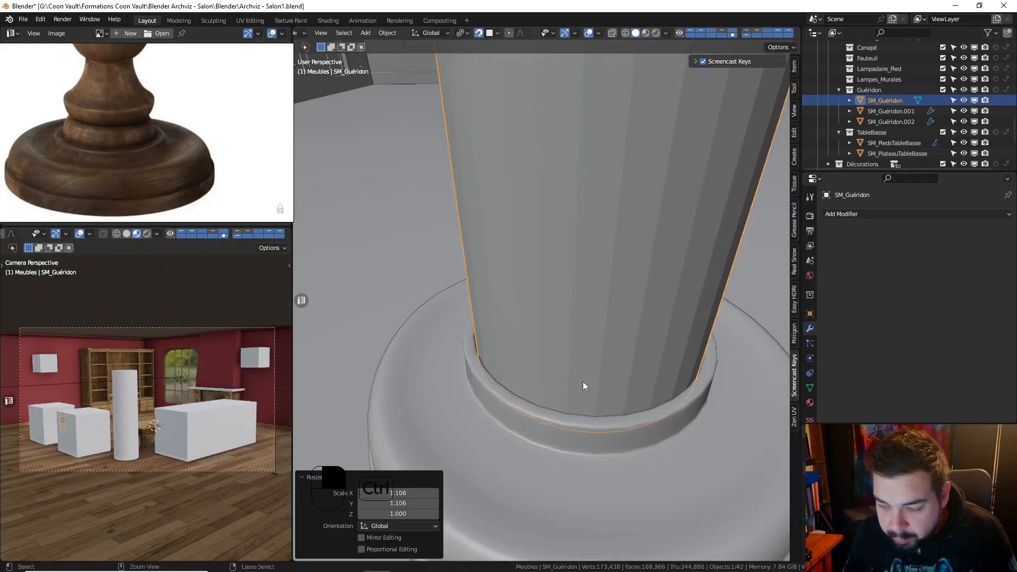
# Give the column a level 1 subdivision and widen it on X and Y by a factor of about 1.009
pyautogui.hotkey('ctrl', '1')
pyautogui.press('s')
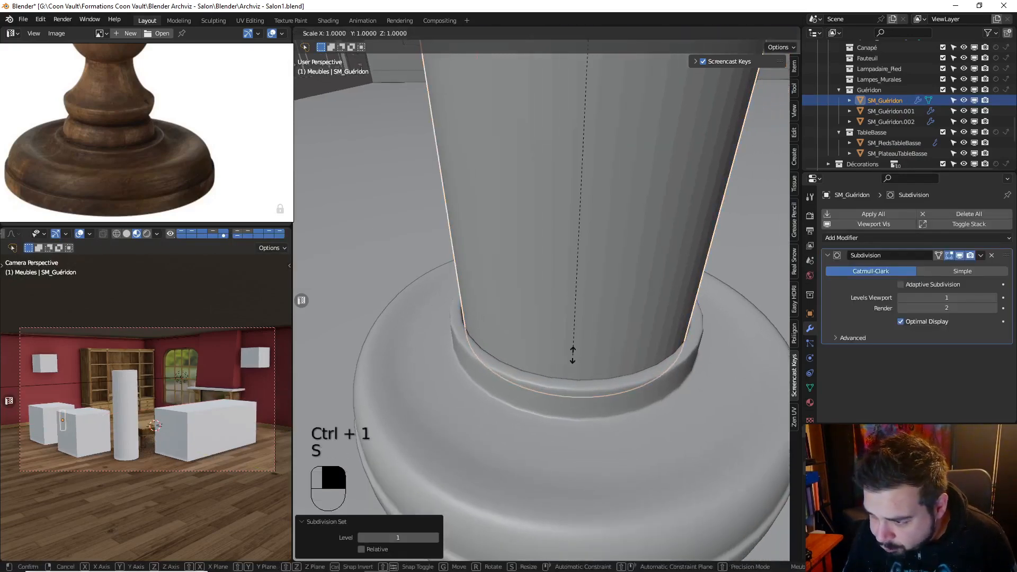
pyautogui.hotkey('shift', 'z')
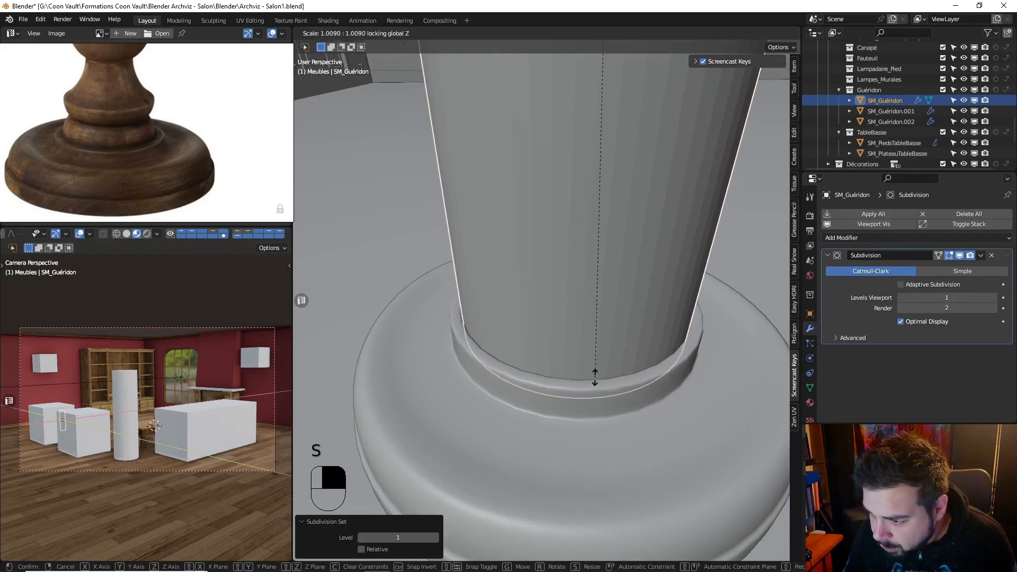
pyautogui.click(595, 377)
pyautogui.moveTo(580, 341); pyautogui.dragTo(568, 320, button='middle')
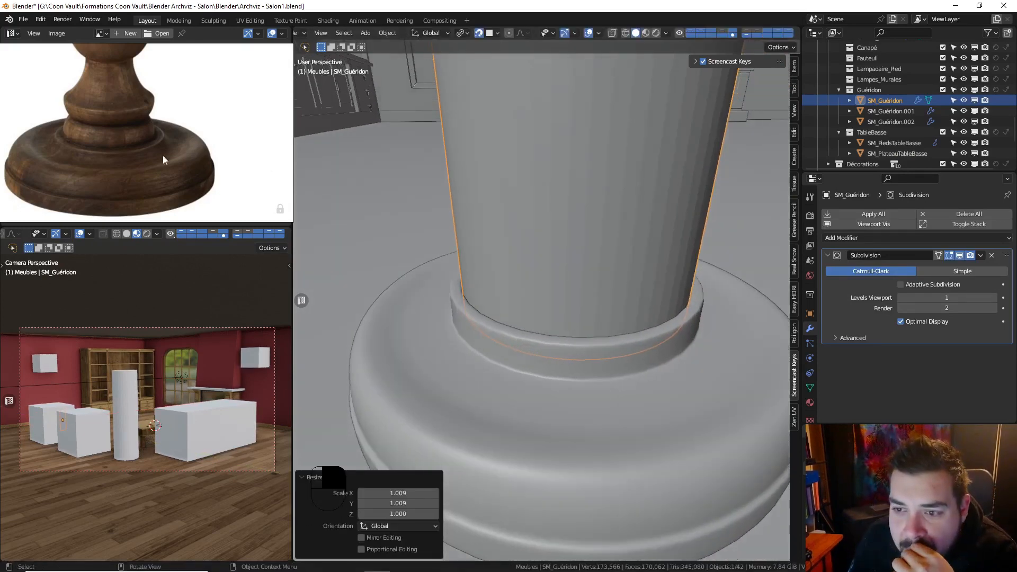
pyautogui.moveTo(576, 268); pyautogui.dragTo(576, 259, button='middle')
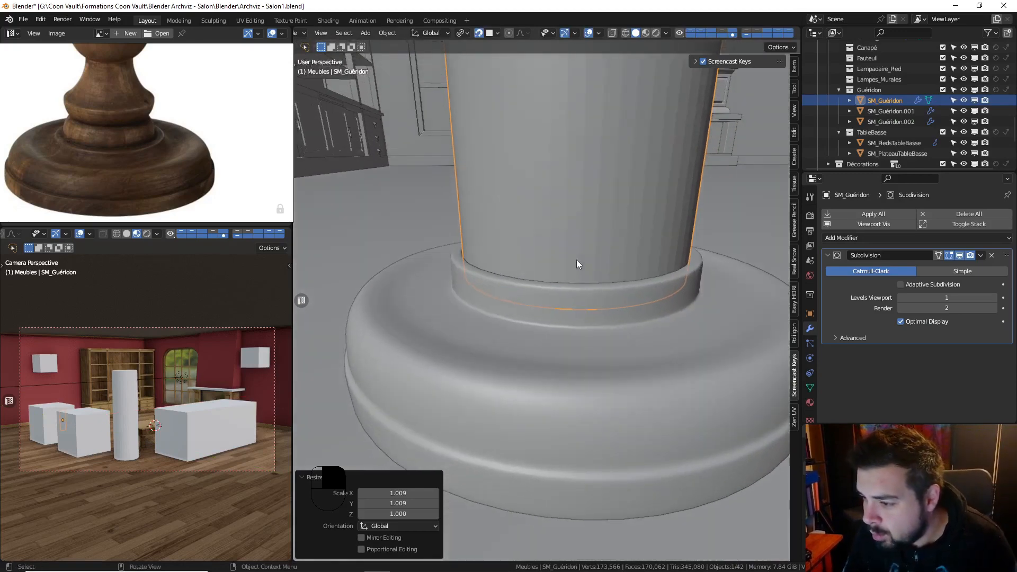
# Try to add an edge loop at the end of the column's mesh and move it 0.01 m along Z
pyautogui.press('Tab')
pyautogui.hotkey('ctrl', 'r')
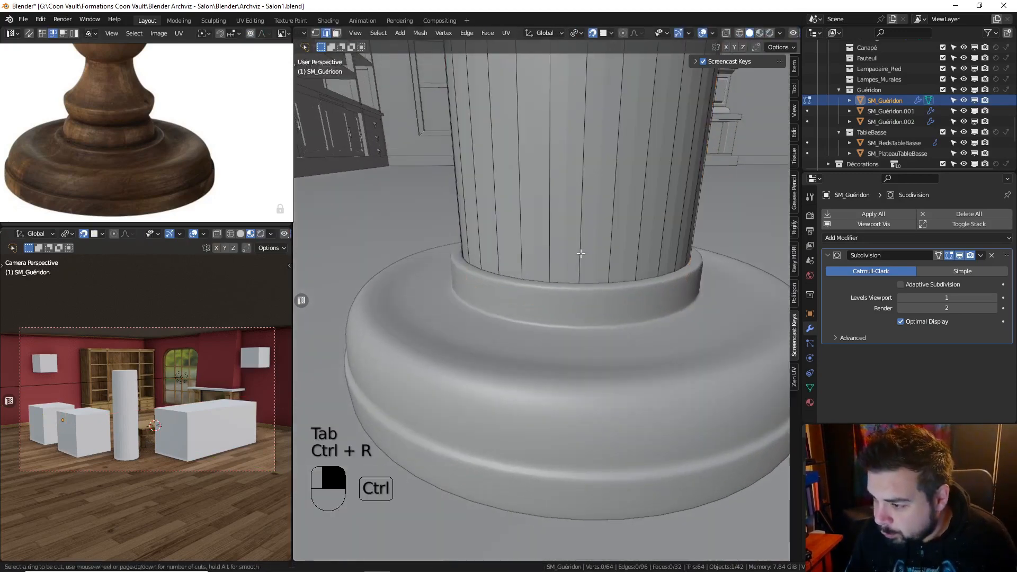
pyautogui.click(590, 313)
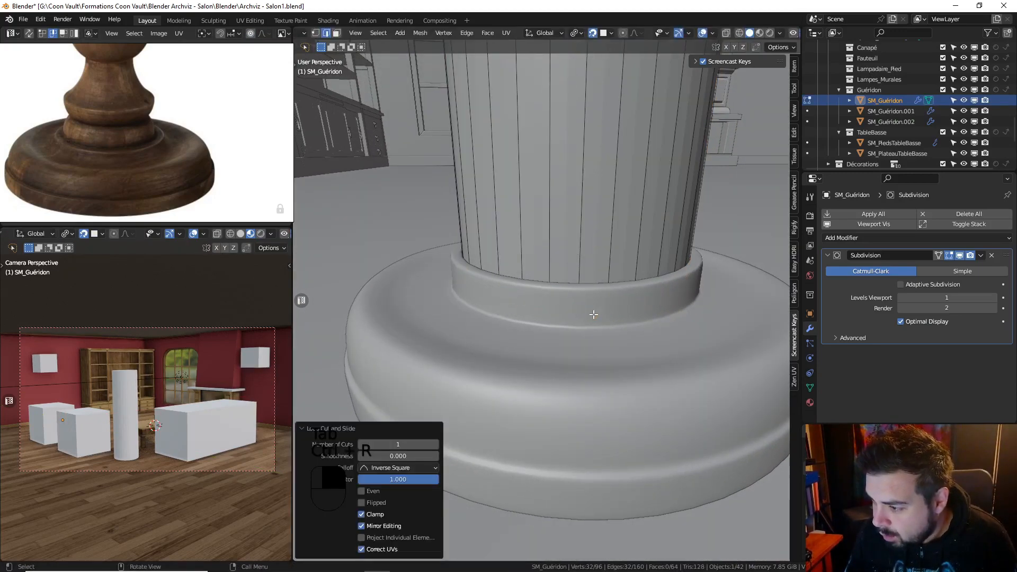
pyautogui.write('gz0.01')
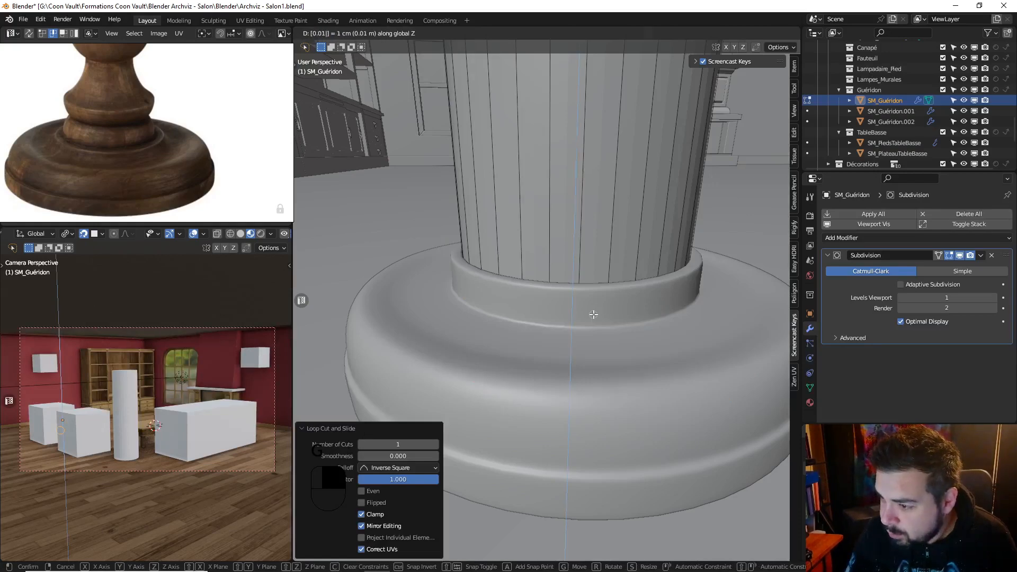
pyautogui.press('Return')
pyautogui.scroll(4, 578, 323)
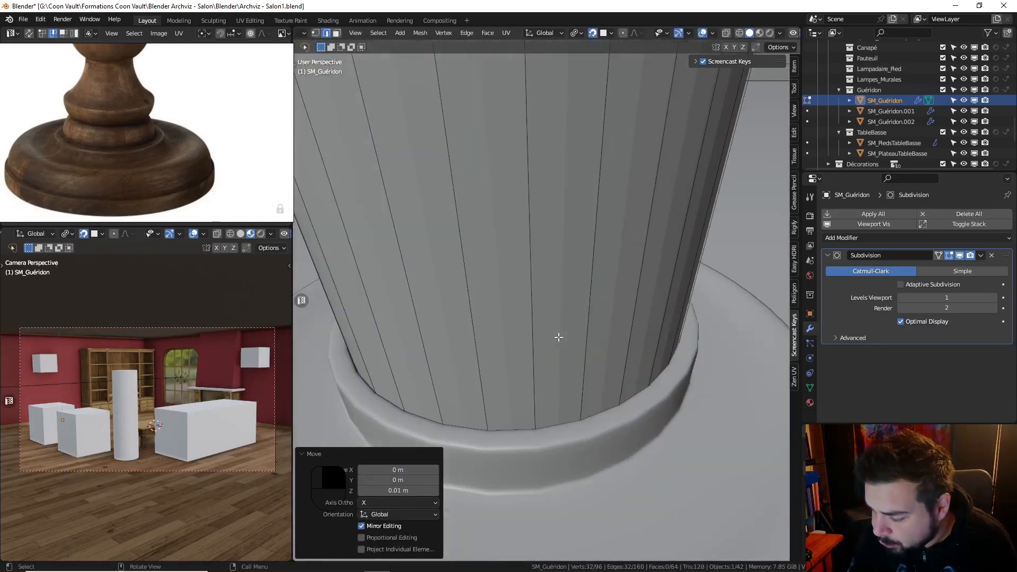
# Isolate the column in local view and undo the last loop move and loop cut
pyautogui.press('KP_Divide')
pyautogui.hotkey('ctrl', 'z')
pyautogui.hotkey('ctrl', 'z')
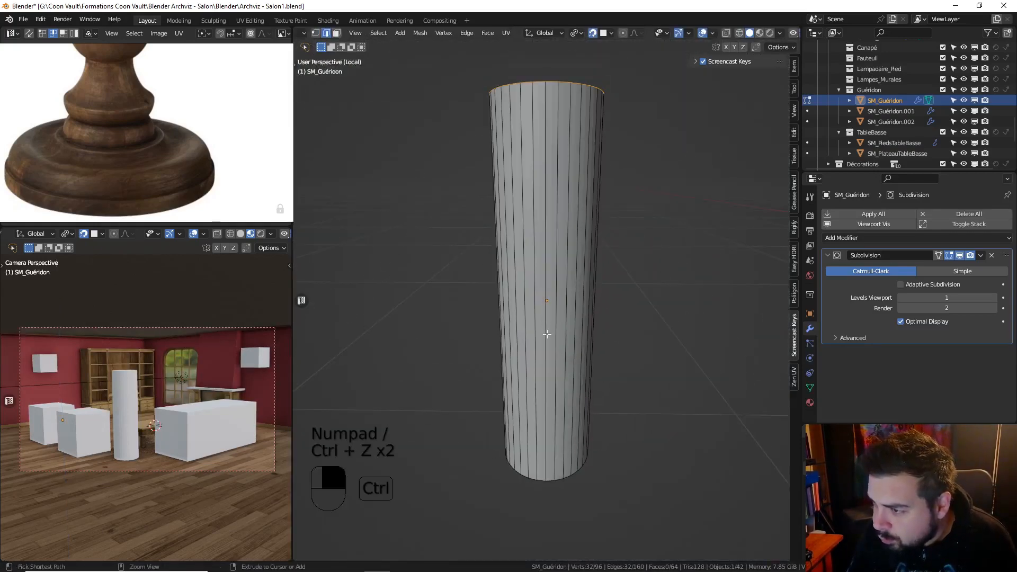
pyautogui.hotkey('ctrl', 'z')
# Add an edge loop at the column's lower end and move it 0.01 m up along Z
pyautogui.hotkey('ctrl', 'r')
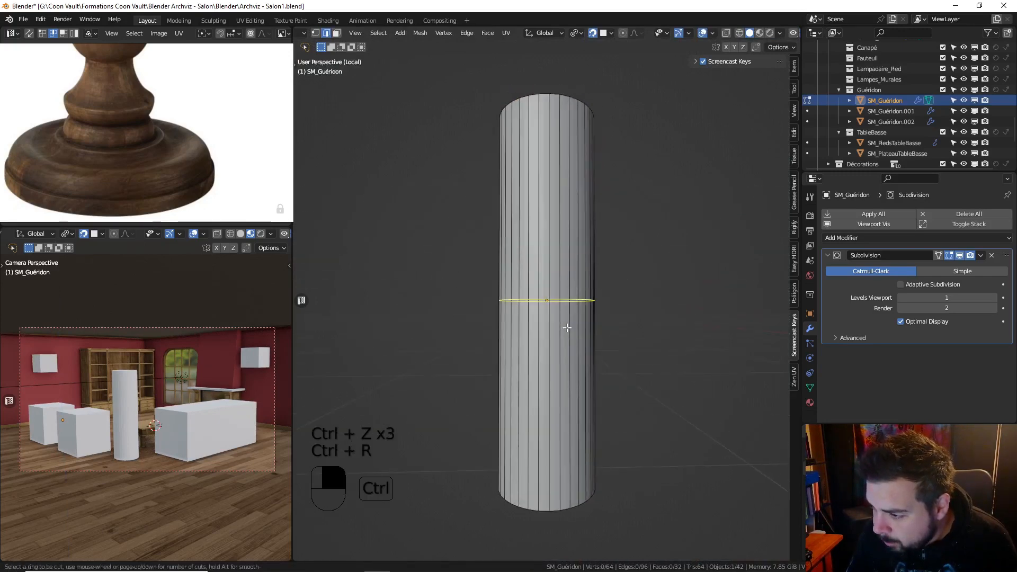
pyautogui.click(566, 327)
pyautogui.click(569, 539)
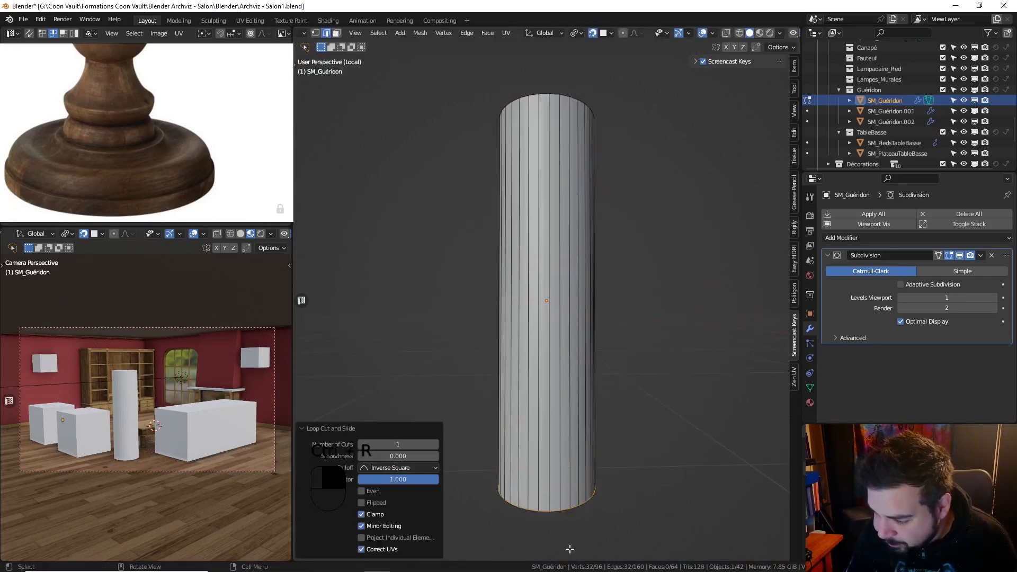
pyautogui.write('gz0.01')
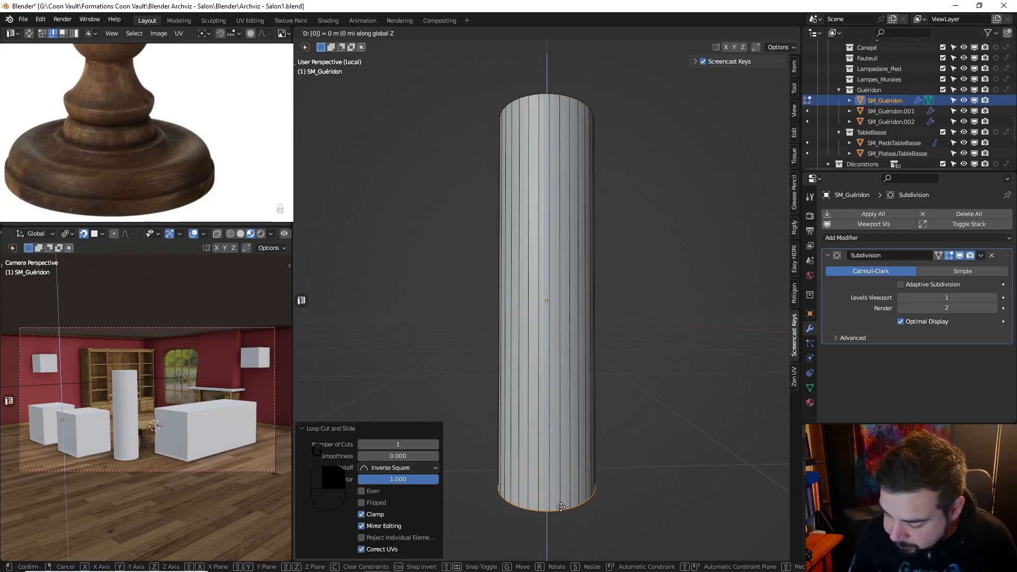
pyautogui.press('Return')
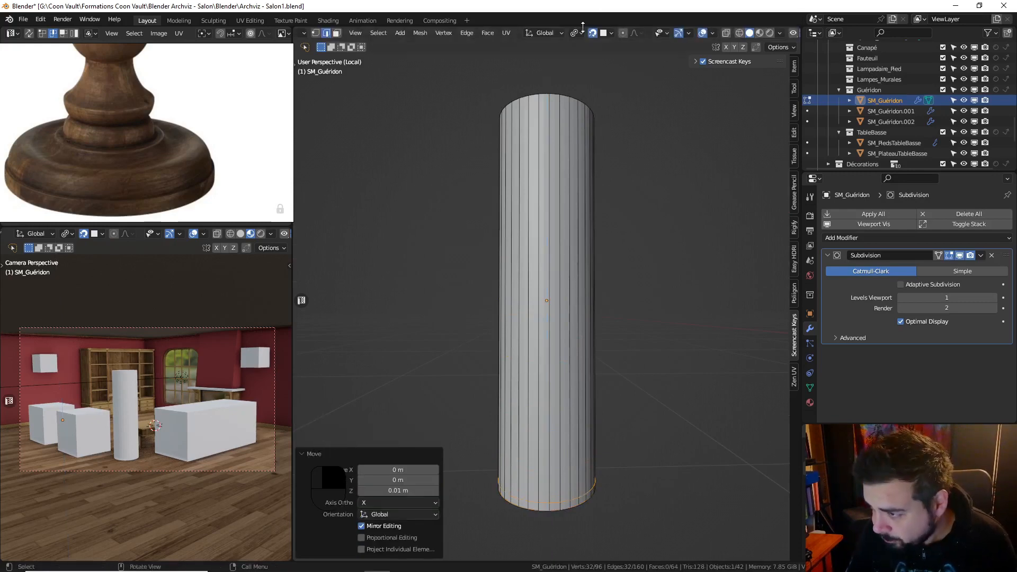
# Set snapping to Vertex and add a second edge loop 0.005 m above the column's lowest inner loop
pyautogui.click(610, 33)
pyautogui.click(594, 77)
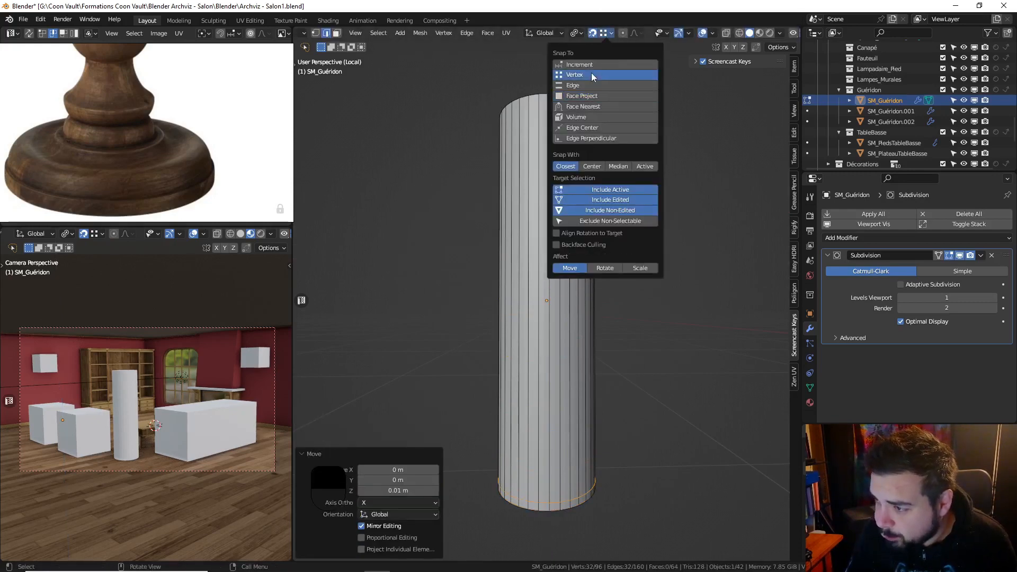
pyautogui.keyDown('shift'); pyautogui.moveTo(478, 354); pyautogui.dragTo(479, 277, button='middle'); pyautogui.keyUp('shift')
pyautogui.hotkey('ctrl', 'r')
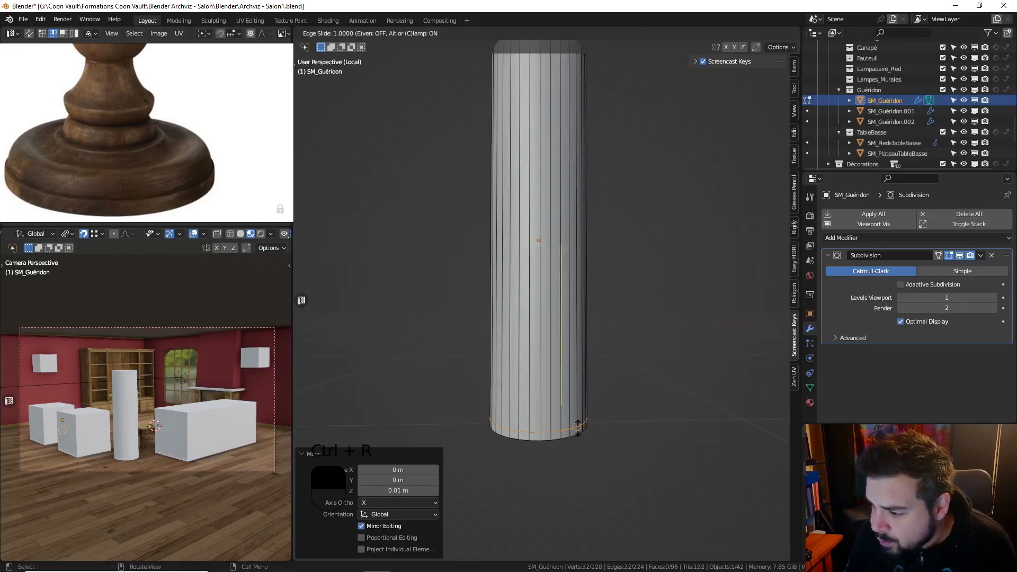
pyautogui.click(577, 430)
pyautogui.write('g')
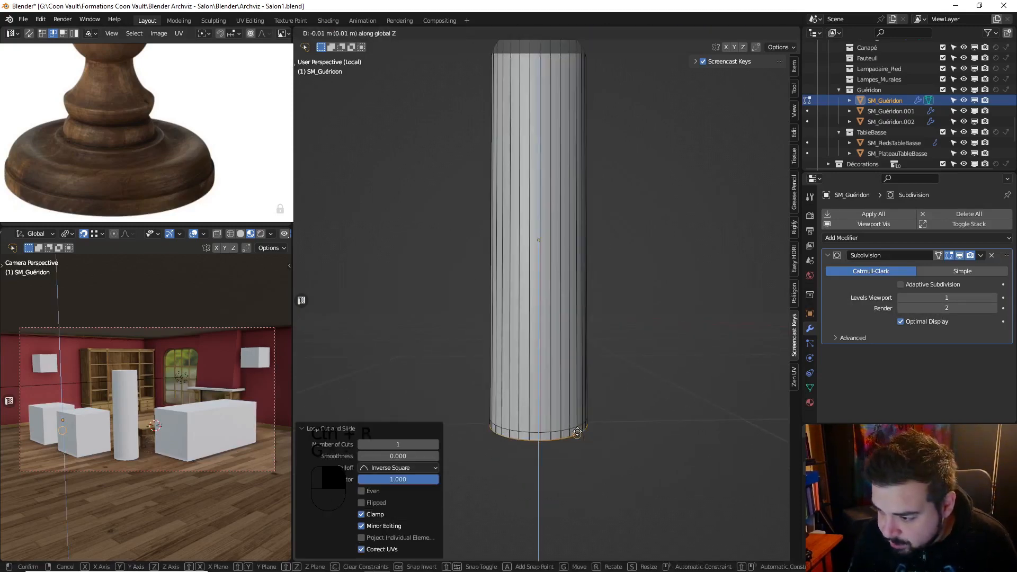
pyautogui.write('0.005')
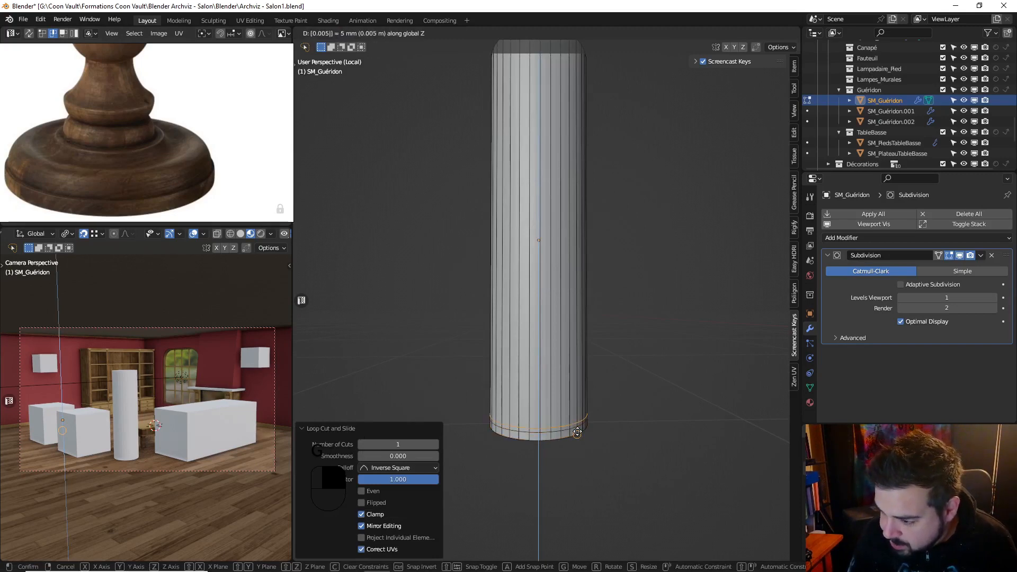
pyautogui.press('Return')
# Add a third edge loop near the column's lower end, 0.02 m above the second one
pyautogui.hotkey('ctrl', 'r')
pyautogui.click(587, 398)
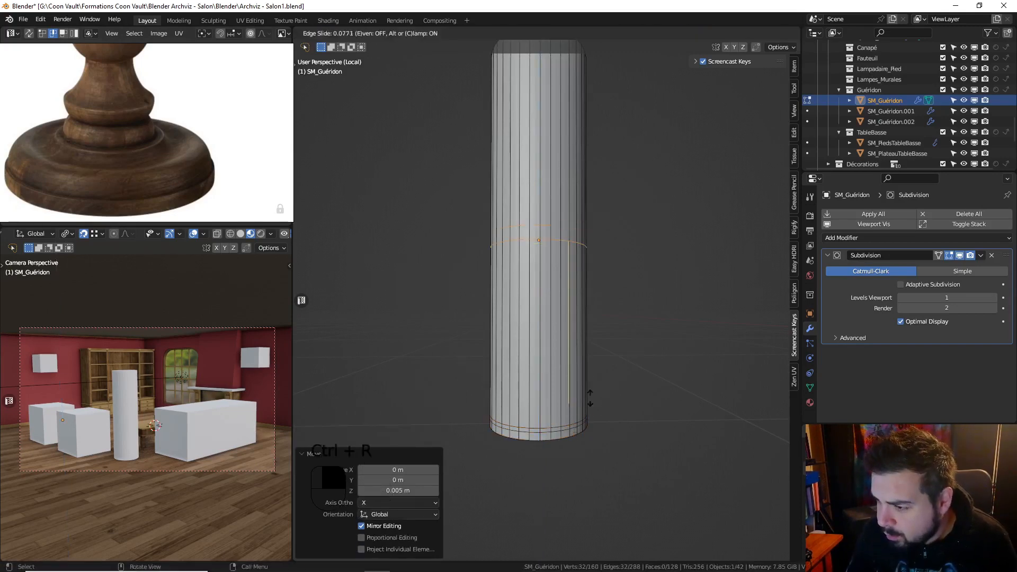
pyautogui.click(587, 419)
pyautogui.write('gz0.02')
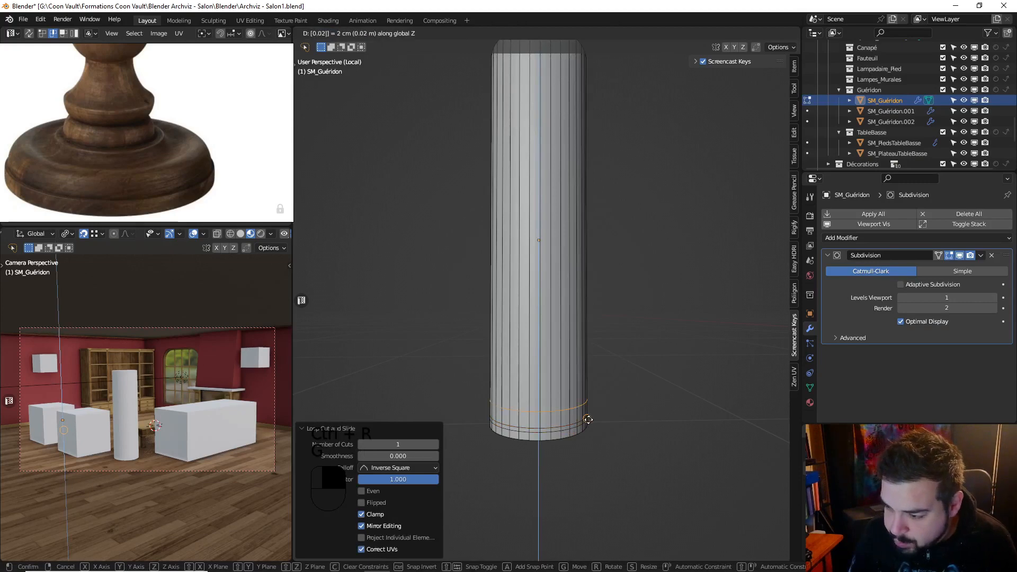
pyautogui.press('Return')
# Add a fourth edge loop to the lower column, 0.005 m above the third one
pyautogui.hotkey('ctrl', 'r')
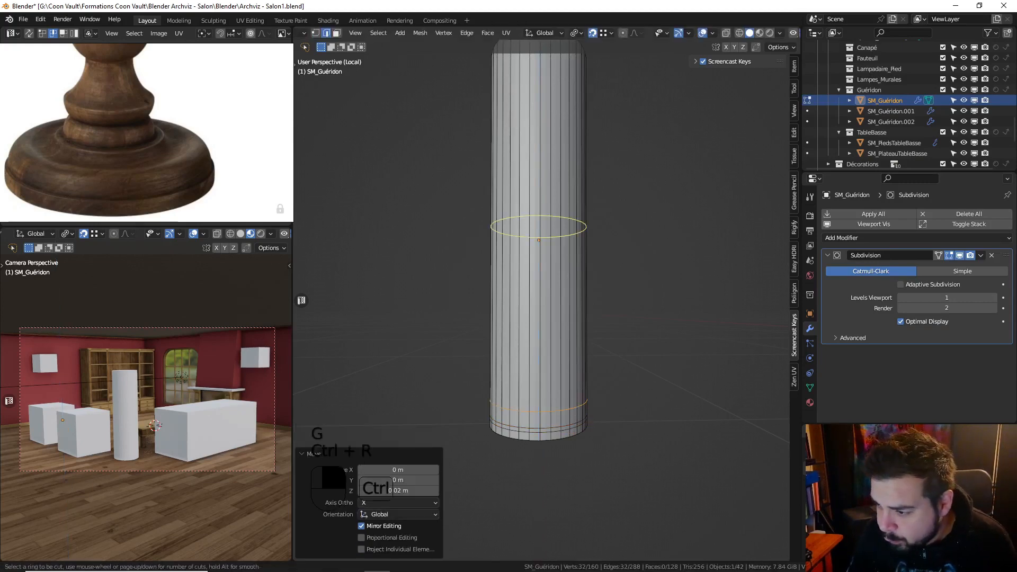
pyautogui.click(583, 396)
pyautogui.click(583, 396)
pyautogui.write('gz0.05')
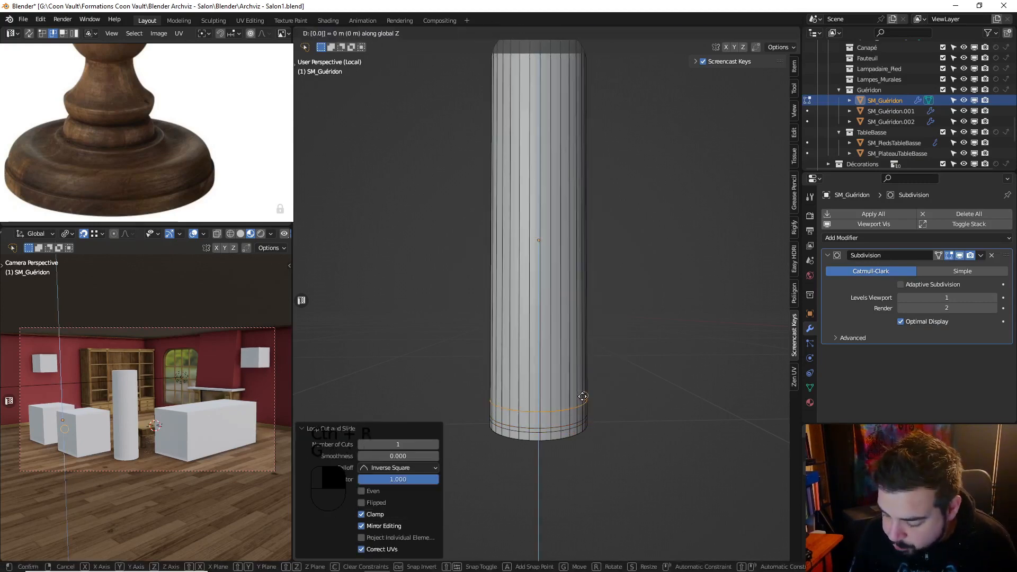
pyautogui.press('BackSpace')
pyautogui.press('BackSpace')
pyautogui.press('BackSpace')
pyautogui.write('0.00')
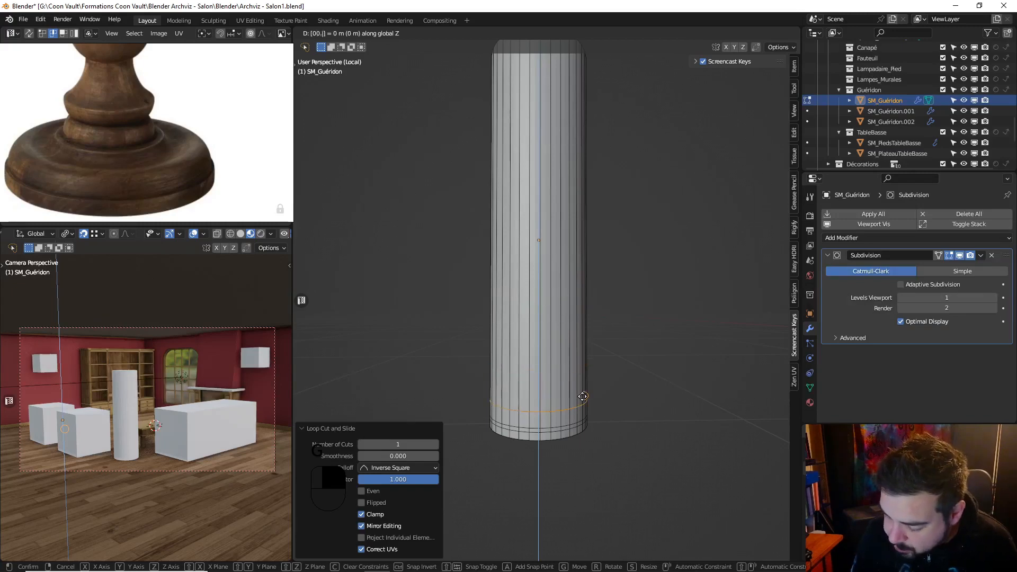
pyautogui.write('5')
pyautogui.press('Return')
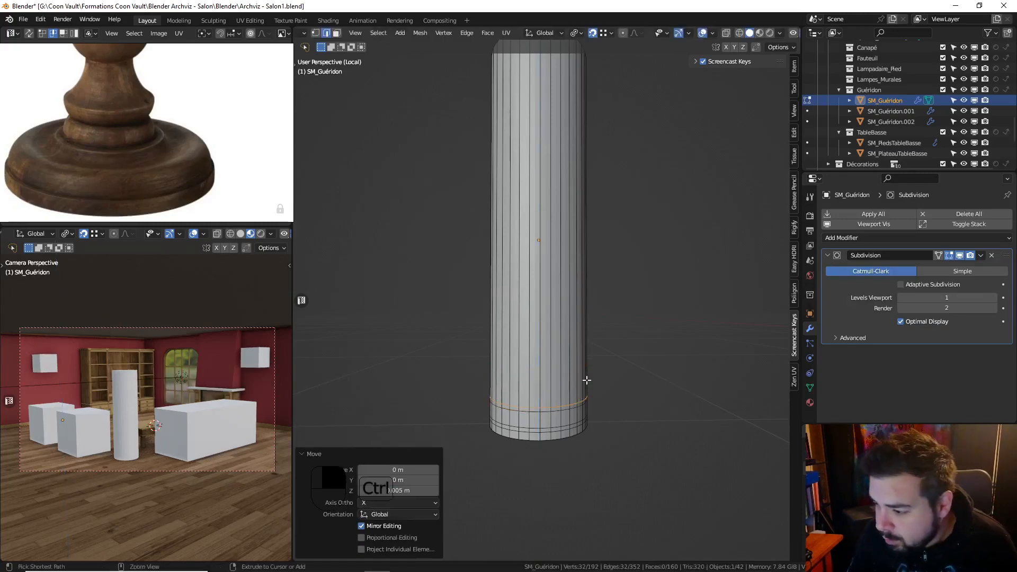
# Add a fifth edge loop to the lower column, 0.02 m above the fourth one
pyautogui.hotkey('ctrl', 'r')
pyautogui.click(581, 390)
pyautogui.write('g')
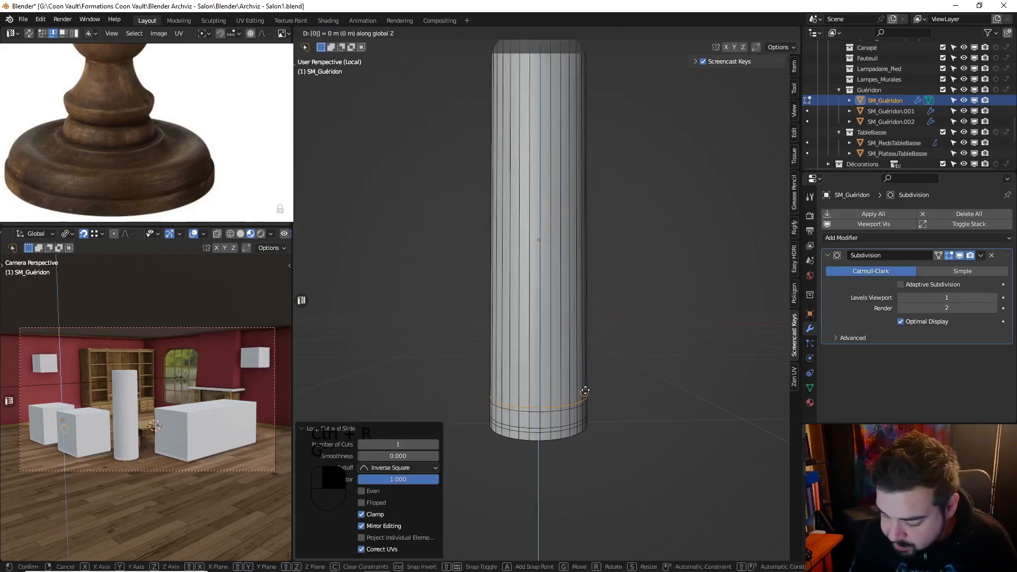
pyautogui.write('z0.05')
pyautogui.press('BackSpace')
pyautogui.press('BackSpace')
pyautogui.press('BackSpace')
pyautogui.press('BackSpace')
pyautogui.press('BackSpace')
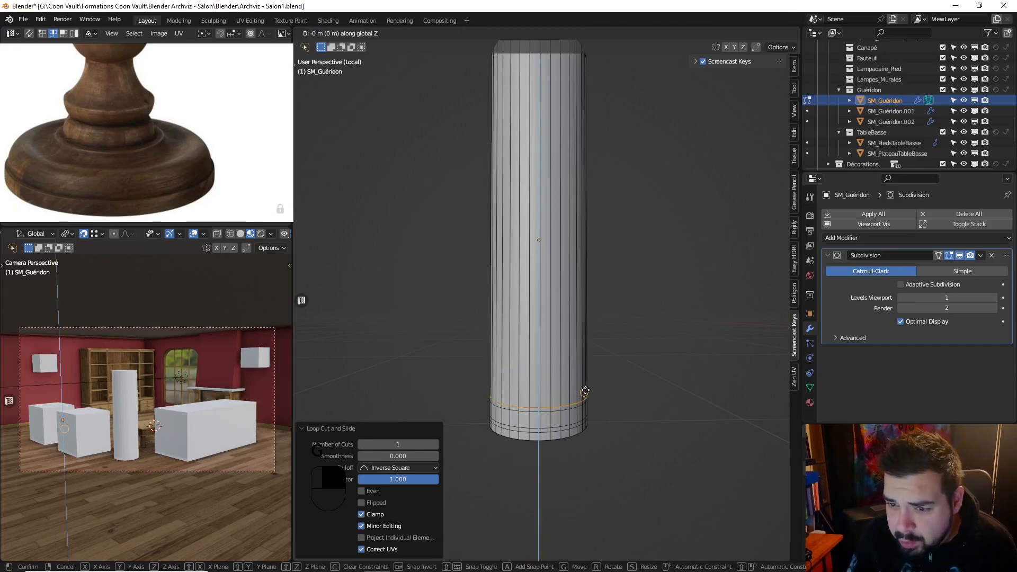
pyautogui.write('0.02')
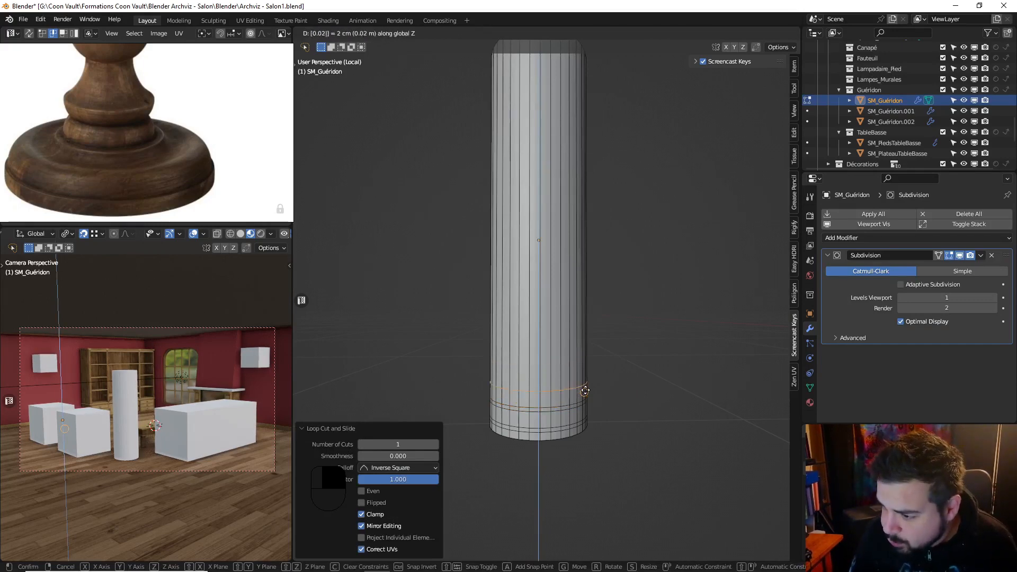
pyautogui.click(584, 391)
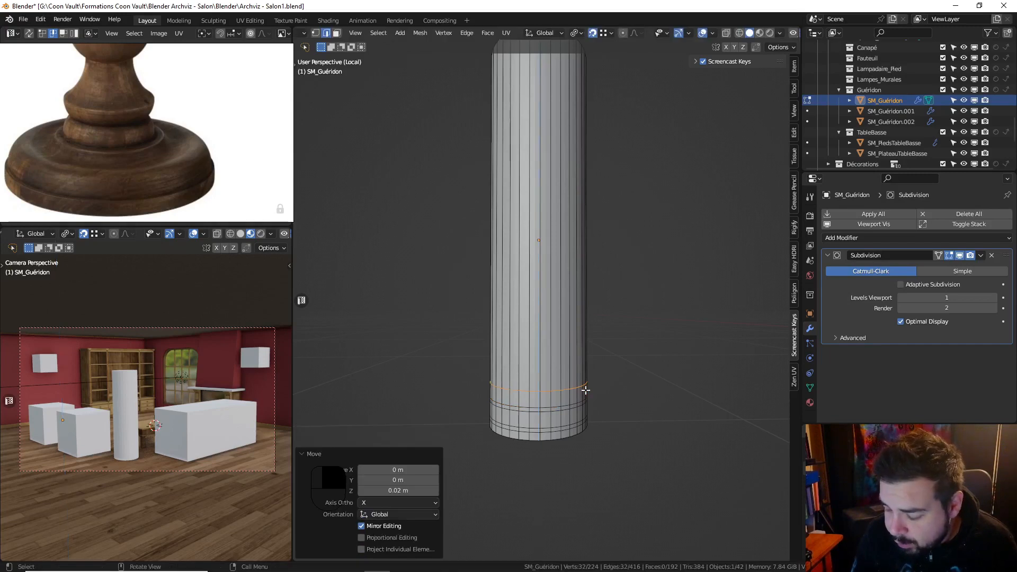
# Leave local view and scale the highest new loop by 1.04 on X and Y, keeping Z locked
pyautogui.press('KP_Divide')
pyautogui.scroll(-1, 485, 284)
pyautogui.moveTo(485, 284); pyautogui.dragTo(494, 256, button='middle')
pyautogui.scroll(2, 569, 237)
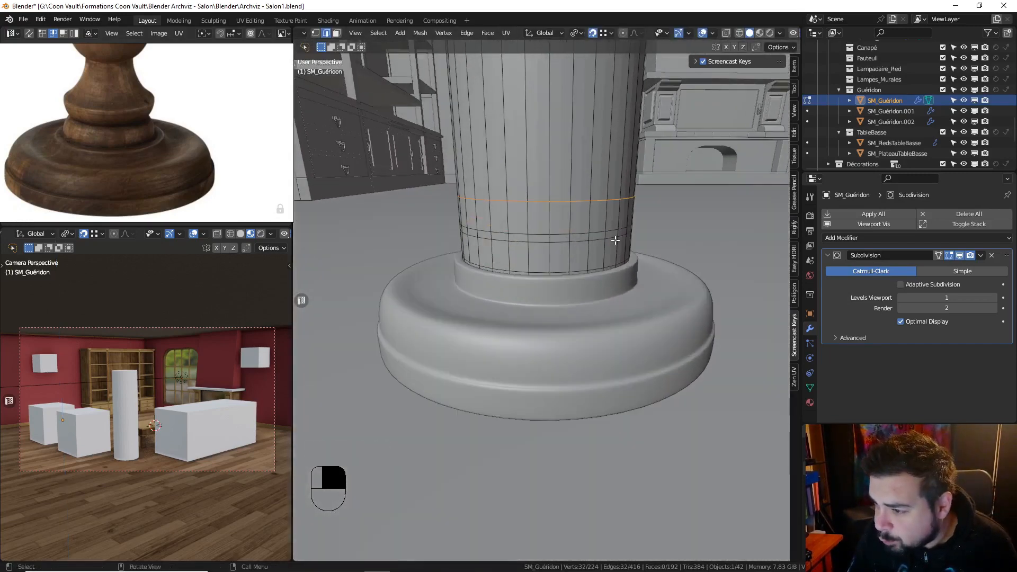
pyautogui.press('s')
pyautogui.hotkey('shift', 'z')
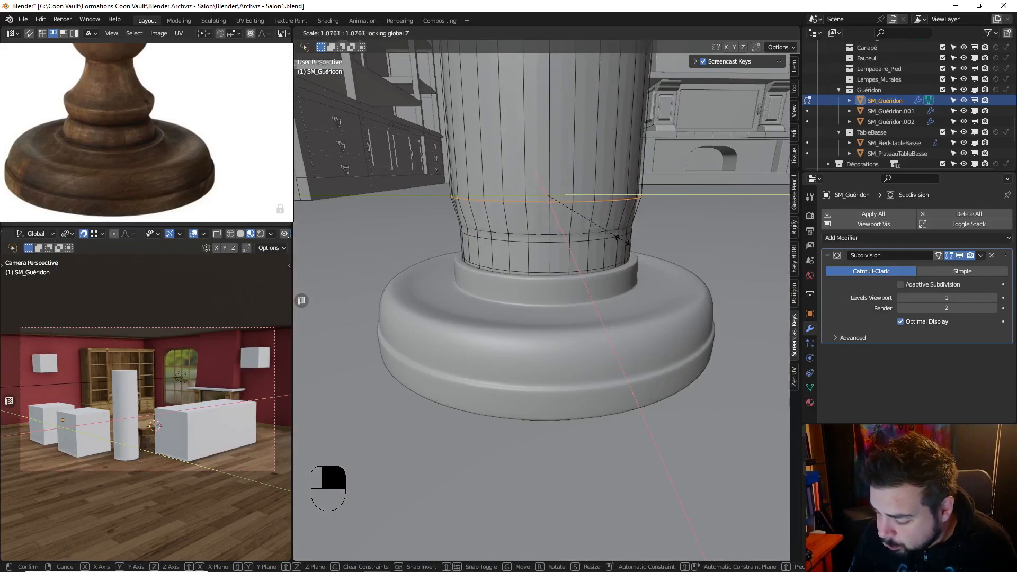
pyautogui.write('1.1')
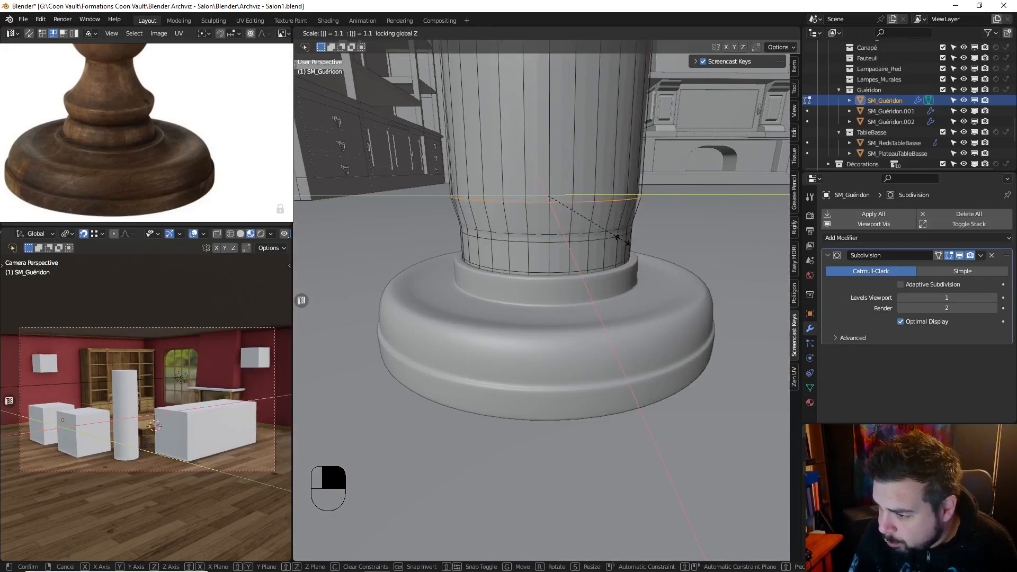
pyautogui.press('BackSpace')
pyautogui.press('BackSpace')
pyautogui.press('BackSpace')
pyautogui.write('1.04')
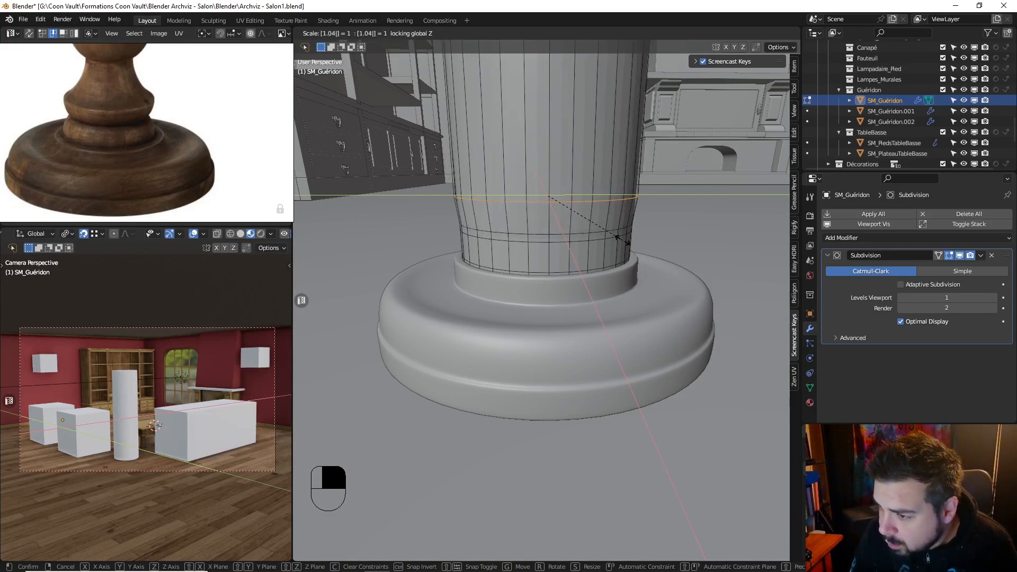
pyautogui.click(622, 240)
pyautogui.moveTo(629, 242); pyautogui.dragTo(599, 216, button='middle')
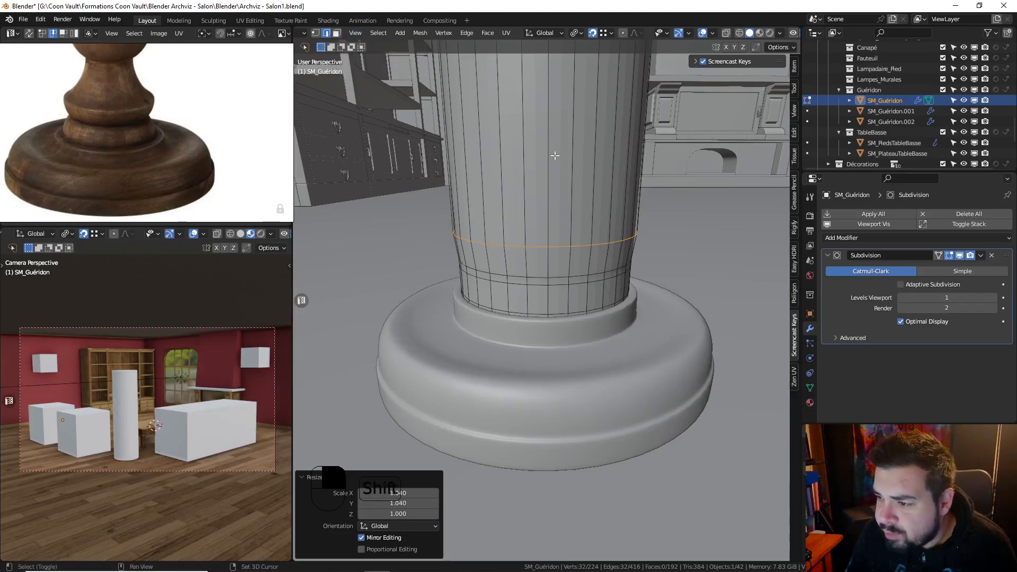
# Add an edge loop to the column 0.05 m above the widened loop
pyautogui.scroll(-2, 554, 186)
pyautogui.moveTo(559, 181); pyautogui.dragTo(566, 182, button='middle')
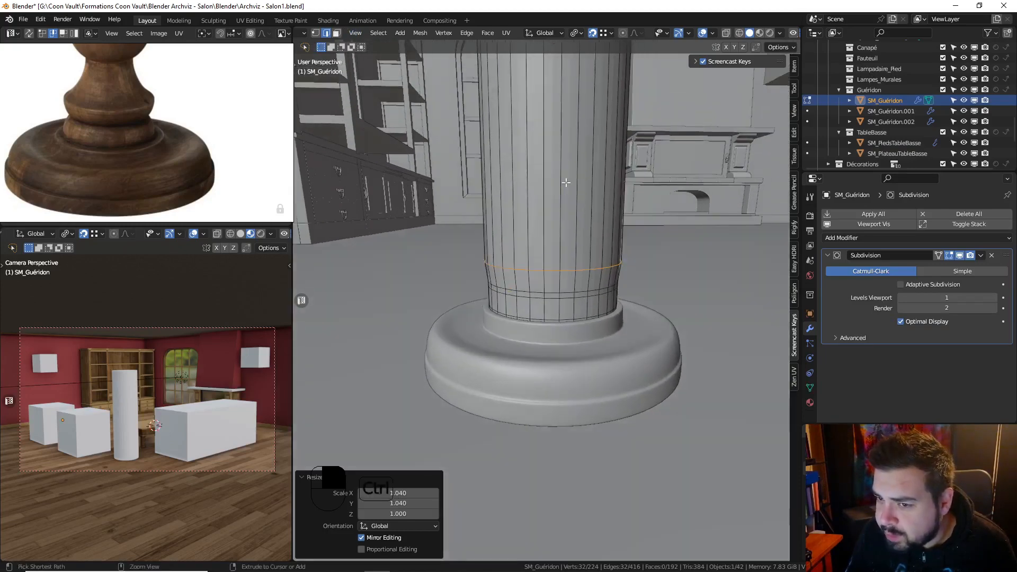
pyautogui.hotkey('ctrl', 'r')
pyautogui.click(602, 187)
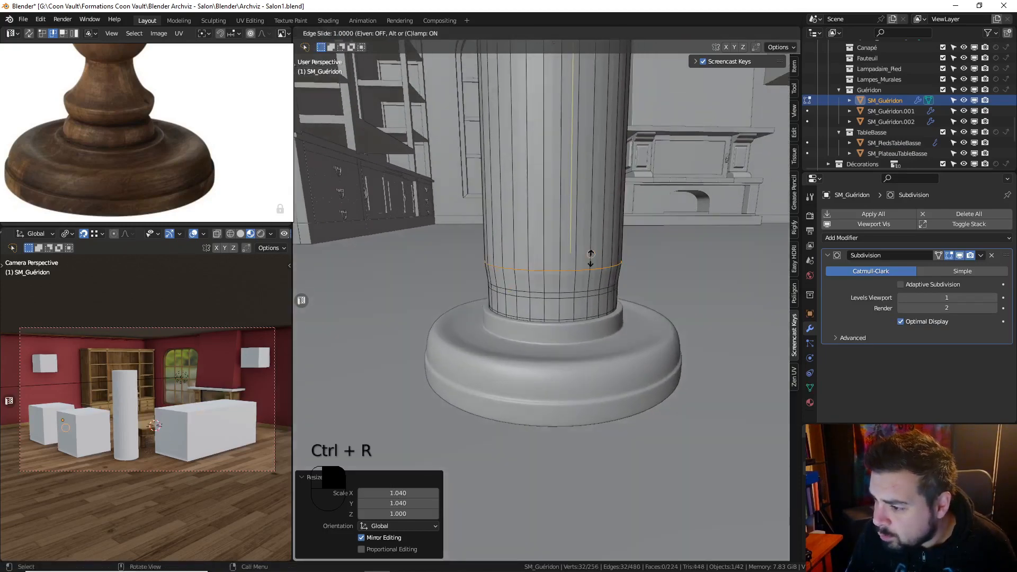
pyautogui.click(590, 267)
pyautogui.write('gz0.05')
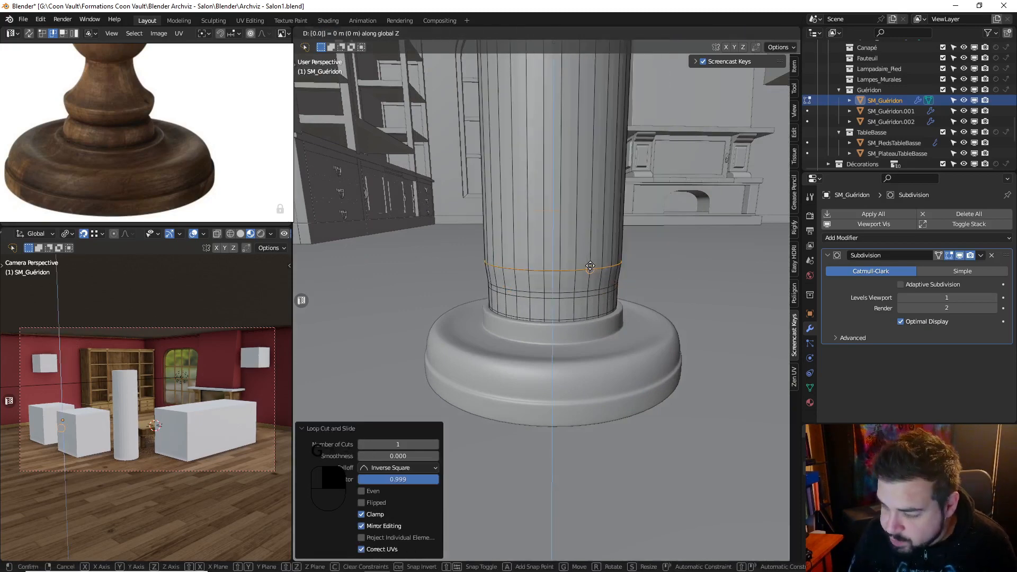
pyautogui.press('Return')
# Add an edge loop at the column's upper end and move it -0.005 m along Z
pyautogui.scroll(-5, 159, 141)
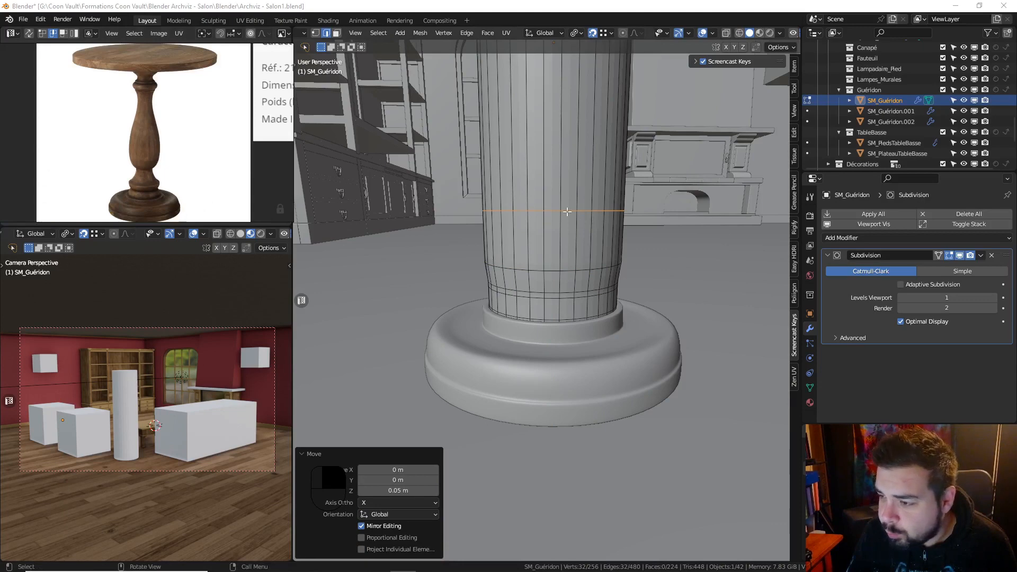
pyautogui.moveTo(567, 212); pyautogui.dragTo(564, 266, button='middle')
pyautogui.scroll(-4, 565, 260)
pyautogui.moveTo(568, 212)
pyautogui.keyDown('shift'); pyautogui.mouseDown(button='middle')
pyautogui.moveTo(568, 252)
pyautogui.moveTo(570, 211)
pyautogui.moveTo(574, 227)
pyautogui.mouseUp(button='middle'); pyautogui.keyUp('shift')
pyautogui.hotkey('ctrl', 'r')
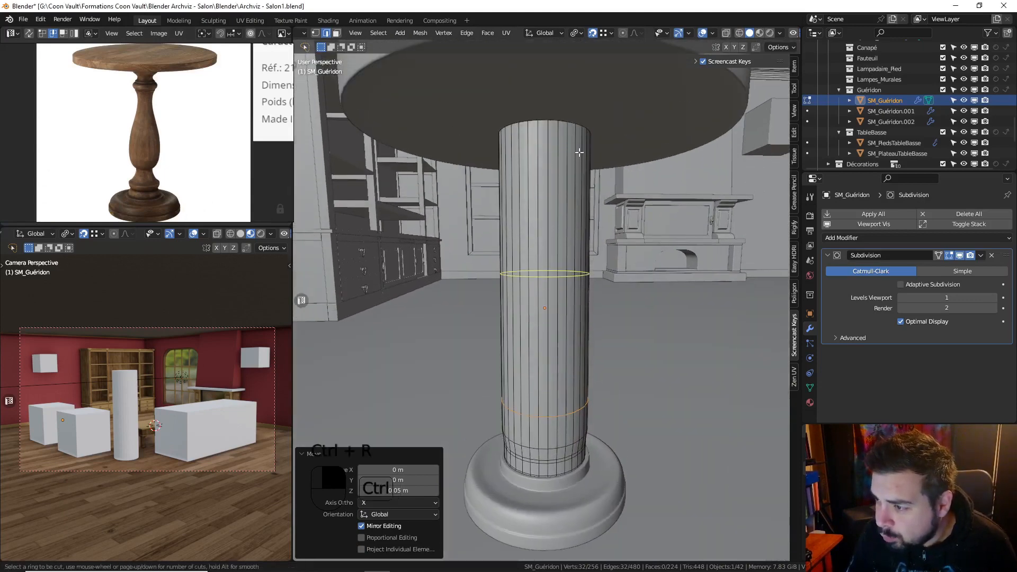
pyautogui.click(579, 153)
pyautogui.click(578, 128)
pyautogui.write('gz')
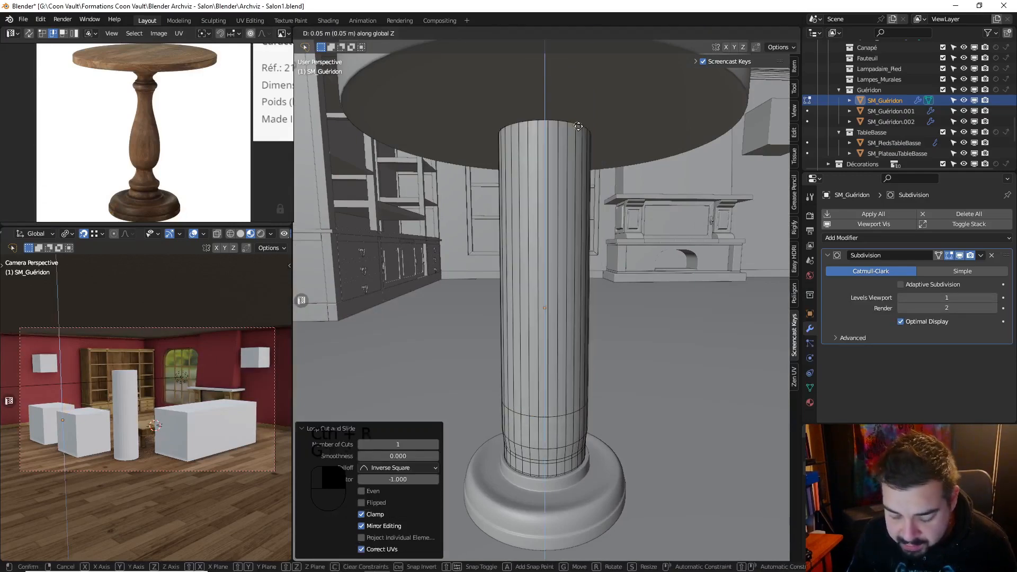
pyautogui.write('-0.005')
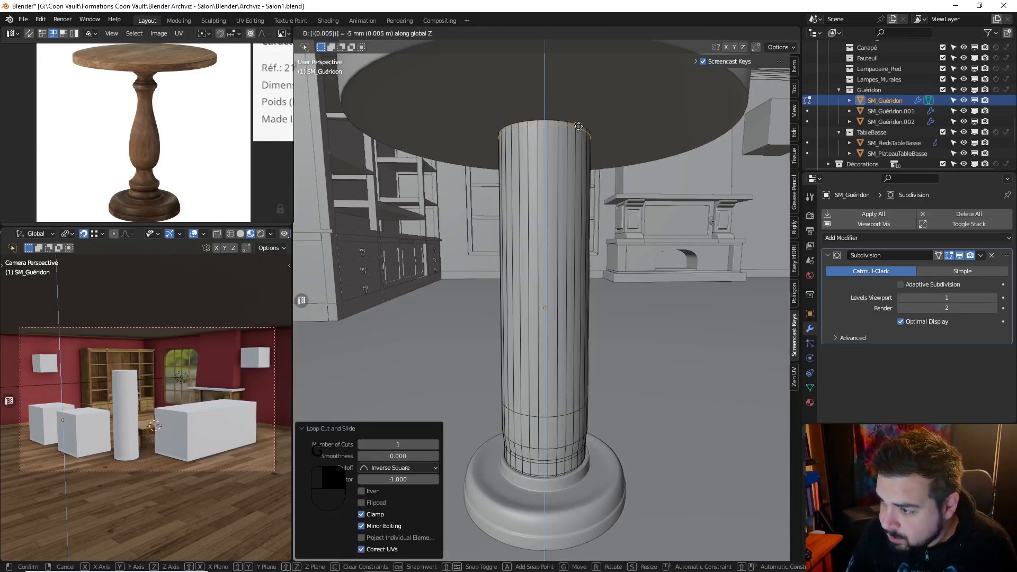
pyautogui.press('Return')
# Add another edge loop under the tabletop, 0.02 m below the column's uppermost inner loop
pyautogui.hotkey('ctrl', 'r')
pyautogui.click(590, 177)
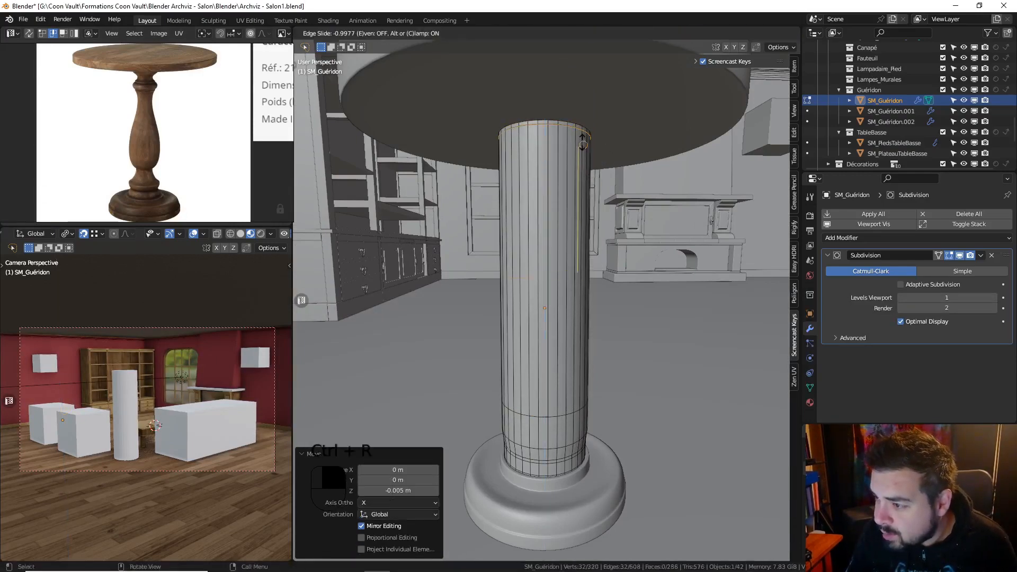
pyautogui.click(583, 143)
pyautogui.write('gz-0.02')
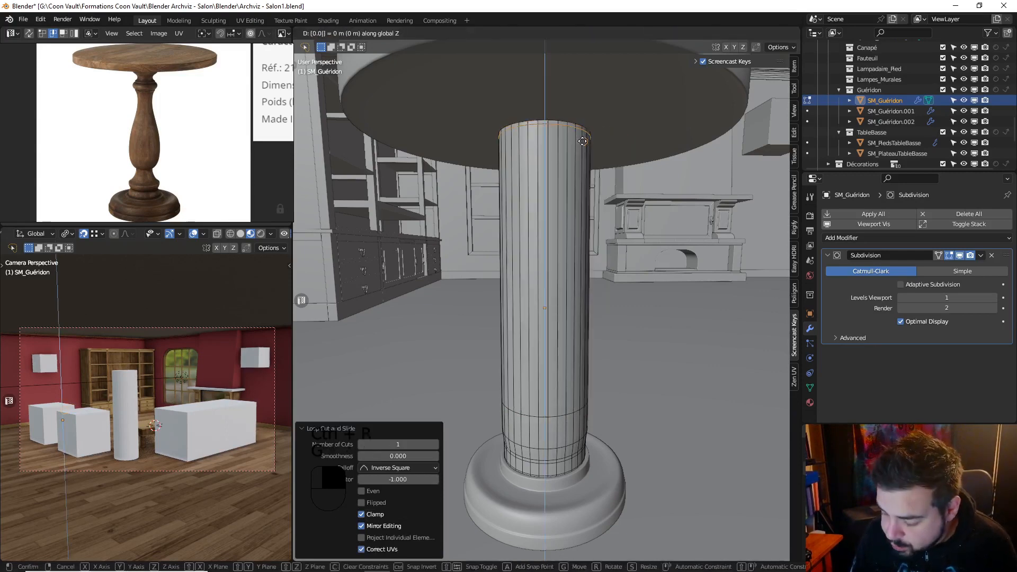
pyautogui.press('Return')
# Add an edge loop on the column just under the tabletop and move it -0.005 m along Z from the loop above
pyautogui.press('Delete')
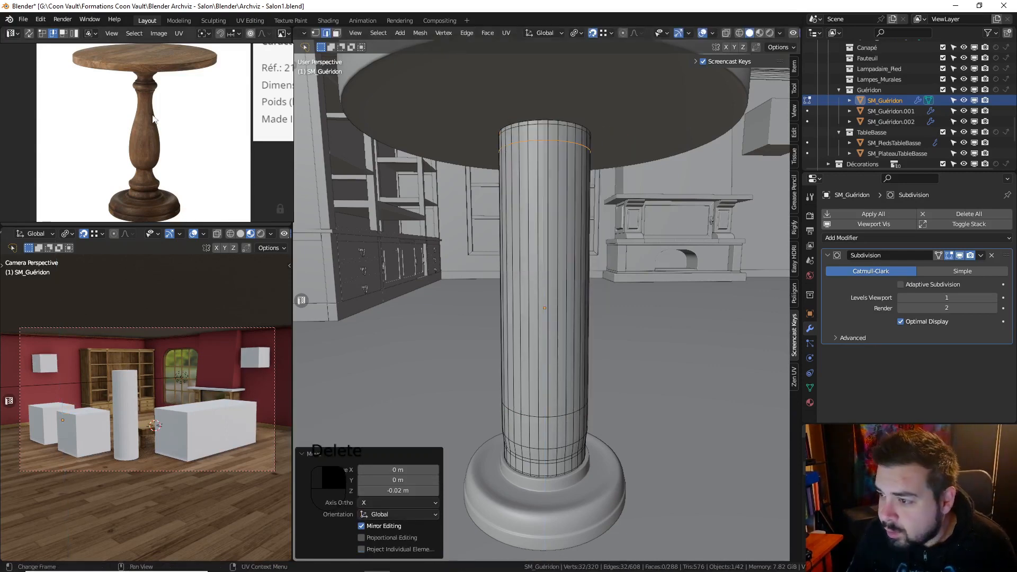
pyautogui.scroll(4, 114, 95)
pyautogui.scroll(1, 175, 124)
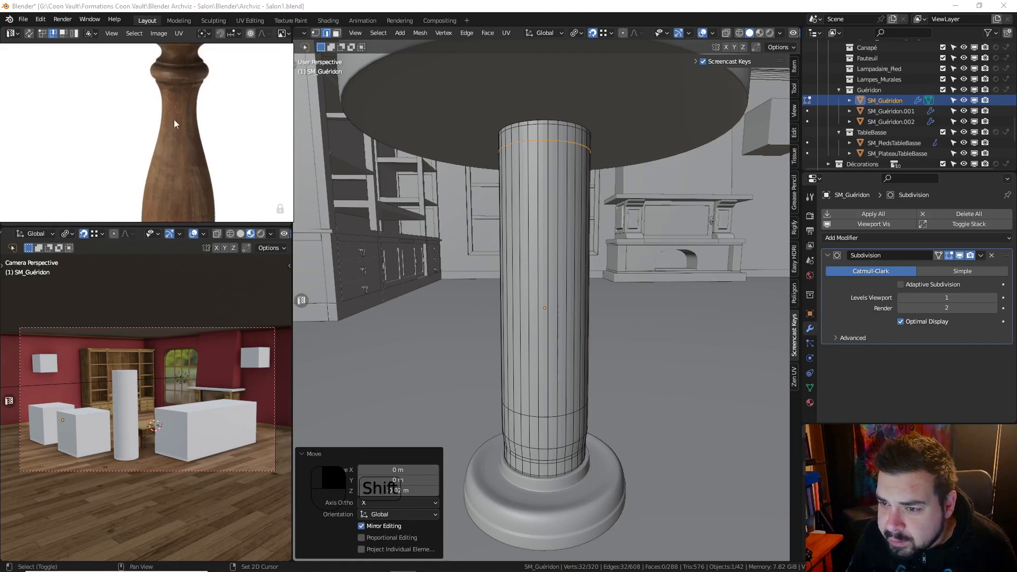
pyautogui.hotkey('ctrl', 'r')
pyautogui.moveTo(566, 196); pyautogui.dragTo(579, 192, button='middle')
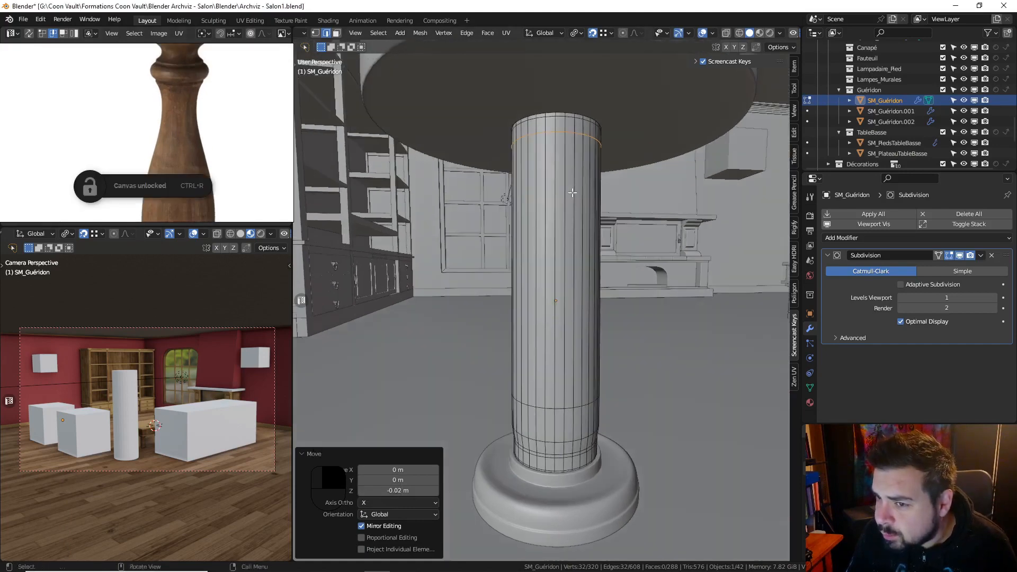
pyautogui.hotkey('ctrl', 'r')
pyautogui.click(577, 199)
pyautogui.click(584, 132)
pyautogui.write('gz')
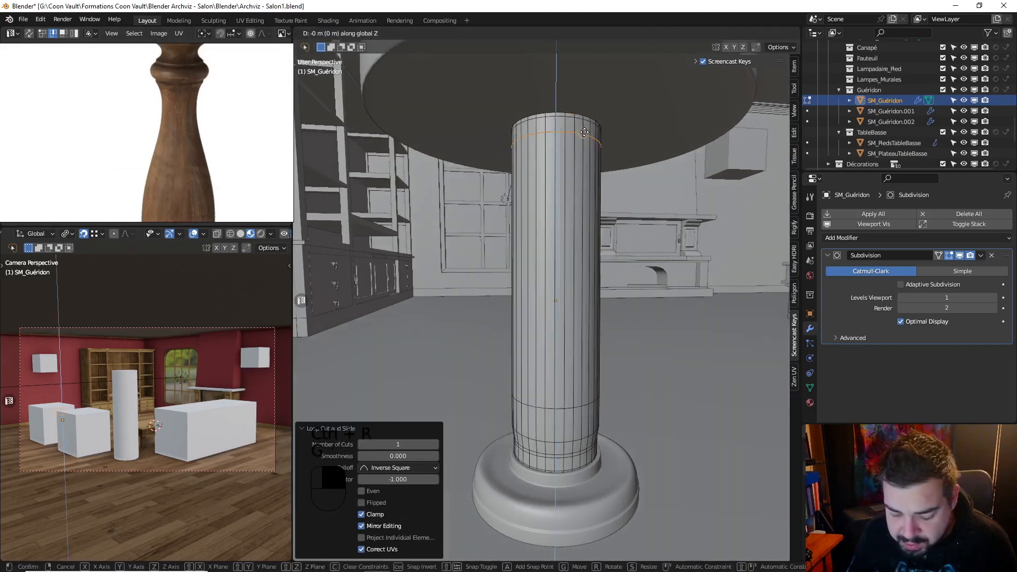
pyautogui.write('-0.005')
pyautogui.press('Return')
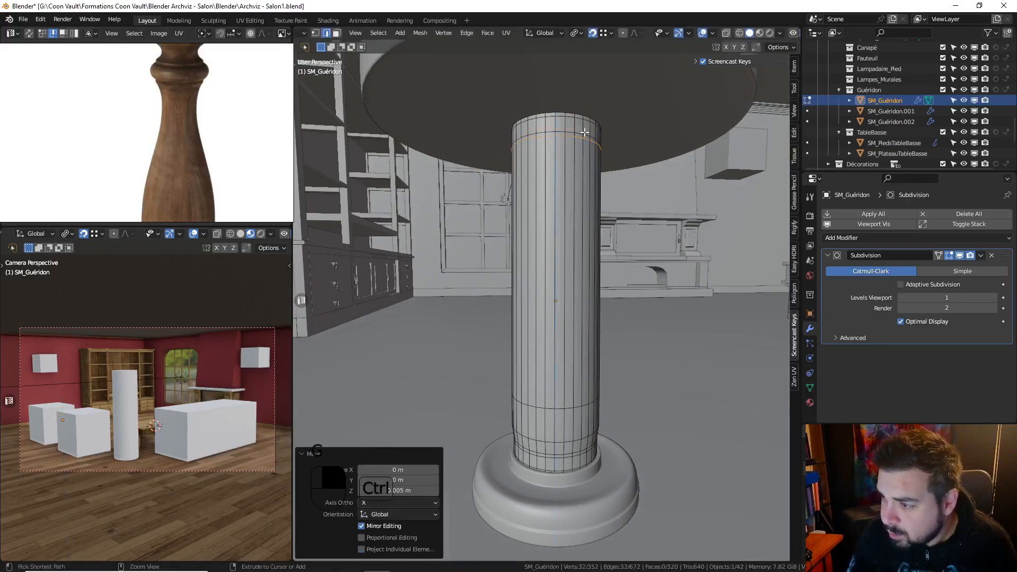
# Add an edge loop below the upper loop pair and move it -0.04 m along Z
pyautogui.hotkey('ctrl', 'r')
pyautogui.click(593, 152)
pyautogui.click(594, 151)
pyautogui.write('g')
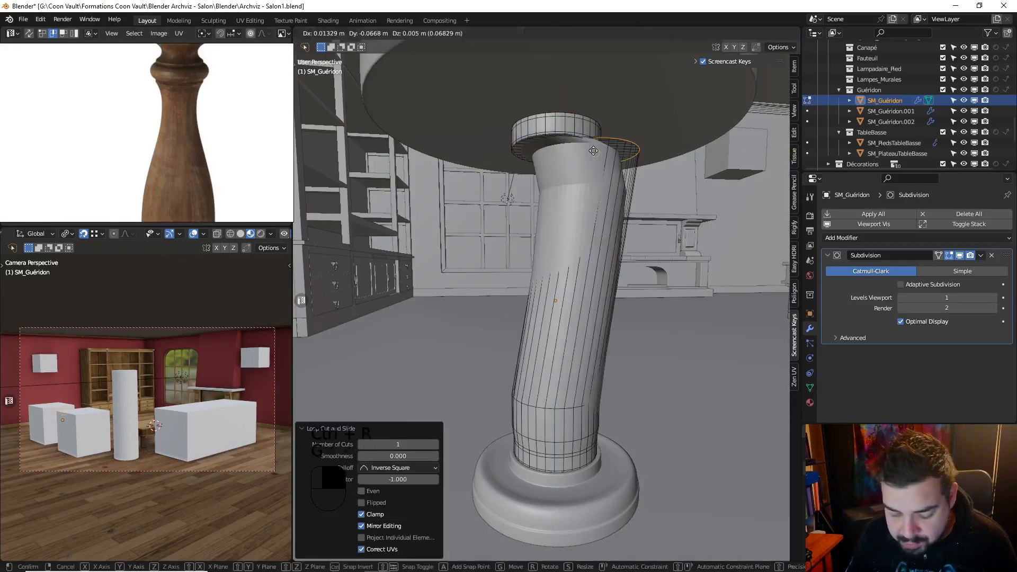
pyautogui.write('z0.04-')
pyautogui.press('Return')
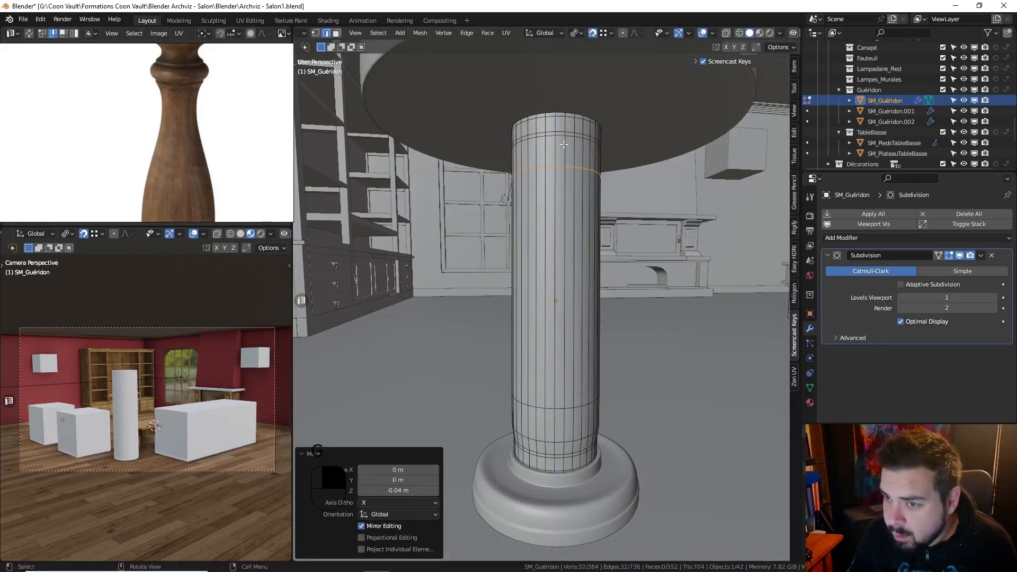
# Add an edge loop 0.005 m below the column's lowest upper loop to start the upper ring detail
pyautogui.scroll(2, 150, 164)
pyautogui.scroll(-1, 150, 168)
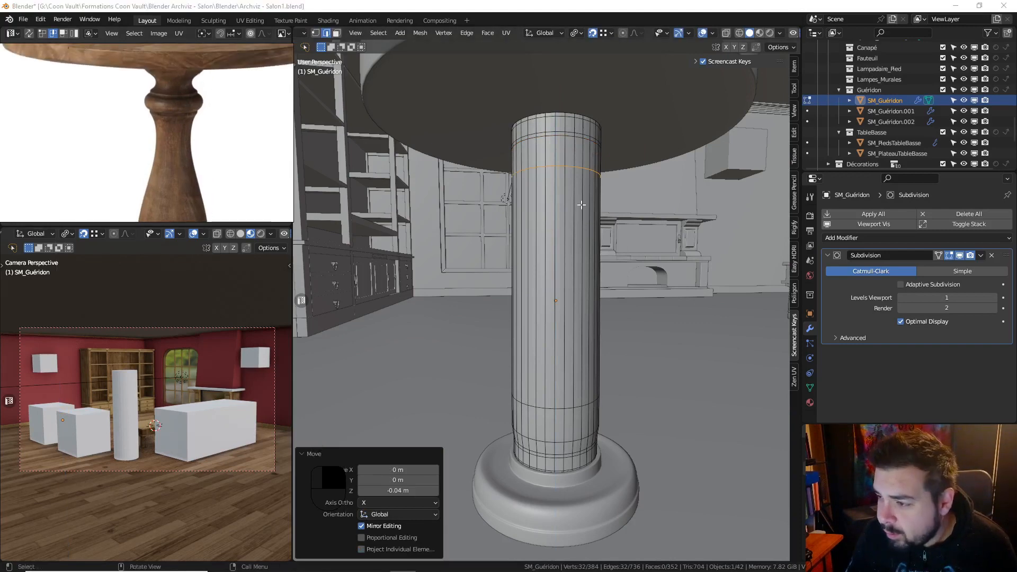
pyautogui.hotkey('ctrl', 'r')
pyautogui.moveTo(588, 205); pyautogui.dragTo(602, 223, button='middle')
pyautogui.scroll(2, 601, 222)
pyautogui.hotkey('ctrl', 'r')
pyautogui.click(604, 232)
pyautogui.click(601, 194)
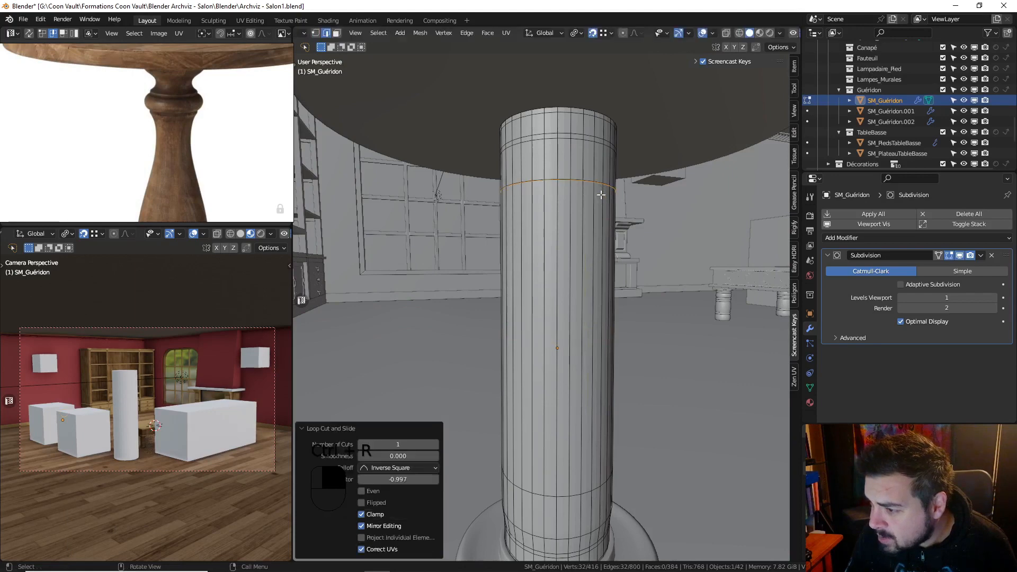
pyautogui.press('g')
pyautogui.press('z')
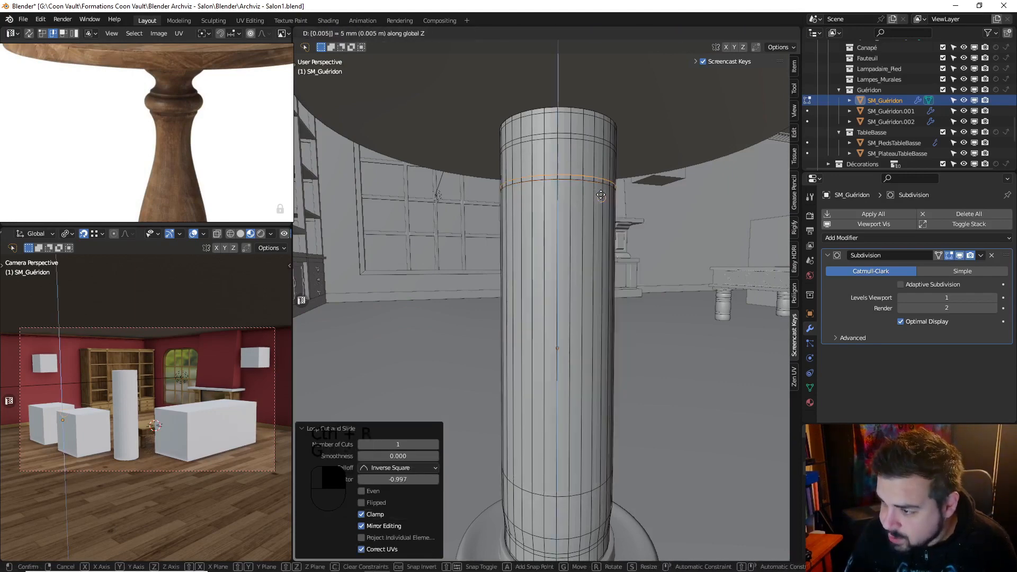
pyautogui.click(601, 195)
# Add a third loop to the upper ring detail, moved -0.005 m along Z from the second one
pyautogui.hotkey('ctrl', 'r')
pyautogui.click(602, 230)
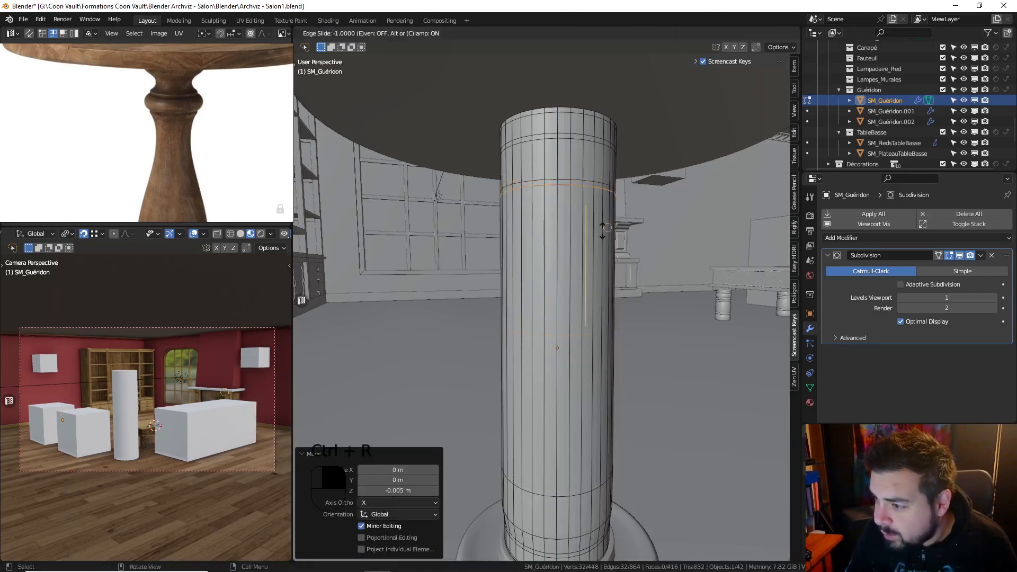
pyautogui.click(603, 229)
pyautogui.press('g')
pyautogui.press('z')
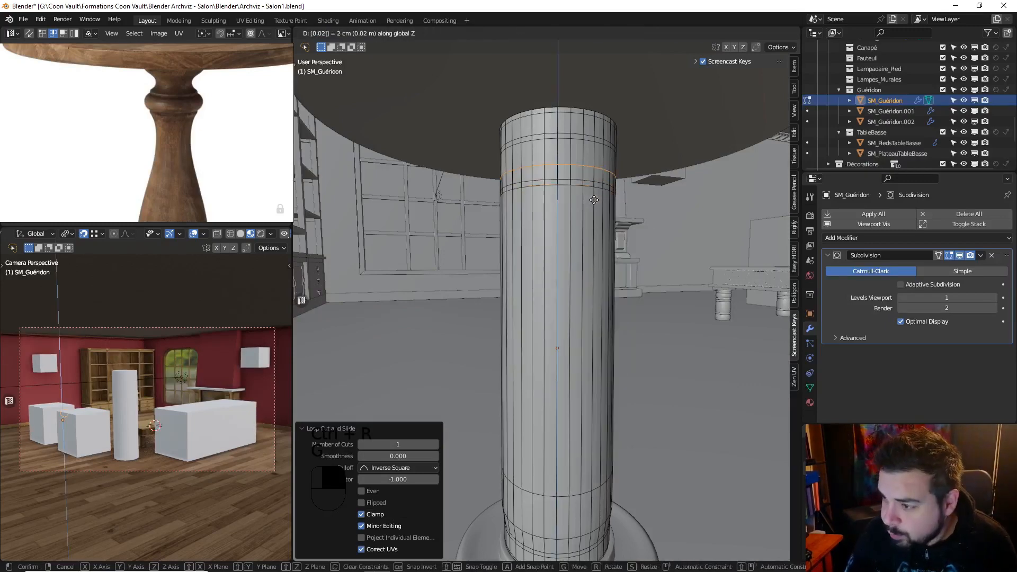
pyautogui.press('BackSpace')
pyautogui.press('BackSpace')
pyautogui.press('BackSpace')
pyautogui.press('BackSpace')
pyautogui.write('00.0')
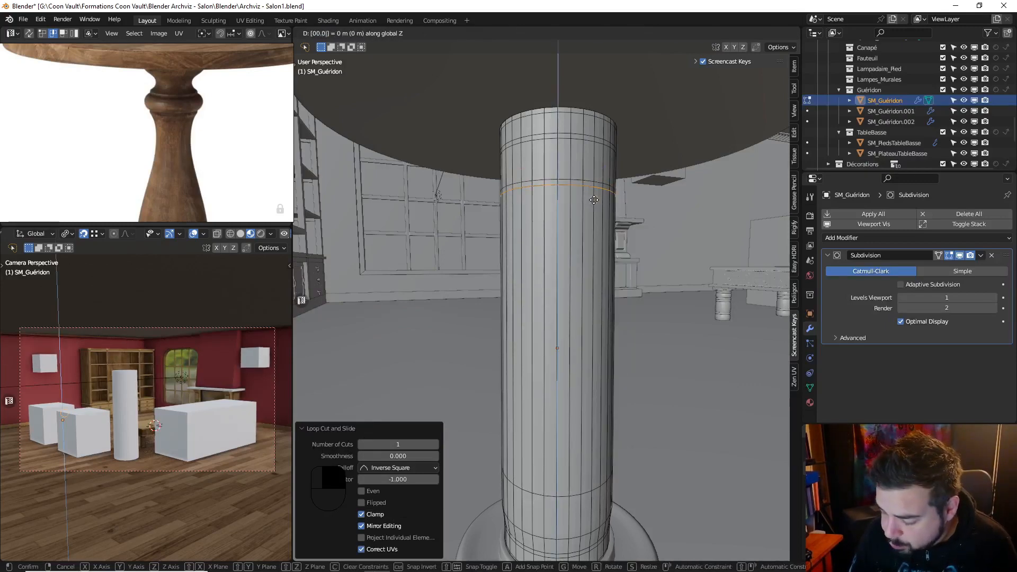
pyautogui.write('05')
pyautogui.press('Return')
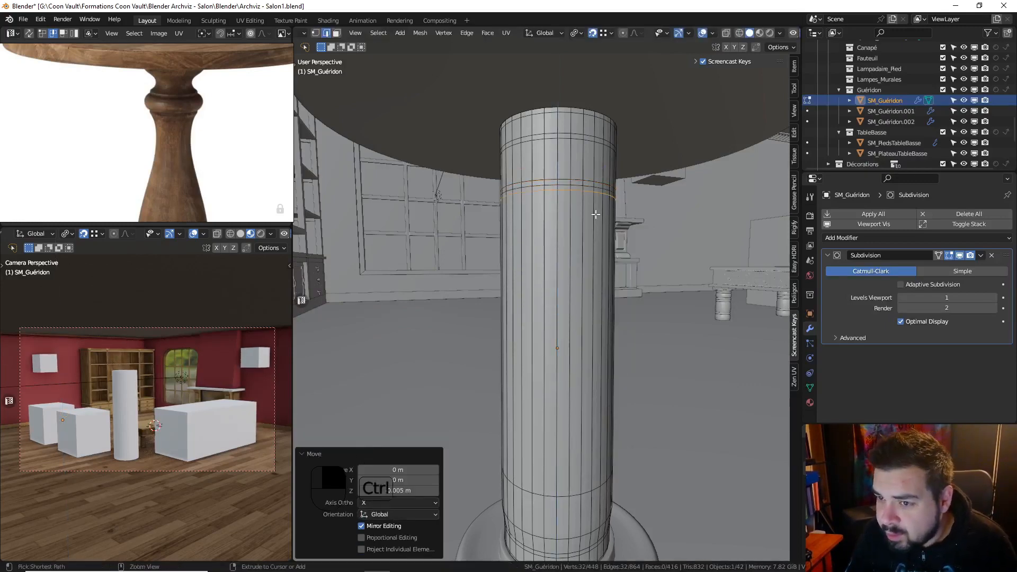
# Try adding an edge loop 0.05 m below the three ring loops, and undo it
pyautogui.hotkey('ctrl', 'r')
pyautogui.click(595, 204)
pyautogui.write('g')
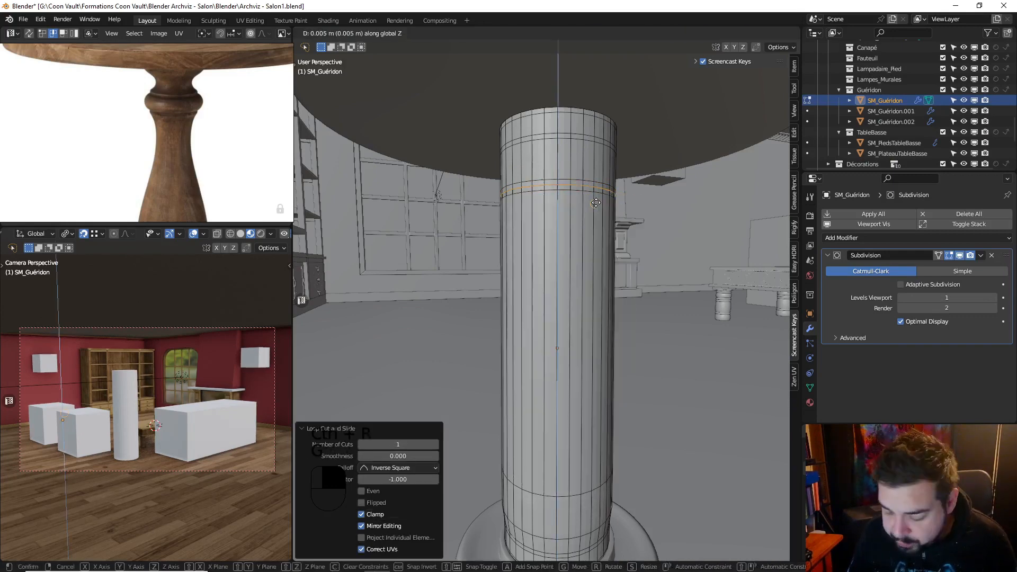
pyautogui.write('-0.05')
pyautogui.press('Return')
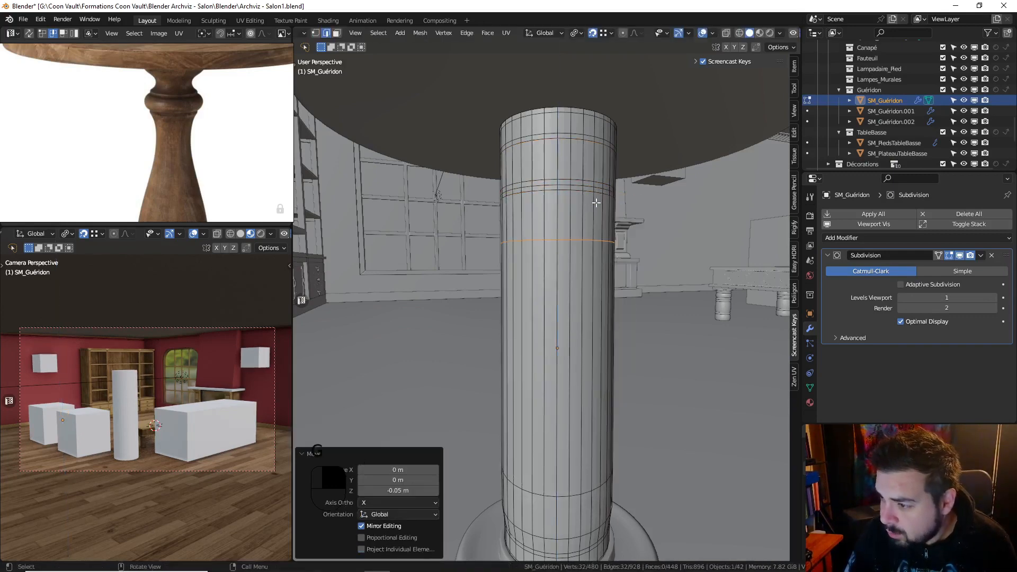
pyautogui.hotkey('ctrl', 'z')
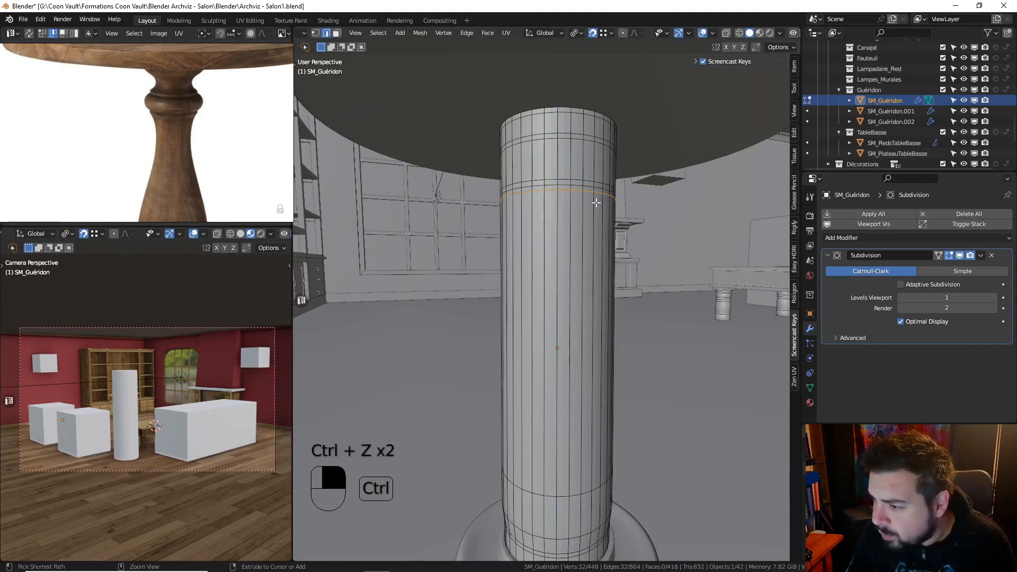
# Add a fourth edge loop to the ring group, 0.005 m below the third one
pyautogui.hotkey('ctrl', 'r')
pyautogui.click(595, 203)
pyautogui.click(596, 194)
pyautogui.press('g')
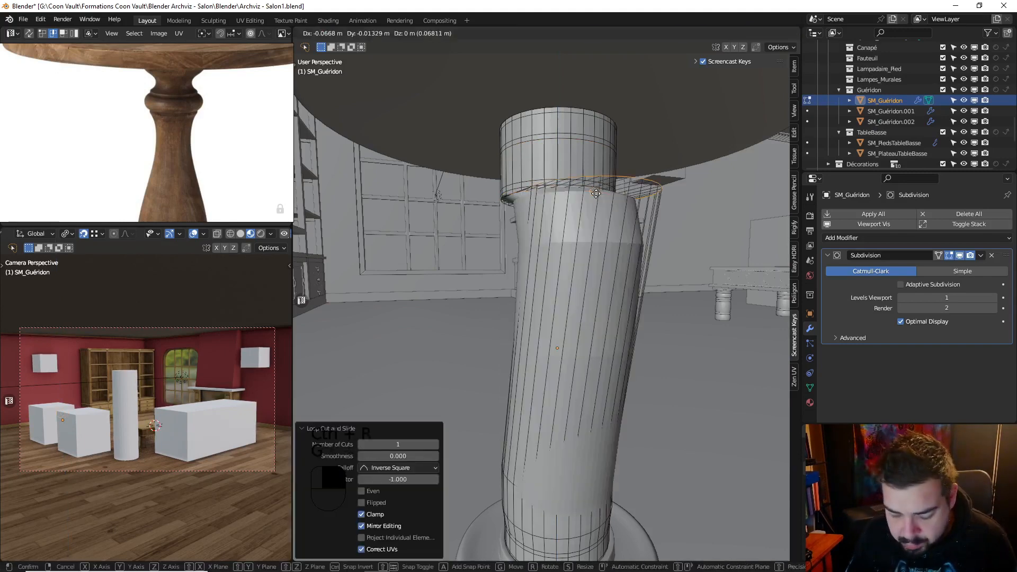
pyautogui.press('z')
pyautogui.click(596, 194)
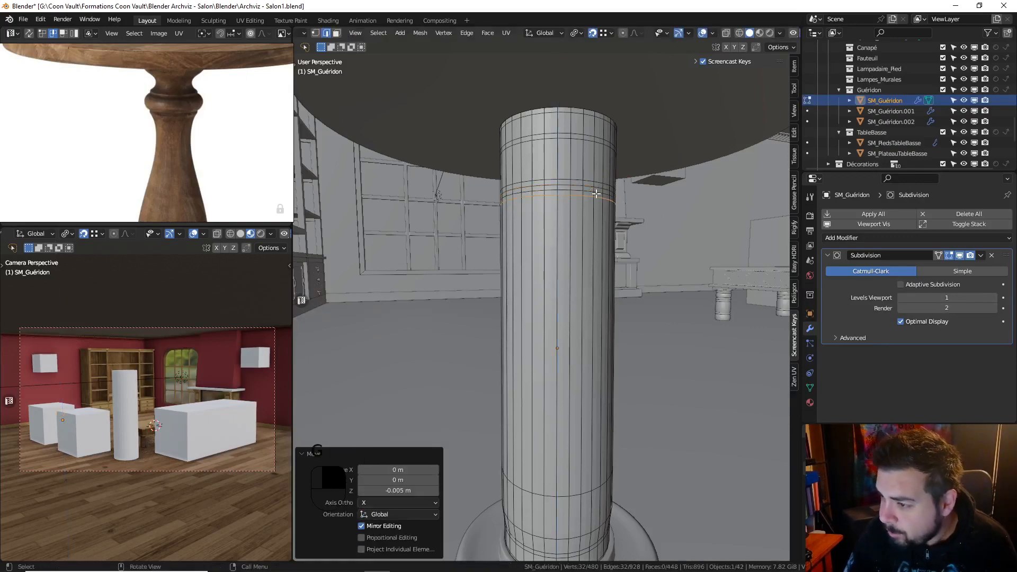
# Add an edge loop below the four ring loops and move it -0.02 m along Z
pyautogui.hotkey('ctrl', 'r')
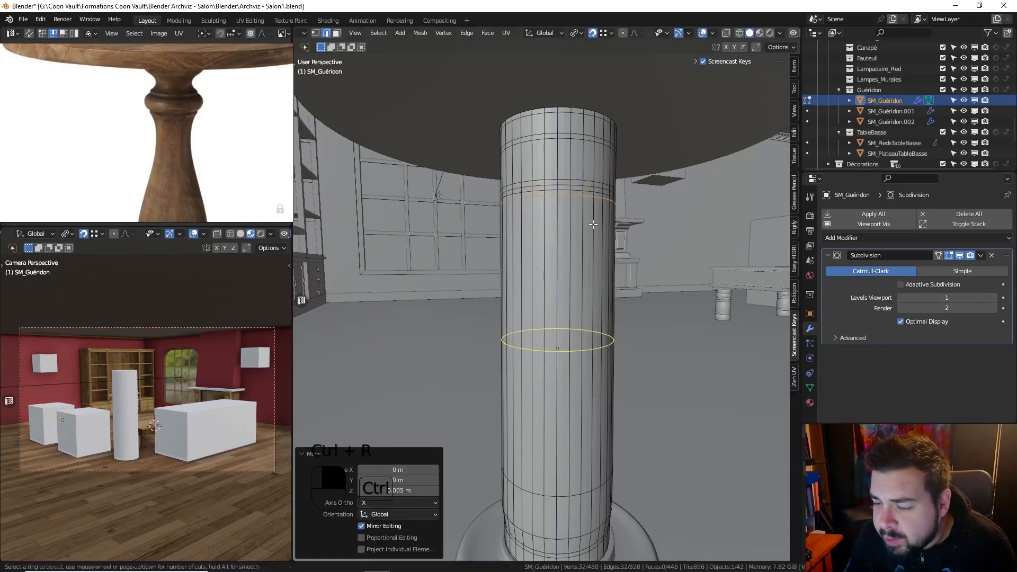
pyautogui.click(594, 204)
pyautogui.click(594, 194)
pyautogui.press('g')
pyautogui.write('z')
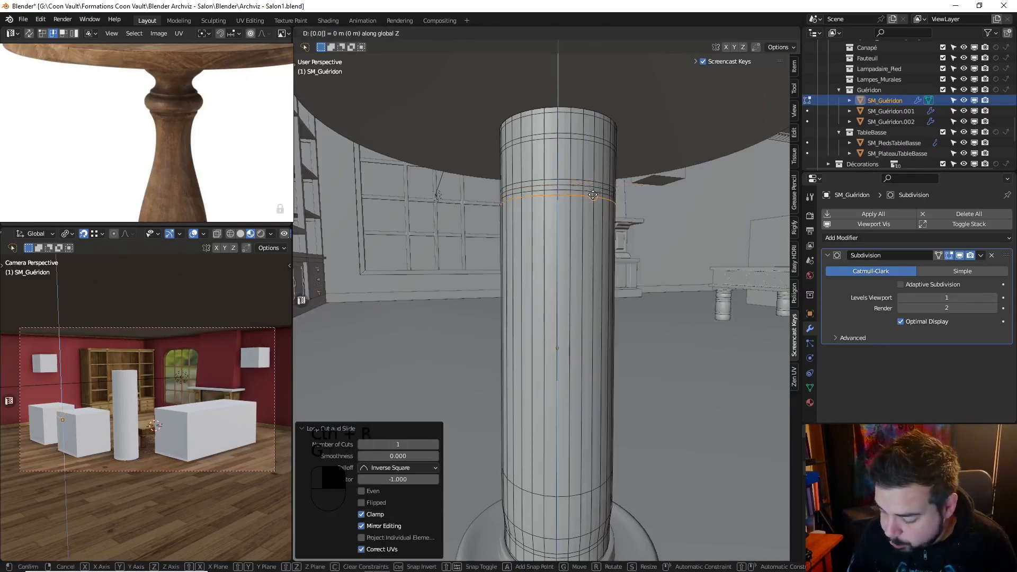
pyautogui.write('0.00')
pyautogui.press('BackSpace')
pyautogui.press('BackSpace')
pyautogui.press('BackSpace')
pyautogui.press('BackSpace')
pyautogui.write('0.02-')
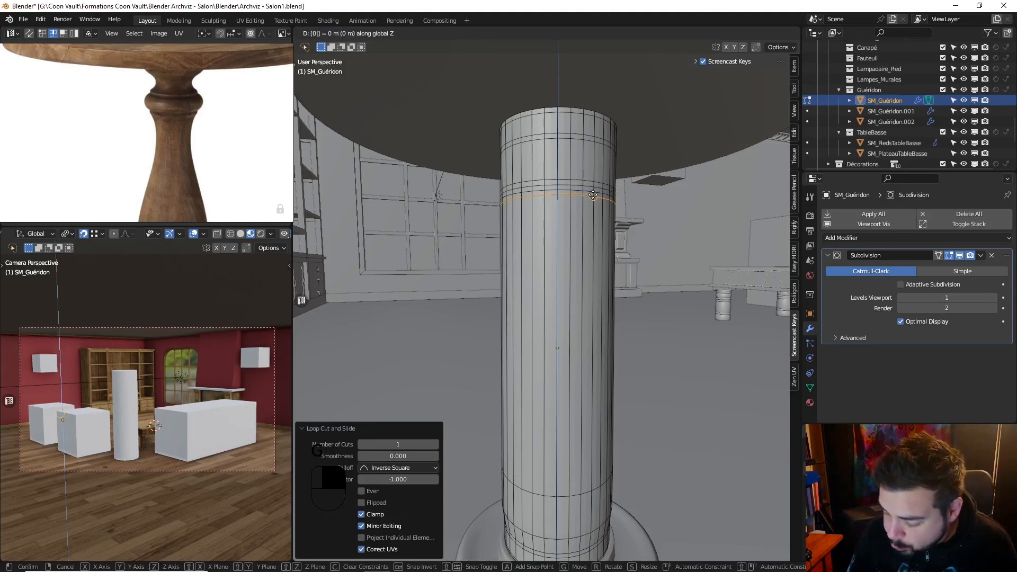
pyautogui.press('Return')
# Add a companion edge loop 0.005 m below the loop that sits under the ring group
pyautogui.hotkey('ctrl', 'r')
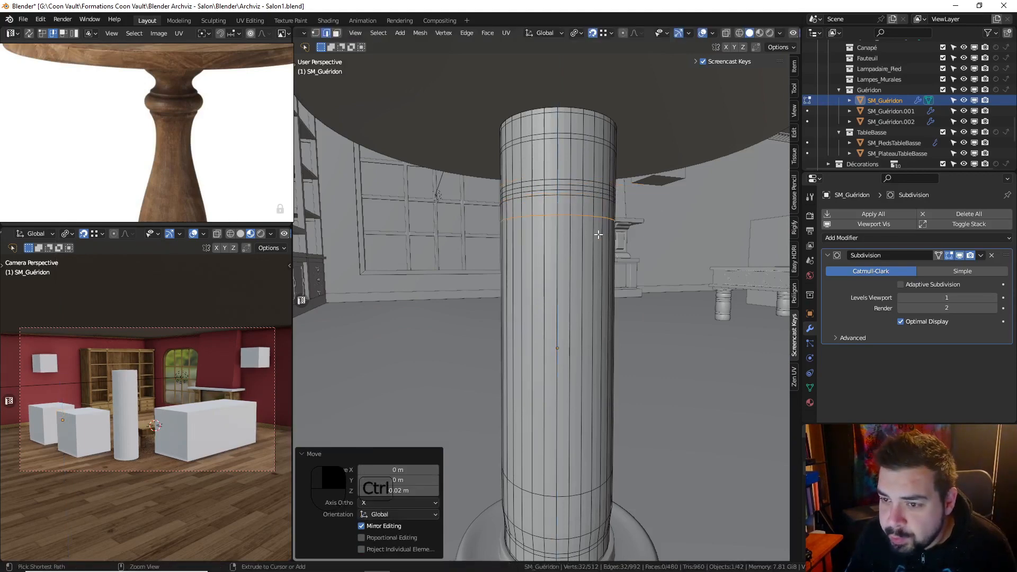
pyautogui.click(599, 228)
pyautogui.click(599, 225)
pyautogui.press('g')
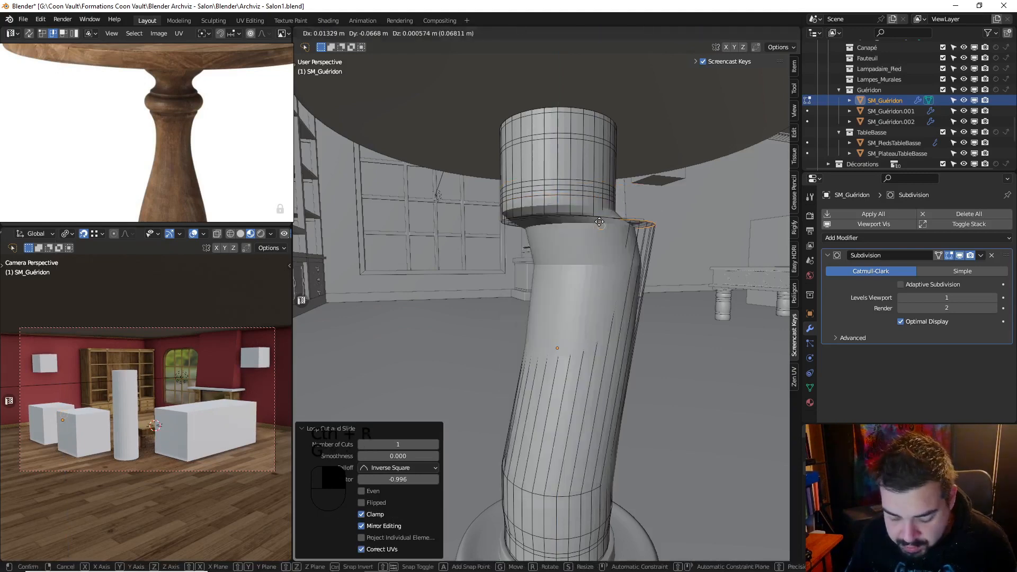
pyautogui.press('z')
pyautogui.click(599, 221)
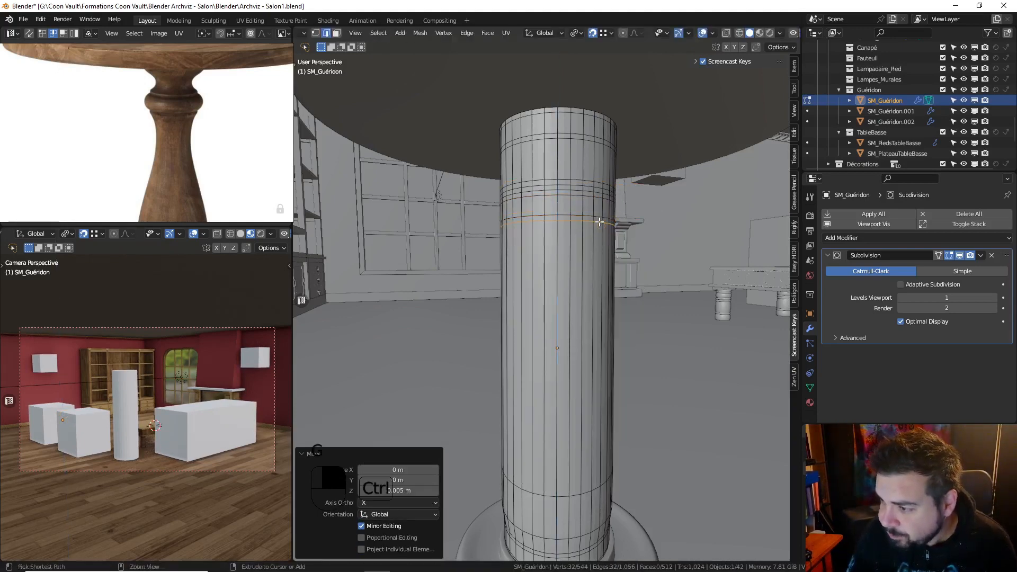
# Add another edge loop -0.005 m along Z below that pair to make a second group of three
pyautogui.hotkey('ctrl', 'r')
pyautogui.click(599, 242)
pyautogui.click(600, 217)
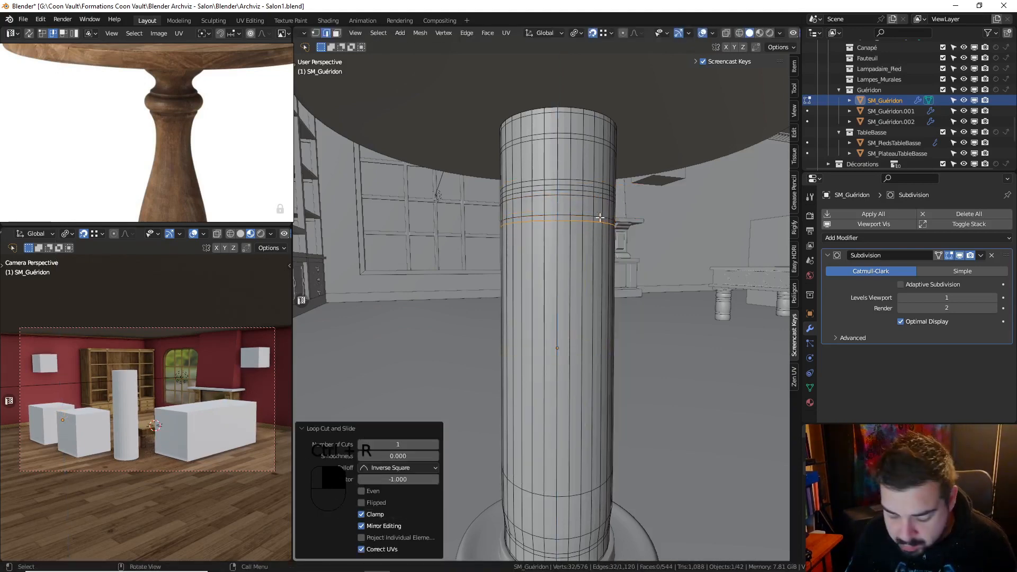
pyautogui.press('g')
pyautogui.press('z')
pyautogui.click(600, 217)
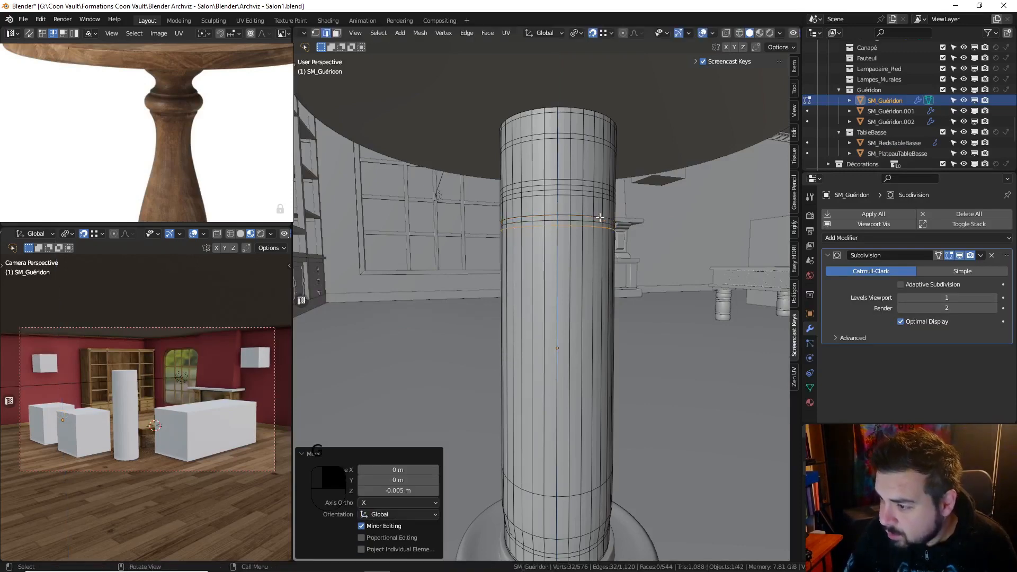
# Add a centred edge loop in the column's long middle section and another centred in that section's upper half
pyautogui.keyDown('shift'); pyautogui.scroll(-4, 595, 212); pyautogui.keyUp('shift')
pyautogui.hotkey('ctrl', 'r')
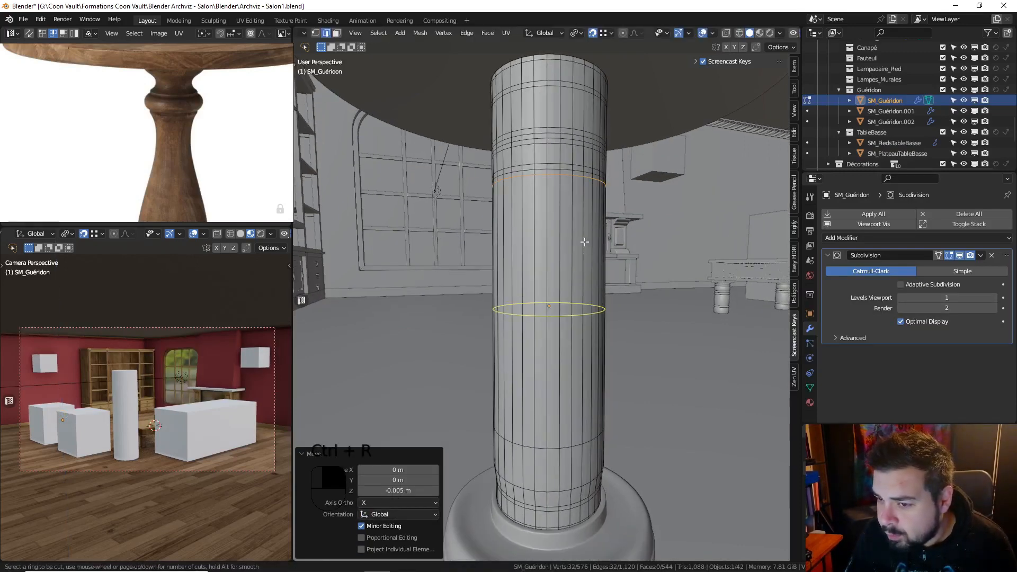
pyautogui.click(584, 242)
pyautogui.rightClick(584, 242)
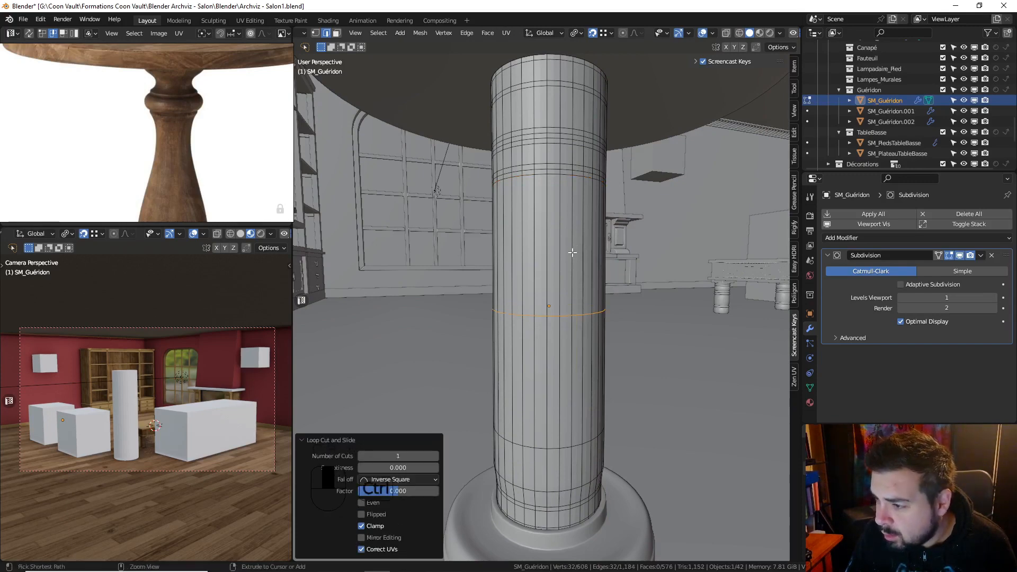
pyautogui.hotkey('ctrl', 'r')
pyautogui.click(577, 248)
pyautogui.rightClick(577, 248)
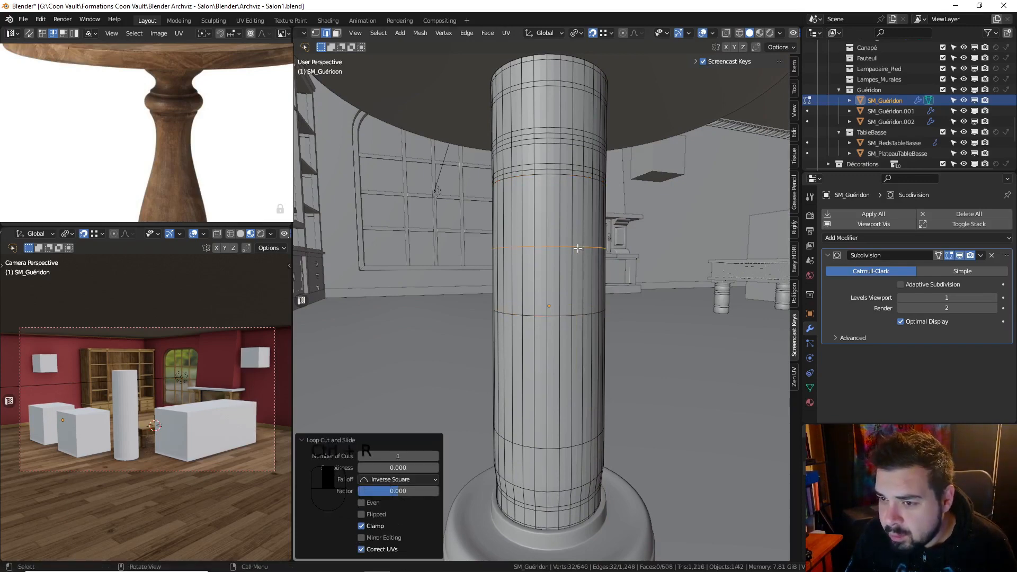
# Add a centred edge loop in the lower half of the column's middle section
pyautogui.keyDown('shift'); pyautogui.scroll(-5, 167, 114); pyautogui.keyUp('shift')
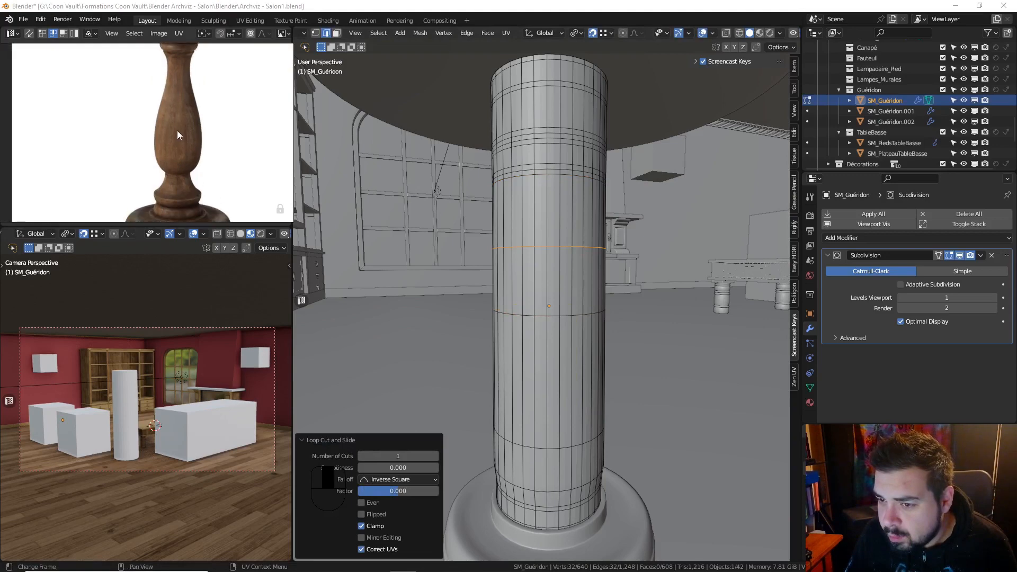
pyautogui.keyDown('shift'); pyautogui.scroll(-2, 177, 131); pyautogui.keyUp('shift')
pyautogui.keyDown('shift'); pyautogui.moveTo(519, 344); pyautogui.dragTo(501, 286, button='middle'); pyautogui.keyUp('shift')
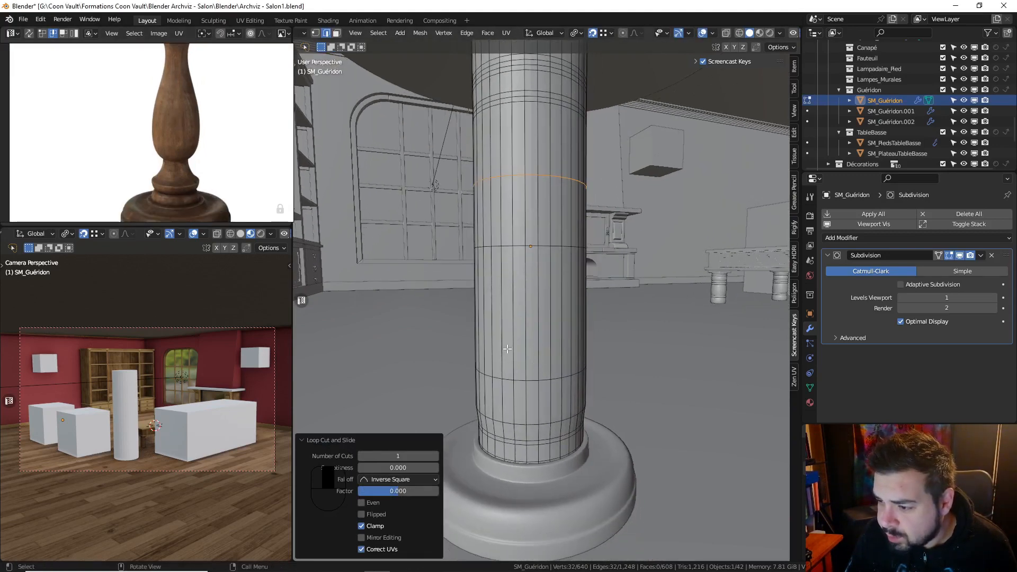
pyautogui.hotkey('ctrl', 'r')
pyautogui.click(531, 328)
pyautogui.rightClick(530, 327)
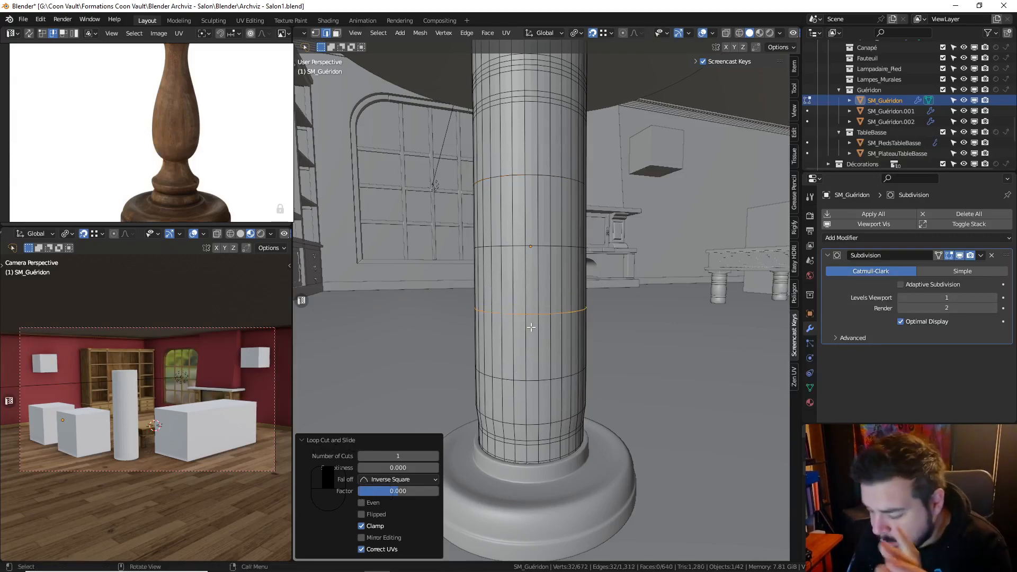
# Isolate the column in local view from the front and show the pedestal base in the reference image
pyautogui.press('KP_1')
pyautogui.press('KP_Divide')
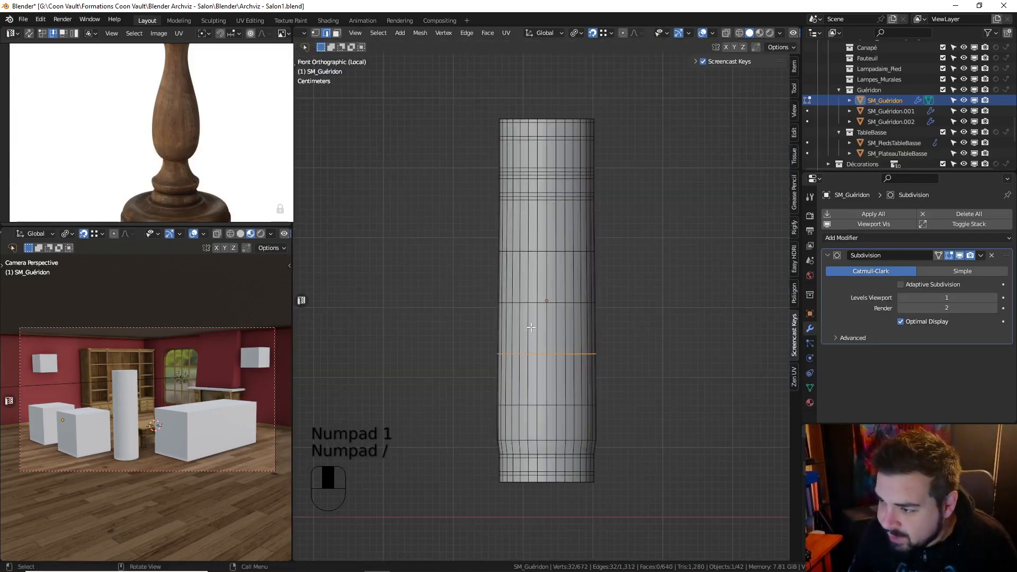
pyautogui.moveTo(212, 212); pyautogui.dragTo(202, 170, button='middle')
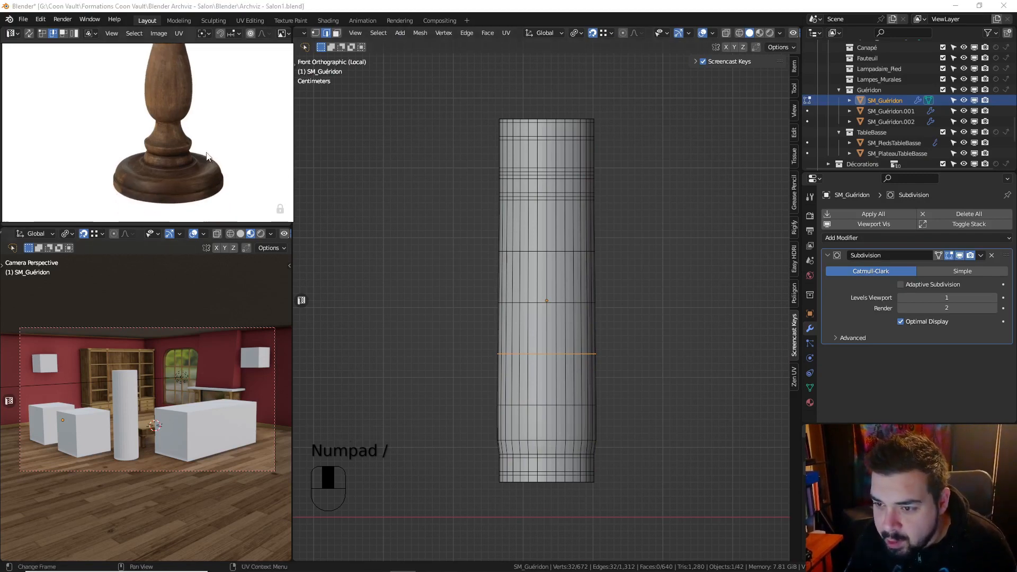
# Switch to face selection and select the narrow ring of faces just above the column's base section
pyautogui.scroll(2, 196, 165)
pyautogui.scroll(2, 186, 176)
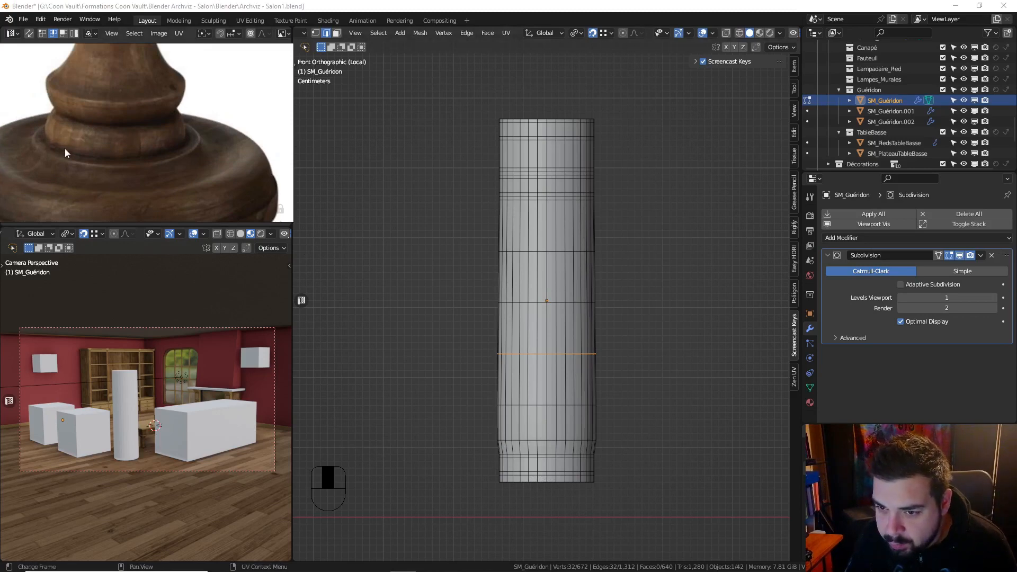
pyautogui.keyDown('shift'); pyautogui.scroll(-5, 79, 144); pyautogui.keyUp('shift')
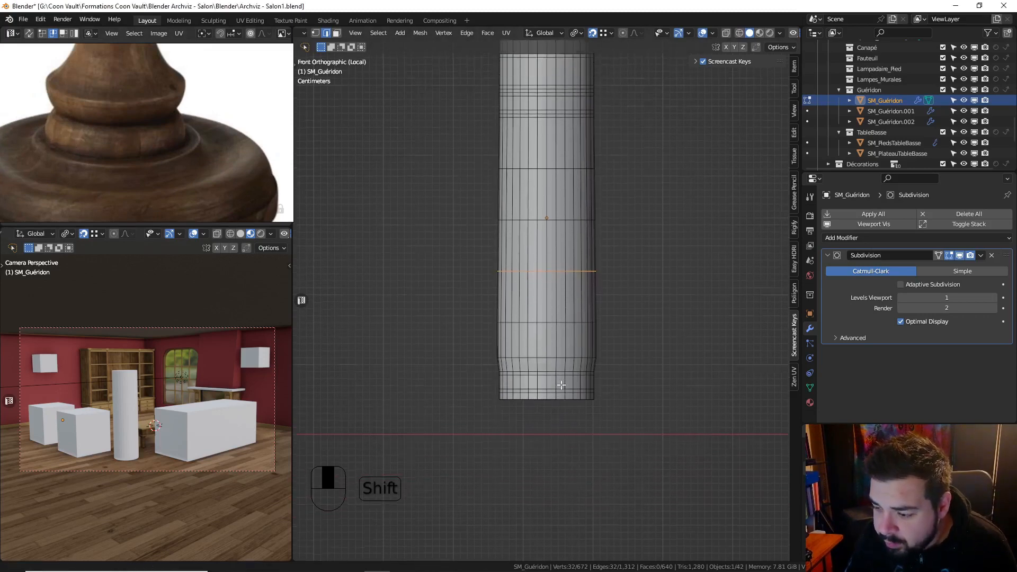
pyautogui.scroll(2, 502, 451)
pyautogui.keyDown('shift'); pyautogui.scroll(-1, 502, 452); pyautogui.keyUp('shift')
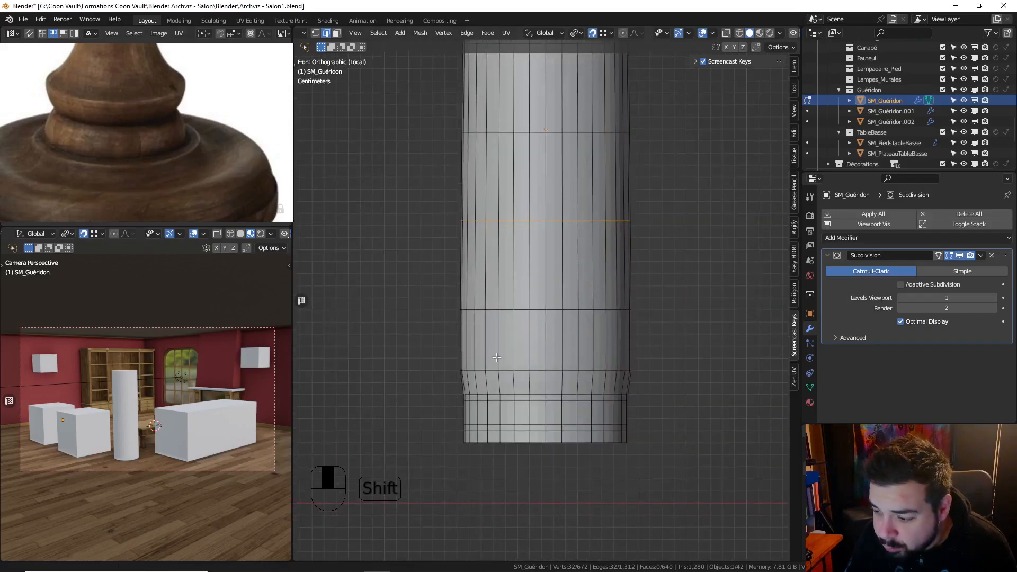
pyautogui.scroll(3, 502, 451)
pyautogui.keyDown('shift'); pyautogui.scroll(-1, 502, 452); pyautogui.keyUp('shift')
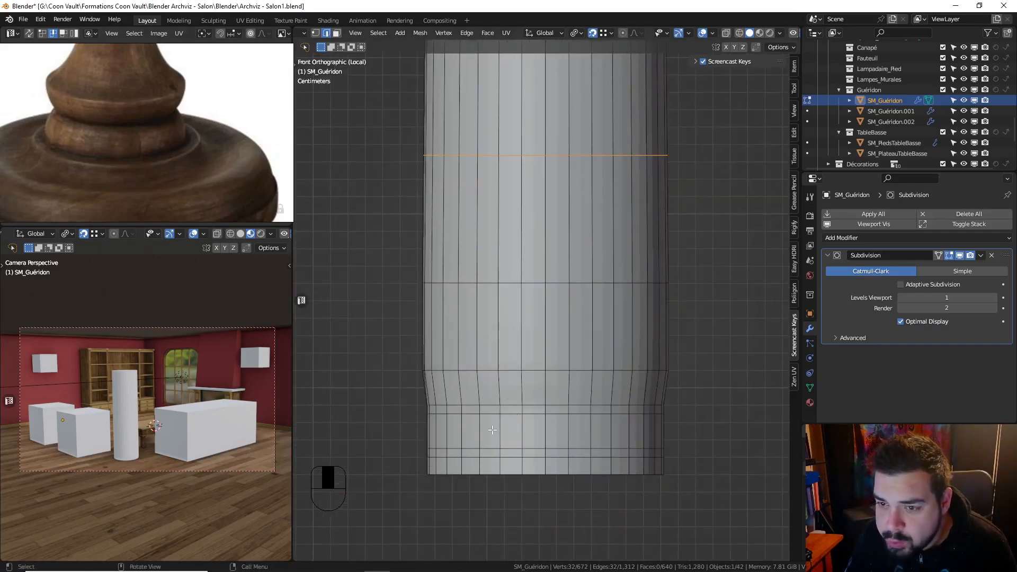
pyautogui.press('ctrl')
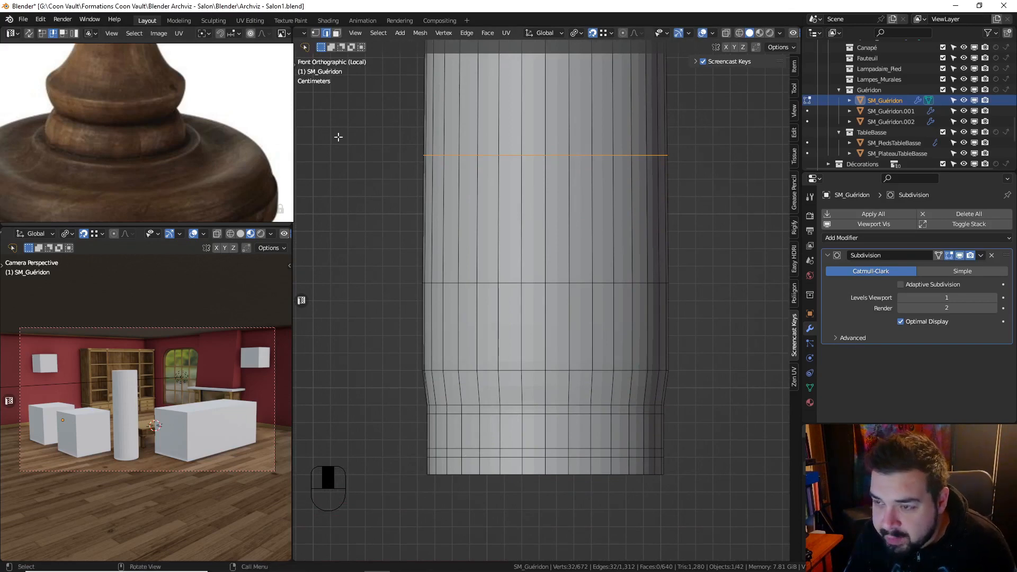
pyautogui.click(336, 34)
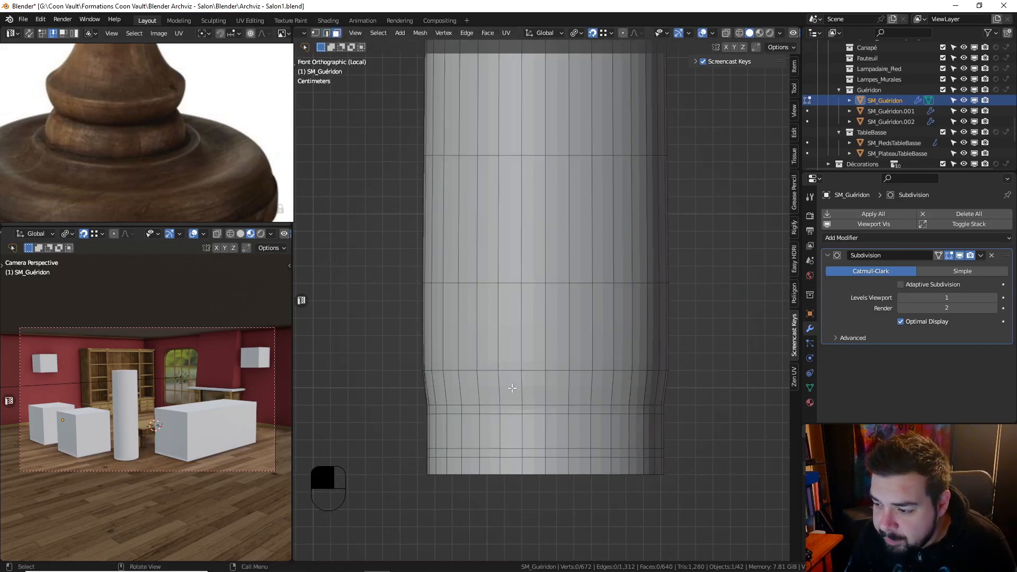
pyautogui.keyDown('alt'); pyautogui.keyDown('shift'); pyautogui.click(522, 407); pyautogui.keyUp('shift'); pyautogui.keyUp('alt')
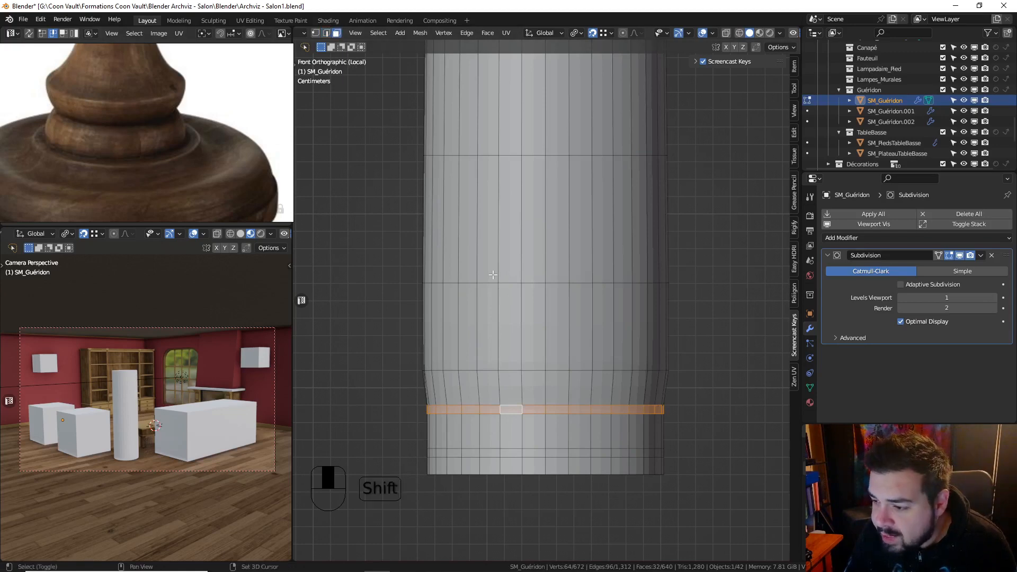
# Compare with the reference pedestal and add the four narrow face rings near the column's top to the selection
pyautogui.keyDown('shift'); pyautogui.moveTo(416, 188); pyautogui.dragTo(421, 226, button='middle'); pyautogui.keyUp('shift')
pyautogui.moveTo(187, 77); pyautogui.dragTo(184, 156, button='middle')
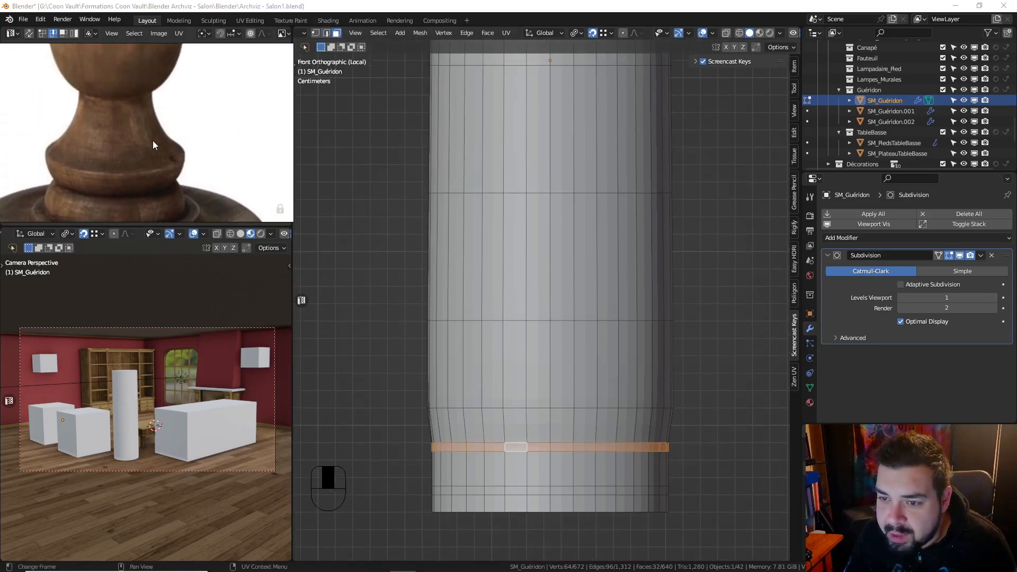
pyautogui.scroll(-3, 148, 135)
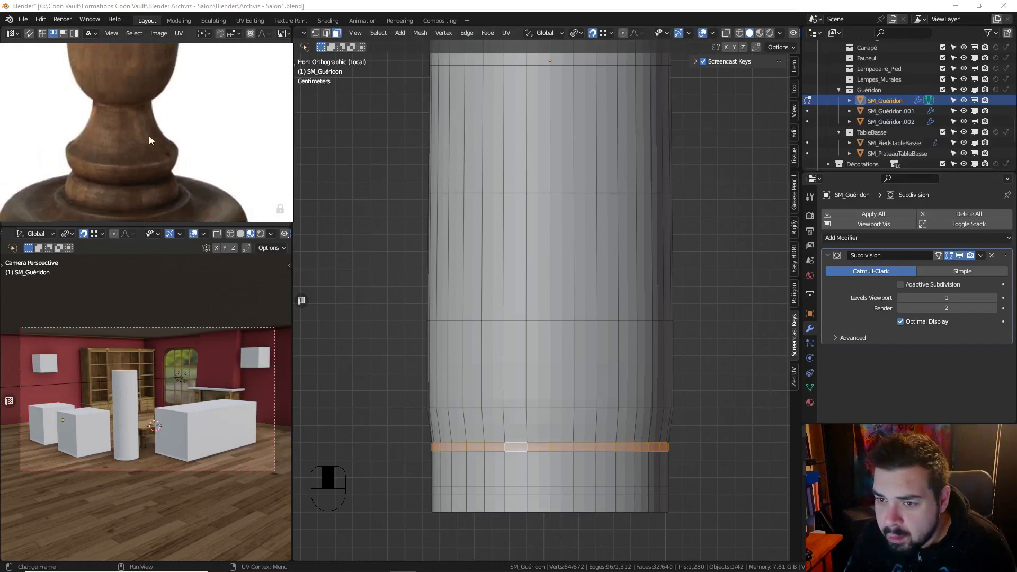
pyautogui.moveTo(218, 114); pyautogui.dragTo(216, 185, button='middle')
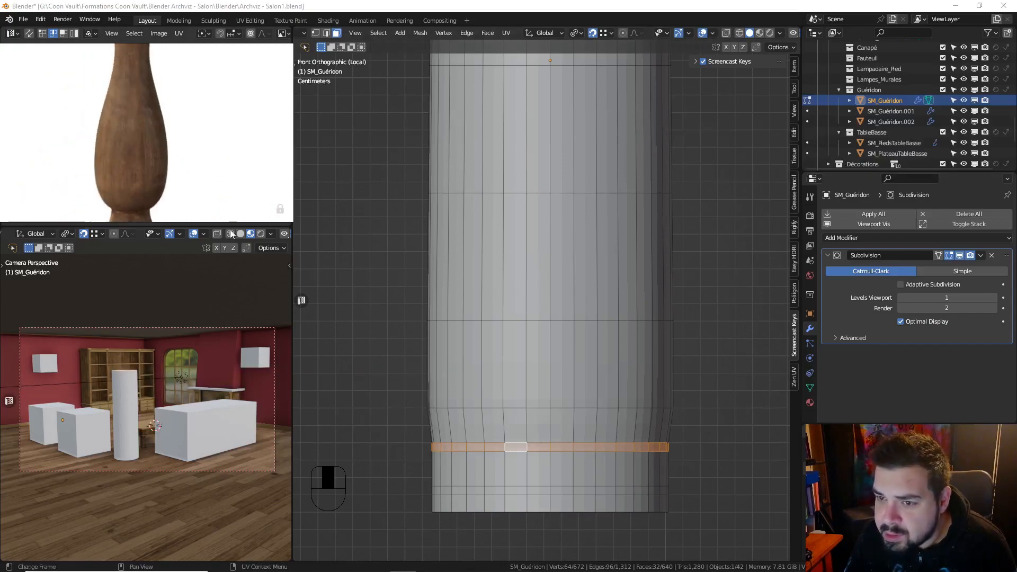
pyautogui.moveTo(216, 119); pyautogui.dragTo(213, 184, button='middle')
pyautogui.keyDown('shift'); pyautogui.moveTo(501, 155); pyautogui.dragTo(519, 86, button='middle'); pyautogui.keyUp('shift')
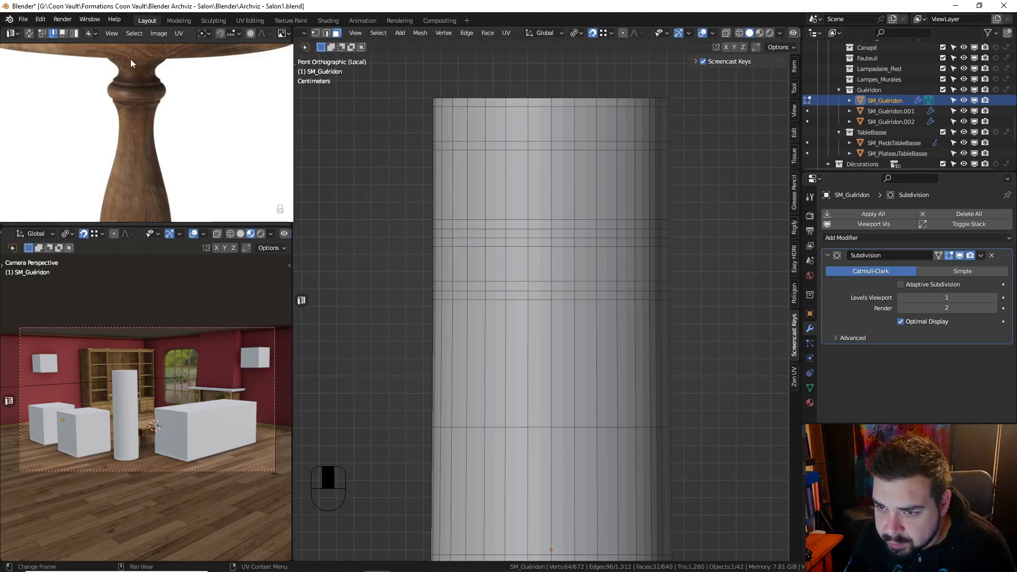
pyautogui.keyDown('alt'); pyautogui.keyDown('shift'); pyautogui.click(538, 145); pyautogui.keyUp('shift'); pyautogui.keyUp('alt')
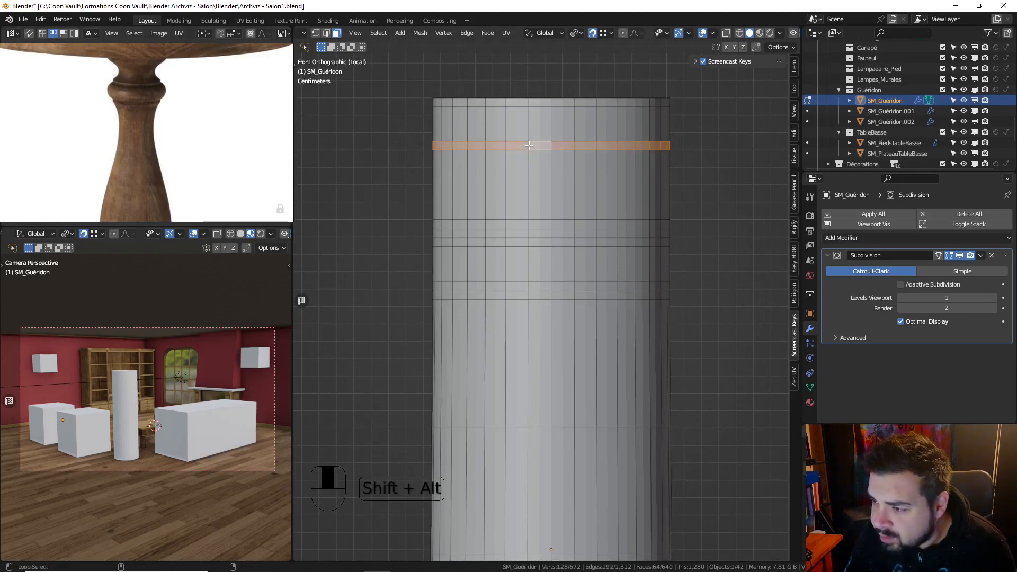
pyautogui.keyDown('alt'); pyautogui.keyDown('shift'); pyautogui.click(525, 225); pyautogui.keyUp('shift'); pyautogui.keyUp('alt')
pyautogui.keyDown('alt'); pyautogui.keyDown('shift'); pyautogui.click(533, 242); pyautogui.keyUp('shift'); pyautogui.keyUp('alt')
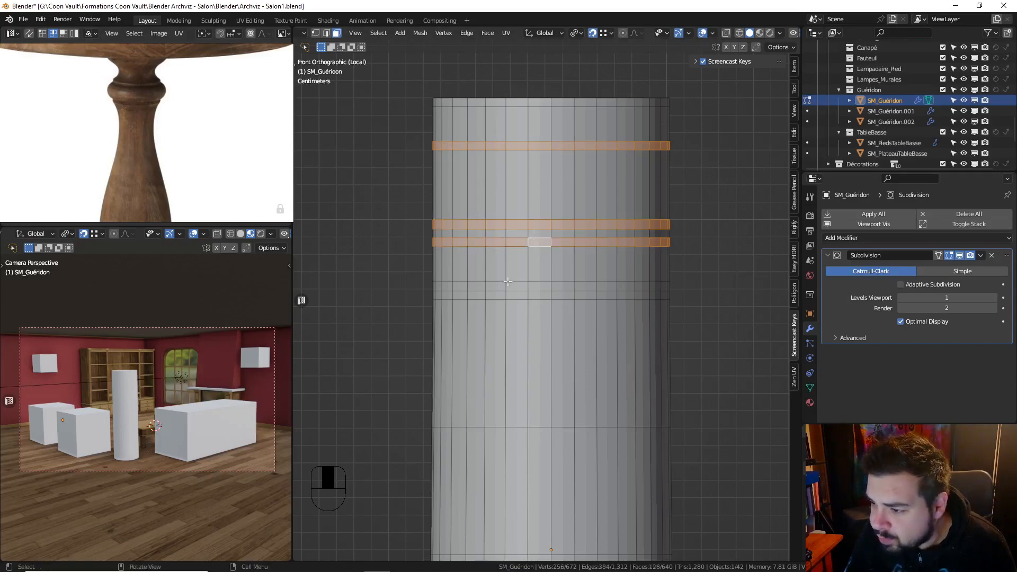
pyautogui.keyDown('alt'); pyautogui.keyDown('shift'); pyautogui.click(528, 287); pyautogui.keyUp('shift'); pyautogui.keyUp('alt')
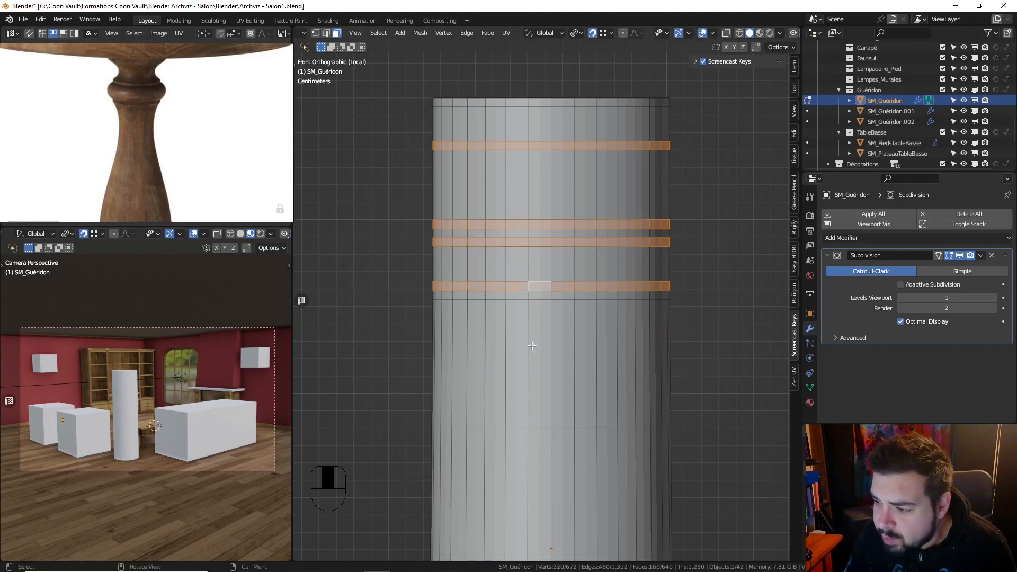
# Extrude the selected face rings inward at scale 0.9 with Z locked to carve grooves, and return to Object Mode
pyautogui.scroll(-3, 612, 258)
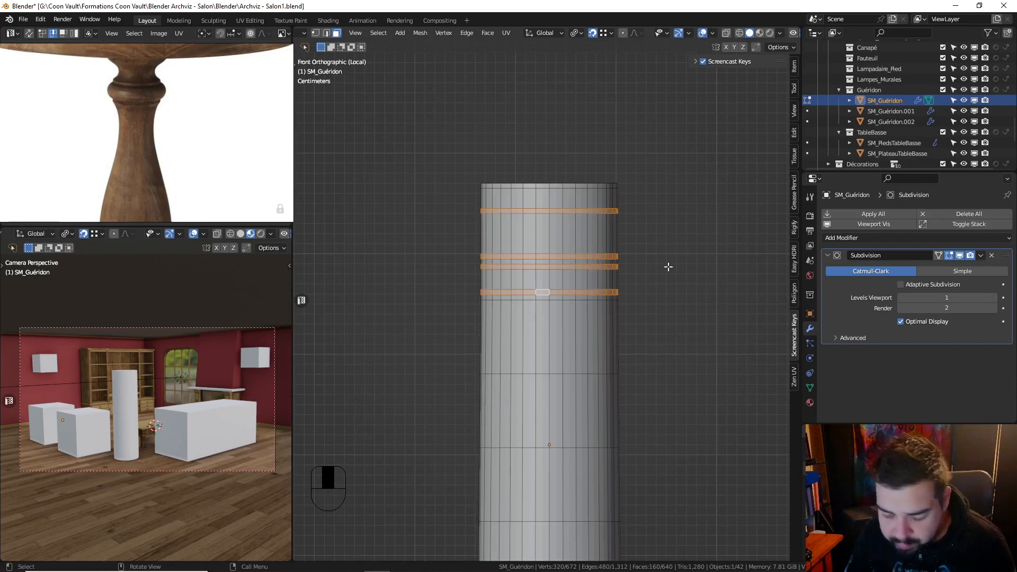
pyautogui.press('e')
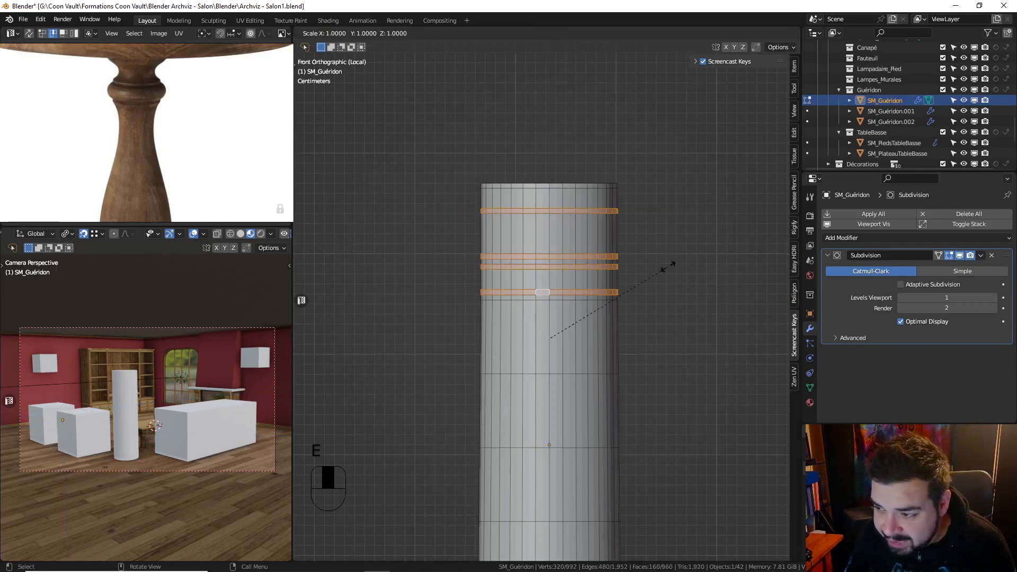
pyautogui.hotkey('shift', 'z')
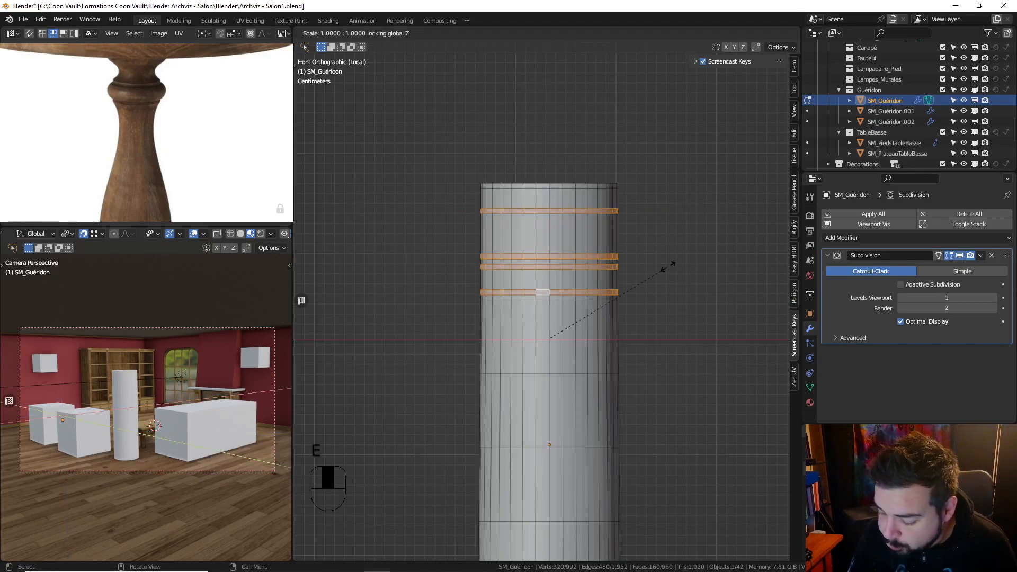
pyautogui.write('0.9')
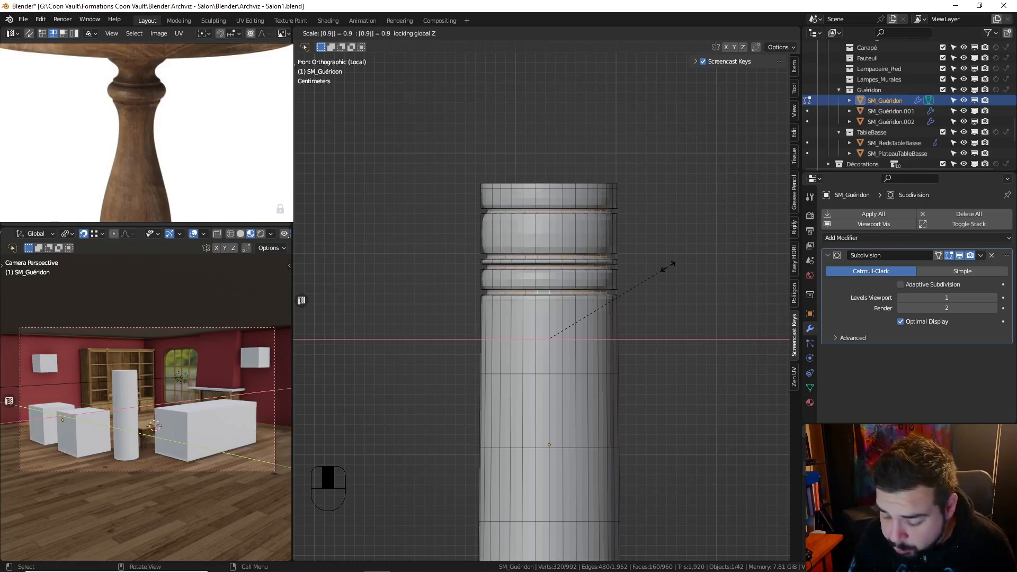
pyautogui.press('Return')
pyautogui.moveTo(665, 265); pyautogui.dragTo(663, 262, button='middle')
pyautogui.press('Tab')
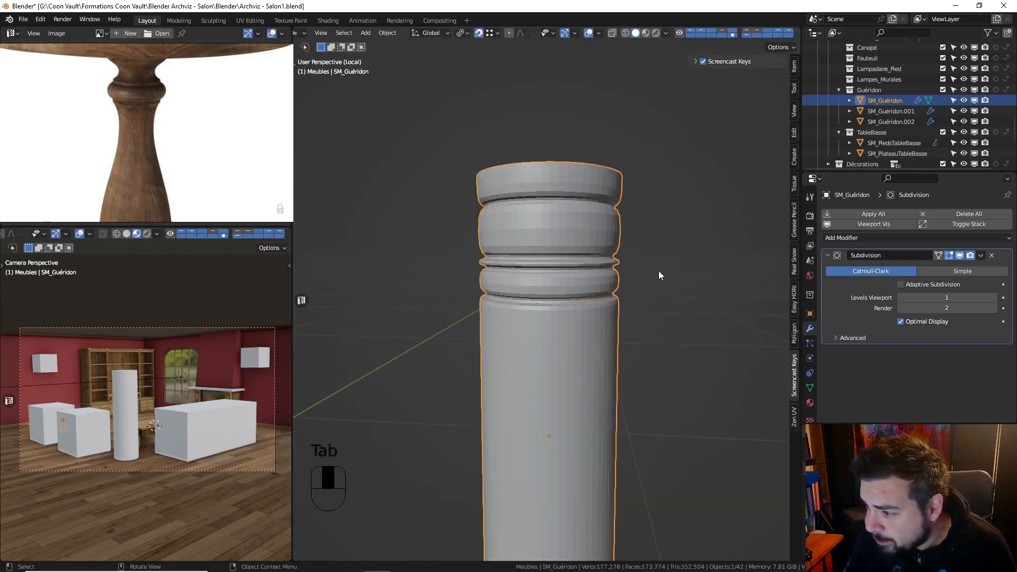
# Add a Bevel modifier with 2 segments to the column
pyautogui.click(848, 239)
pyautogui.click(812, 279)
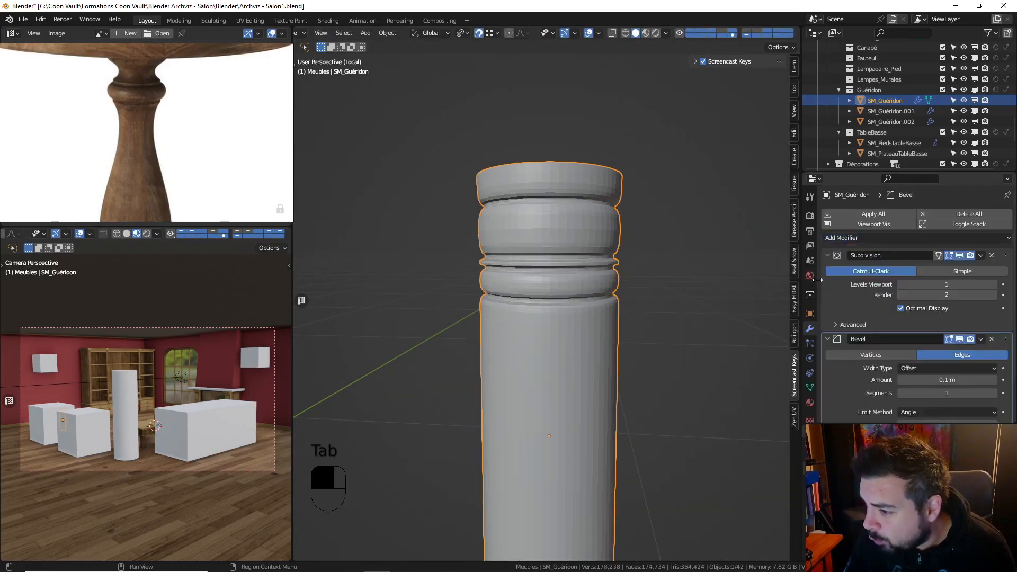
pyautogui.click(996, 393)
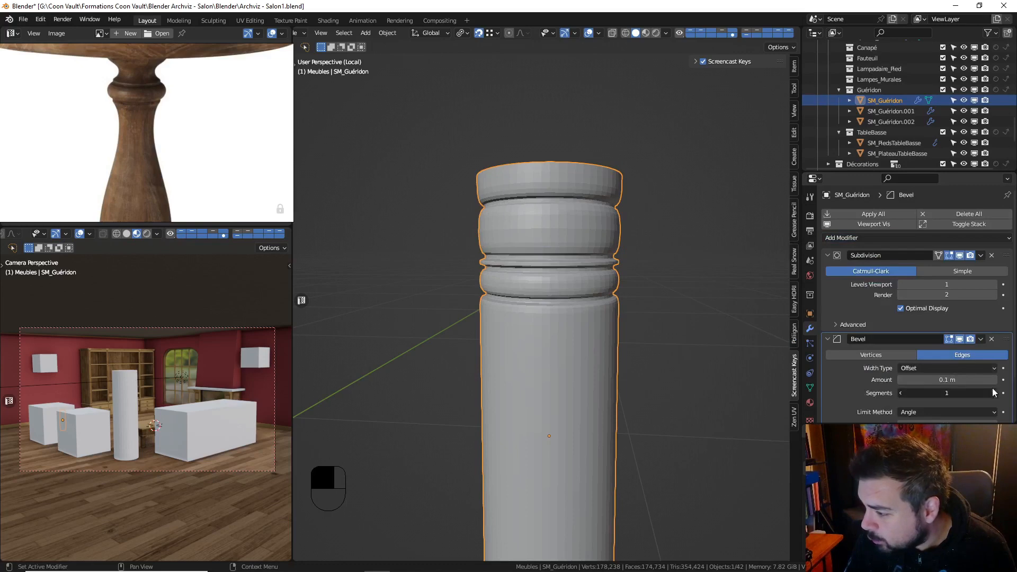
# Enable Auto Smooth on the column and add a Weighted Normal modifier
pyautogui.press('q')
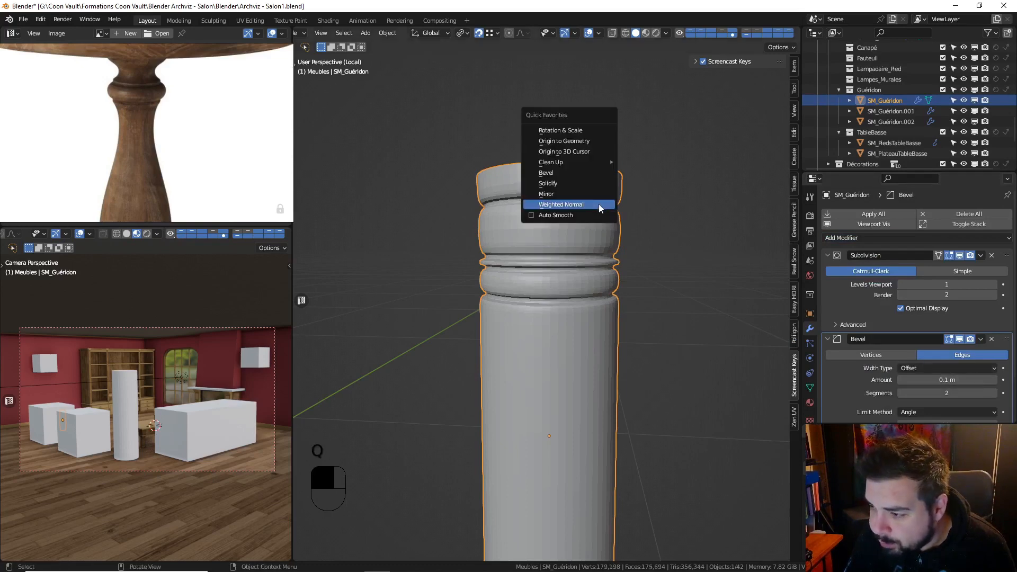
pyautogui.click(615, 215)
pyautogui.press('q')
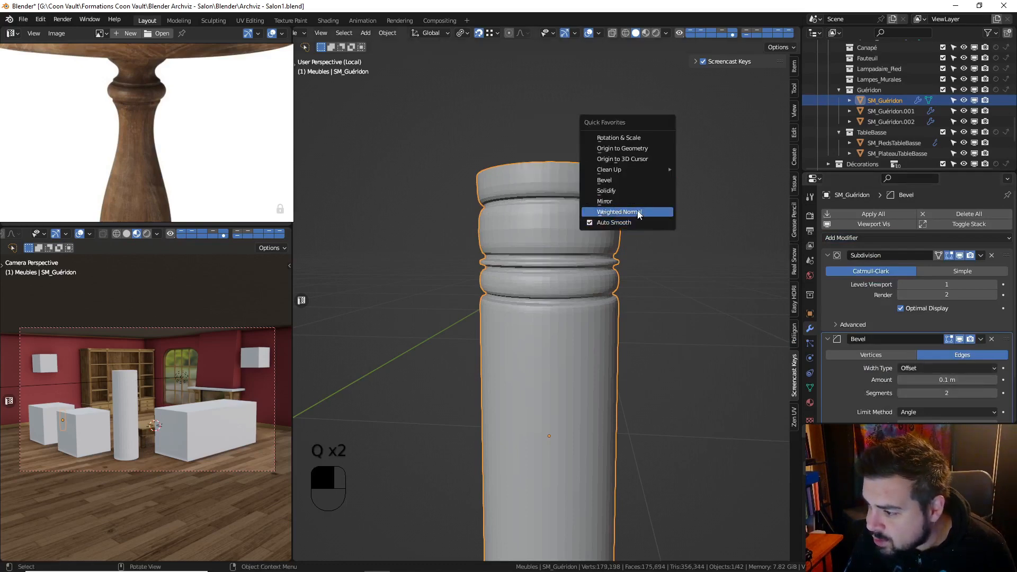
pyautogui.click(636, 211)
# Extrude the column's open top rim inward at scale 0.9 with Z locked and close it with Grid Fill
pyautogui.press('Tab')
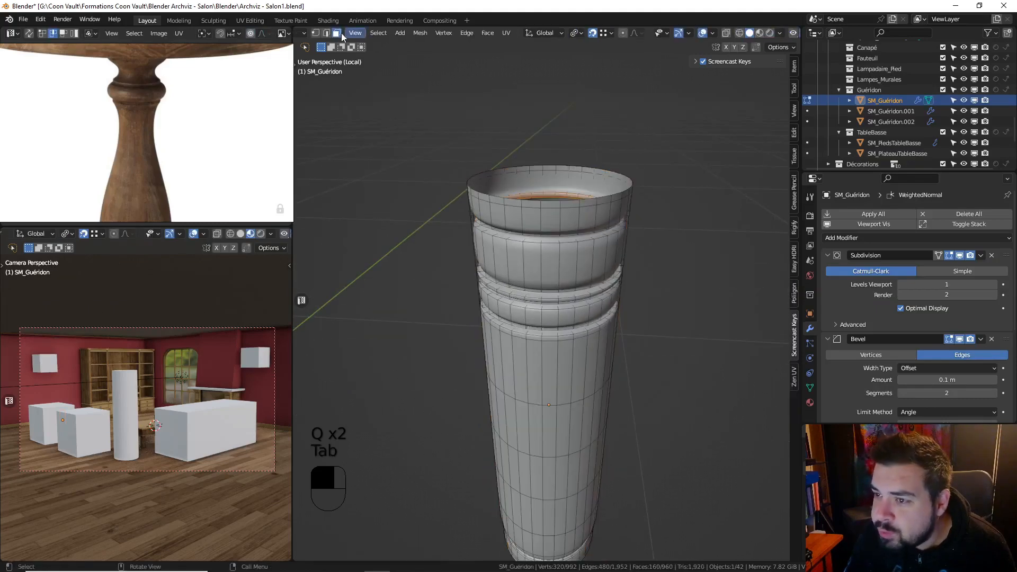
pyautogui.keyDown('alt'); pyautogui.click(569, 191); pyautogui.keyUp('alt')
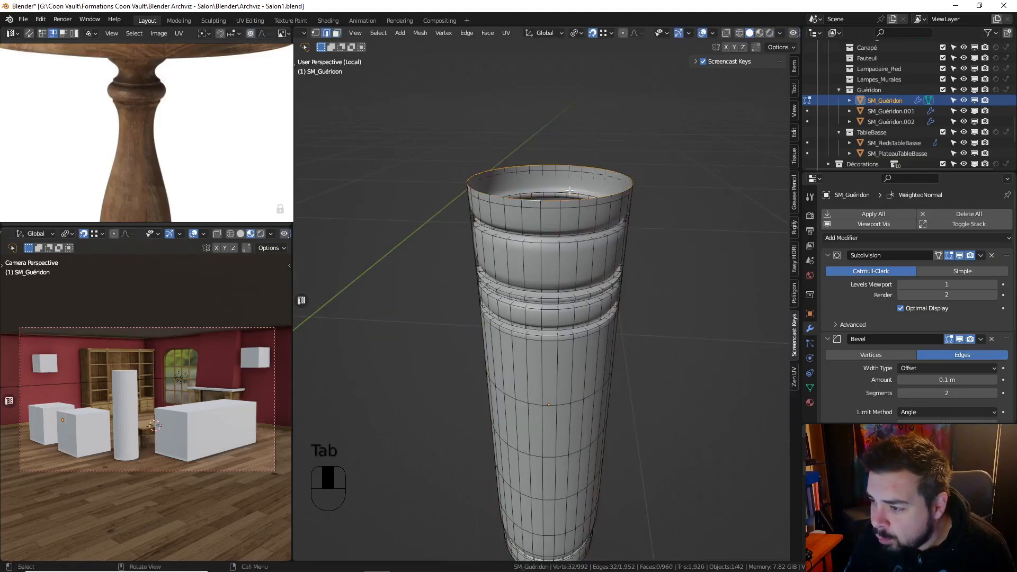
pyautogui.press('e')
pyautogui.press('s')
pyautogui.hotkey('shift', 'z')
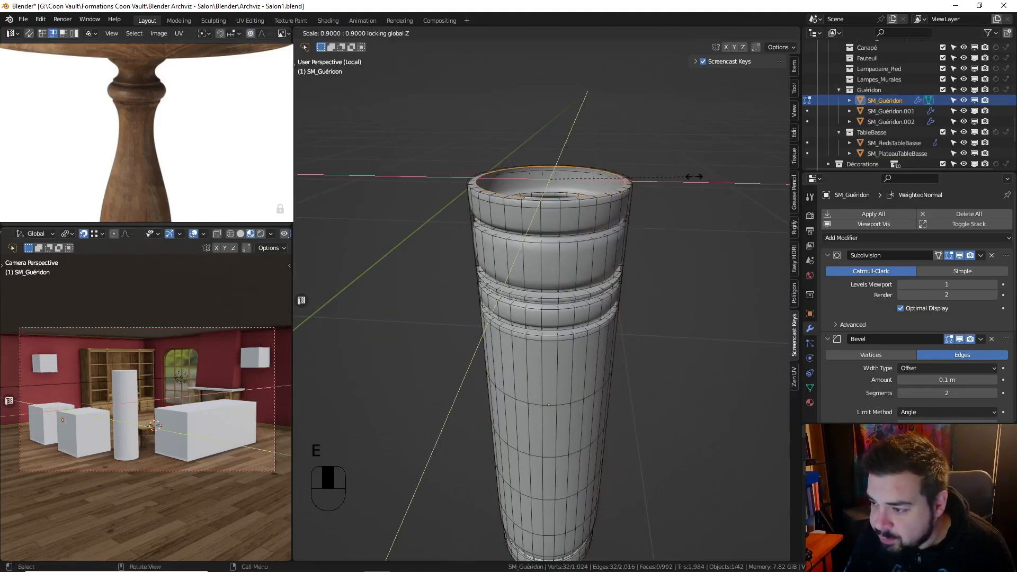
pyautogui.click(686, 177)
pyautogui.press('q')
pyautogui.click(647, 207)
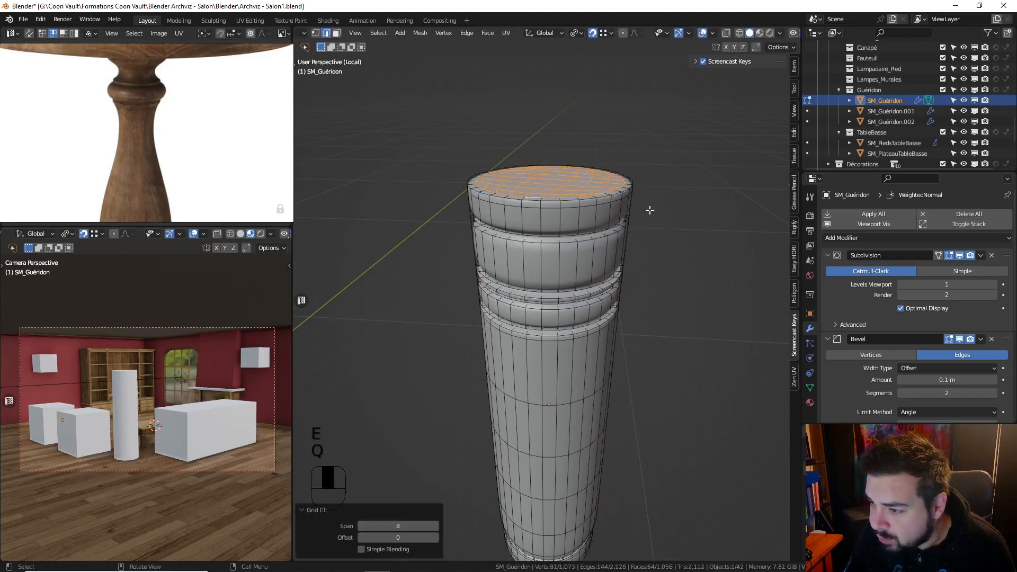
# Extrude the column's open bottom rim inward at scale 0.9 with Z locked and close it with Grid Fill
pyautogui.scroll(-4, 628, 365)
pyautogui.moveTo(628, 365); pyautogui.dragTo(555, 324, button='middle')
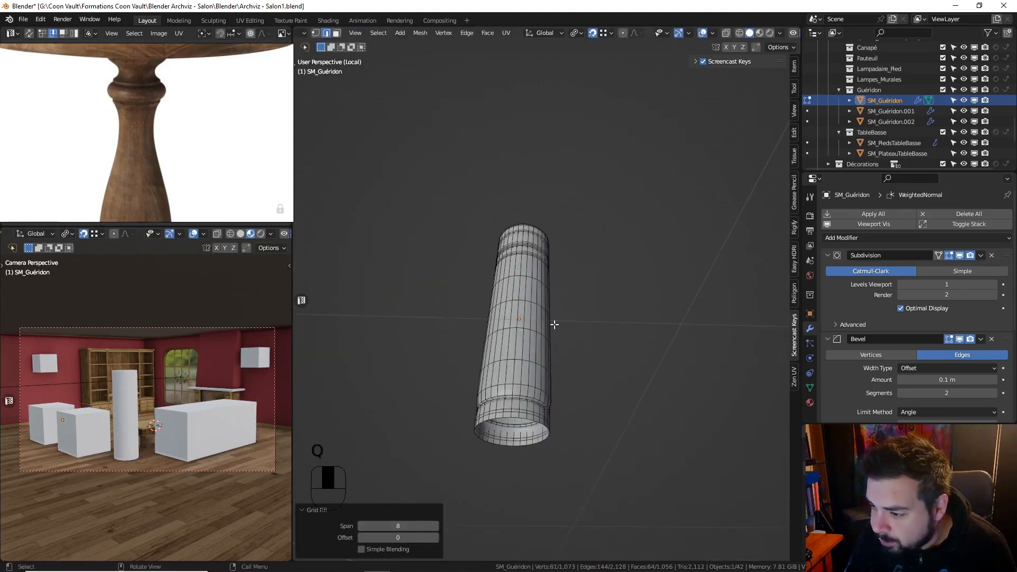
pyautogui.keyDown('alt'); pyautogui.click(511, 418); pyautogui.keyUp('alt')
pyautogui.press('e')
pyautogui.press('s')
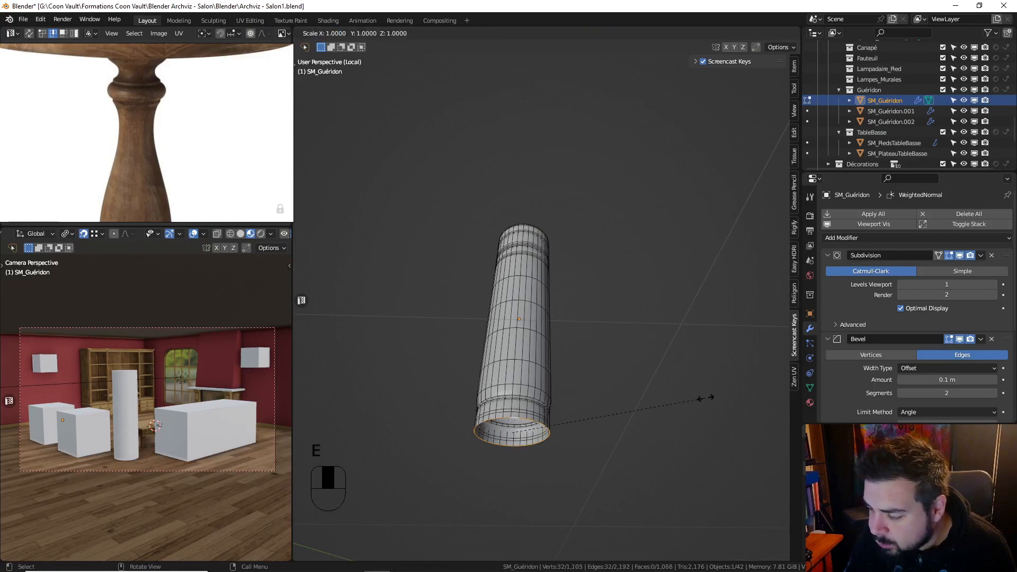
pyautogui.hotkey('shift', 'z')
pyautogui.click(678, 401)
pyautogui.press('q')
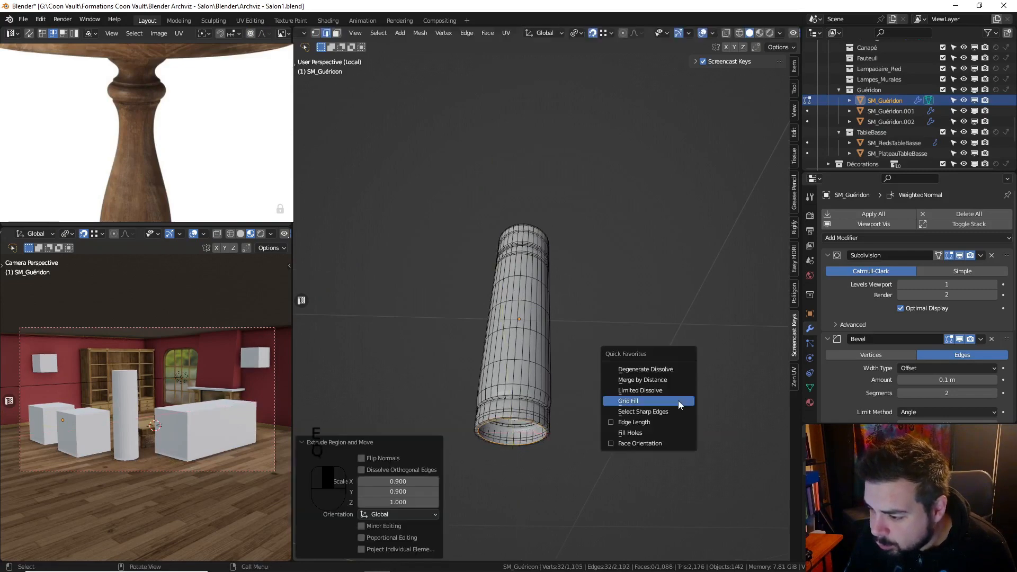
pyautogui.click(678, 401)
# Apply the column's rotation and scale, set its origin to geometry, and view it from the front
pyautogui.press('Tab')
pyautogui.press('q')
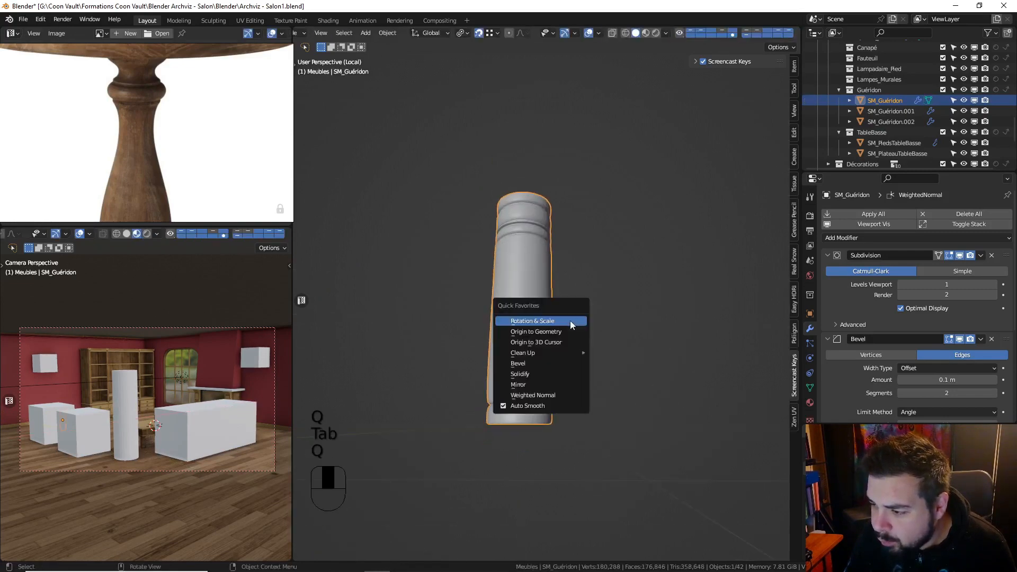
pyautogui.click(570, 320)
pyautogui.press('q')
pyautogui.click(560, 328)
pyautogui.press('KP_1')
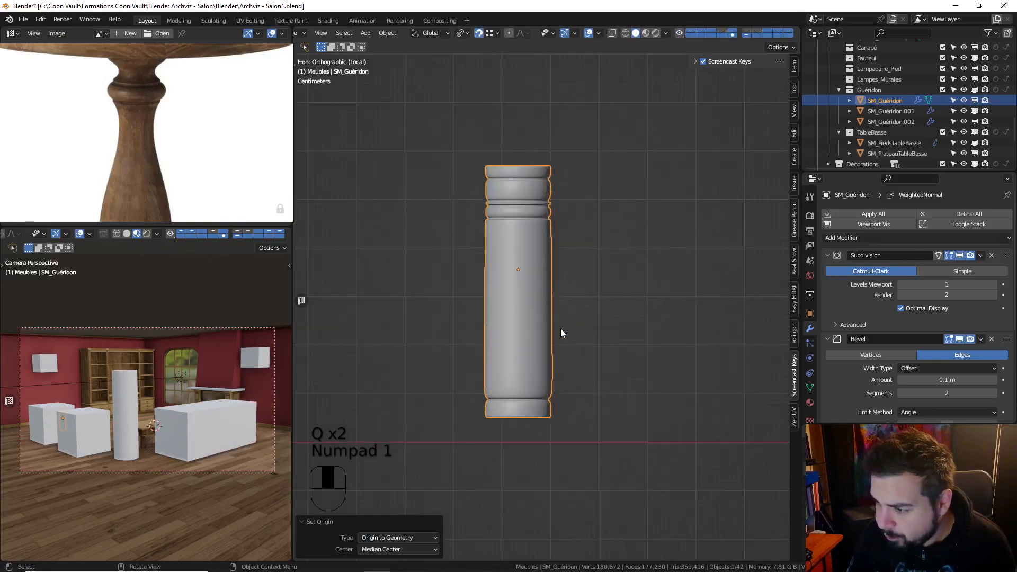
# In Edit Mode, add a centred edge loop to the column's topmost band, above the first groove
pyautogui.scroll(-5, 176, 176)
pyautogui.scroll(5, 180, 149)
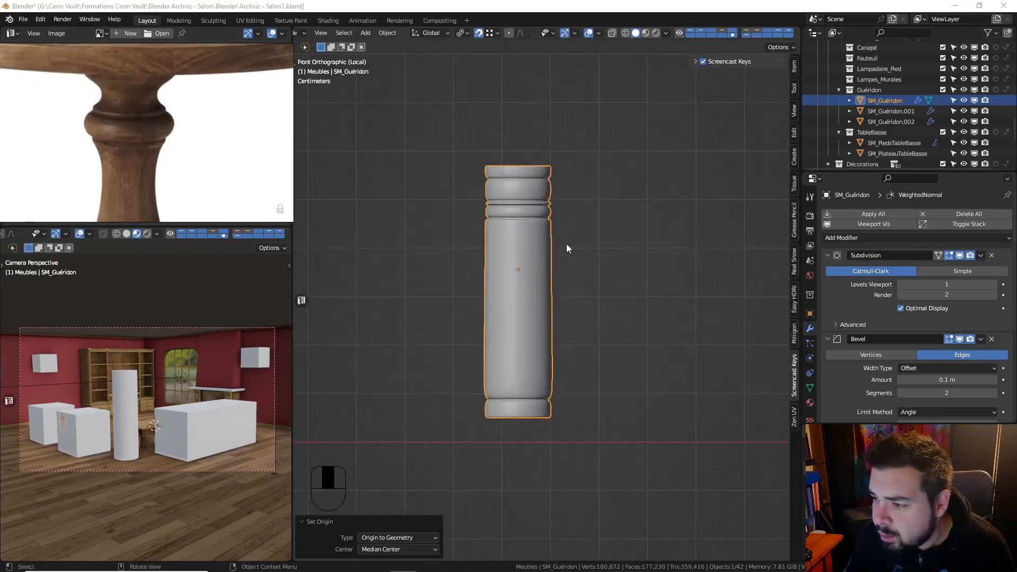
pyautogui.press('Tab')
pyautogui.moveTo(536, 230)
pyautogui.keyDown('shift'); pyautogui.mouseDown(button='middle')
pyautogui.moveTo(536, 296)
pyautogui.moveTo(528, 182)
pyautogui.moveTo(529, 230)
pyautogui.moveTo(543, 224)
pyautogui.mouseUp(button='middle'); pyautogui.keyUp('shift')
pyautogui.scroll(1, 537, 295)
pyautogui.scroll(5, 530, 231)
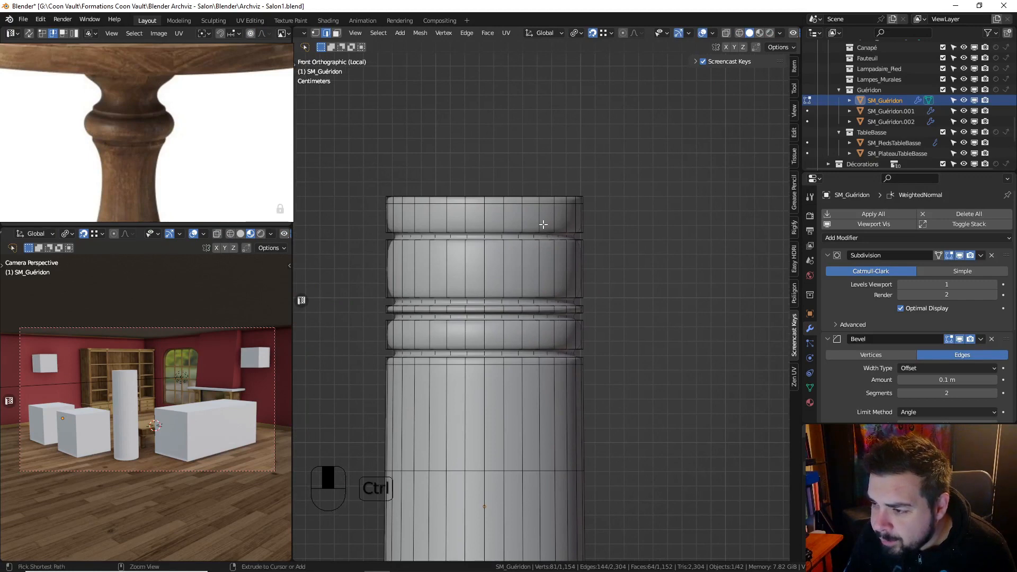
pyautogui.hotkey('ctrl', 'r')
pyautogui.click(545, 222)
pyautogui.rightClick(545, 221)
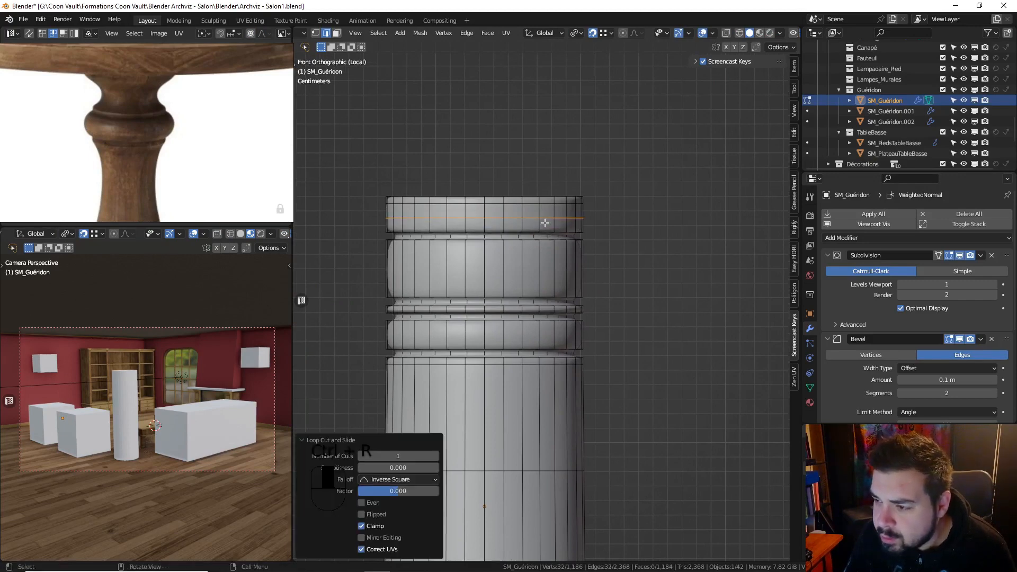
# Scale the topmost band's new edge loop to 1.2 with Z locked and bevel it into a rounded rim, 5 segments, about 0.015 m wide
pyautogui.press('s')
pyautogui.hotkey('shift', 'z')
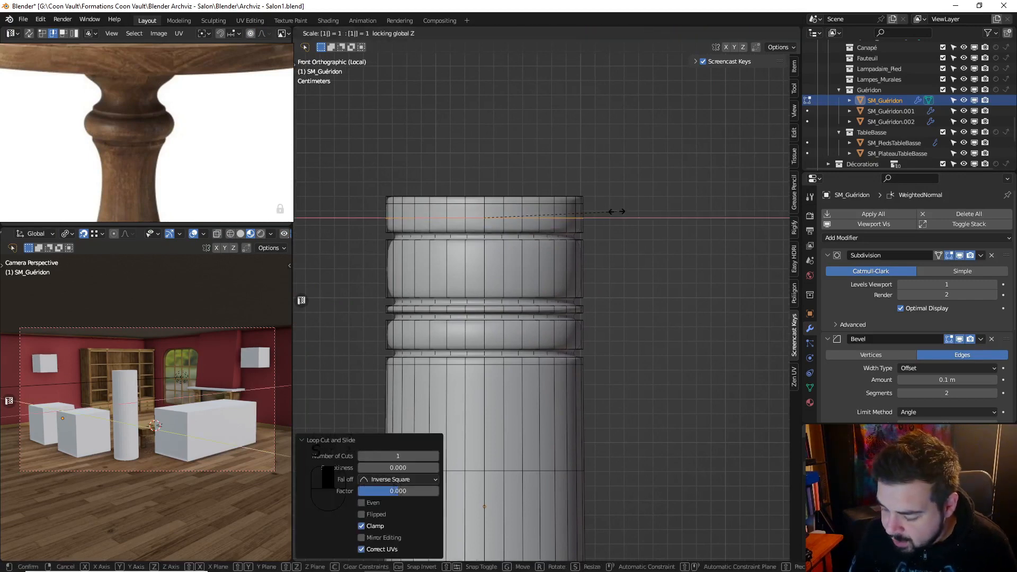
pyautogui.write('1.2')
pyautogui.press('Return')
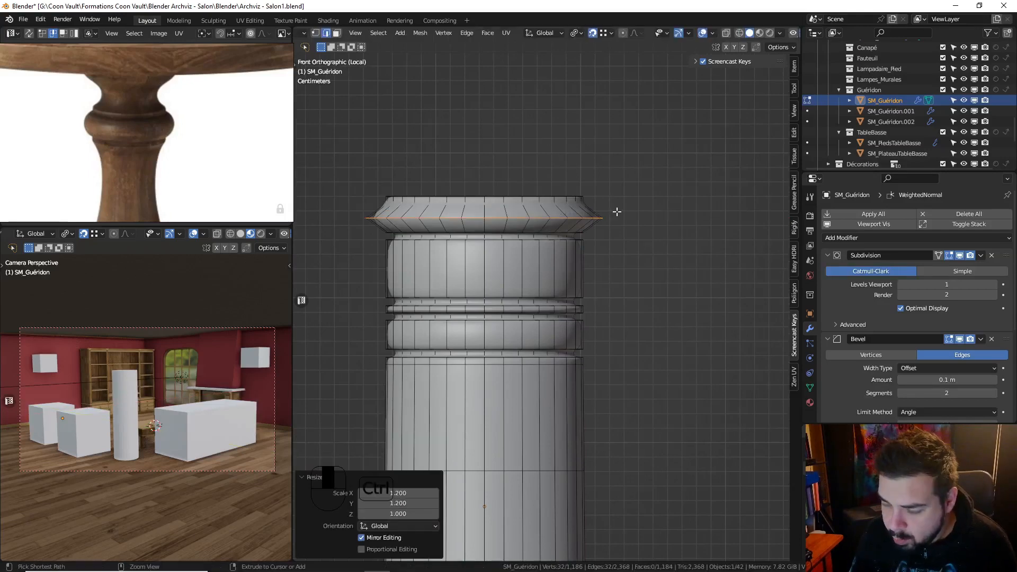
pyautogui.hotkey('ctrl', 'b')
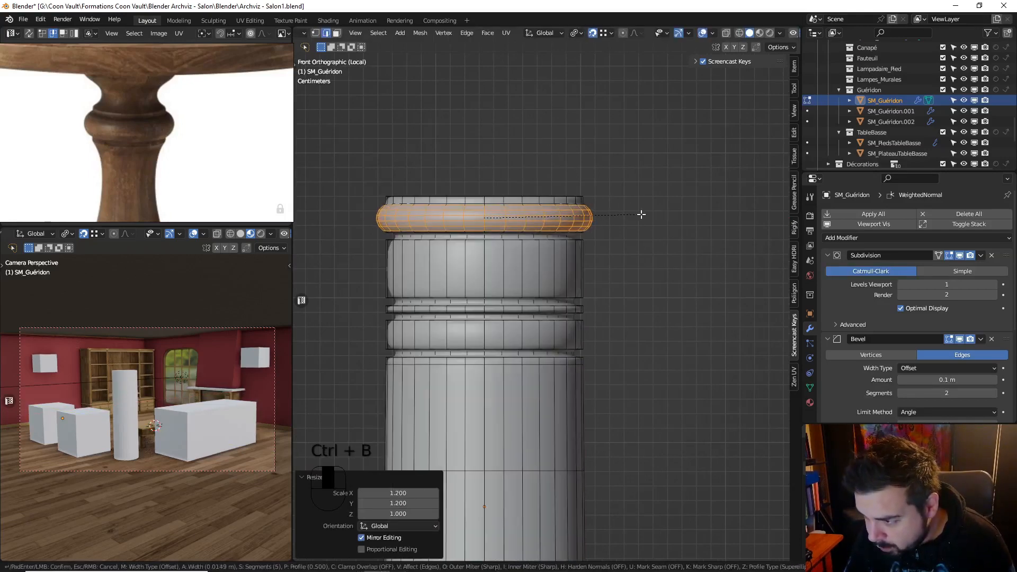
pyautogui.click(641, 214)
pyautogui.keyDown('shift'); pyautogui.moveTo(542, 249); pyautogui.dragTo(549, 228, button='middle'); pyautogui.keyUp('shift')
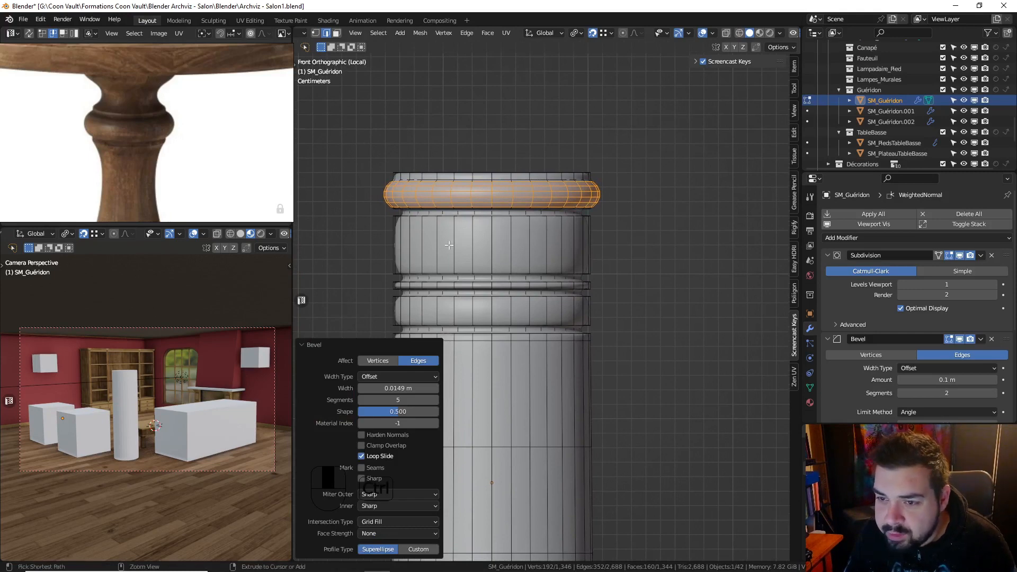
# Add a centred edge loop to the tall band below the rounded rim and scale it to 0.5 with Z locked
pyautogui.hotkey('ctrl', 'r')
pyautogui.click(510, 245)
pyautogui.rightClick(695, 223)
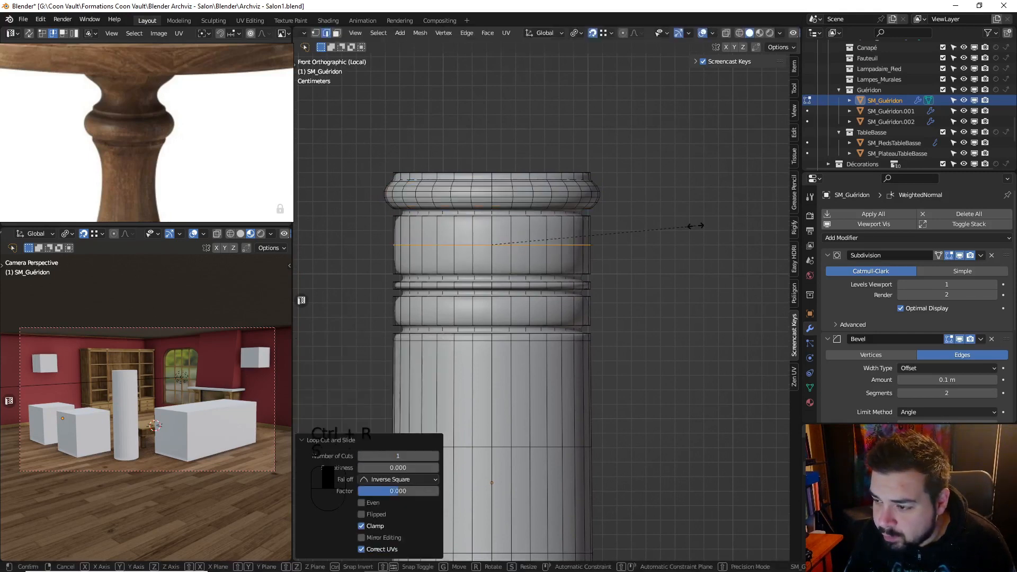
pyautogui.press('s')
pyautogui.hotkey('shift', 'z')
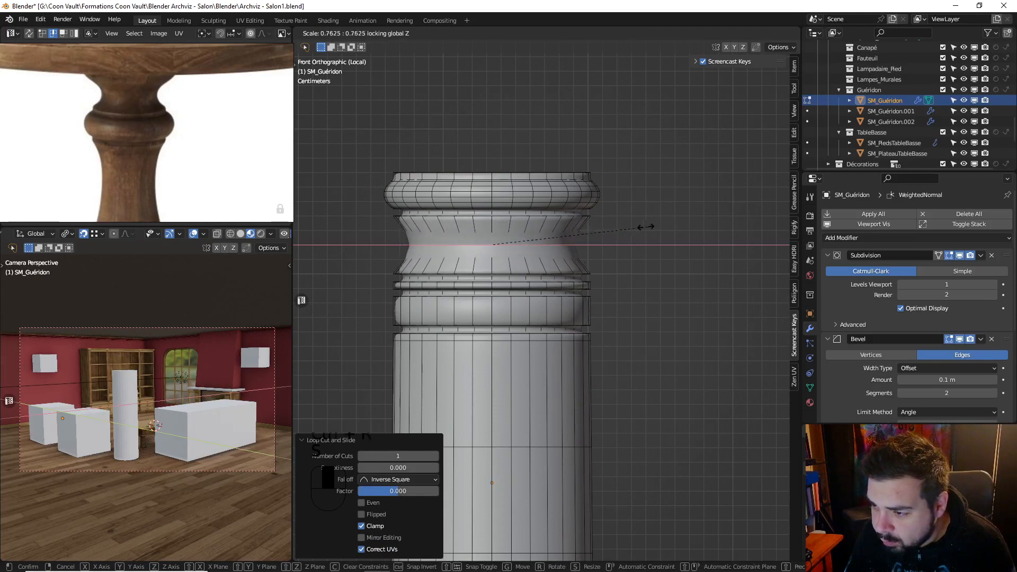
pyautogui.write('.5')
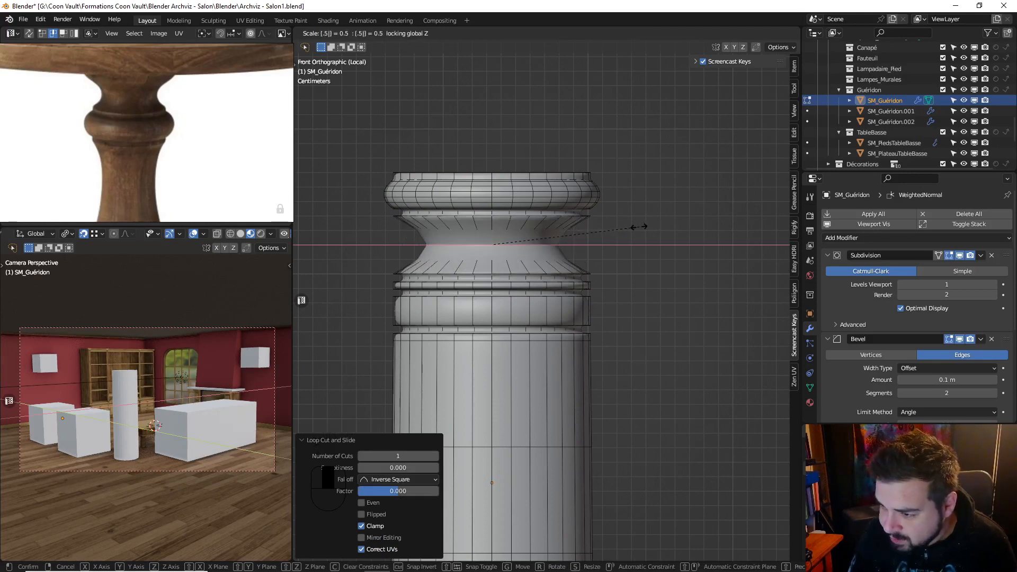
pyautogui.press('Return')
# Bevel the narrowed loop into a concave neck spanning the whole band, with 5 segments and Clamp Overlap enabled
pyautogui.hotkey('ctrl', 'b')
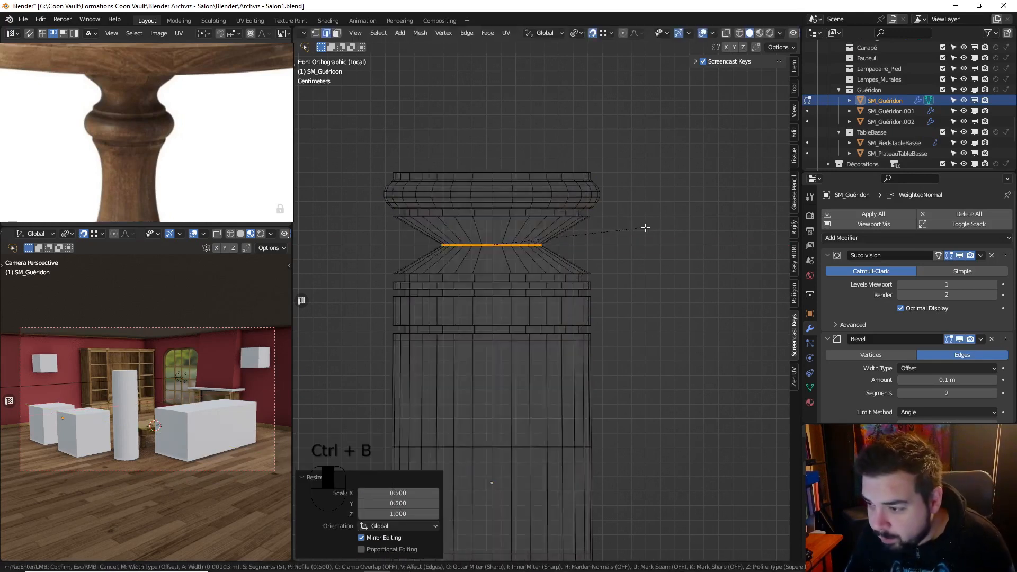
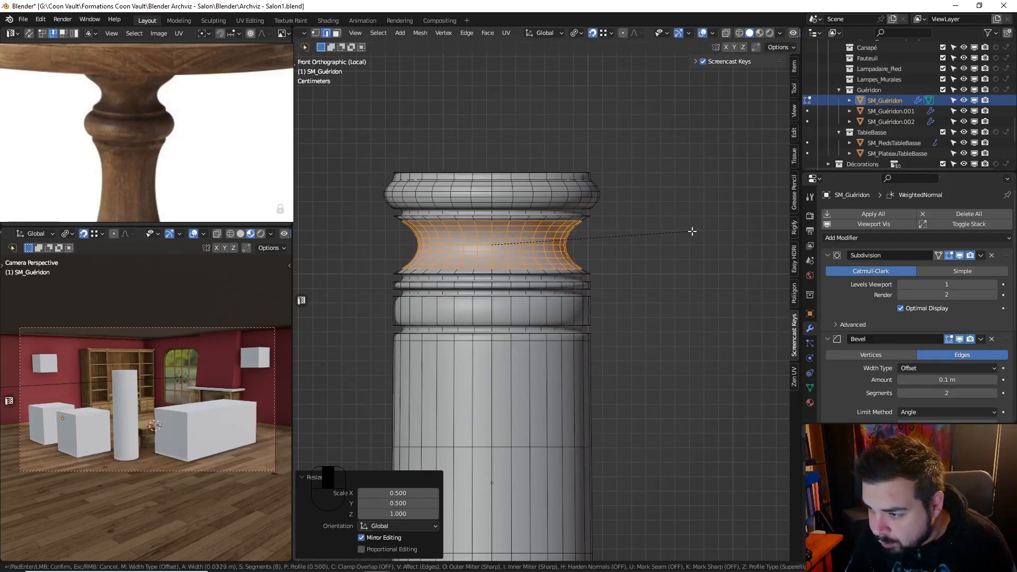
pyautogui.rightClick(698, 234)
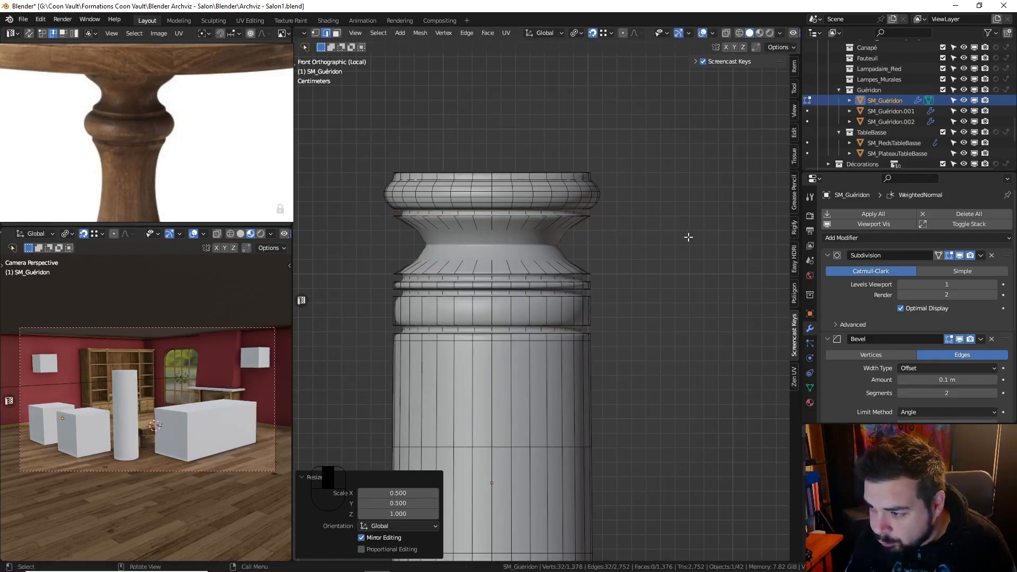
pyautogui.hotkey('ctrl', 'b')
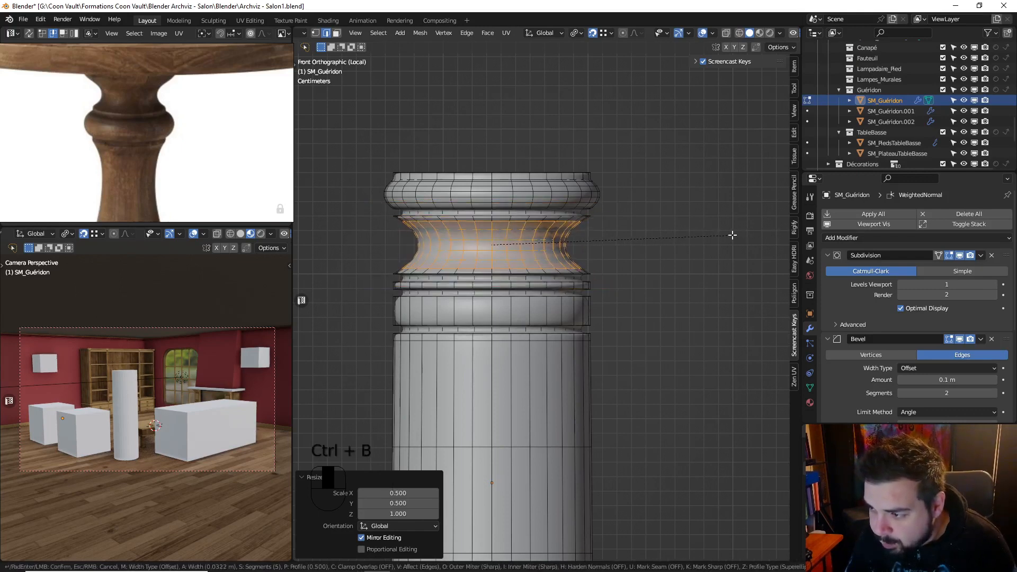
pyautogui.click(731, 234)
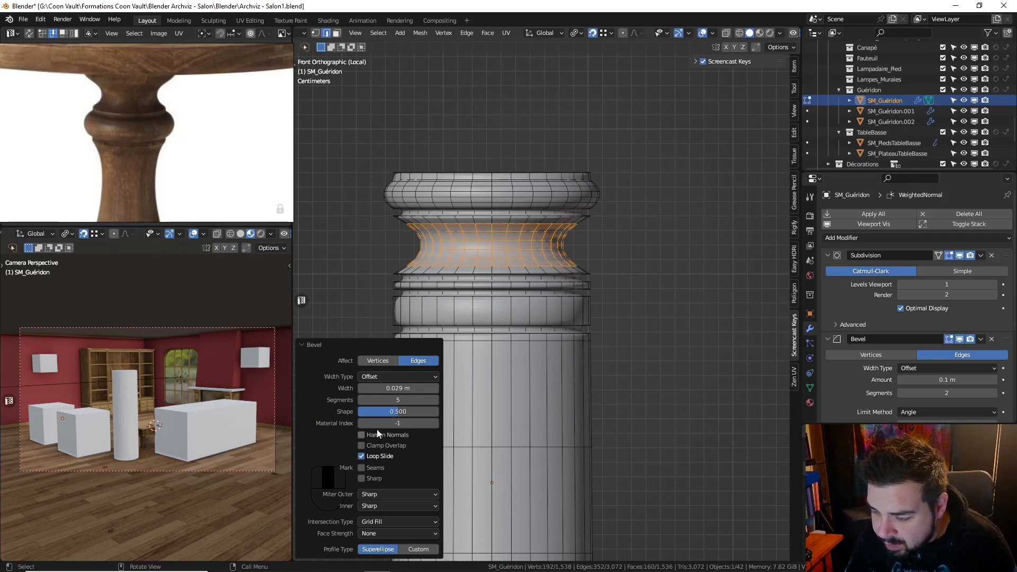
pyautogui.click(361, 445)
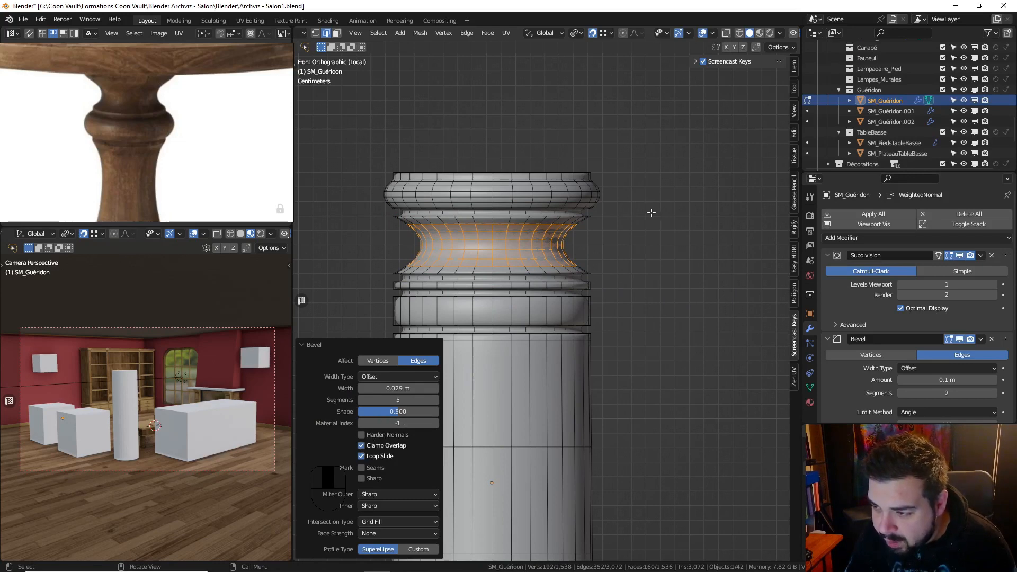
pyautogui.hotkey('ctrl', 'z')
pyautogui.hotkey('ctrl', 'b')
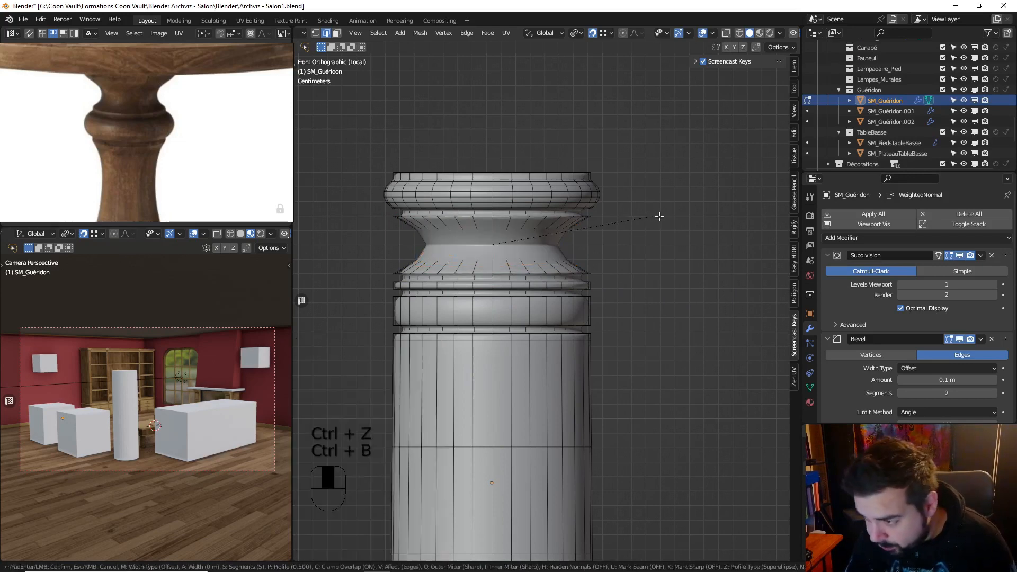
pyautogui.click(744, 221)
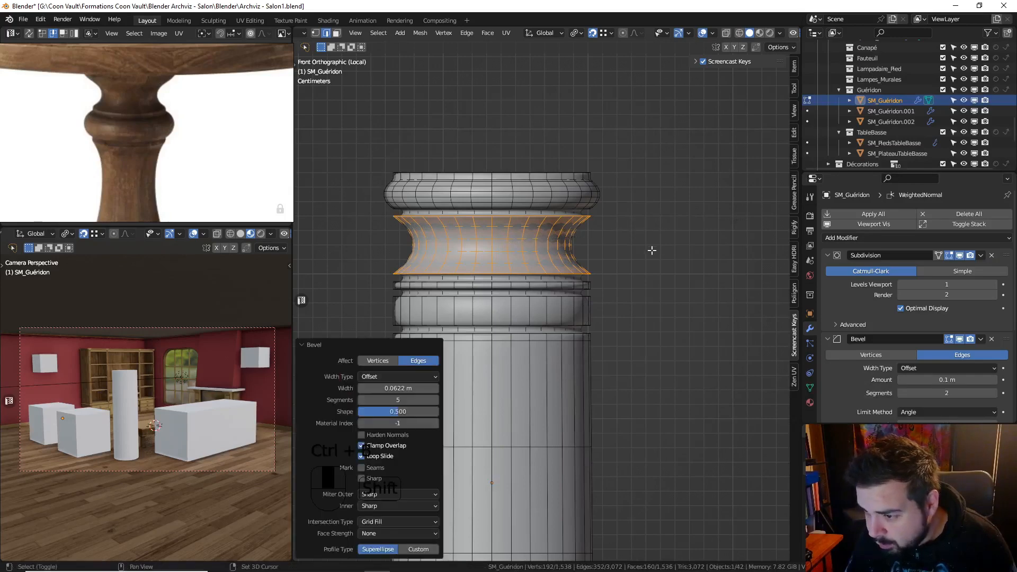
# Select the whole column mesh and clean it up with Degenerate Dissolve and Merge by Distance
pyautogui.keyDown('shift'); pyautogui.moveTo(652, 250); pyautogui.dragTo(663, 213, button='middle'); pyautogui.keyUp('shift')
pyautogui.press('a')
pyautogui.press('a')
pyautogui.press('q')
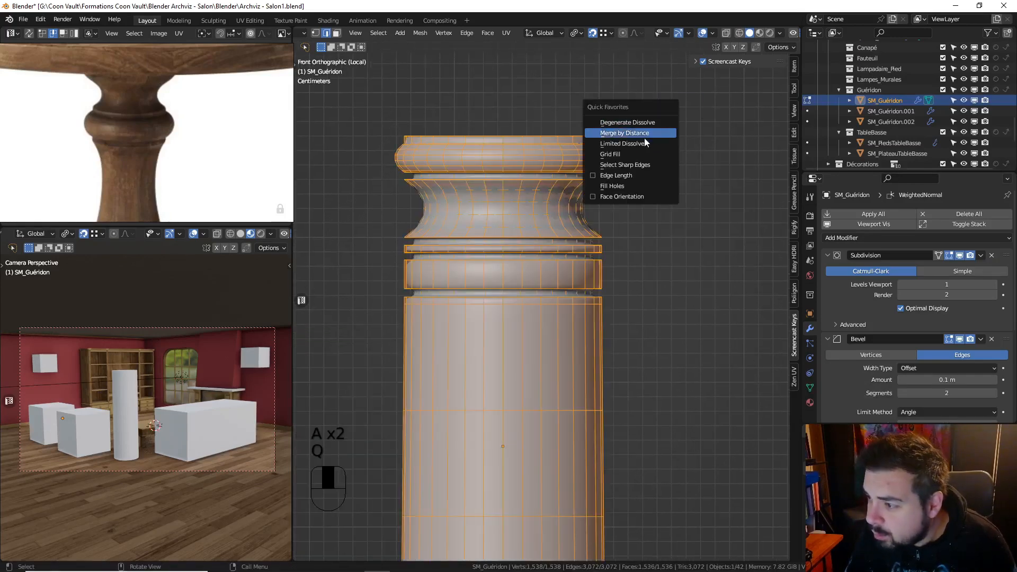
pyautogui.click(643, 123)
pyautogui.press('q')
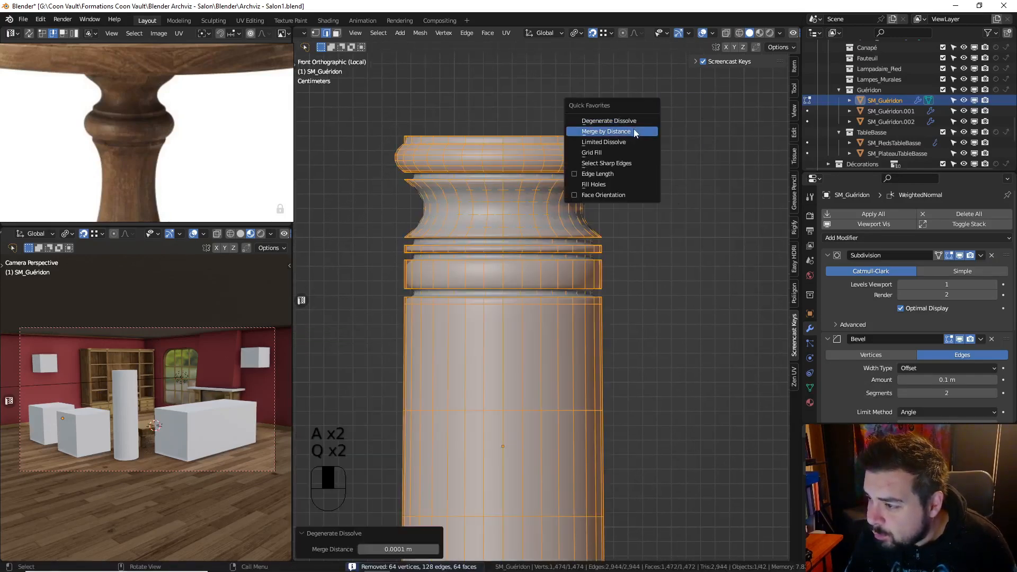
pyautogui.click(633, 128)
# Try a Limited Dissolve on the whole column mesh and undo it
pyautogui.press('q')
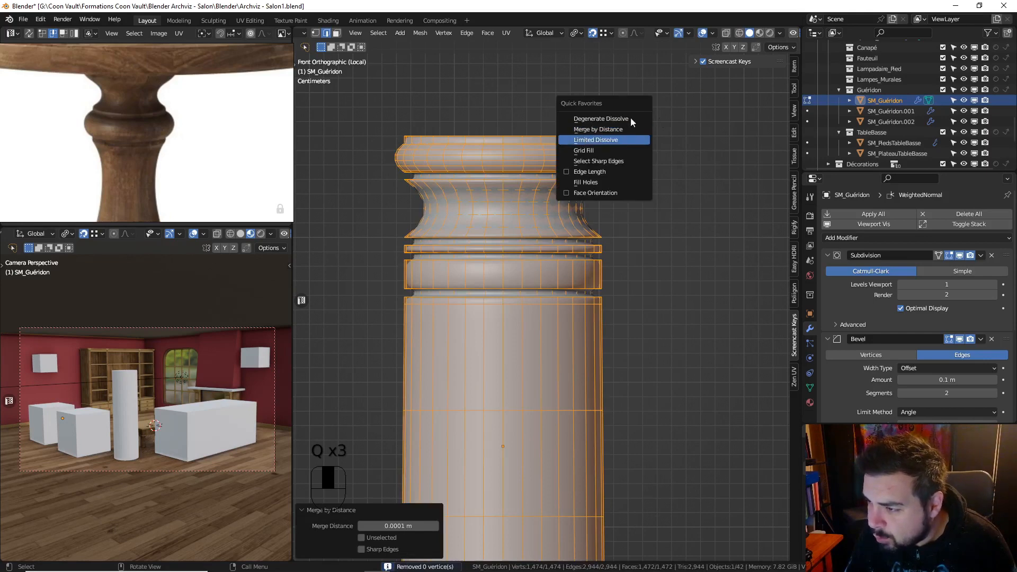
pyautogui.click(565, 140)
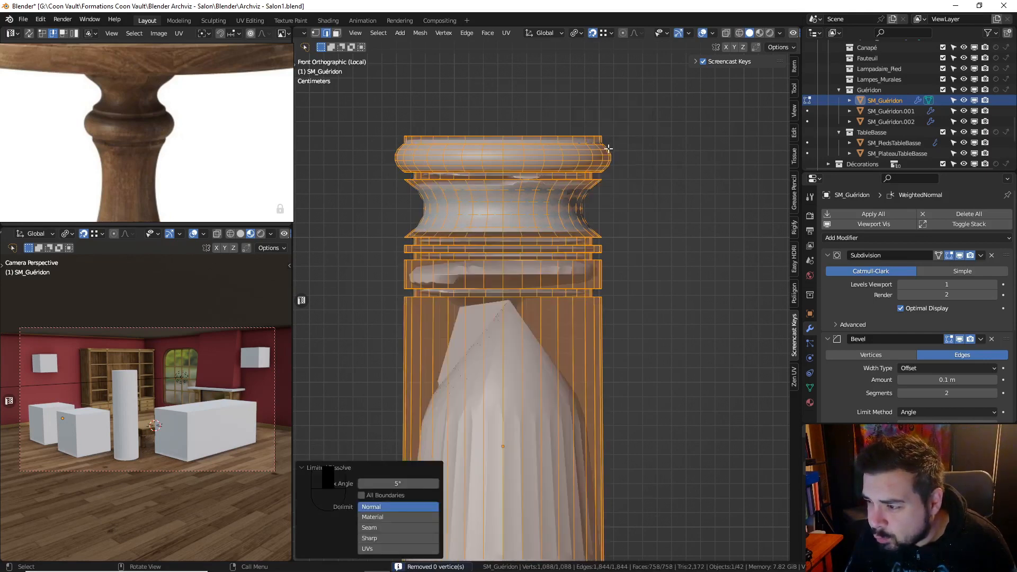
pyautogui.hotkey('ctrl', 'z')
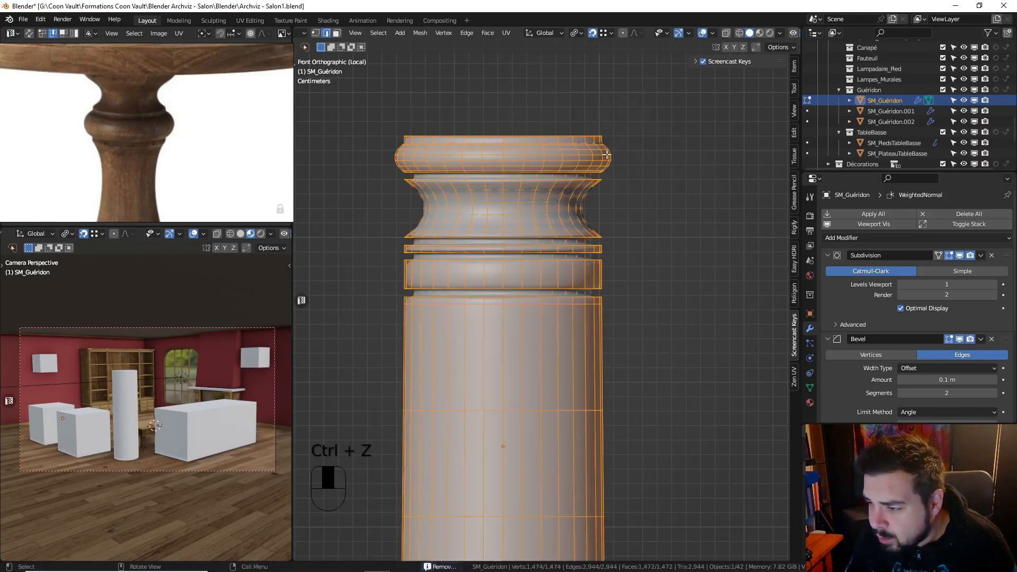
# Add the Delete Loose cleanup command to Quick Favorites and run it on the whole column mesh
pyautogui.press('q')
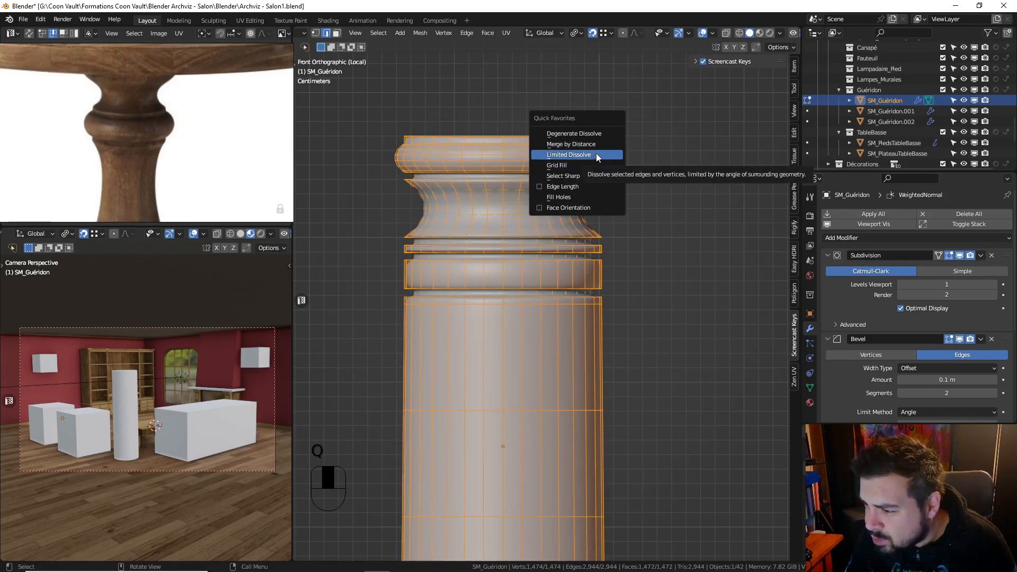
pyautogui.click(420, 33)
pyautogui.moveTo(438, 292)
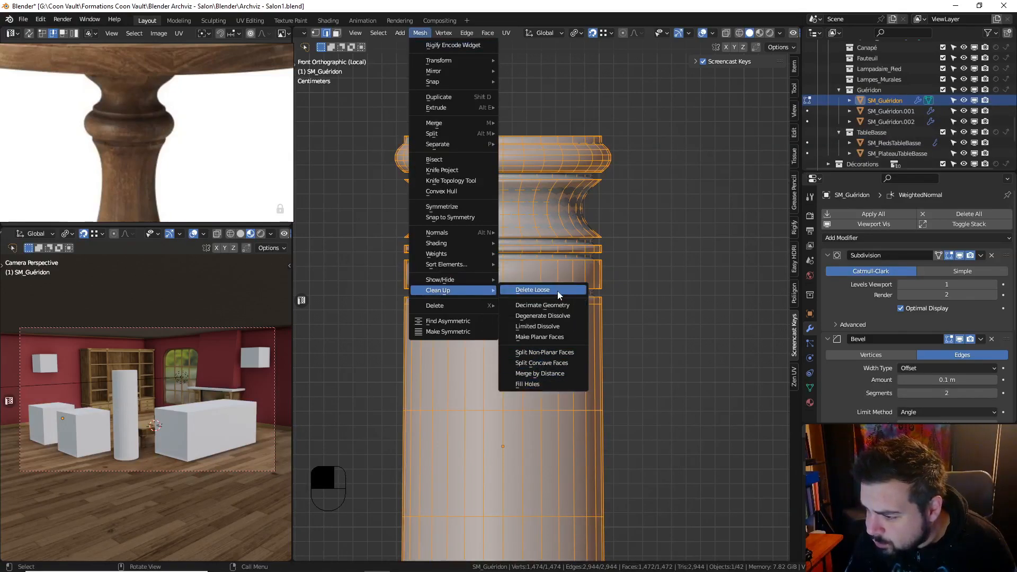
pyautogui.press('q')
pyautogui.click(621, 237)
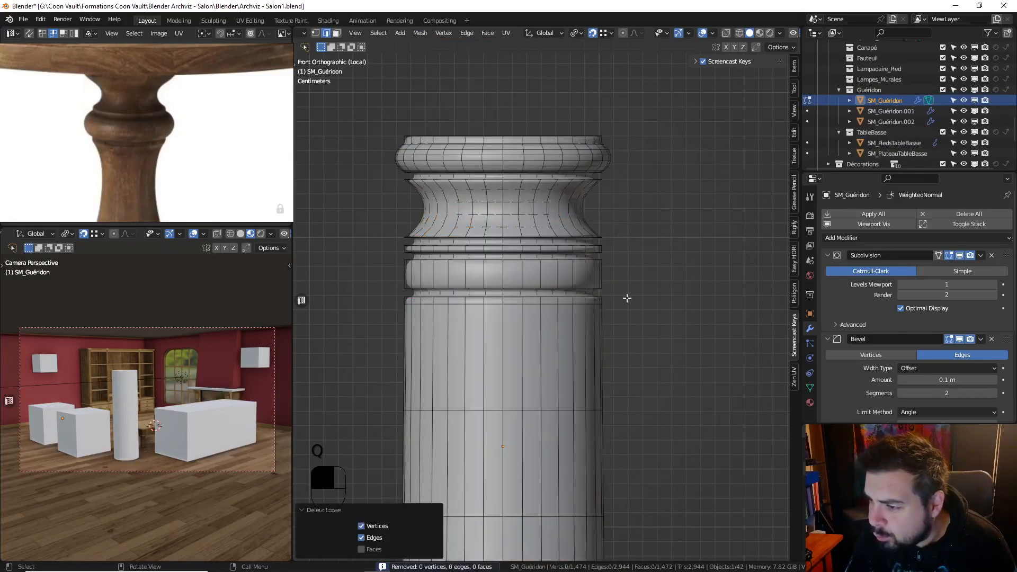
# Add a centred edge loop to the thin ring just below the concave neck
pyautogui.keyDown('shift'); pyautogui.moveTo(627, 295); pyautogui.dragTo(609, 262, button='middle'); pyautogui.keyUp('shift')
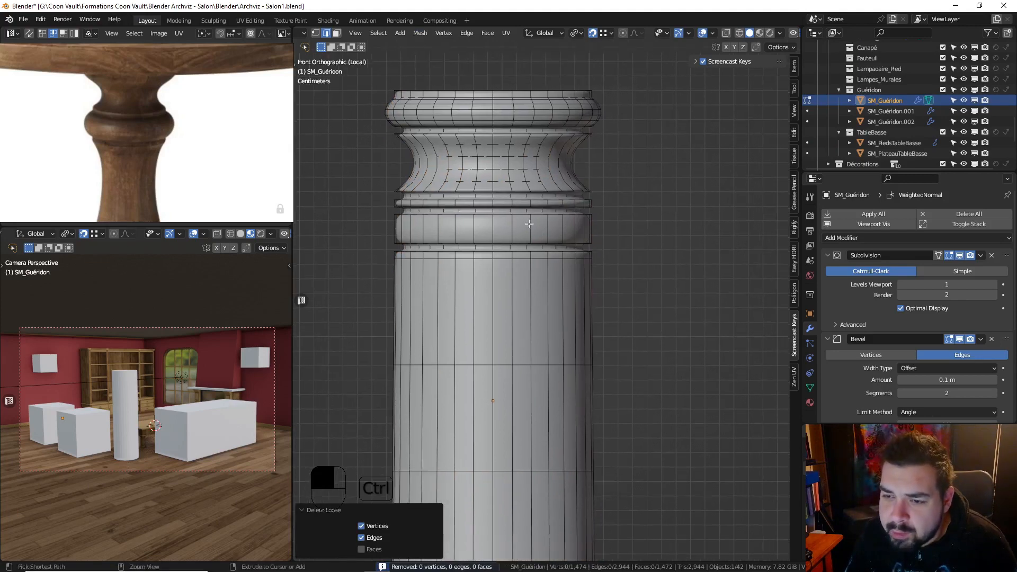
pyautogui.scroll(2, 516, 196)
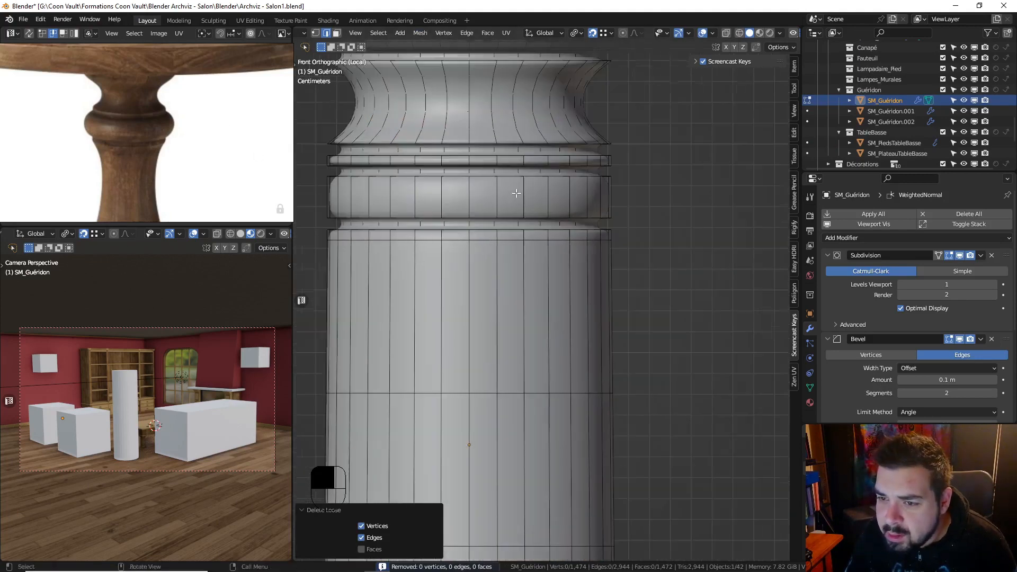
pyautogui.keyDown('shift'); pyautogui.moveTo(517, 199); pyautogui.dragTo(510, 232, button='middle'); pyautogui.keyUp('shift')
pyautogui.hotkey('ctrl', 'r')
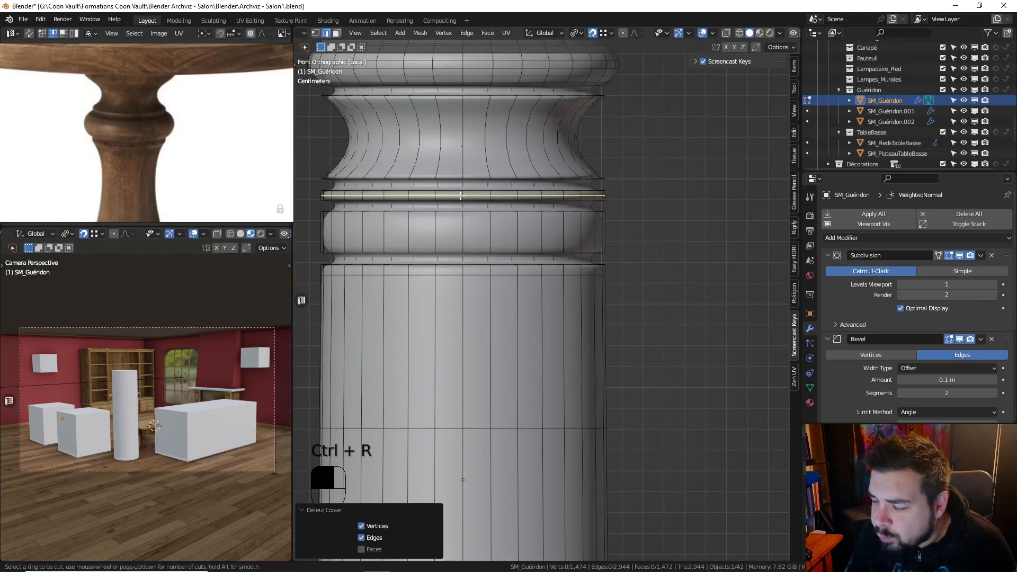
pyautogui.click(461, 195)
pyautogui.rightClick(461, 196)
# Scale the thin ring's edge loop to 1.1 with Z locked and bevel it with 5 segments into a rounded bead
pyautogui.press('s')
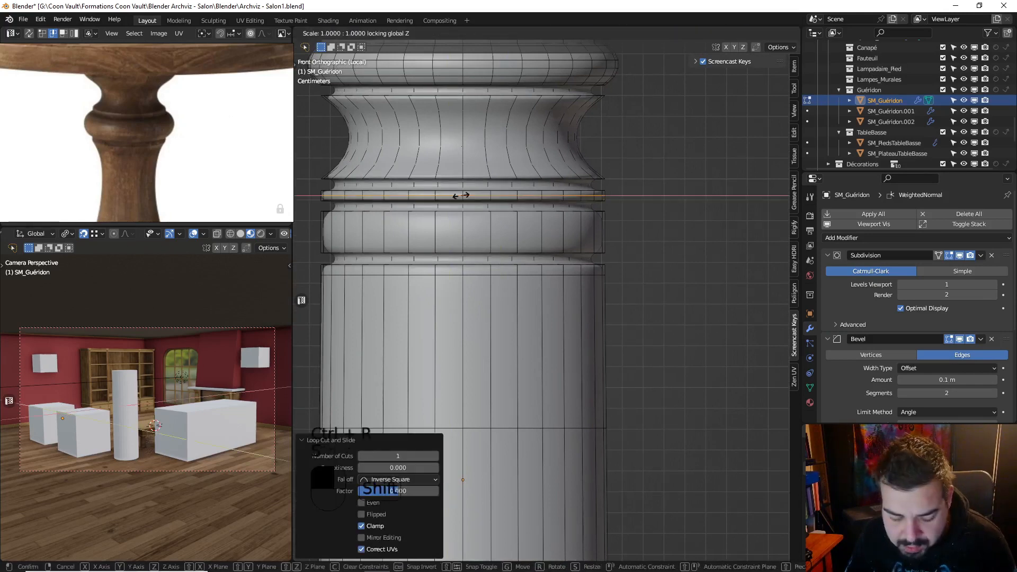
pyautogui.hotkey('shift', 'z')
pyautogui.write('1.1')
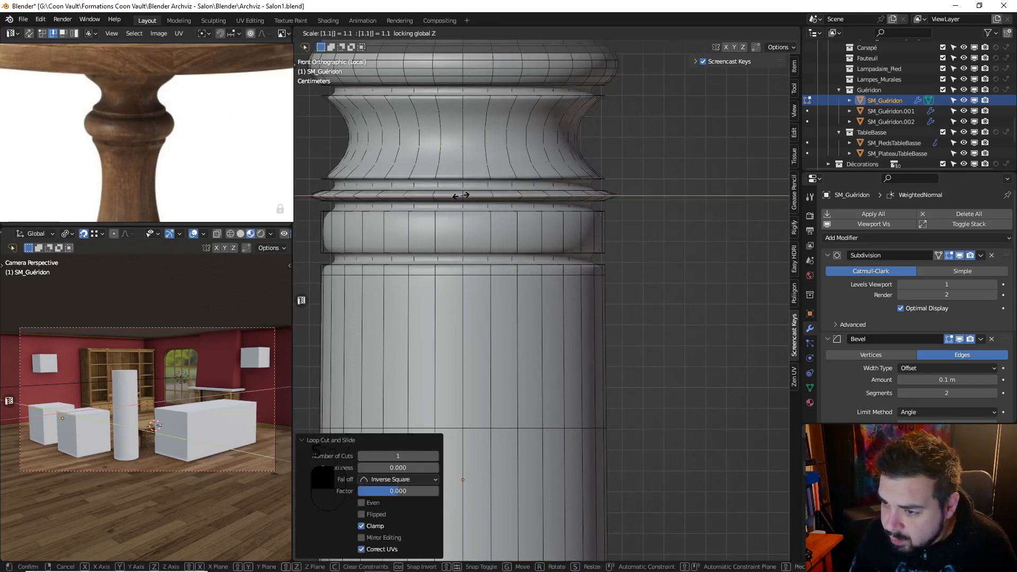
pyautogui.press('Return')
pyautogui.hotkey('ctrl', 'b')
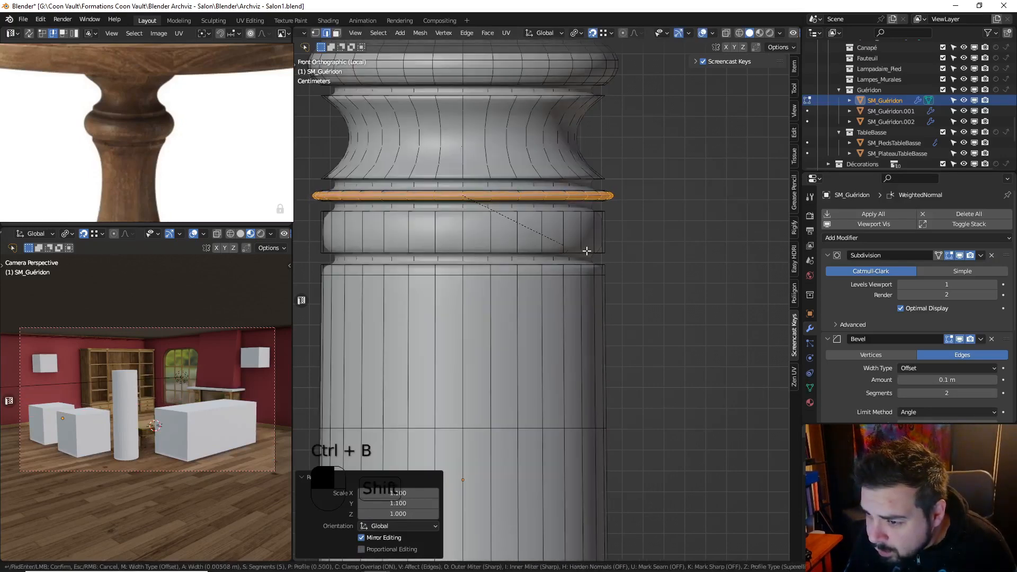
pyautogui.click(646, 264)
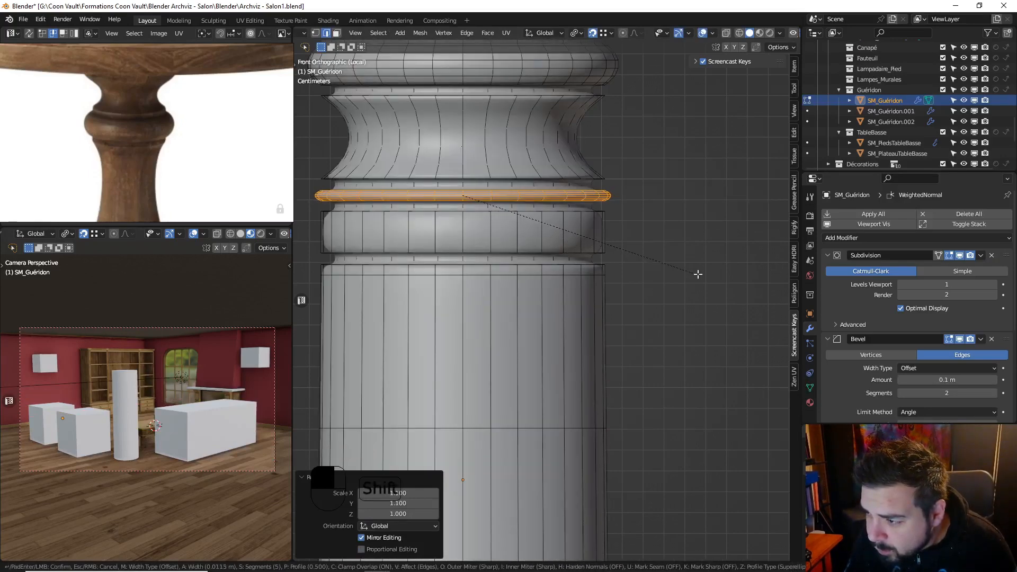
# Clean up the whole column mesh with Degenerate Dissolve, Merge by Distance and Delete Loose
pyautogui.press('a')
pyautogui.press('a')
pyautogui.press('q')
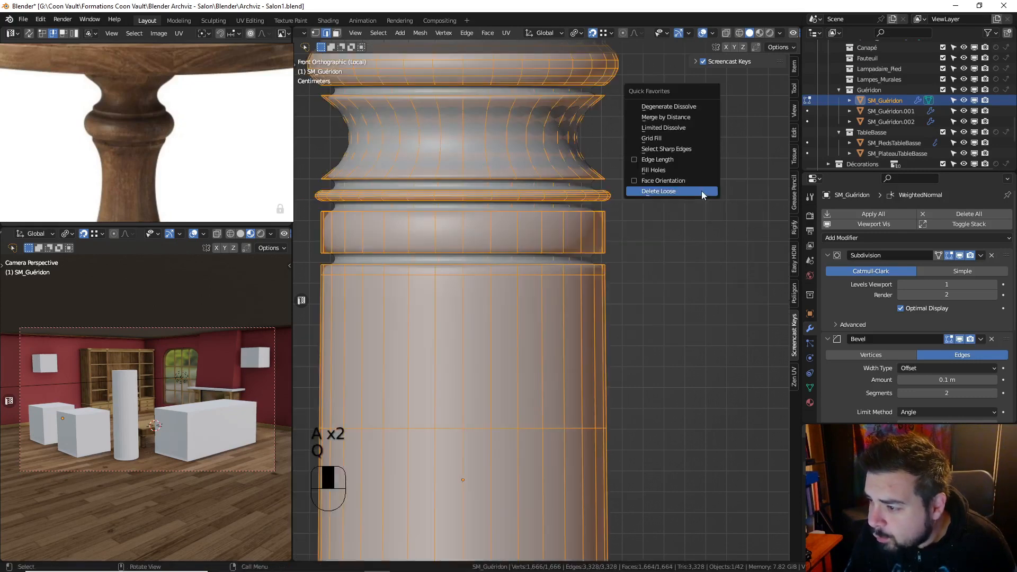
pyautogui.click(669, 106)
pyautogui.press('q')
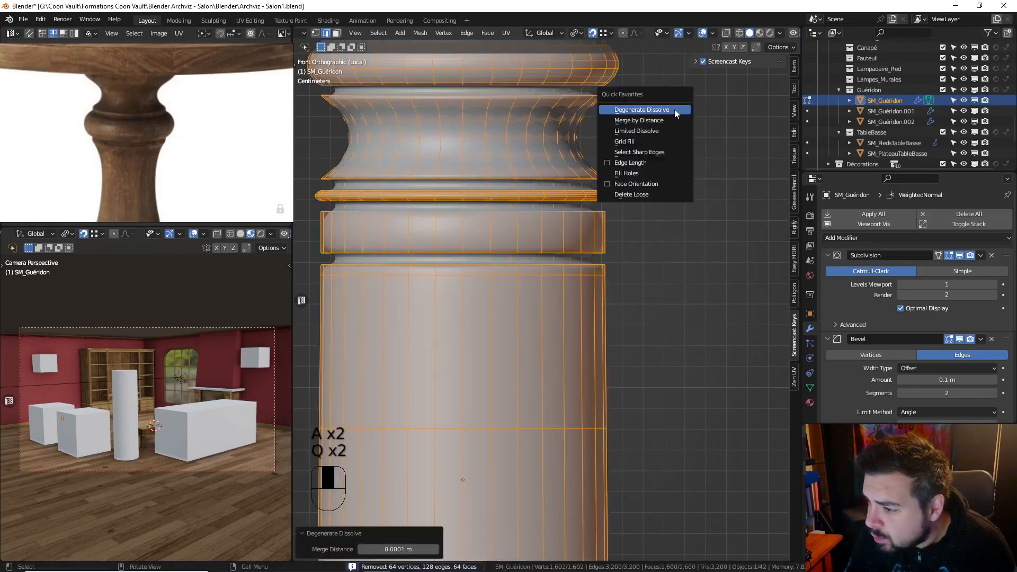
pyautogui.click(665, 119)
pyautogui.press('q')
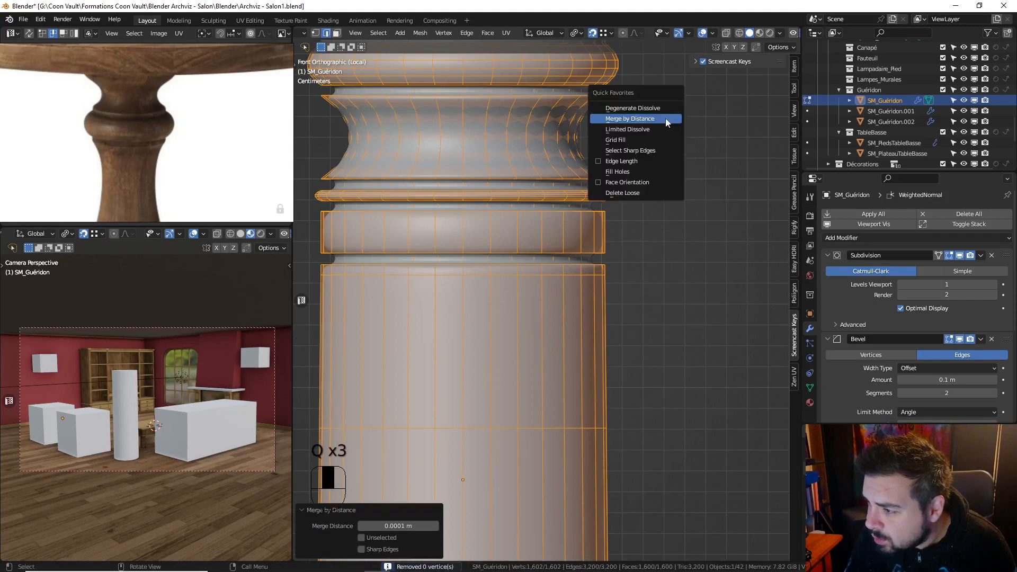
pyautogui.click(639, 193)
pyautogui.press('a')
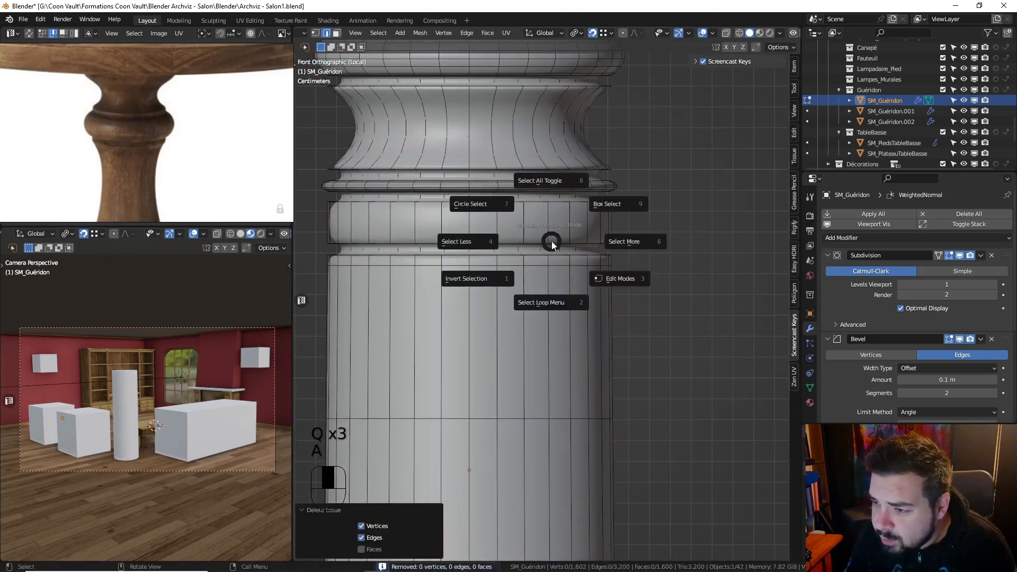
# Clear the mesh selection and add one centered loop cut around the plain band above the shaft
pyautogui.click(551, 174)
pyautogui.press('a')
pyautogui.click(527, 192)
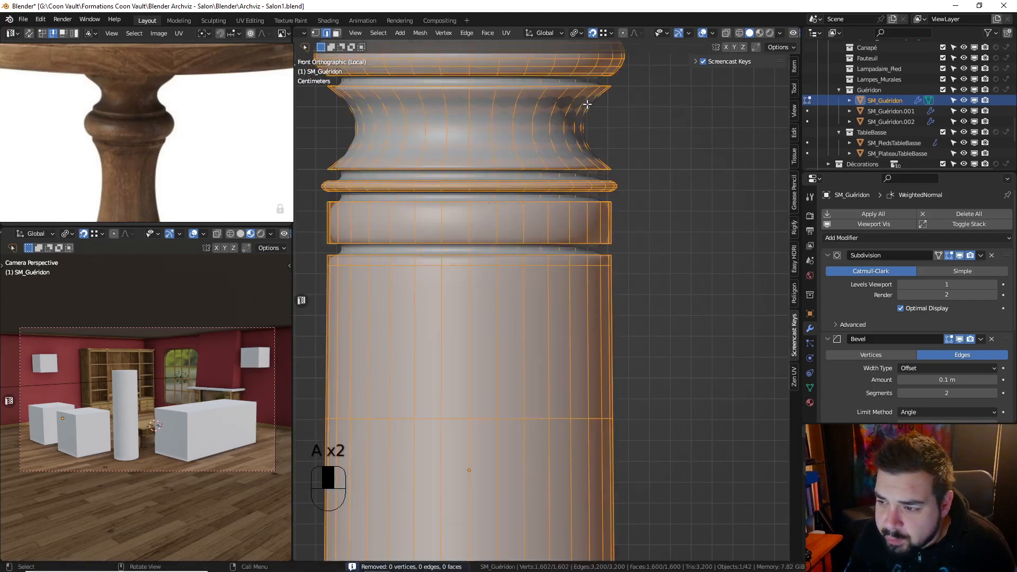
pyautogui.hotkey('ctrl', 'r')
pyautogui.click(572, 217)
pyautogui.rightClick(571, 218)
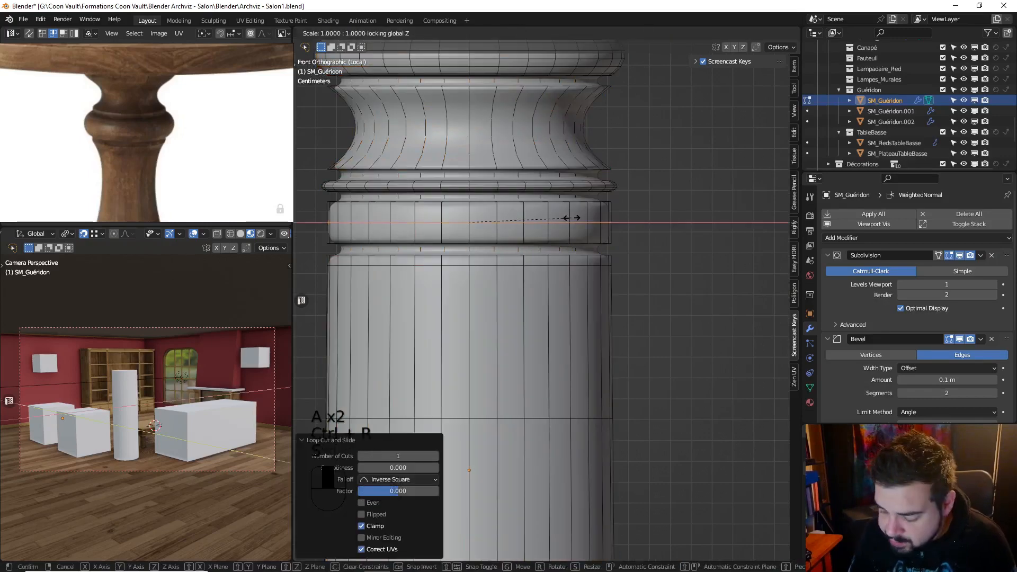
# Scale the new loop to 1.2 in X and Y, then bevel it about 0.044 m wide with 5 segments into a rounded ring
pyautogui.press('s')
pyautogui.hotkey('shift', 'z')
pyautogui.click(572, 217)
pyautogui.hotkey('ctrl', 'b')
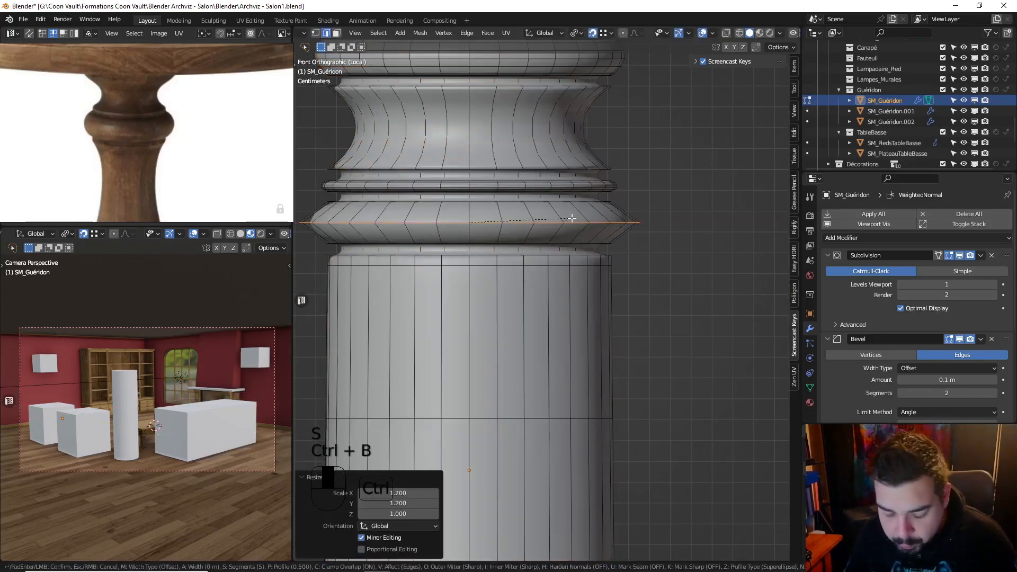
pyautogui.click(666, 222)
# Select the whole mesh and merge its vertices by distance at 0.0001 m
pyautogui.press('a')
pyautogui.press('a')
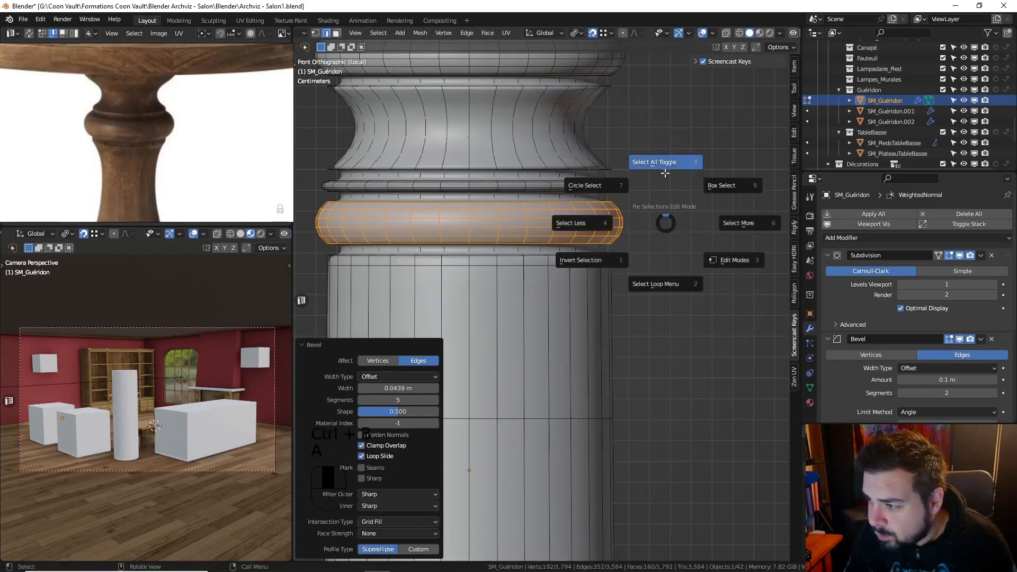
pyautogui.press('q')
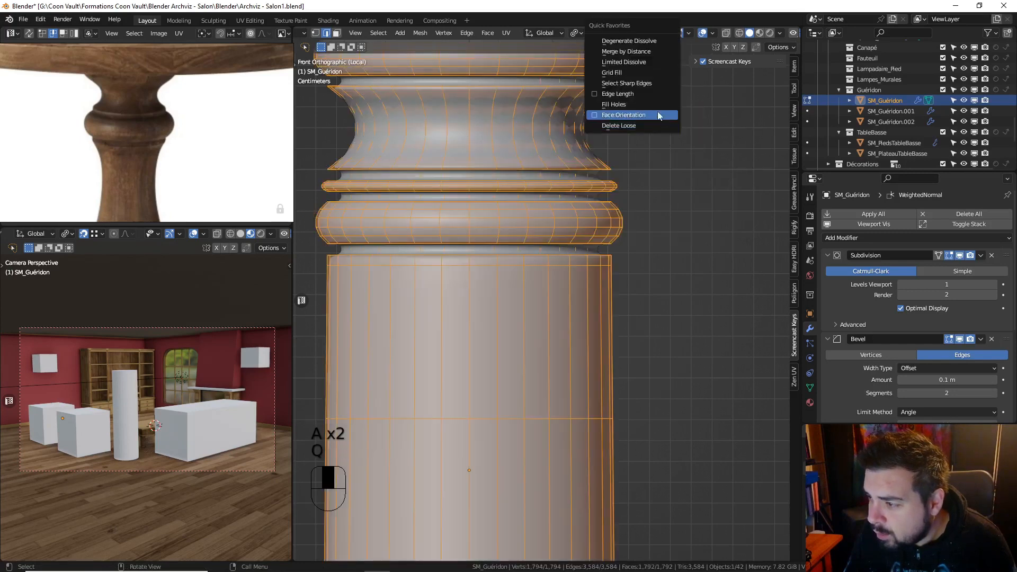
pyautogui.click(641, 51)
pyautogui.press('q')
pyautogui.click(635, 51)
# Try a 5° Limited Dissolve on the whole mesh and undo it
pyautogui.press('q')
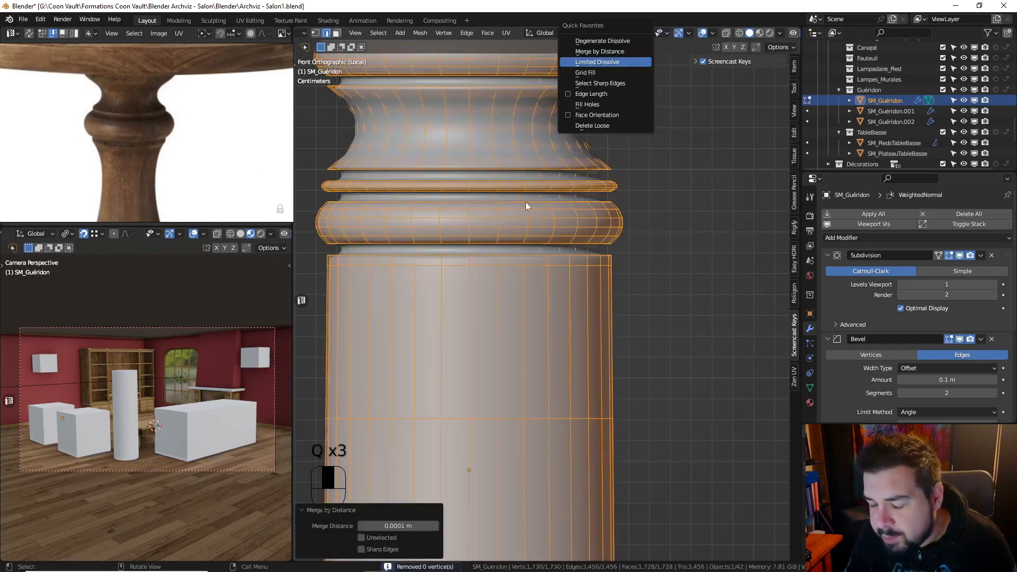
pyautogui.click(596, 62)
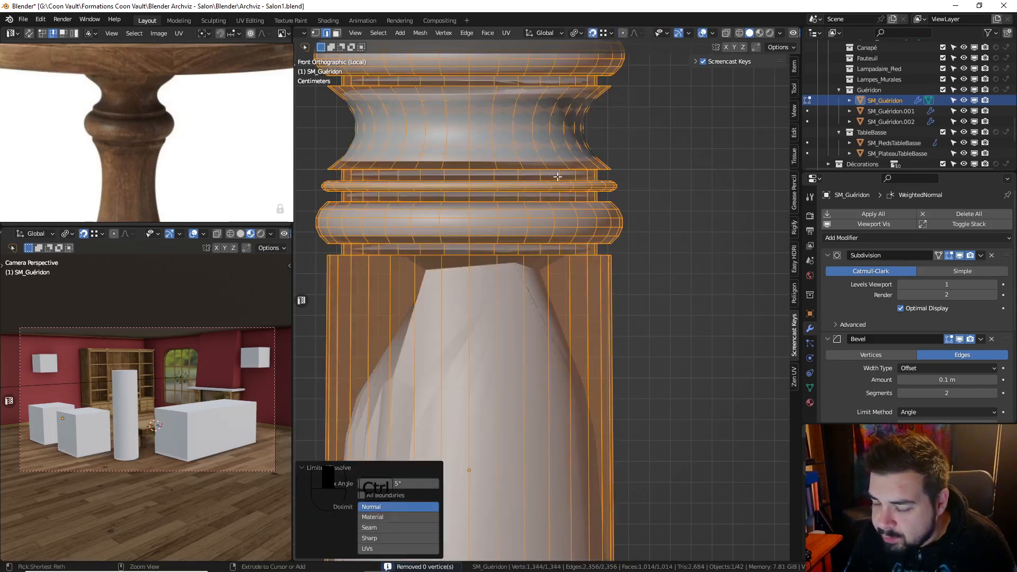
pyautogui.hotkey('ctrl', 'z')
# Remove Limited Dissolve, Delete Loose and Face Orientation from the Quick Favorites
pyautogui.press('q')
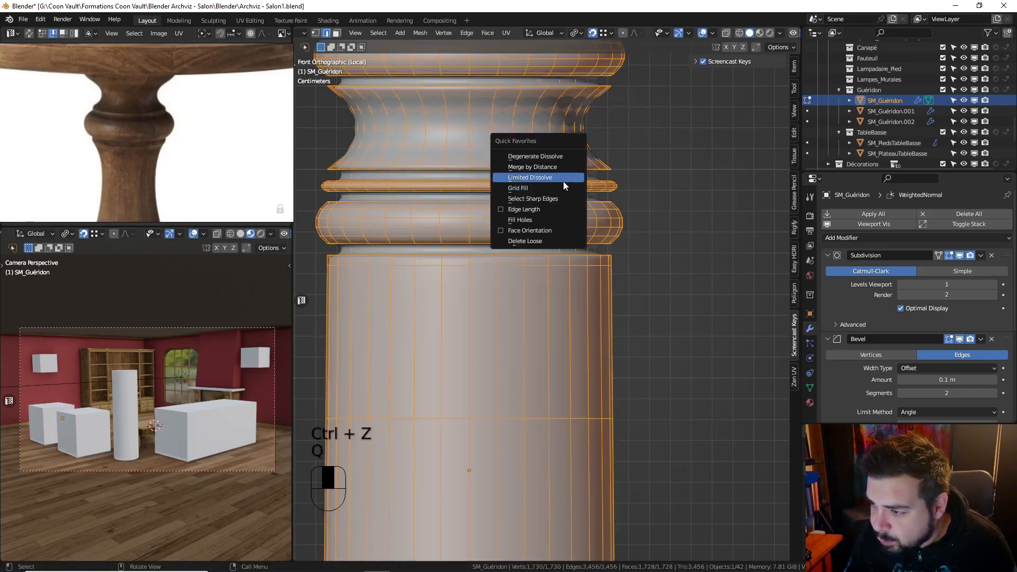
pyautogui.rightClick(564, 181)
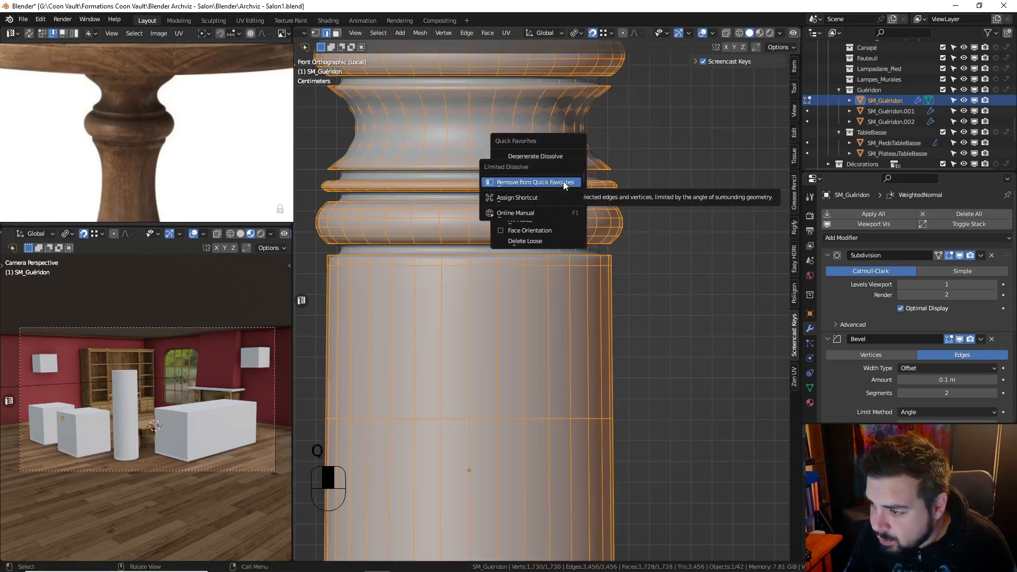
pyautogui.click(562, 183)
pyautogui.rightClick(545, 233)
pyautogui.click(543, 232)
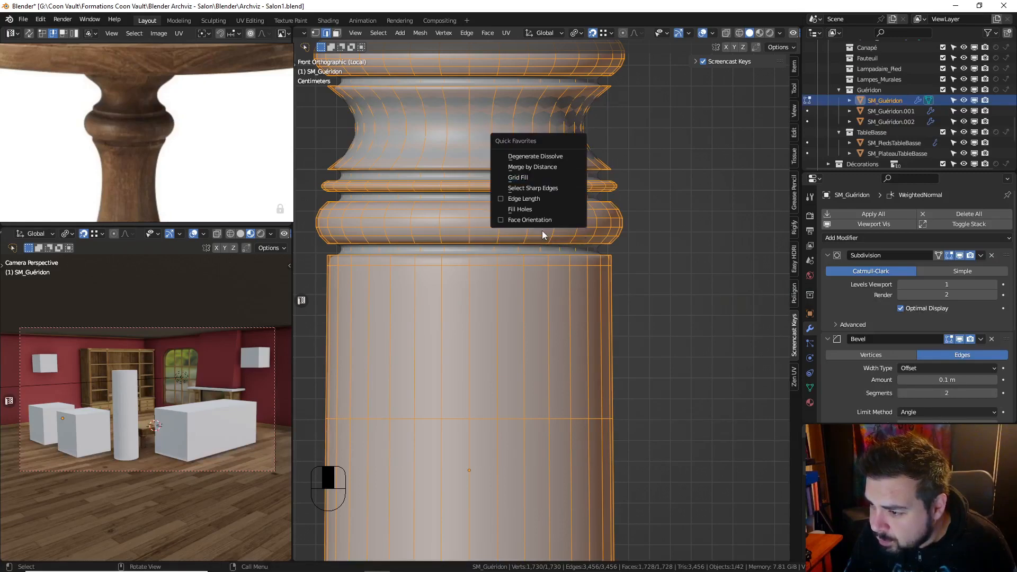
pyautogui.rightClick(540, 219)
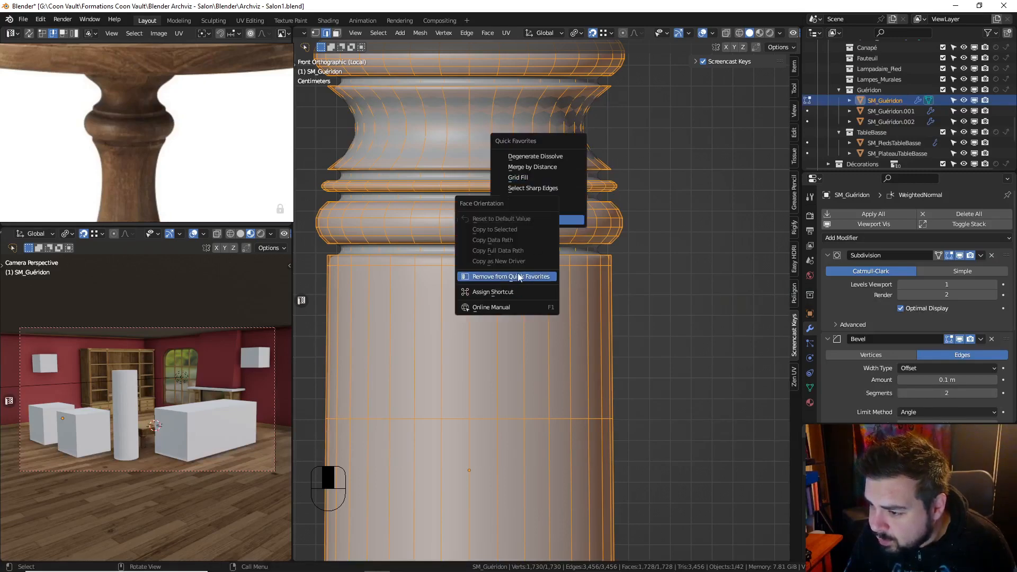
pyautogui.click(516, 276)
# Remove Fill Holes and Edge Length from the Quick Favorites
pyautogui.rightClick(533, 208)
pyautogui.press('q')
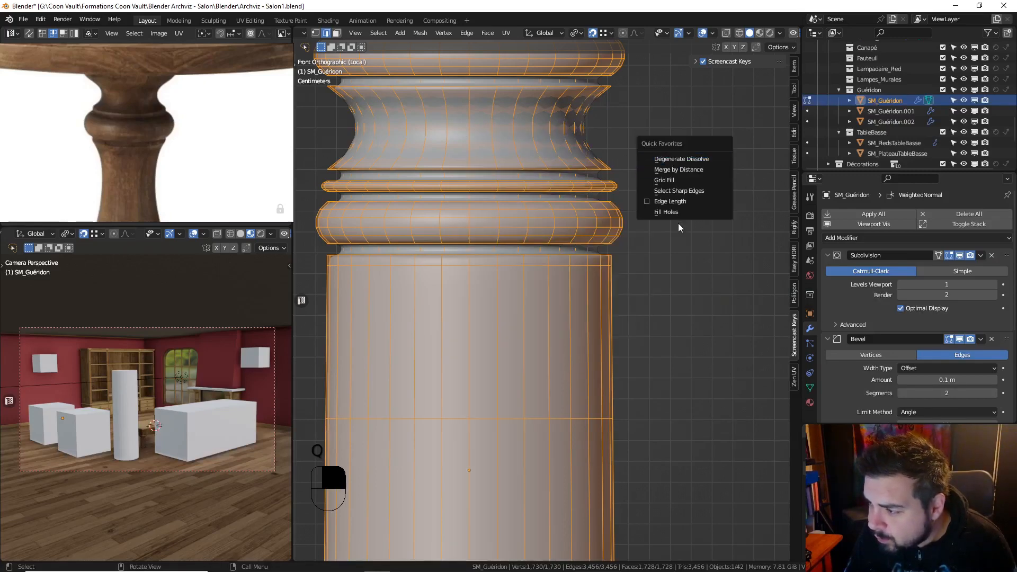
pyautogui.rightClick(679, 214)
pyautogui.click(676, 214)
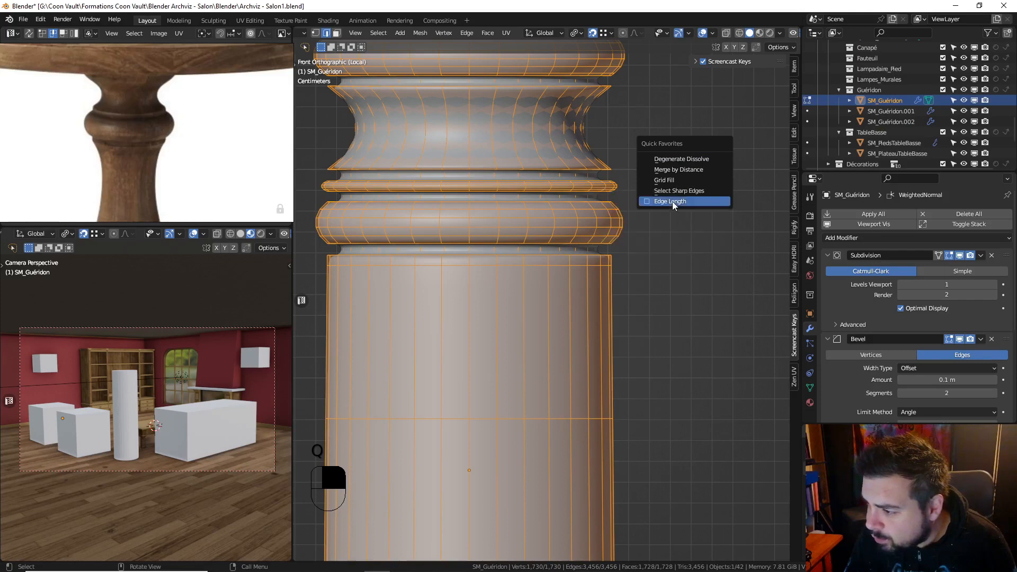
pyautogui.rightClick(672, 202)
pyautogui.click(646, 261)
# Remove Select Sharp Edges and Grid Fill from the Quick Favorites, leaving only Degenerate Dissolve and Merge by Distance
pyautogui.press('q')
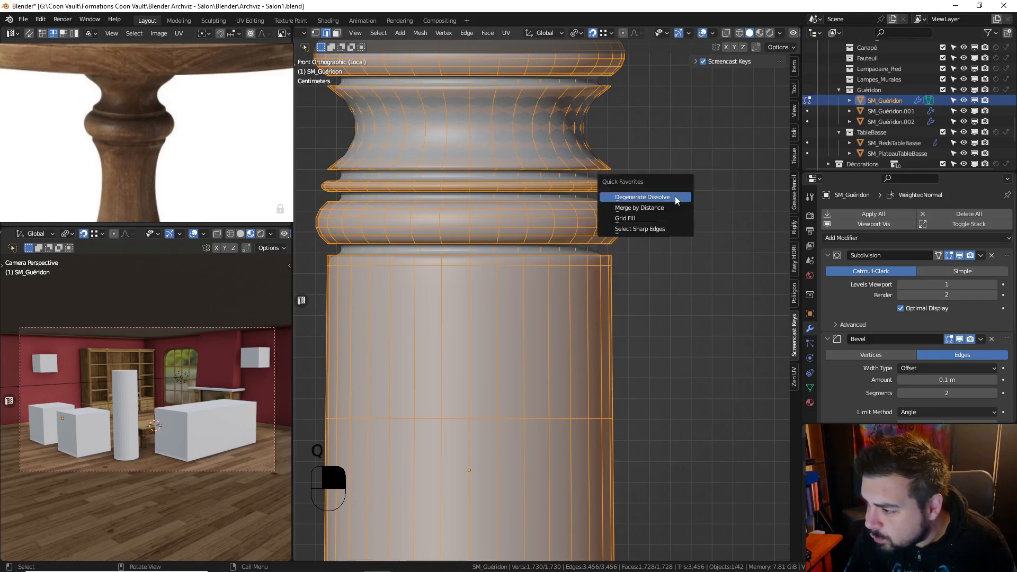
pyautogui.rightClick(673, 138)
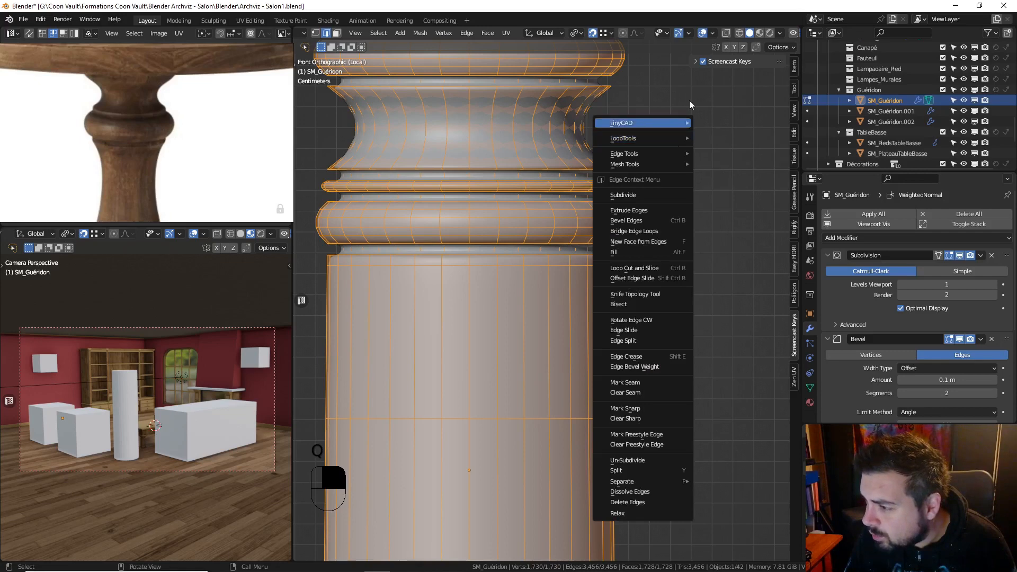
pyautogui.press('q')
pyautogui.rightClick(643, 157)
pyautogui.click(678, 159)
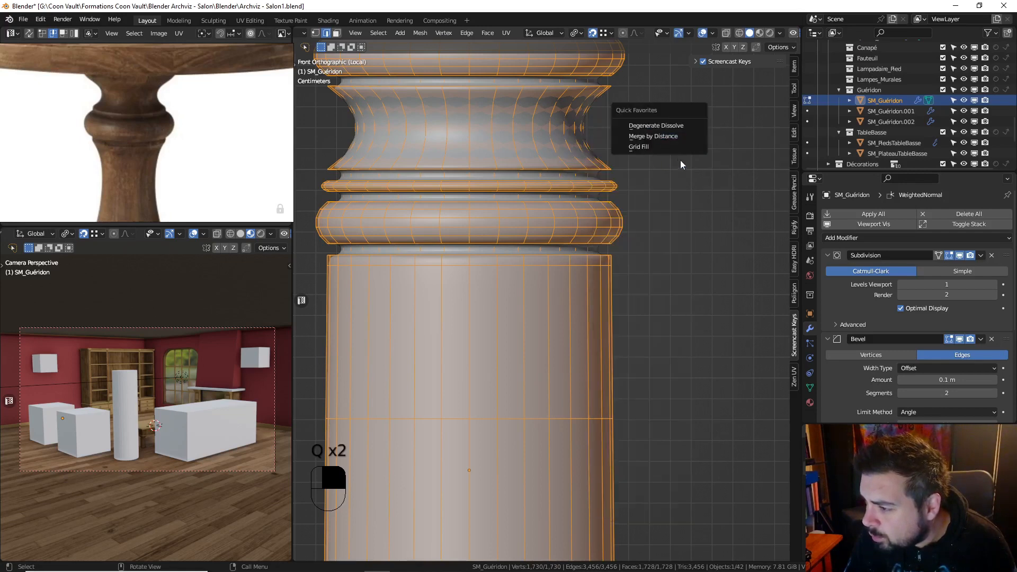
pyautogui.rightClick(659, 147)
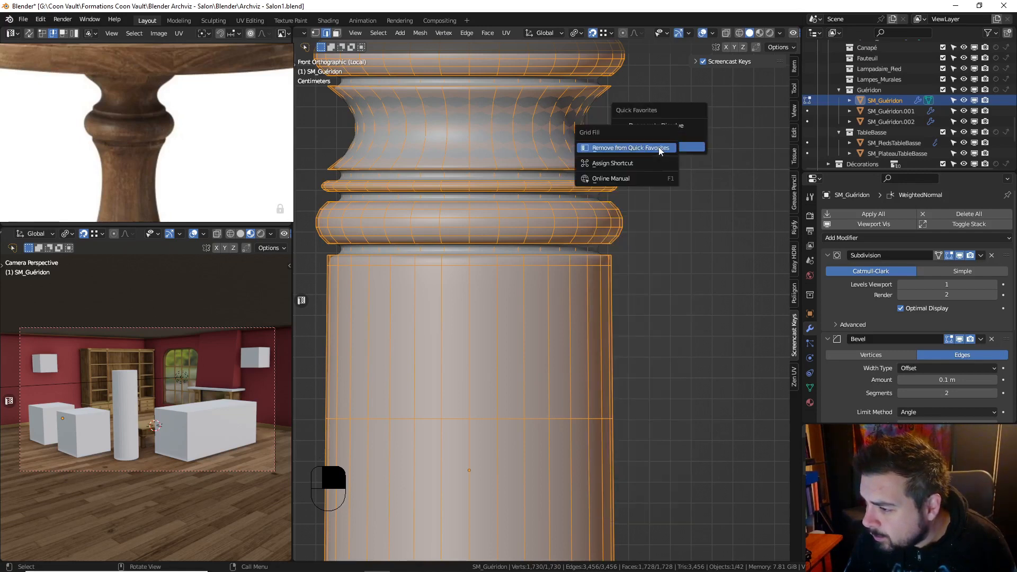
pyautogui.click(659, 147)
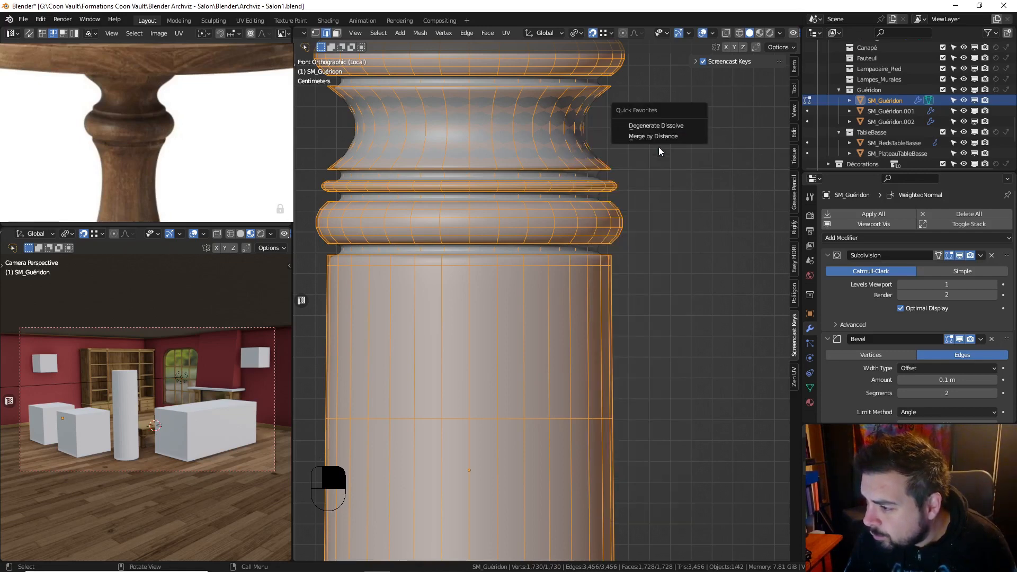
# Add the mesh clean-up commands Delete Loose and Fill Holes to the Quick Favorites
pyautogui.click(384, 35)
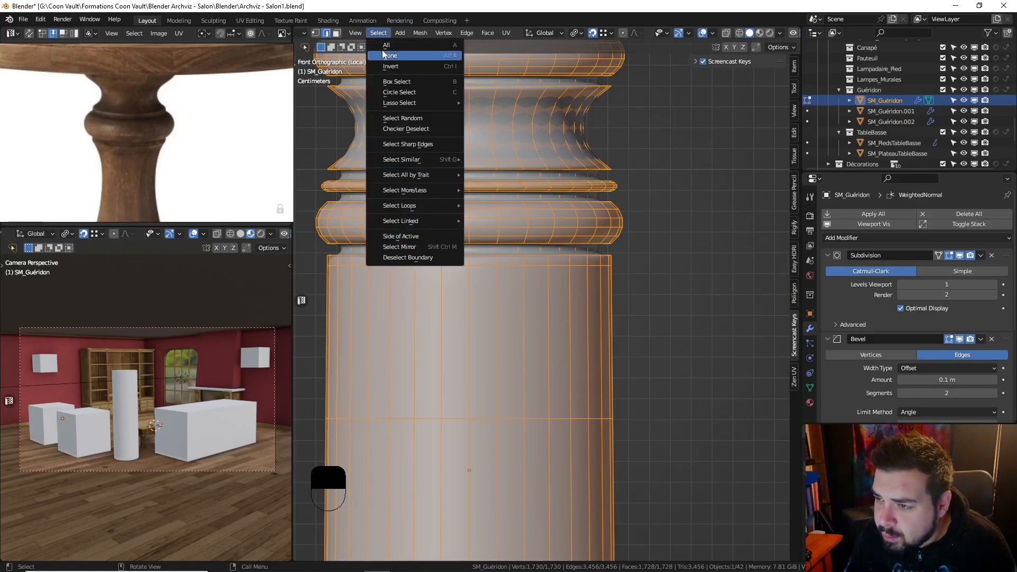
pyautogui.click(420, 33)
pyautogui.moveTo(439, 293)
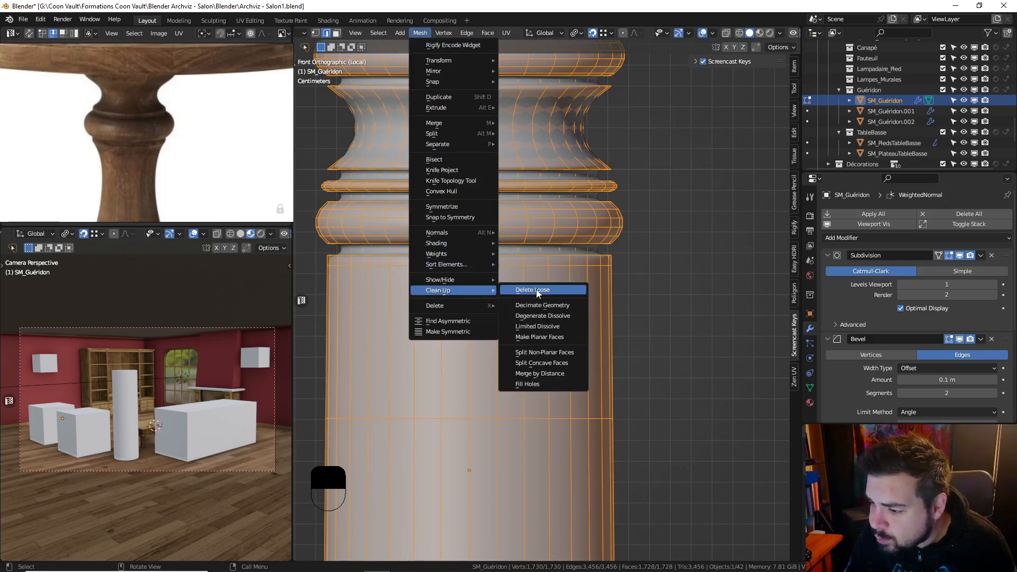
pyautogui.rightClick(543, 384)
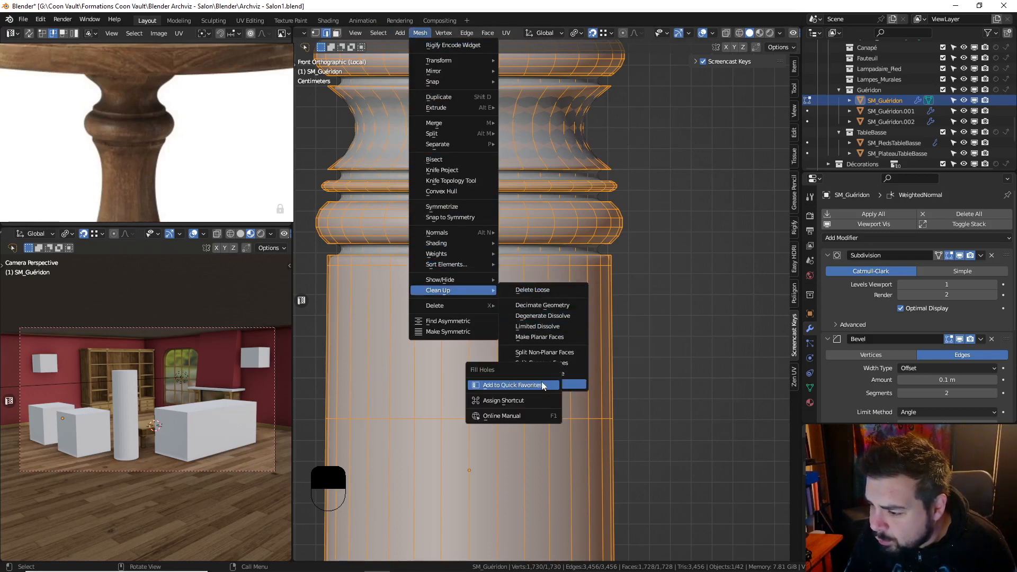
pyautogui.press('Escape')
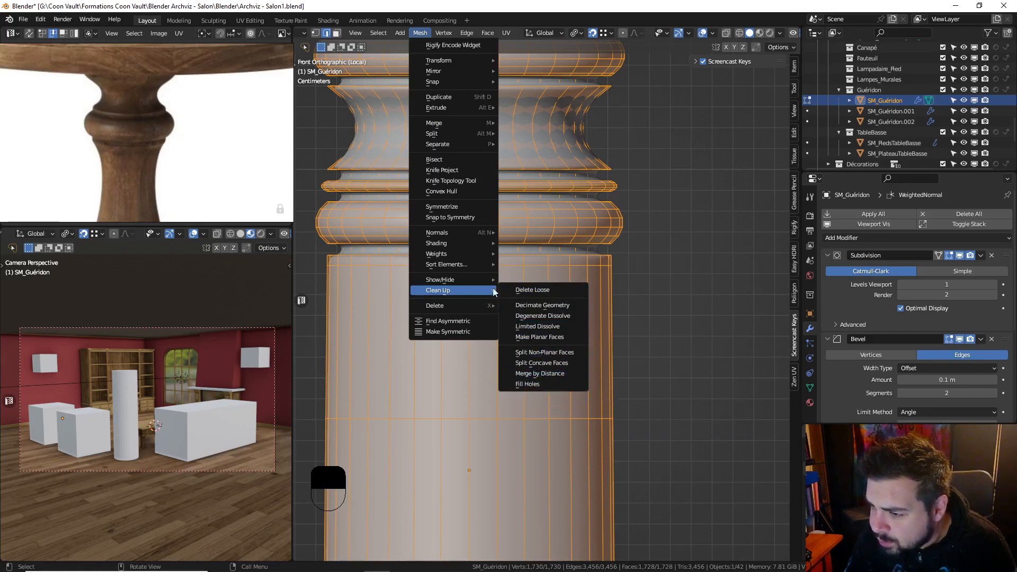
pyautogui.press('q')
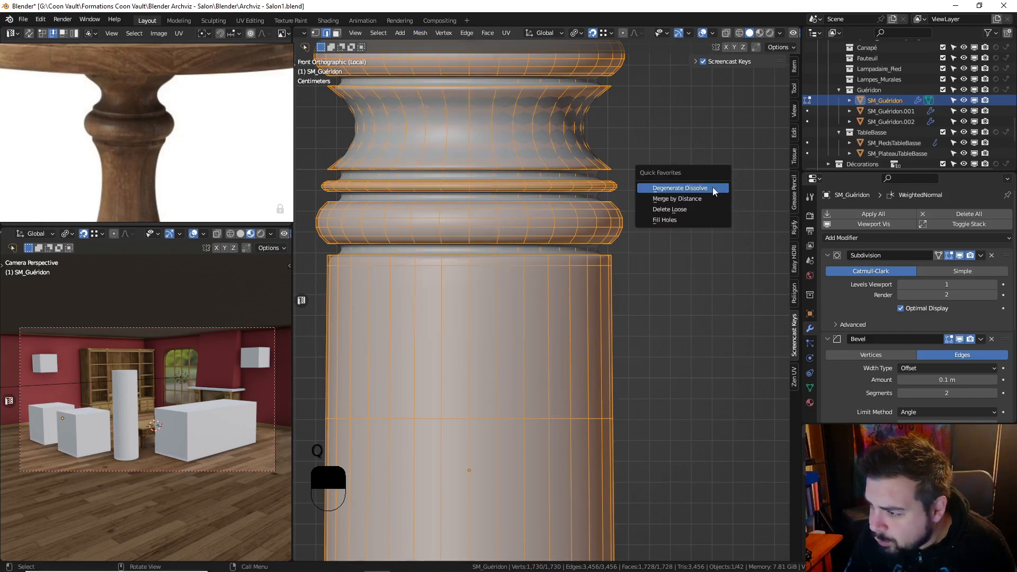
# Add the face command Grid Fill to the Quick Favorites
pyautogui.click(420, 32)
pyautogui.moveTo(433, 72)
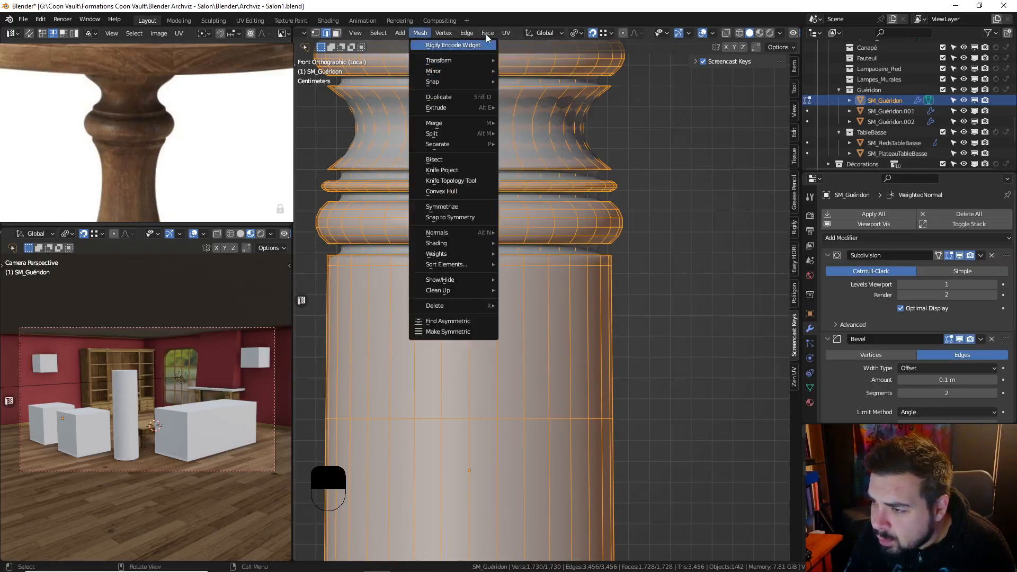
pyautogui.click(487, 33)
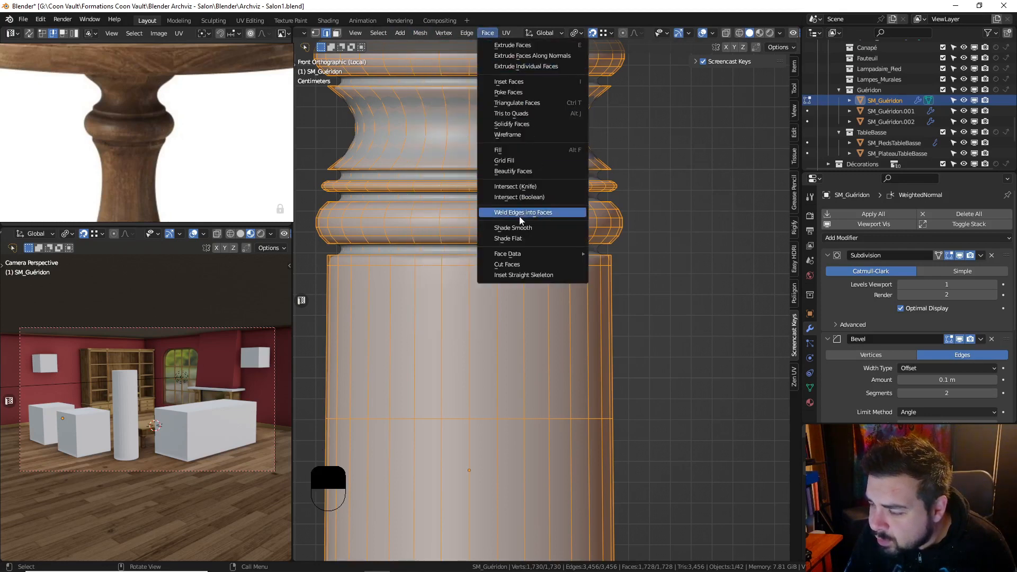
pyautogui.rightClick(518, 161)
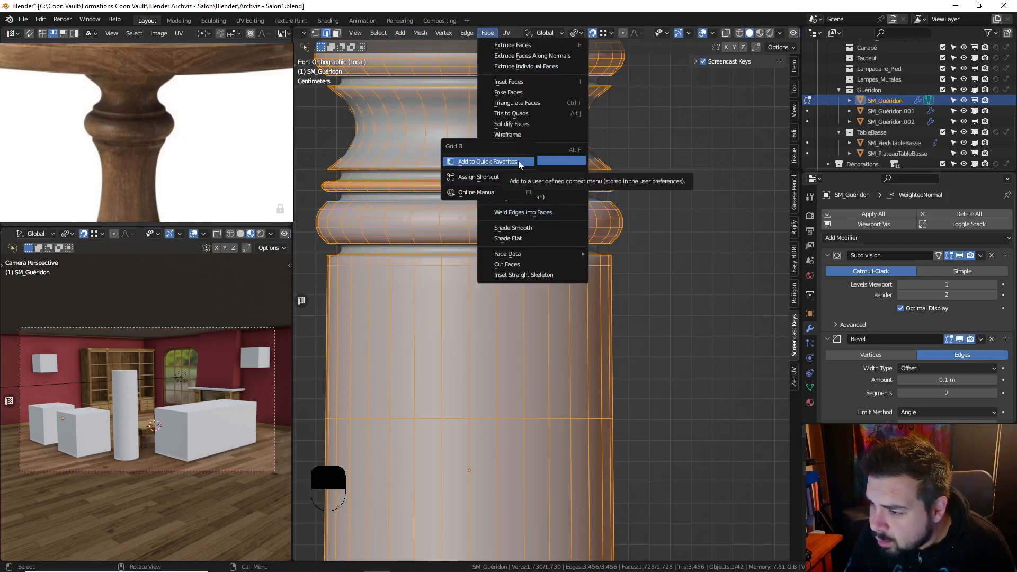
pyautogui.click(518, 161)
# Add the Select Sharp Edges command to the Quick Favorites
pyautogui.click(405, 33)
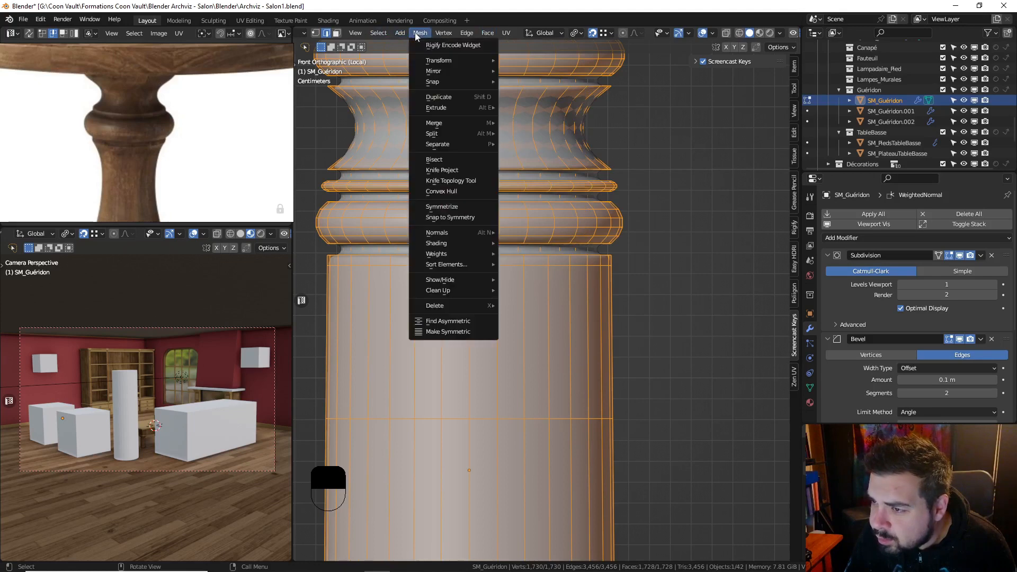
pyautogui.moveTo(375, 34)
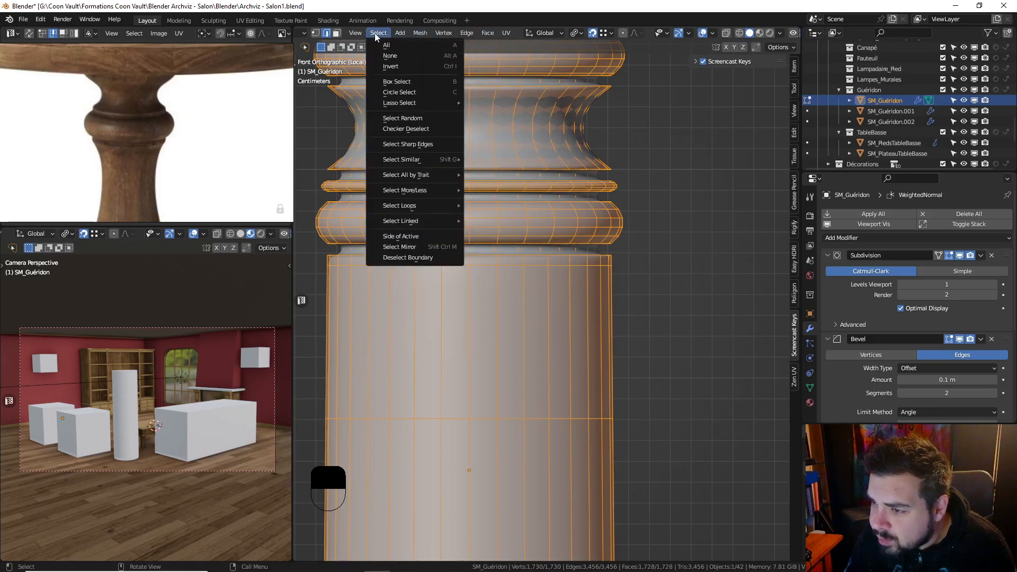
pyautogui.rightClick(414, 142)
pyautogui.click(414, 142)
pyautogui.press('q')
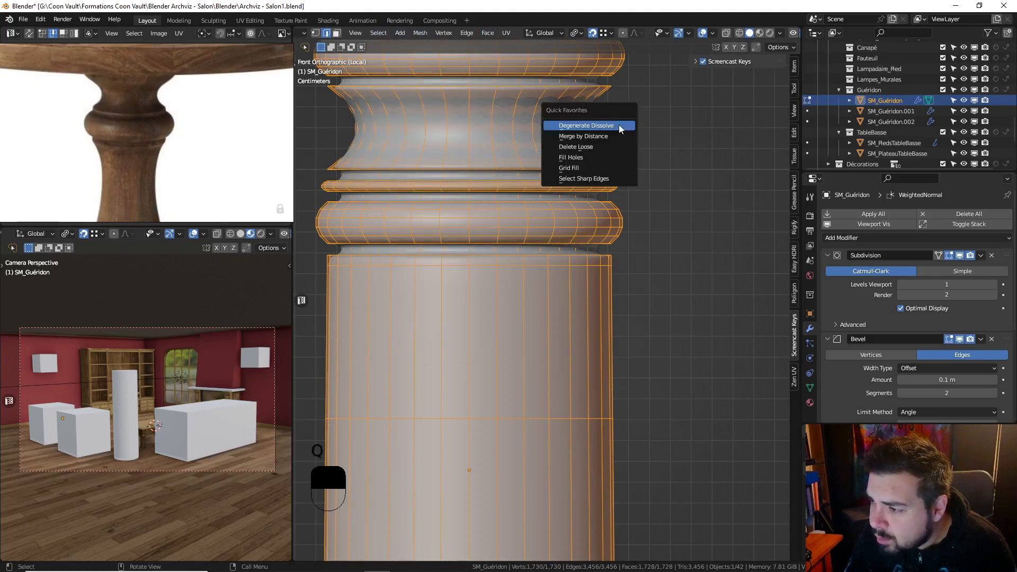
# Add the Edge Length and Face Orientation viewport overlays to the Quick Favorites
pyautogui.click(712, 33)
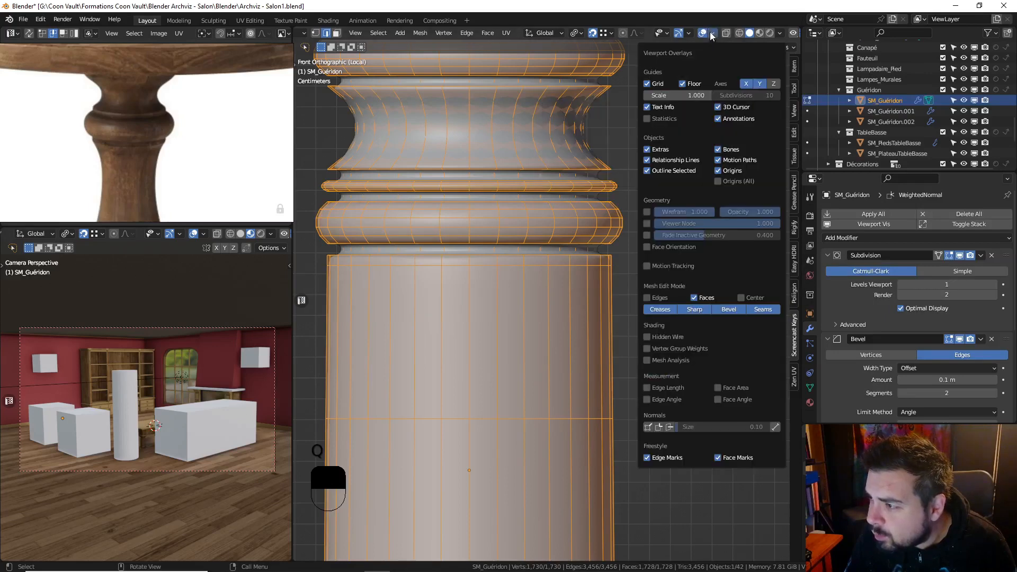
pyautogui.rightClick(645, 390)
pyautogui.click(622, 448)
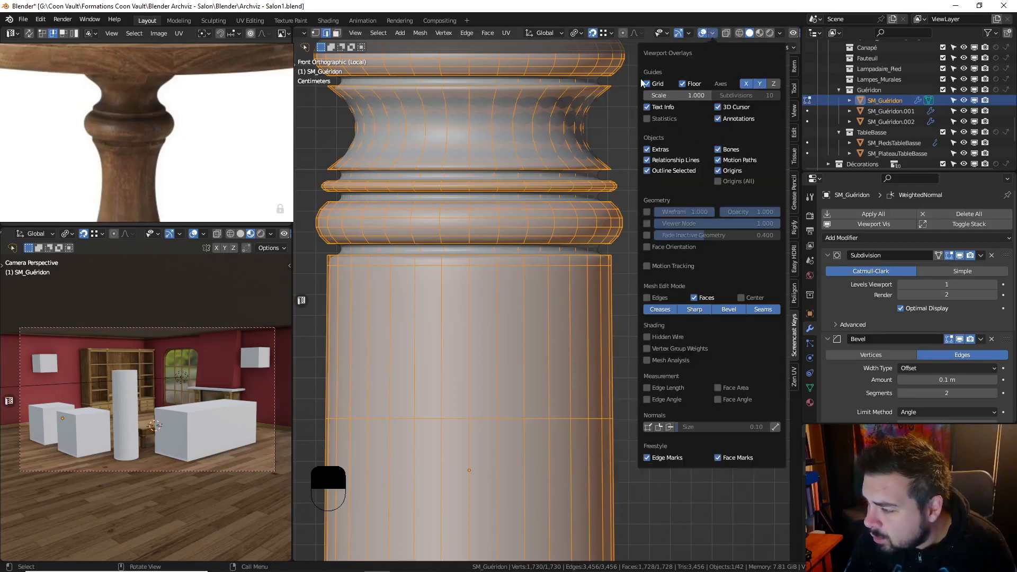
pyautogui.moveTo(663, 35)
pyautogui.moveTo(713, 33)
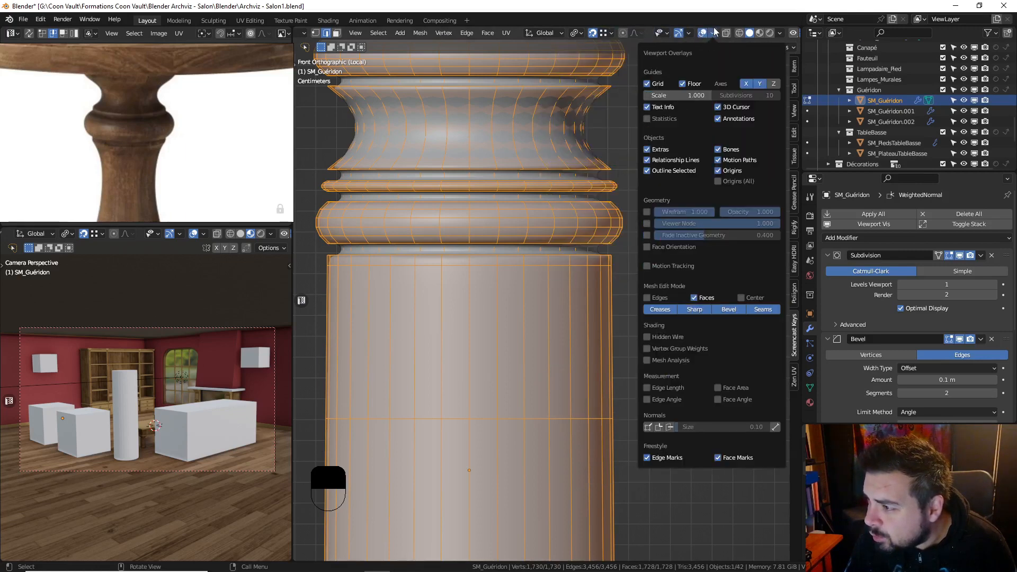
pyautogui.rightClick(648, 248)
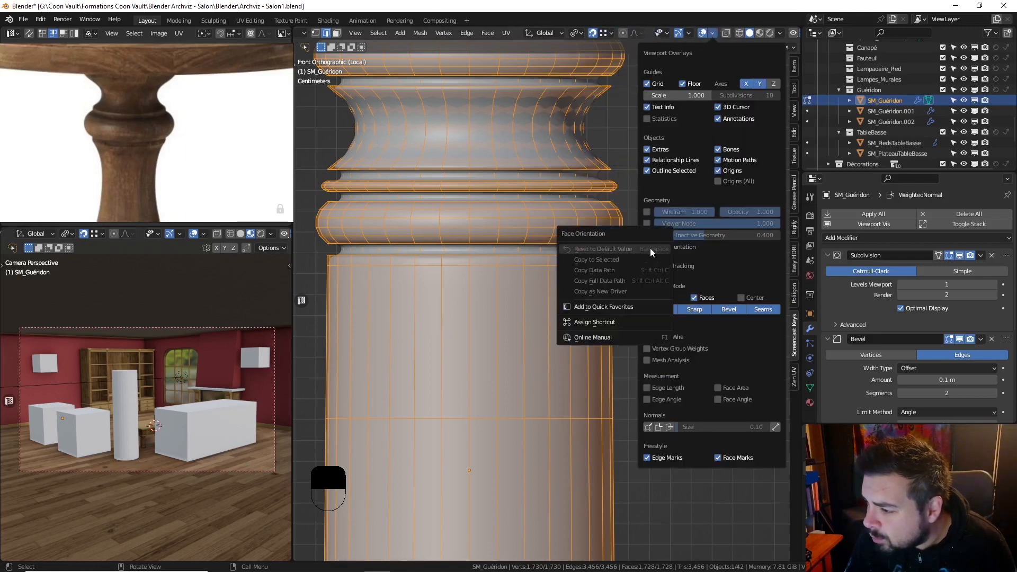
pyautogui.click(620, 309)
# Scale the first edge loop of the shaft below the lower mouldings to 0.5 horizontally, keeping Z locked, to form the neck
pyautogui.scroll(-2, 575, 276)
pyautogui.scroll(-1, 576, 277)
pyautogui.keyDown('shift'); pyautogui.moveTo(567, 280); pyautogui.dragTo(563, 232, button='middle'); pyautogui.keyUp('shift')
pyautogui.press('a')
pyautogui.click(559, 251)
pyautogui.scroll(1, 545, 237)
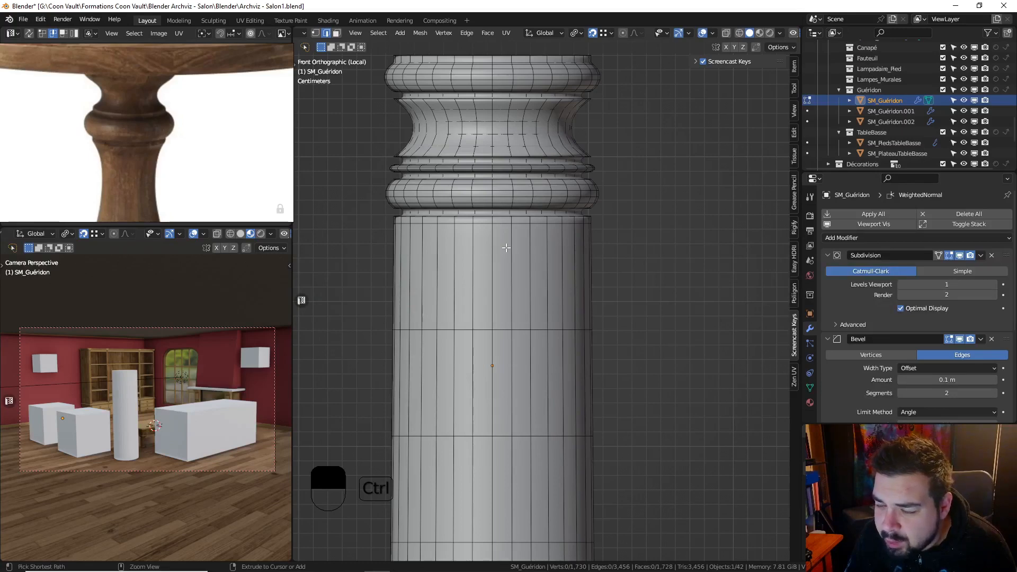
pyautogui.keyDown('alt'); pyautogui.keyDown('shift'); pyautogui.click(500, 334); pyautogui.keyUp('shift'); pyautogui.keyUp('alt')
pyautogui.press('s')
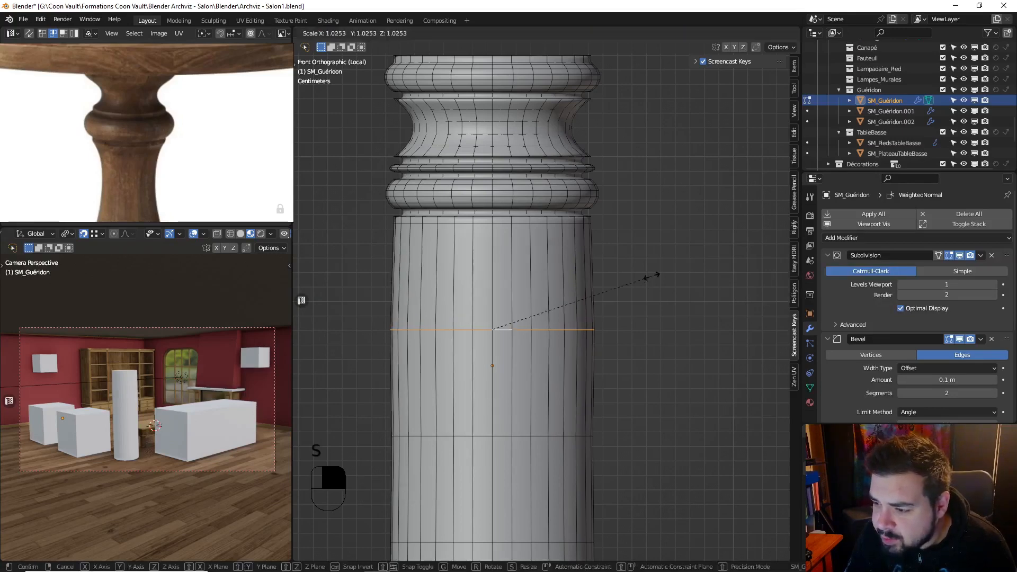
pyautogui.hotkey('shift', 'z')
pyautogui.write('.5')
pyautogui.press('Return')
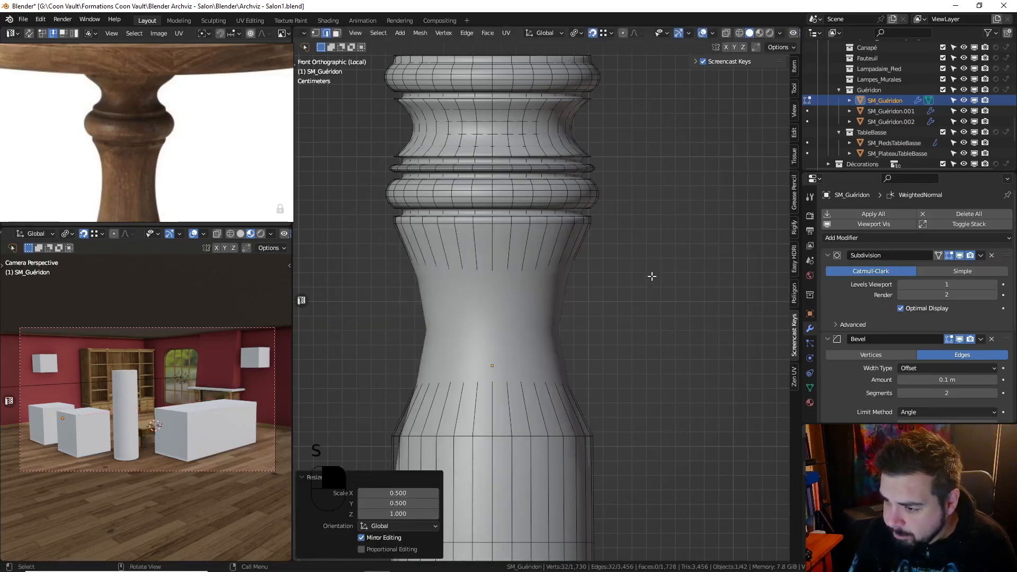
# Following the reference photo's bulging leg, scale the edge loop midway down the shaft to 1.2 with Z locked
pyautogui.keyDown('shift'); pyautogui.moveTo(623, 339); pyautogui.dragTo(620, 196, button='middle'); pyautogui.keyUp('shift')
pyautogui.scroll(-3, 201, 158)
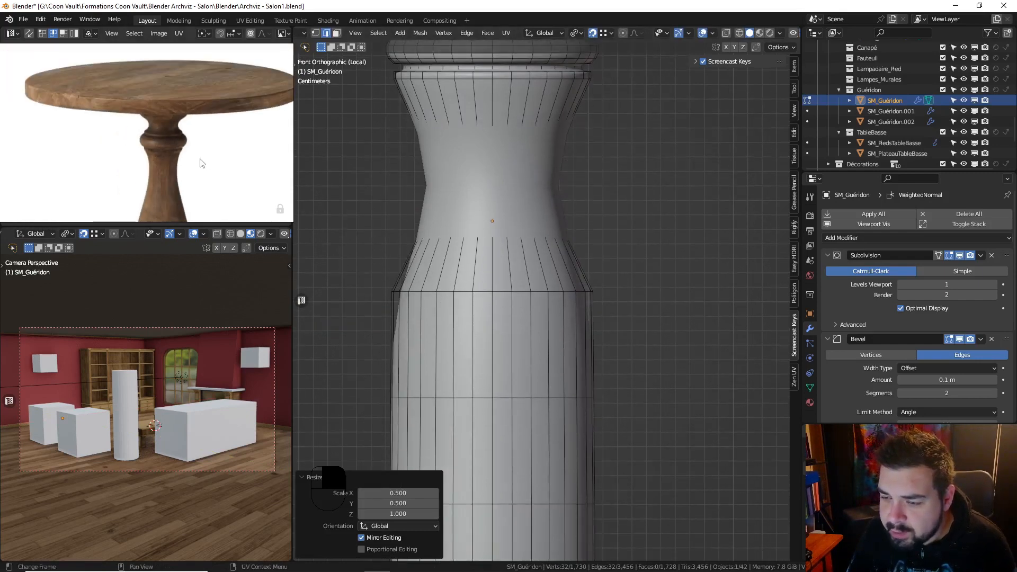
pyautogui.scroll(-1, 199, 159)
pyautogui.moveTo(199, 158); pyautogui.dragTo(200, 110, button='middle')
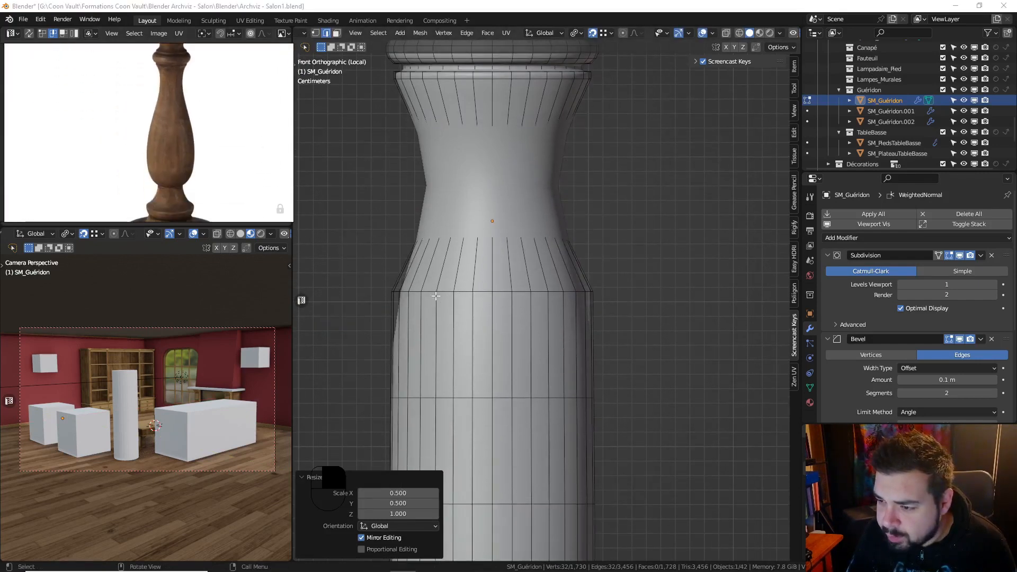
pyautogui.scroll(-2, 478, 341)
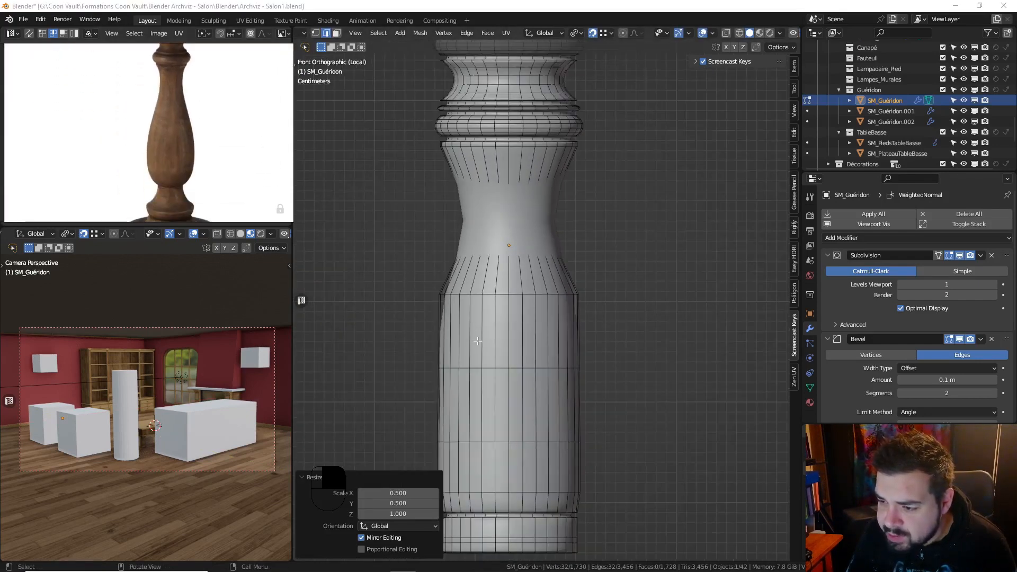
pyautogui.keyDown('alt'); pyautogui.keyDown('shift'); pyautogui.click(497, 297); pyautogui.keyUp('shift'); pyautogui.keyUp('alt')
pyautogui.press('s')
pyautogui.hotkey('shift', 'z')
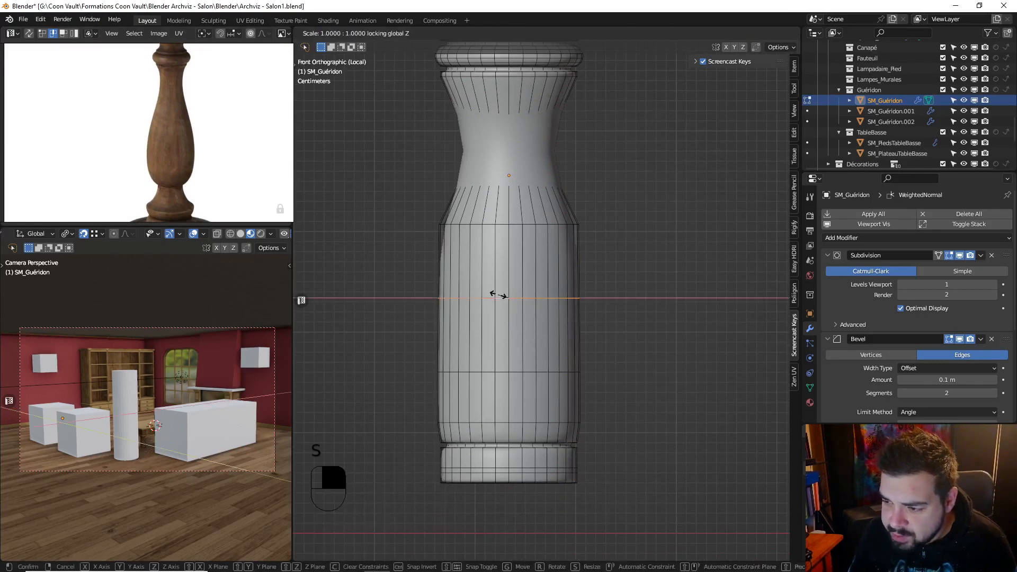
pyautogui.write('1.')
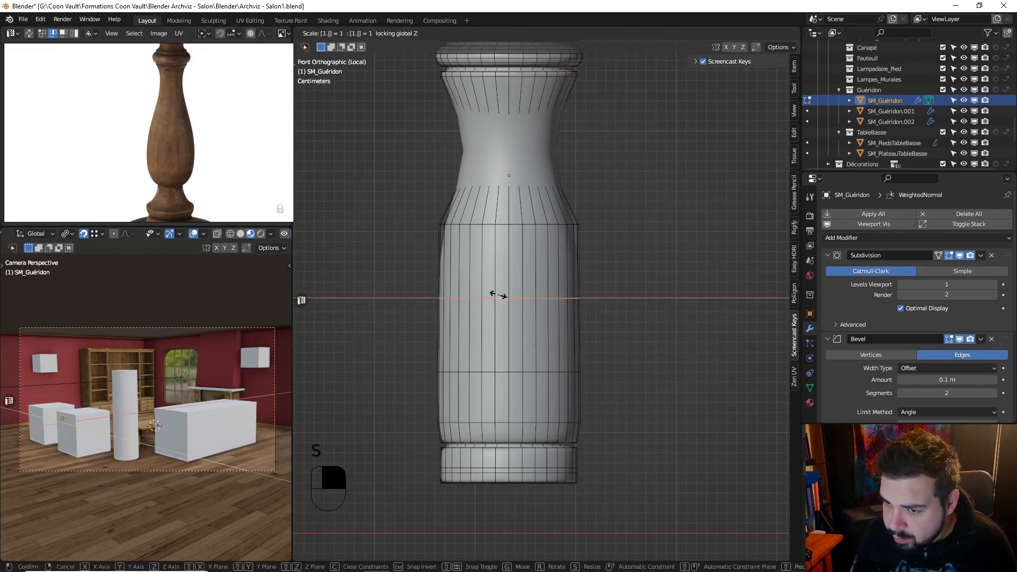
pyautogui.write('2')
pyautogui.press('Return')
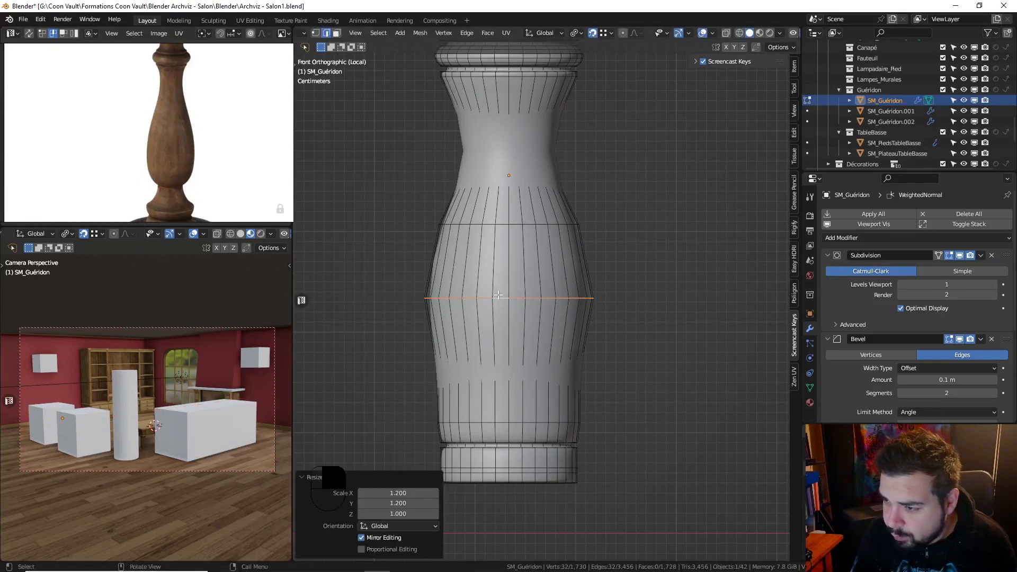
# Widen the edge loop just below the shaft's middle by scaling it to 1.5 with Z locked
pyautogui.click(502, 373)
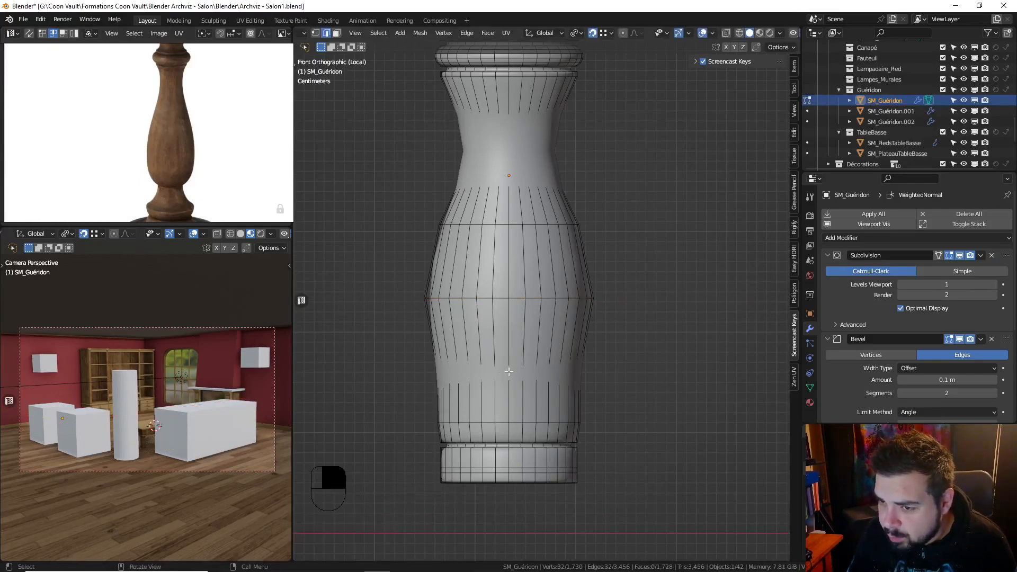
pyautogui.press('s')
pyautogui.hotkey('shift', 'z')
pyautogui.write('1.5')
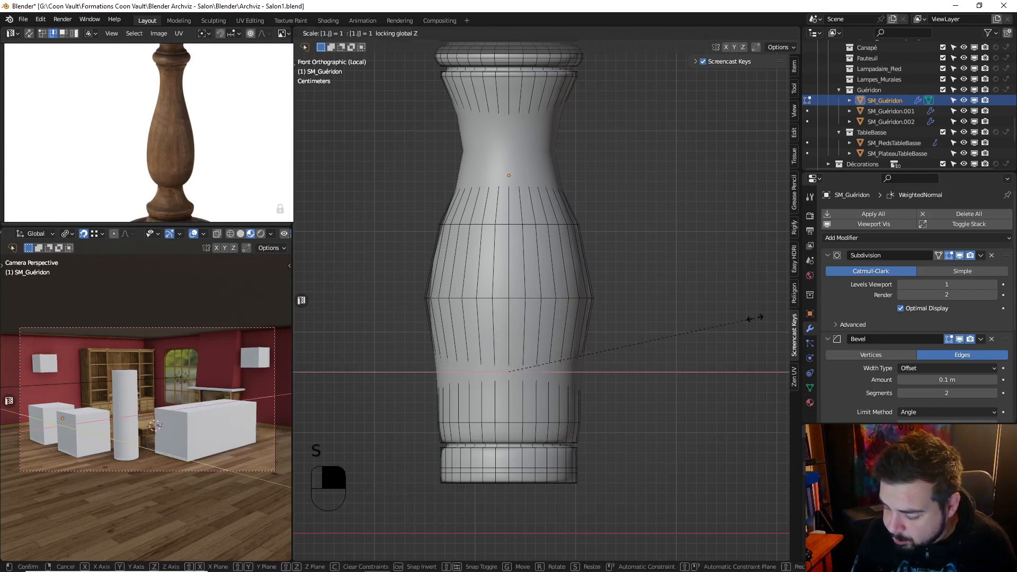
pyautogui.press('Return')
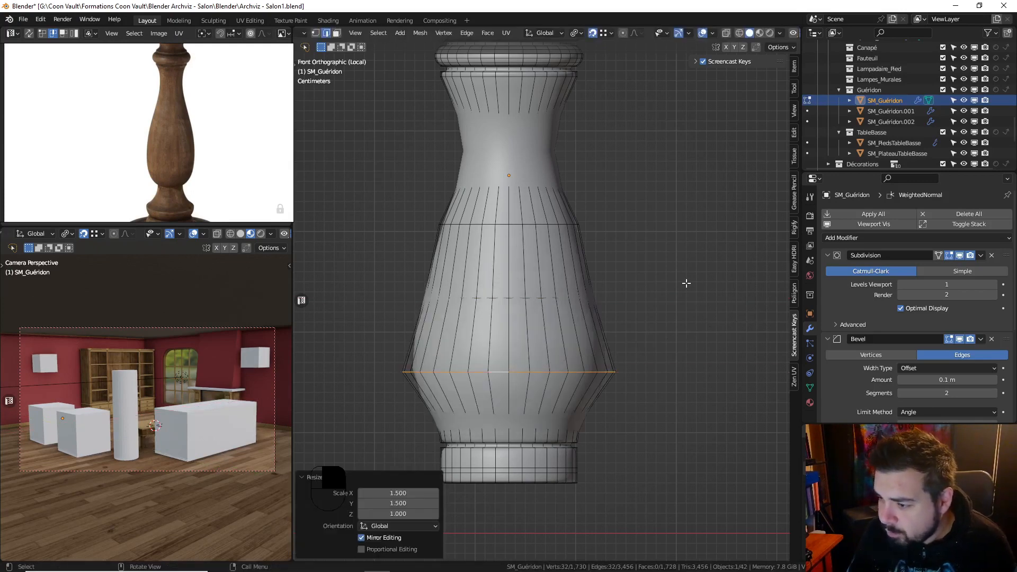
pyautogui.press('Tab')
pyautogui.press('Tab')
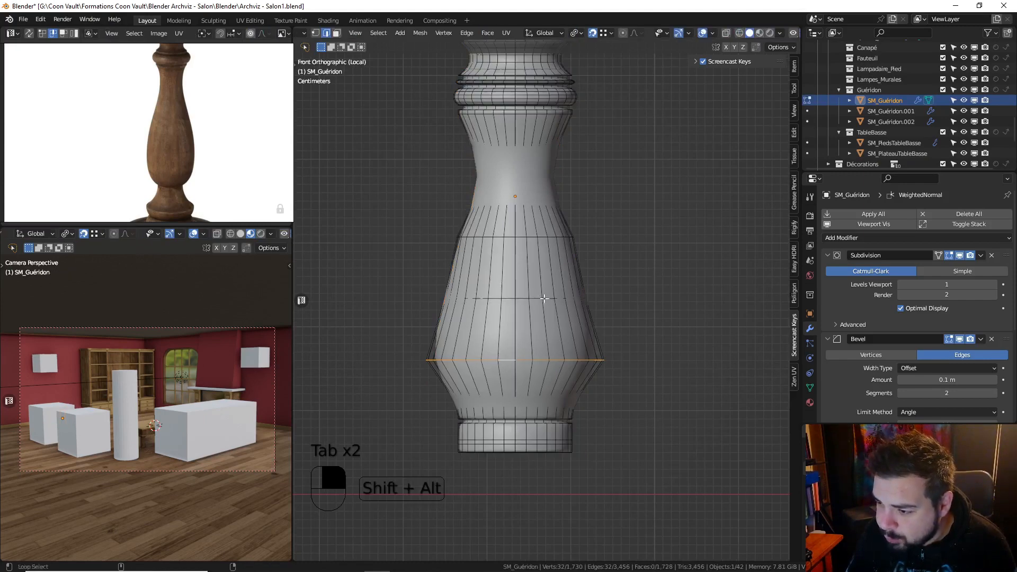
pyautogui.hotkey('ctrl', 'b')
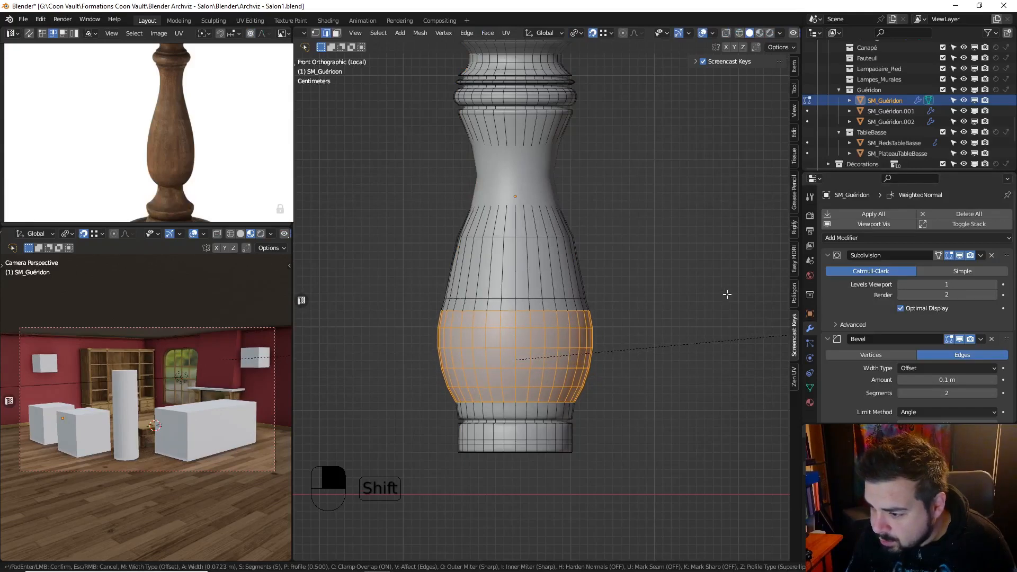
pyautogui.rightClick(714, 297)
pyautogui.click(504, 398)
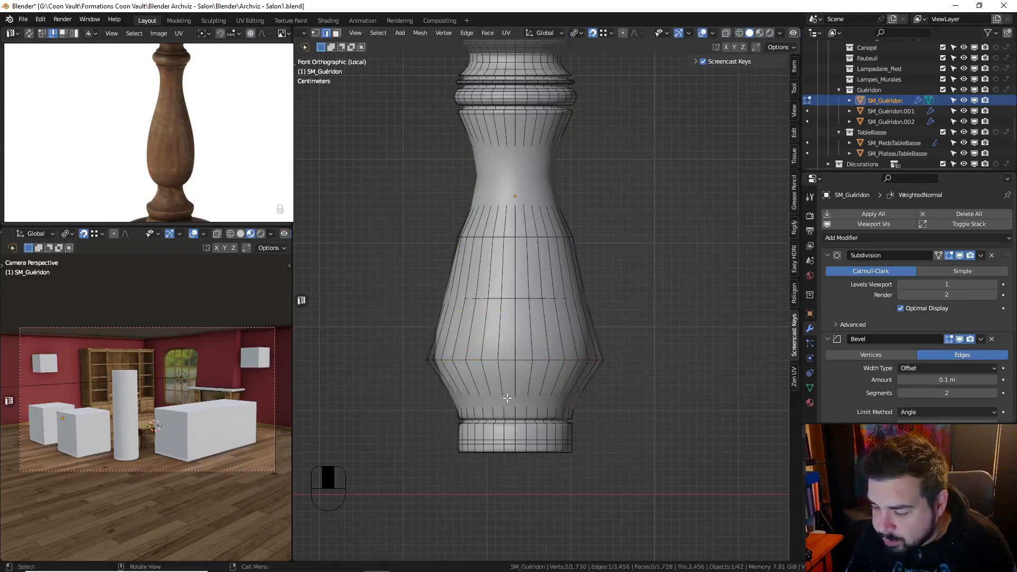
pyautogui.keyDown('alt'); pyautogui.keyDown('shift'); pyautogui.click(504, 398); pyautogui.keyUp('shift'); pyautogui.keyUp('alt')
pyautogui.keyDown('alt'); pyautogui.keyDown('shift'); pyautogui.click(505, 398); pyautogui.keyUp('shift'); pyautogui.keyUp('alt')
pyautogui.press('a')
pyautogui.press('a')
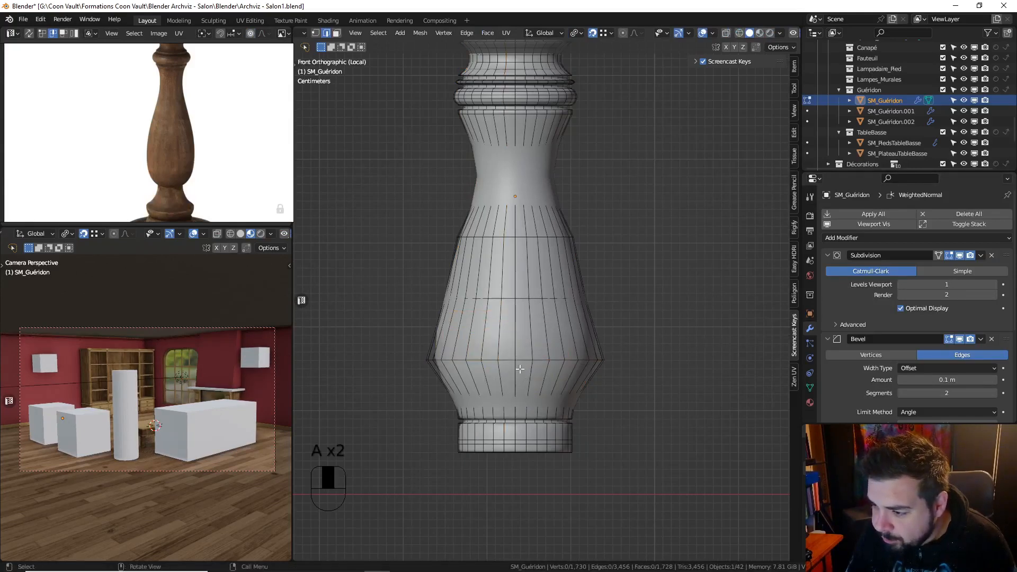
# Scale the lowest shaft loop above the base to 0.5 with Z locked, and bevel it narrowly with 5 segments
pyautogui.keyDown('shift'); pyautogui.moveTo(519, 369); pyautogui.dragTo(520, 352, button='middle'); pyautogui.keyUp('shift')
pyautogui.keyDown('alt'); pyautogui.keyDown('shift'); pyautogui.click(511, 385); pyautogui.keyUp('shift'); pyautogui.keyUp('alt')
pyautogui.press('s')
pyautogui.hotkey('shift', 'z')
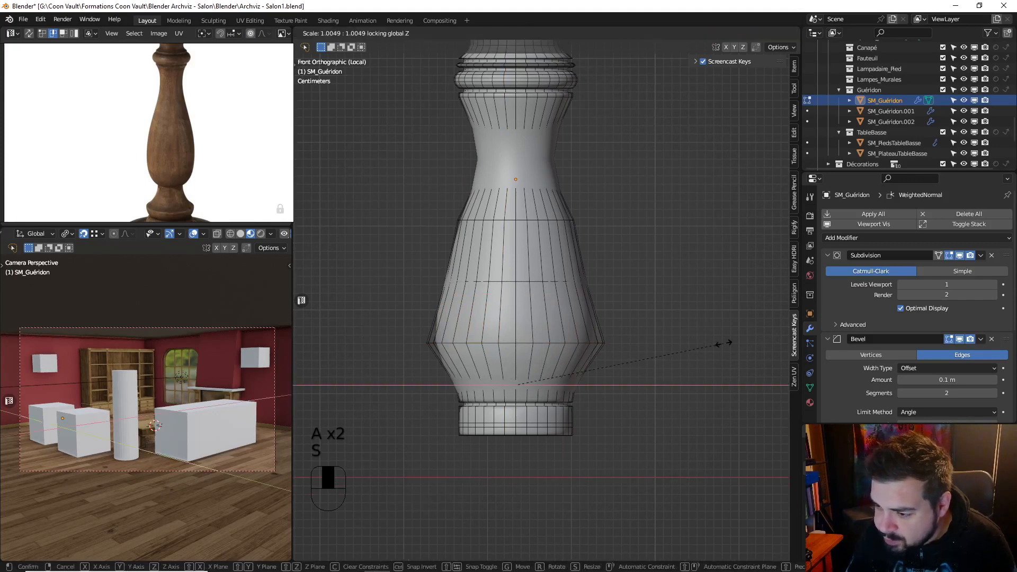
pyautogui.write('.5')
pyautogui.press('Return')
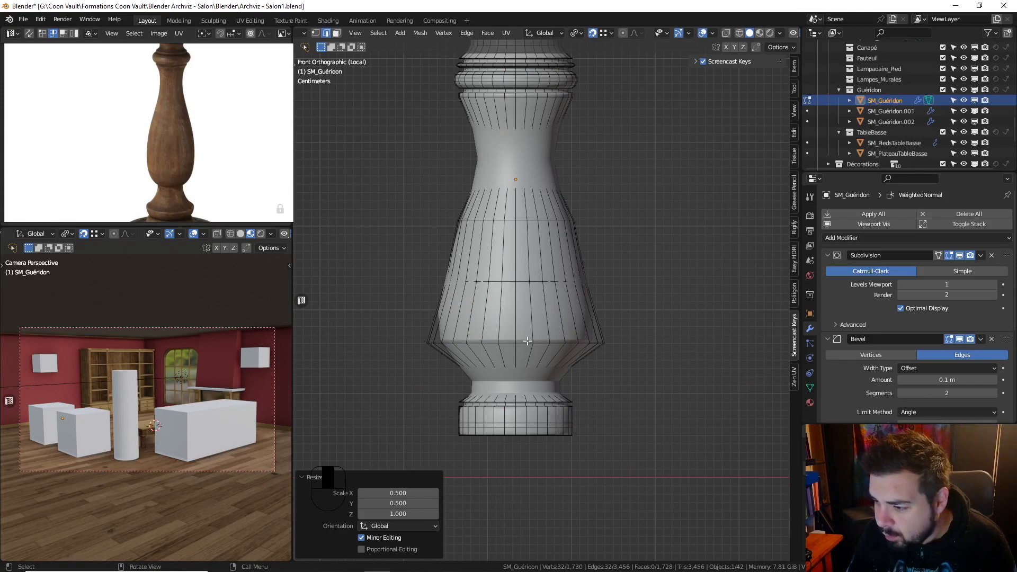
pyautogui.hotkey('ctrl', 'b')
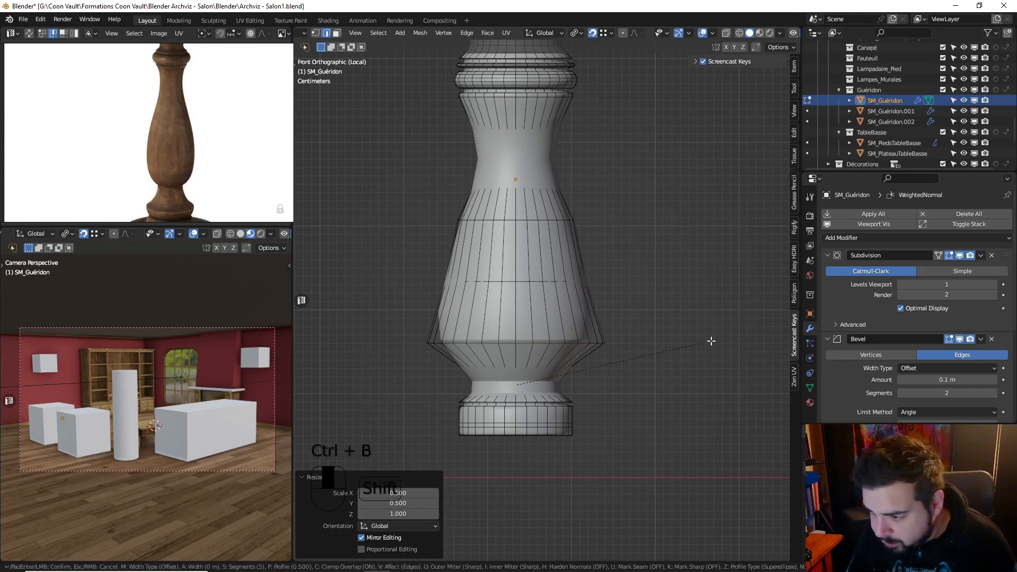
pyautogui.click(760, 342)
# Round the widest loop of the pedestal's belly with a 5-segment bevel about 0.064 m wide
pyautogui.click(525, 344)
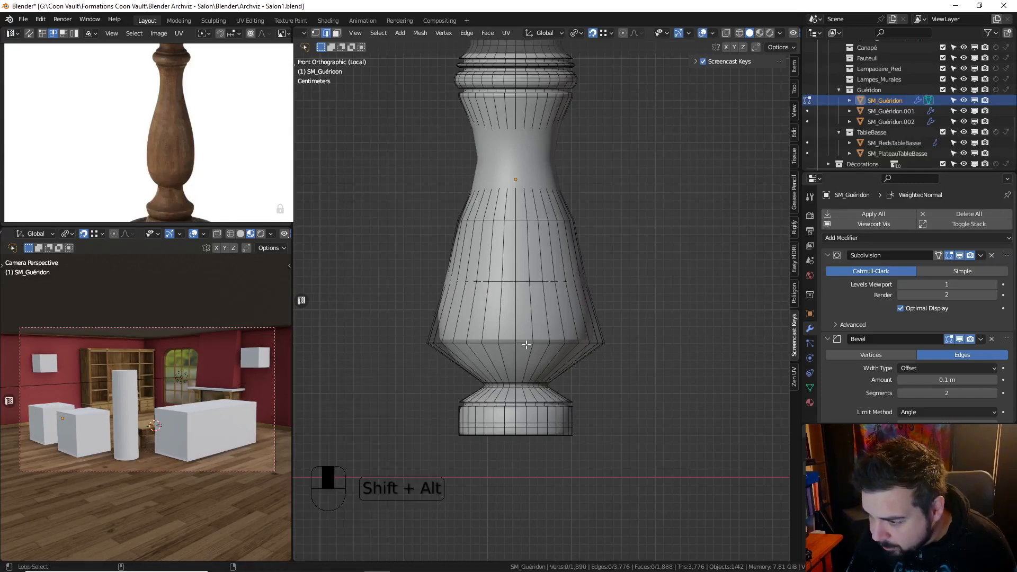
pyautogui.keyDown('alt'); pyautogui.keyDown('shift'); pyautogui.click(524, 344); pyautogui.keyUp('shift'); pyautogui.keyUp('alt')
pyautogui.hotkey('ctrl', 'b')
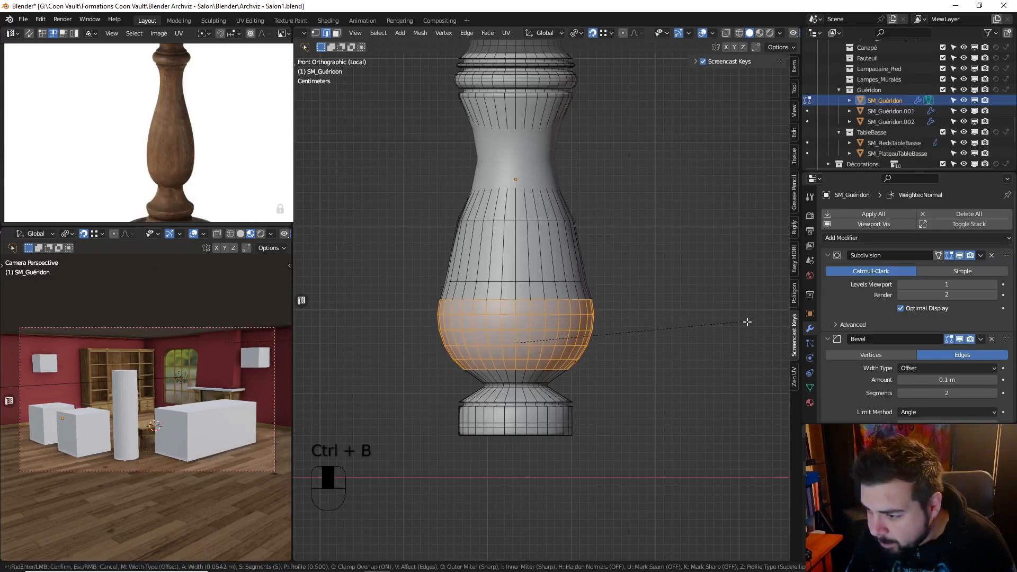
pyautogui.click(753, 323)
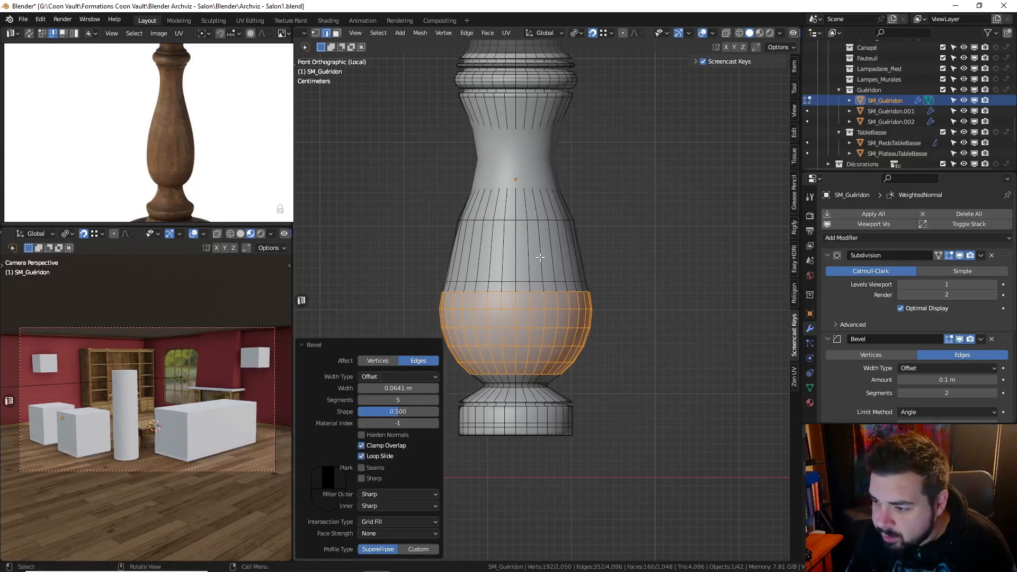
# Soften the edge loop between the neck and the belly with a 5-segment bevel about 0.06 m wide
pyautogui.keyDown('alt'); pyautogui.click(518, 218); pyautogui.keyUp('alt')
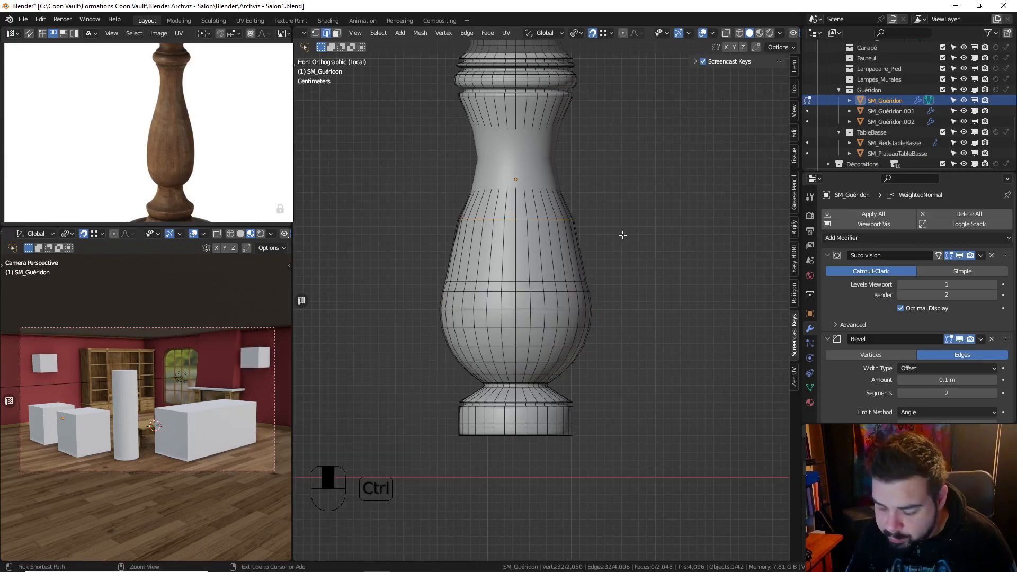
pyautogui.hotkey('ctrl', 'b')
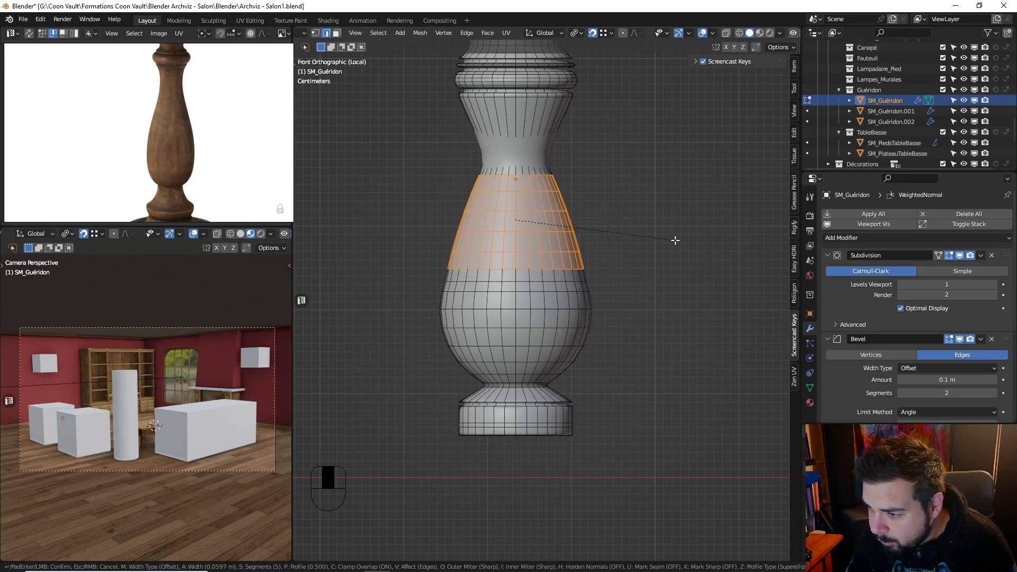
pyautogui.click(673, 238)
pyautogui.hotkey('shift', 'space')
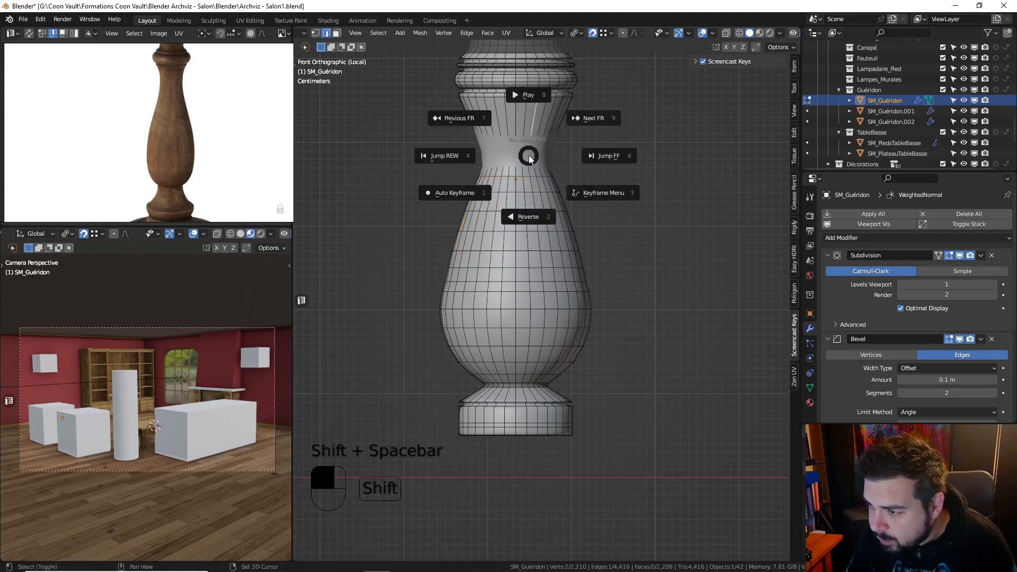
pyautogui.press('z')
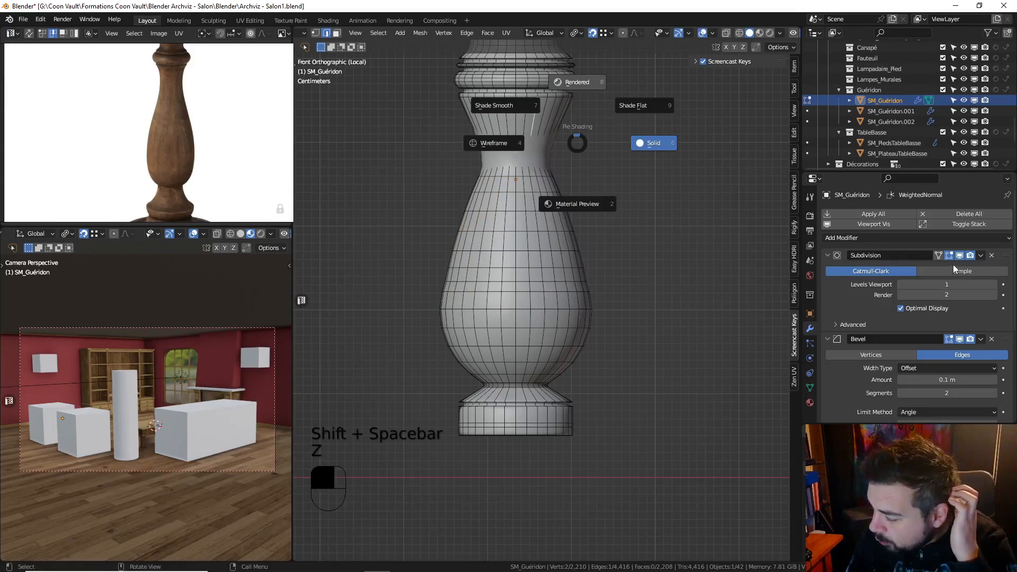
pyautogui.press('4')
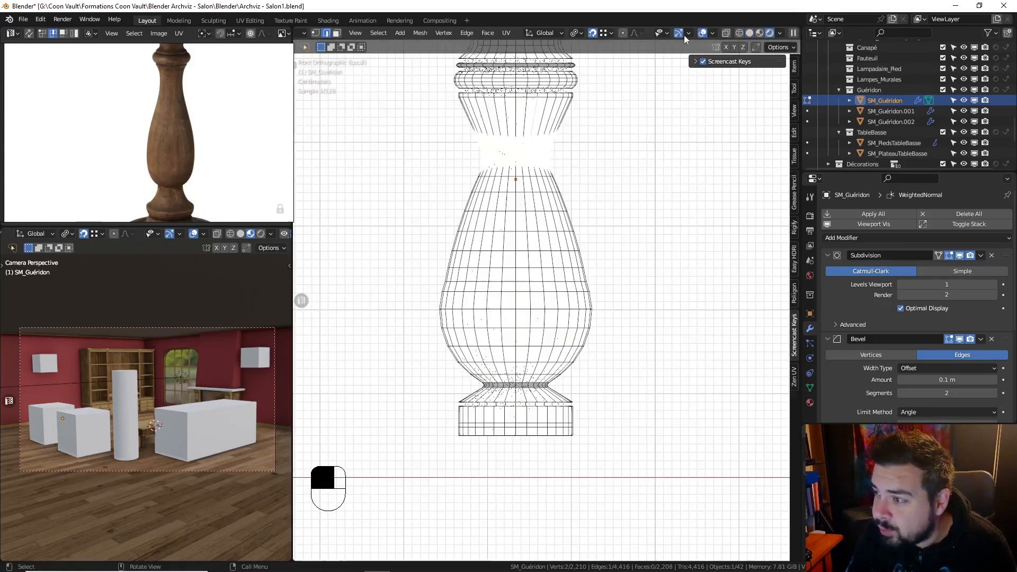
pyautogui.click(749, 33)
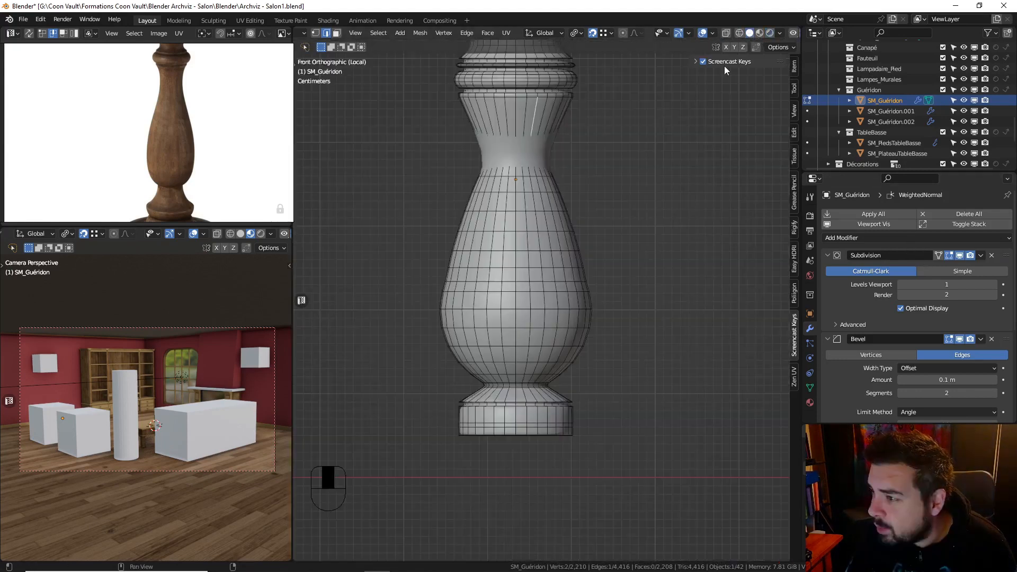
# Turn off the Subdivision modifier's viewport display and bevel the narrowest neck loop with 5 segments, about 0.037 m wide
pyautogui.click(960, 255)
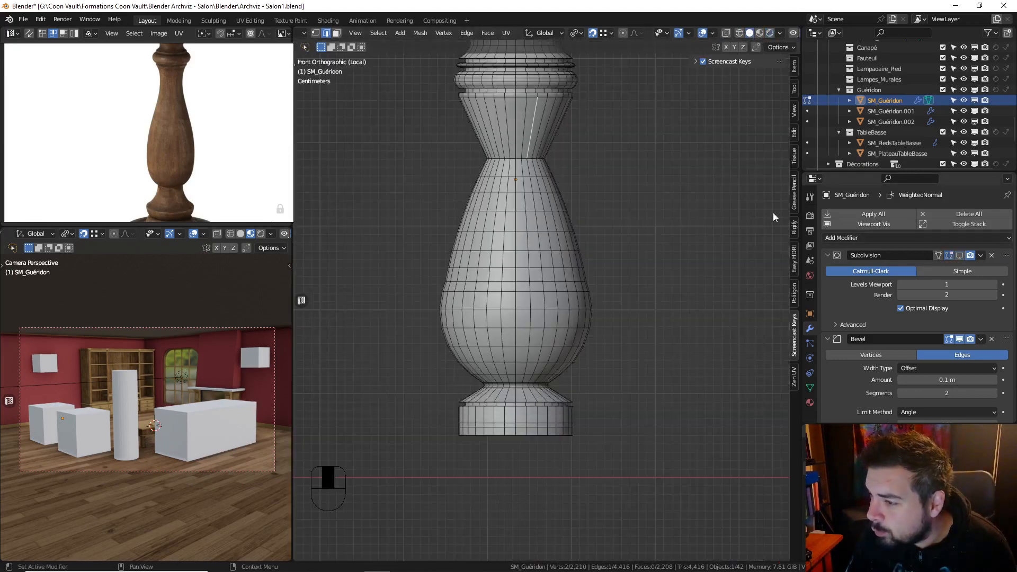
pyautogui.click(517, 158)
pyautogui.keyDown('alt'); pyautogui.keyDown('shift'); pyautogui.click(517, 158); pyautogui.keyUp('shift'); pyautogui.keyUp('alt')
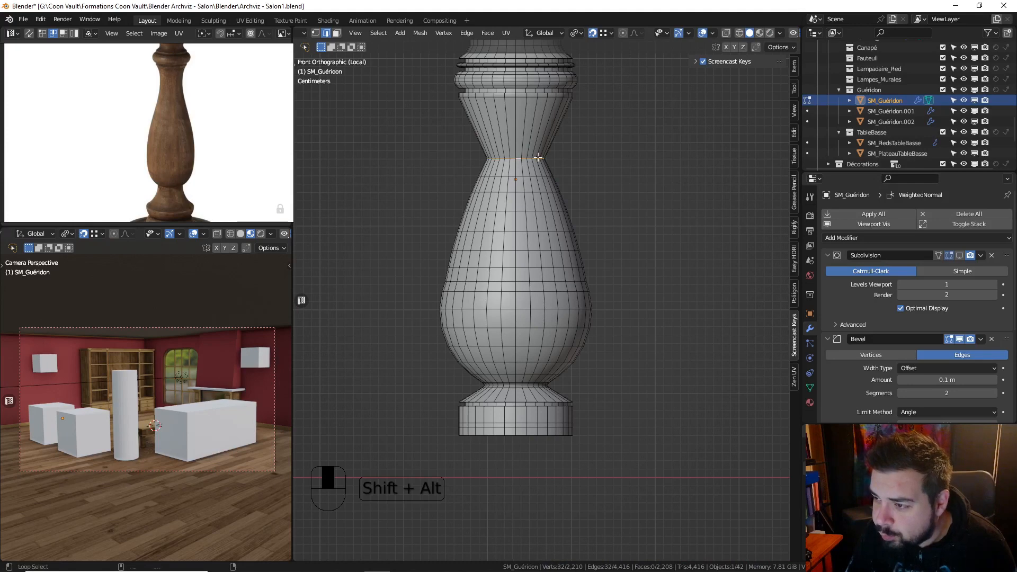
pyautogui.hotkey('ctrl', 'b')
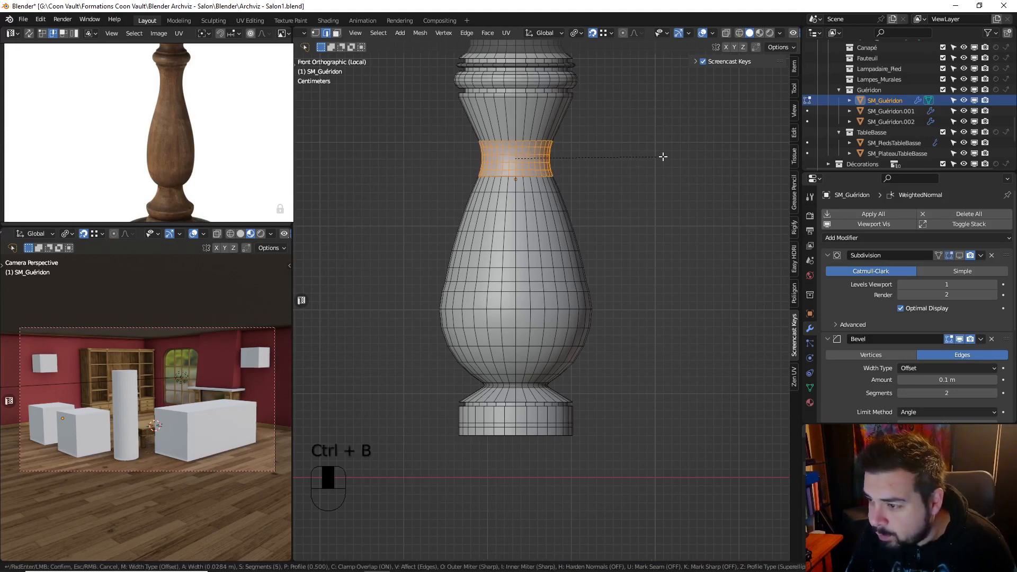
pyautogui.click(670, 158)
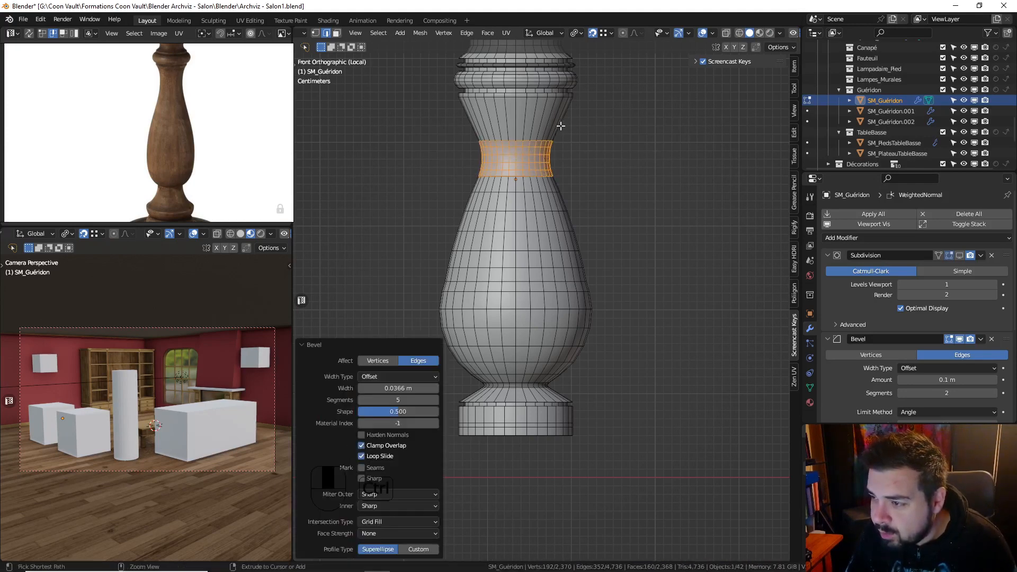
# Add a centred loop cut in the flared section above the neck and bevel it with 5 segments, about 0.053 m wide
pyautogui.hotkey('ctrl', 'r')
pyautogui.click(583, 123)
pyautogui.rightClick(599, 125)
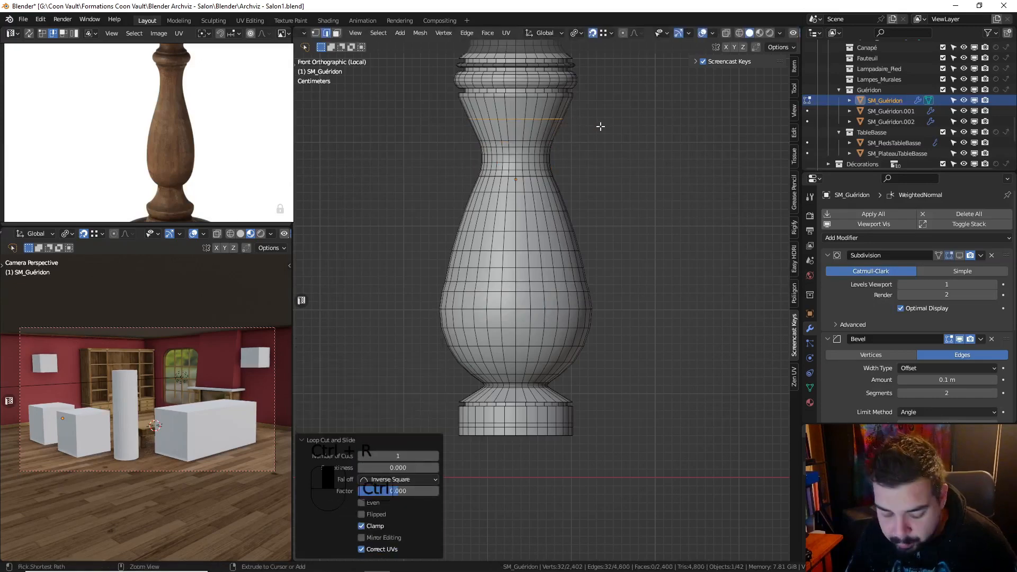
pyautogui.hotkey('ctrl', 'b')
pyautogui.click(644, 132)
# Select the whole pedestal mesh and clean it with Degenerate Dissolve, Merge by Distance and Delete Loose
pyautogui.press('a')
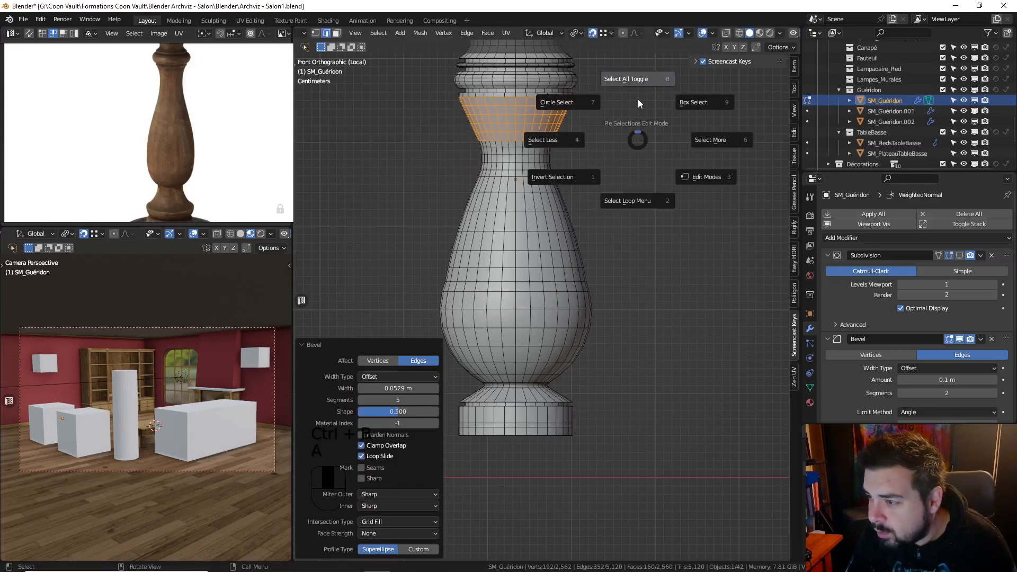
pyautogui.press('a')
pyautogui.click(638, 93)
pyautogui.press('q')
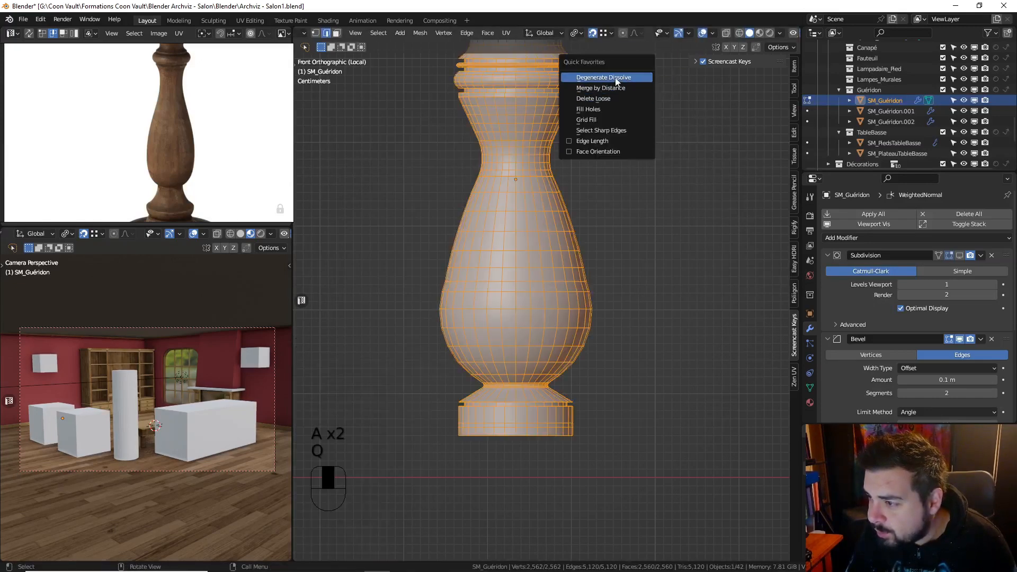
pyautogui.click(582, 77)
pyautogui.press('q')
pyautogui.click(611, 86)
pyautogui.press('q')
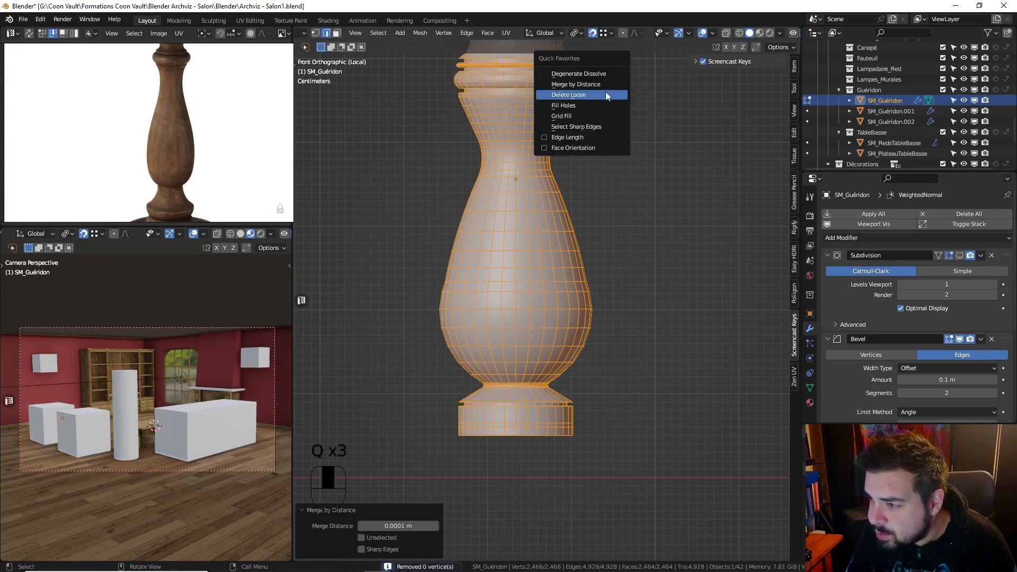
pyautogui.click(606, 91)
# Apply the pedestal's rotation and scale in Object Mode and set its origin to geometry
pyautogui.press('Tab')
pyautogui.press('q')
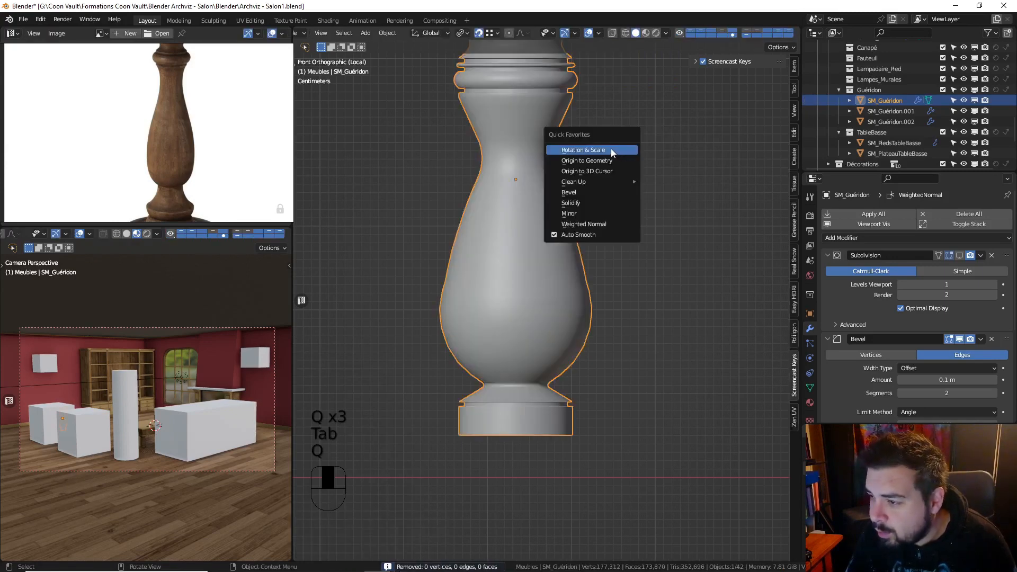
pyautogui.click(611, 151)
pyautogui.press('q')
# Dissolve the five unevenly spaced edge loops on the tapering section above the pedestal's belly, keeping the middle loop
pyautogui.press('Tab')
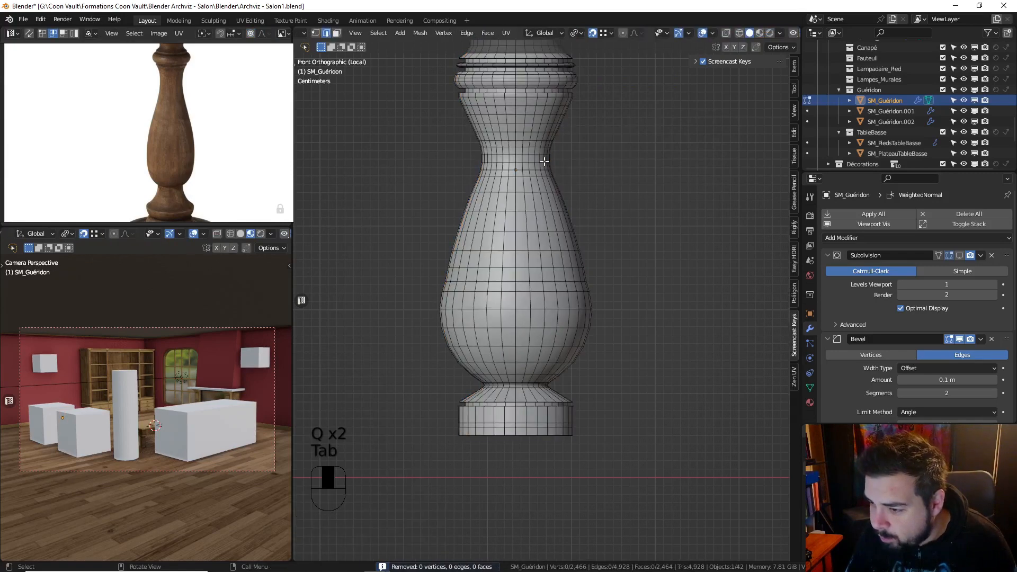
pyautogui.scroll(2, 495, 276)
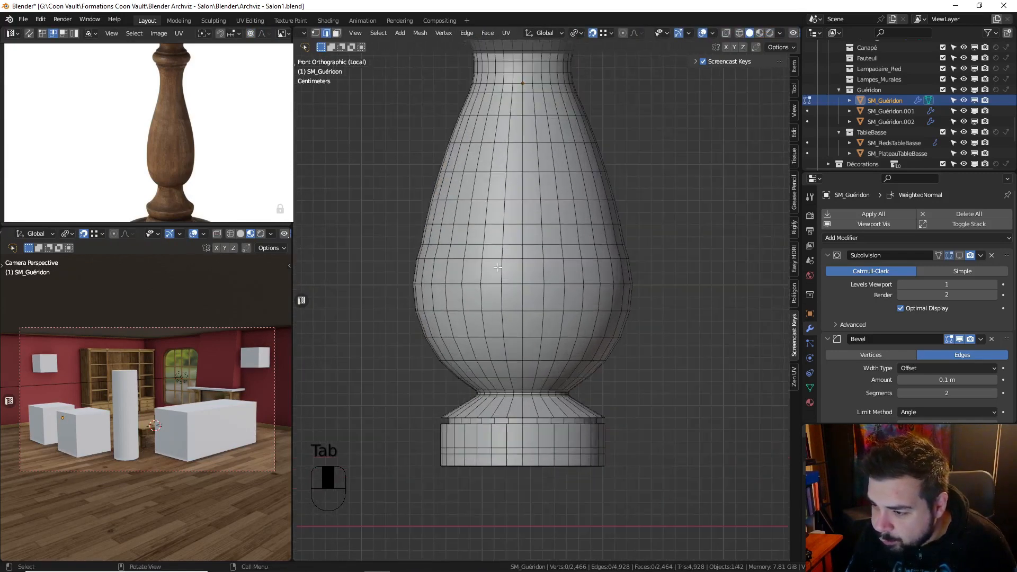
pyautogui.keyDown('alt'); pyautogui.keyDown('shift'); pyautogui.click(455, 244); pyautogui.keyUp('shift'); pyautogui.keyUp('alt')
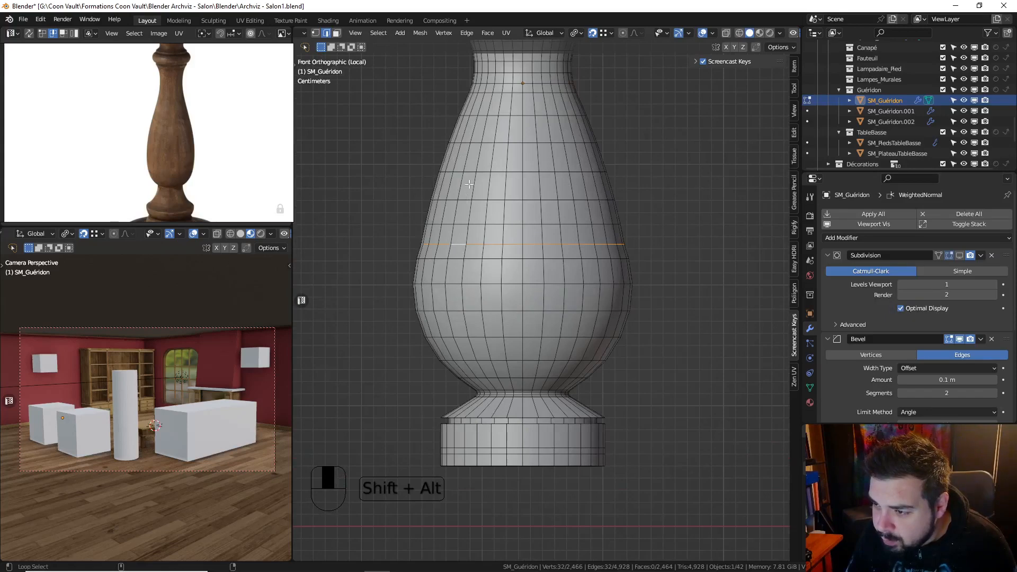
pyautogui.keyDown('alt'); pyautogui.keyDown('shift'); pyautogui.click(461, 224); pyautogui.keyUp('shift'); pyautogui.keyUp('alt')
pyautogui.keyDown('alt'); pyautogui.keyDown('shift'); pyautogui.click(471, 172); pyautogui.keyUp('shift'); pyautogui.keyUp('alt')
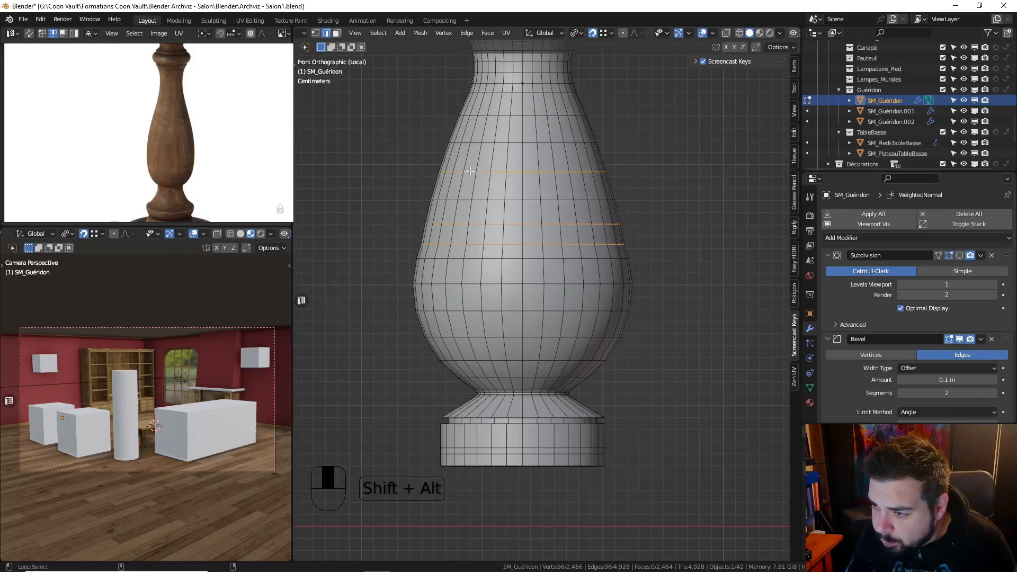
pyautogui.press('x')
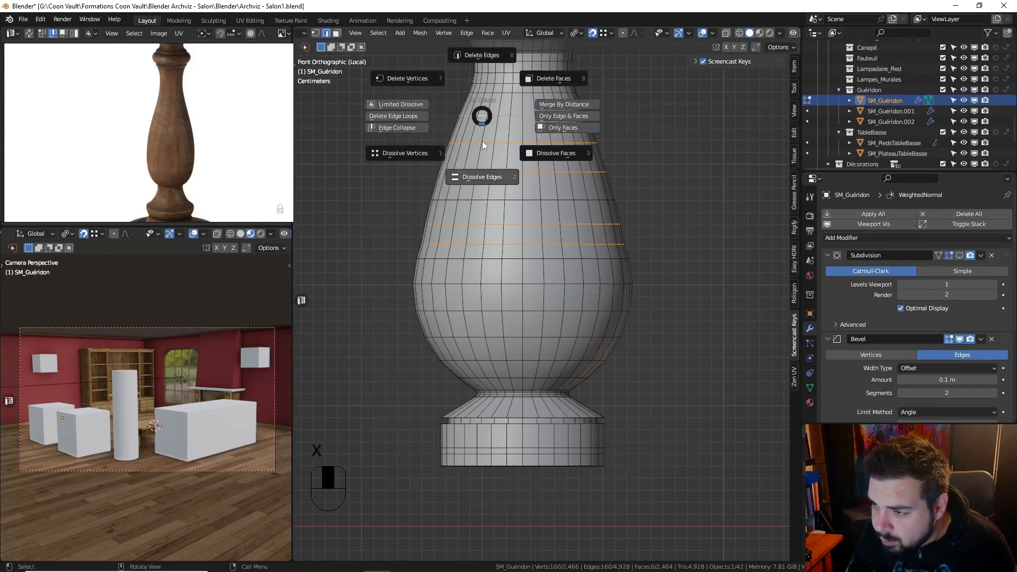
pyautogui.click(481, 166)
# Bevel the remaining middle loop above the belly with 5 segments, about 0.065 m wide
pyautogui.keyDown('alt'); pyautogui.keyDown('shift'); pyautogui.click(481, 200); pyautogui.keyUp('shift'); pyautogui.keyUp('alt')
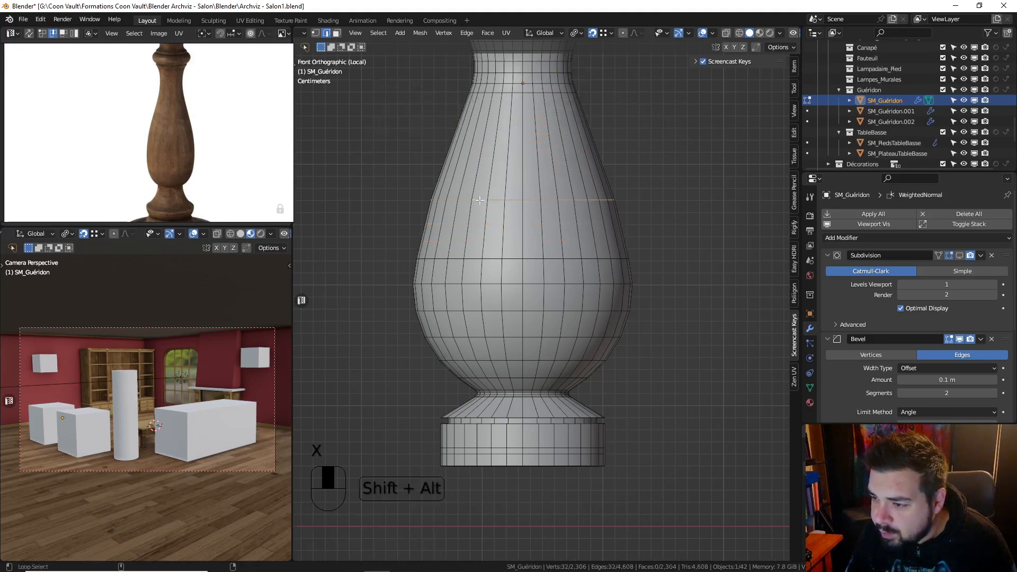
pyautogui.hotkey('ctrl', 'b')
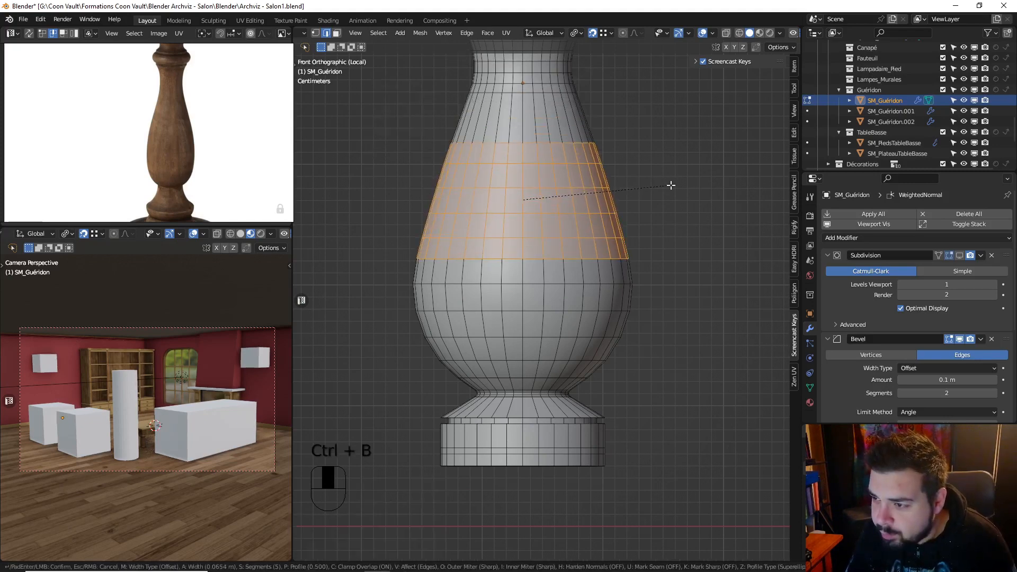
pyautogui.click(670, 181)
# Add a centred loop cut in the gap just below the neck and bevel it with 5 segments, about 0.068 m wide
pyautogui.hotkey('ctrl', 'r')
pyautogui.click(536, 130)
pyautogui.rightClick(536, 129)
pyautogui.hotkey('ctrl', 'b')
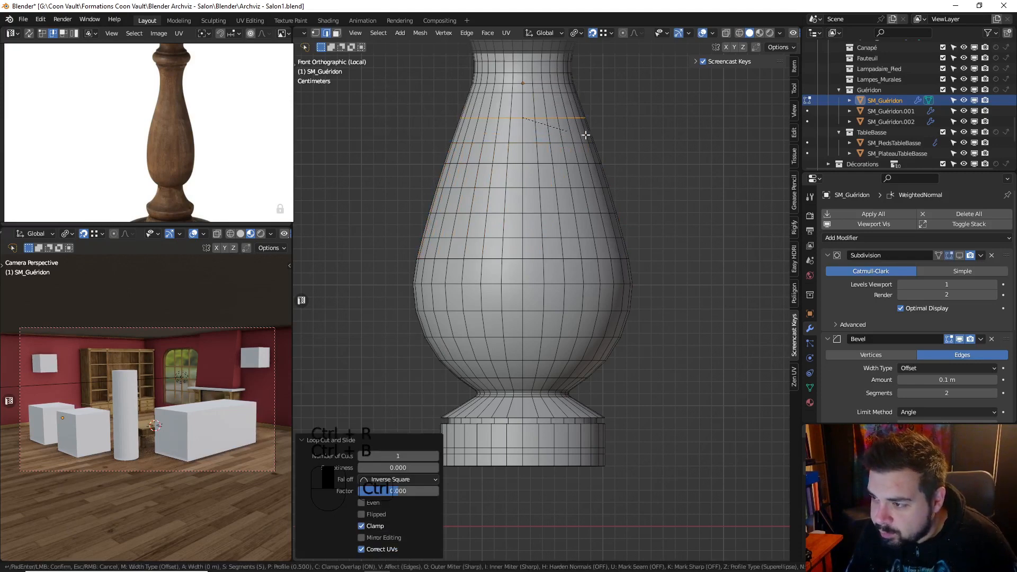
pyautogui.click(652, 147)
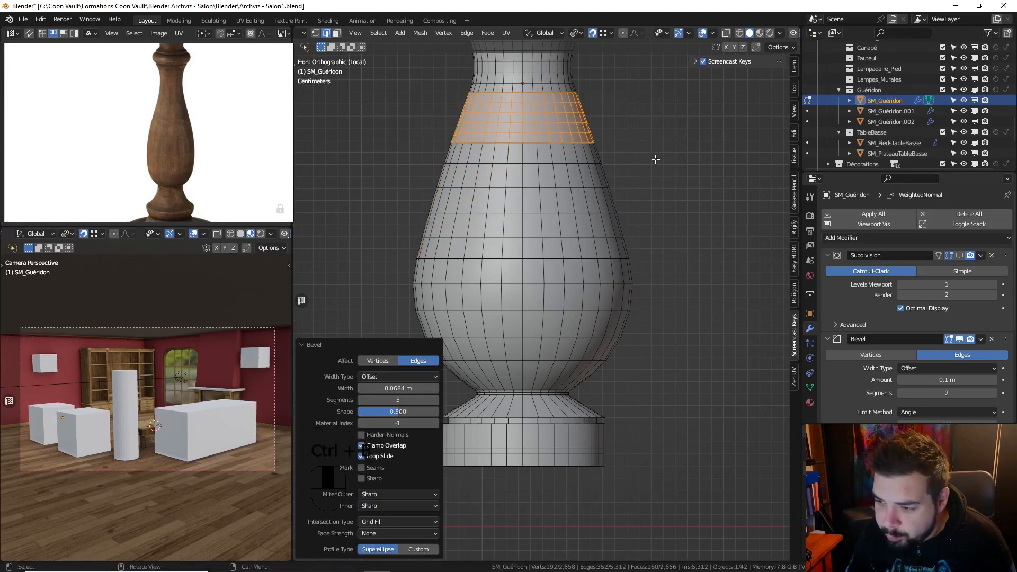
# Clean the entire pedestal mesh again with Degenerate Dissolve, Merge by Distance and Delete Loose
pyautogui.press('a')
pyautogui.press('a')
pyautogui.click(653, 84)
pyautogui.press('q')
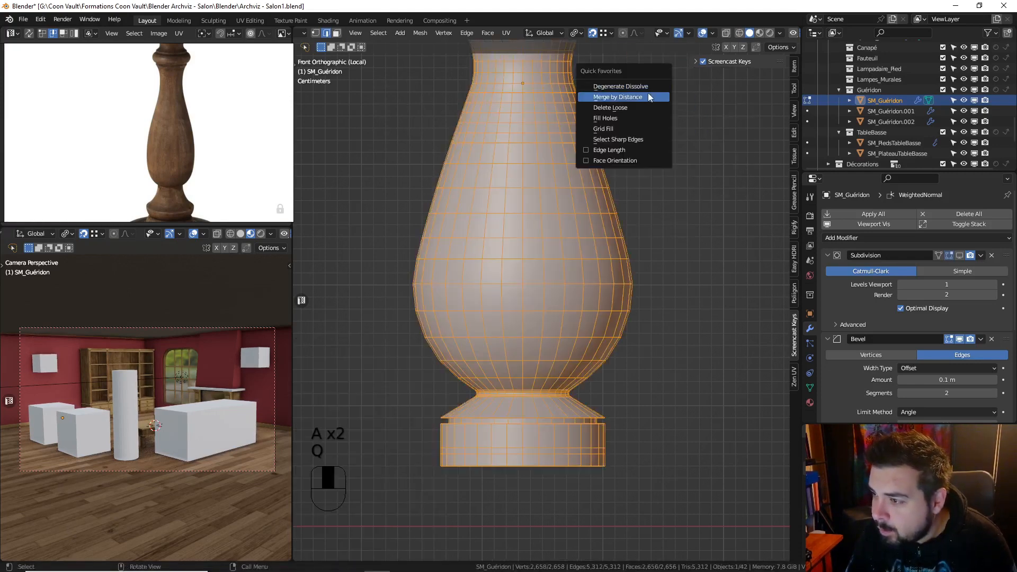
pyautogui.click(641, 87)
pyautogui.press('q')
pyautogui.click(630, 98)
pyautogui.press('q')
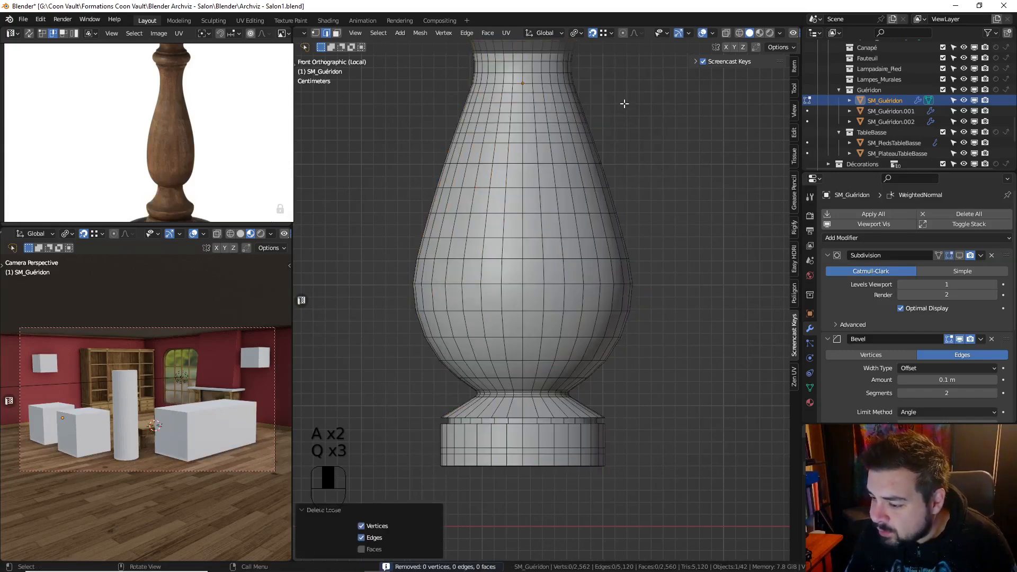
pyautogui.click(626, 106)
# Return to Object Mode, apply the pedestal's rotation and scale, and recentre its origin to geometry
pyautogui.press('Tab')
pyautogui.press('q')
pyautogui.click(622, 112)
pyautogui.press('q')
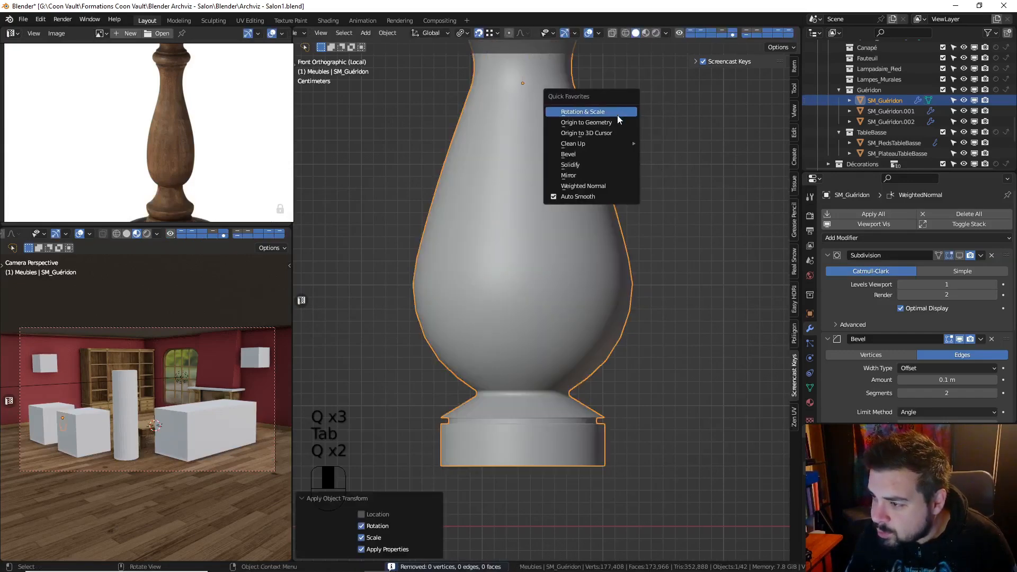
pyautogui.click(615, 123)
# Turn on the Subdivision modifier's viewport display and set the Weighted Normal modifier's weight to 100
pyautogui.click(960, 256)
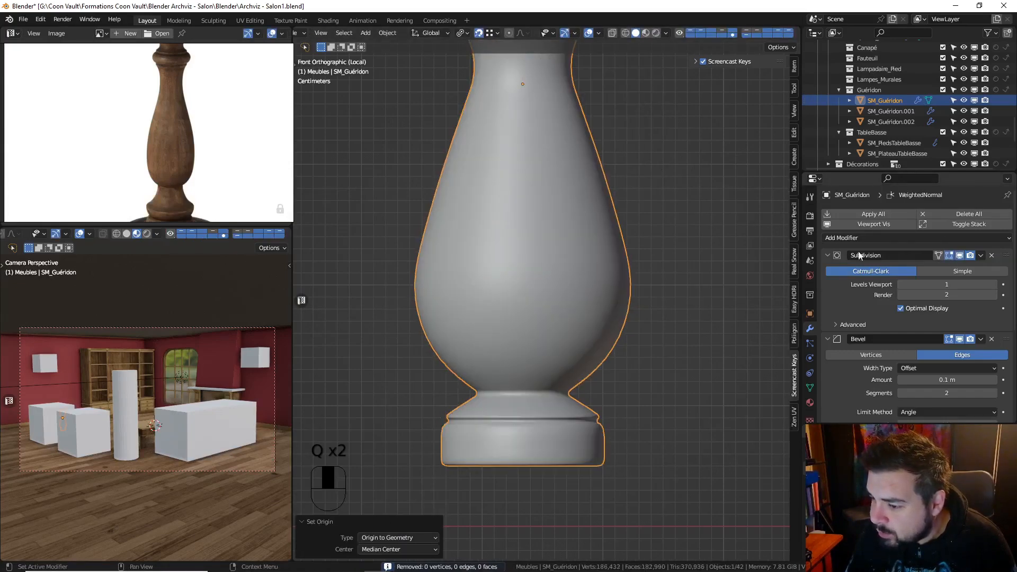
pyautogui.keyDown('shift'); pyautogui.moveTo(708, 260); pyautogui.dragTo(693, 223, button='middle'); pyautogui.keyUp('shift')
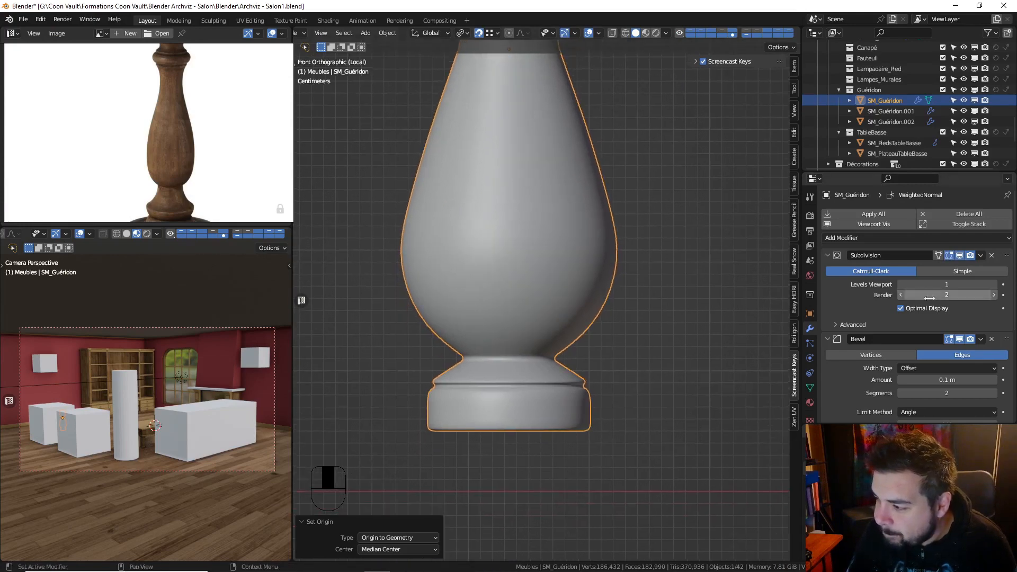
pyautogui.scroll(-6, 911, 297)
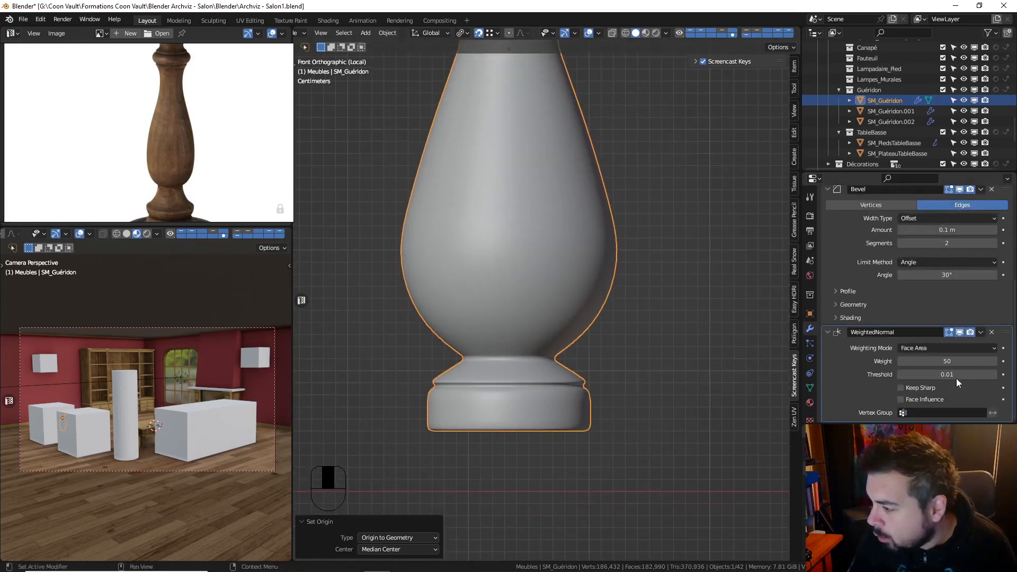
pyautogui.click(947, 361)
pyautogui.write('100')
pyautogui.press('Return')
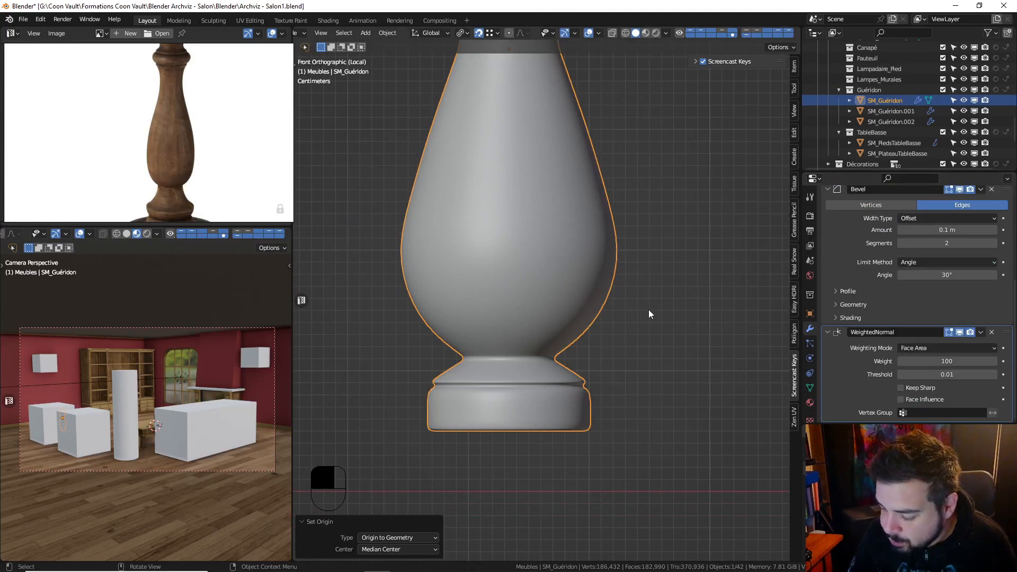
# Leave local view and scale the pedestal and its round base together to 0.75 on X and Y, keeping their height
pyautogui.press('KP_Divide')
pyautogui.moveTo(535, 348); pyautogui.dragTo(398, 296, button='middle')
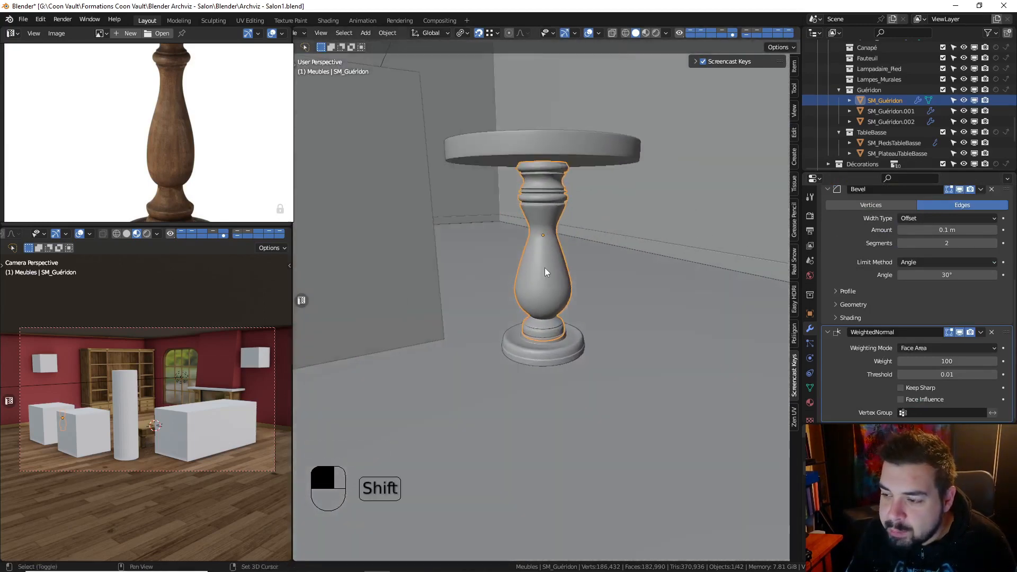
pyautogui.scroll(1, 544, 268)
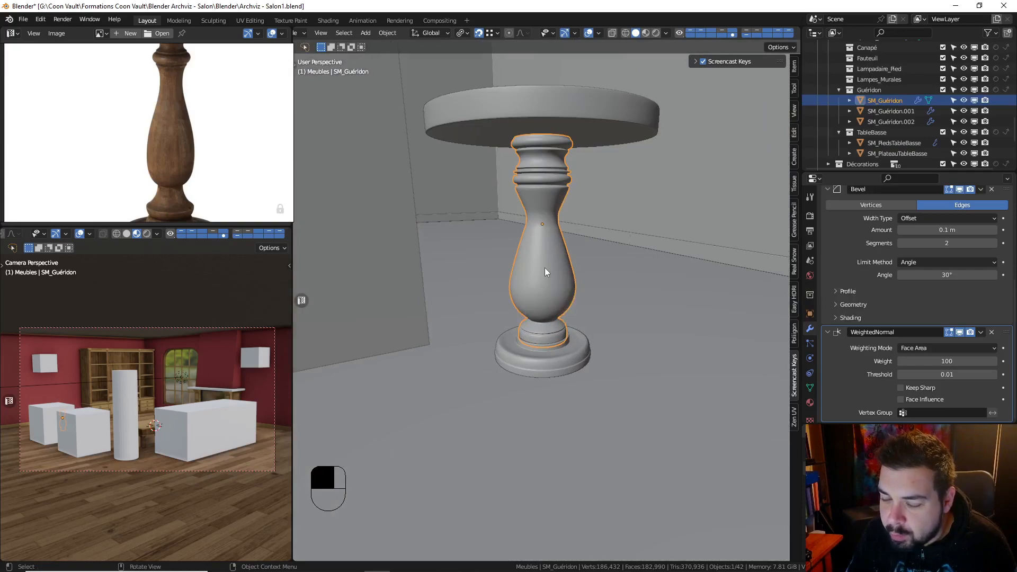
pyautogui.keyDown('shift'); pyautogui.click(578, 352); pyautogui.keyUp('shift')
pyautogui.press('s')
pyautogui.keyDown('shift'); pyautogui.middleClick(656, 255); pyautogui.keyUp('shift')
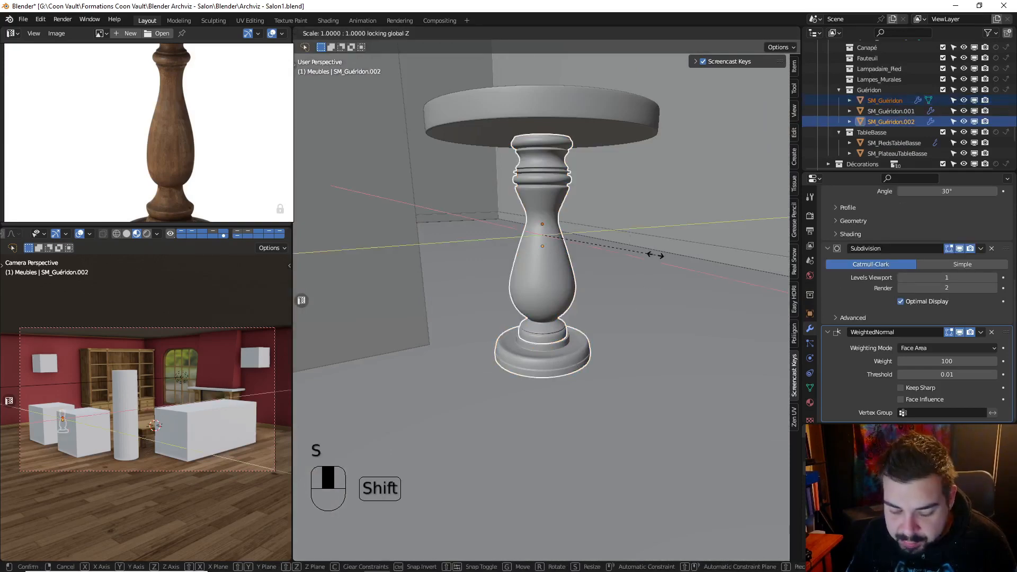
pyautogui.write('.5')
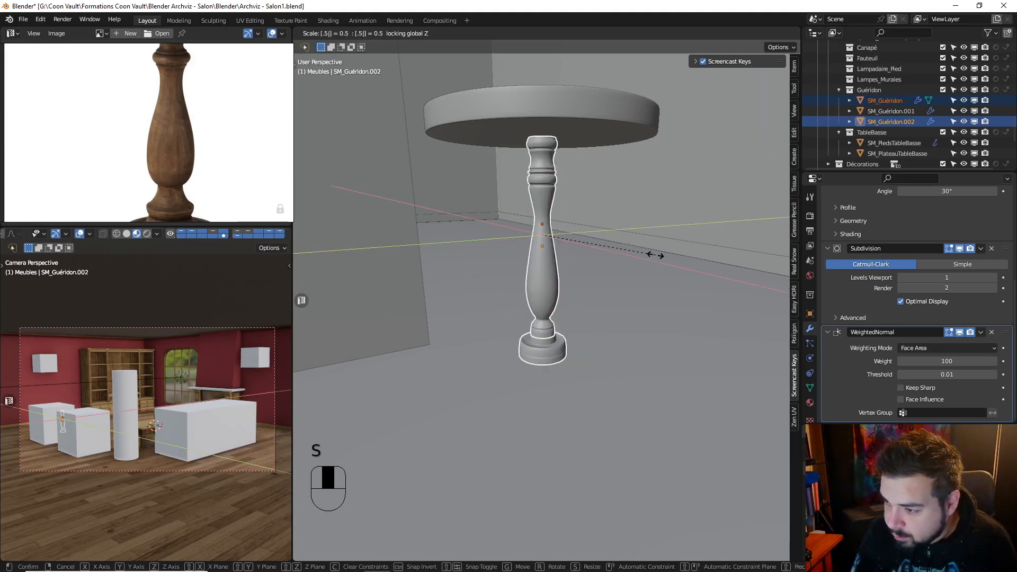
pyautogui.press('BackSpace')
pyautogui.write('75')
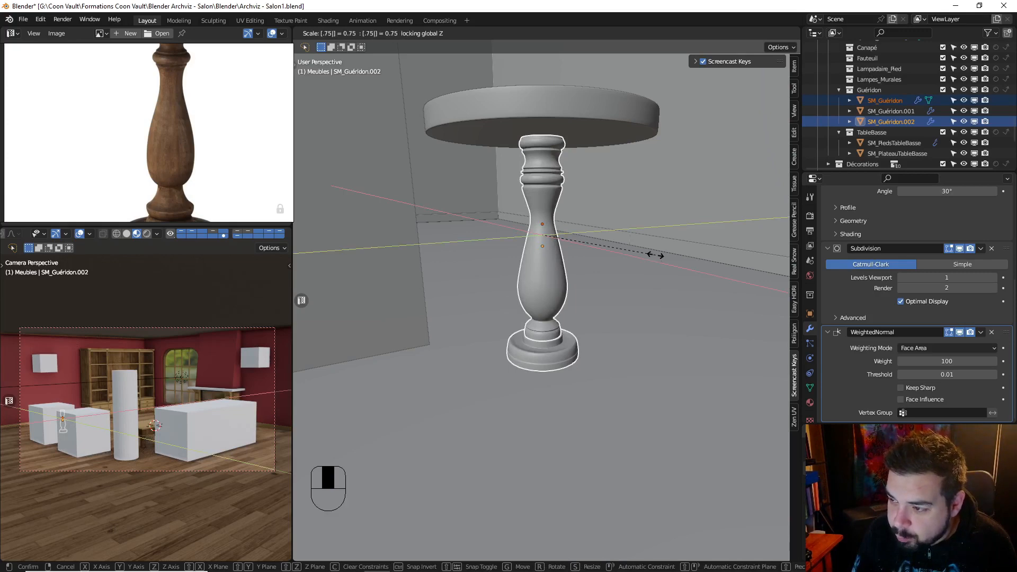
pyautogui.press('Return')
# Thin the round tabletop SM_Guéridon.001 by scaling its entire mesh to 0.5 along Z in Edit Mode
pyautogui.moveTo(517, 160); pyautogui.dragTo(524, 160, button='middle')
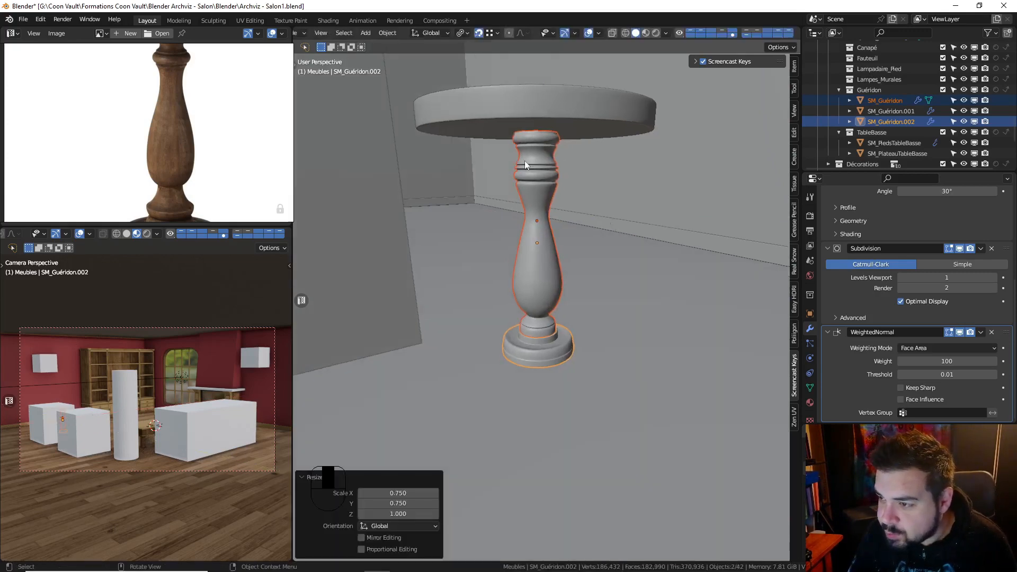
pyautogui.click(538, 93)
pyautogui.keyDown('shift'); pyautogui.moveTo(542, 117); pyautogui.dragTo(549, 158, button='middle'); pyautogui.keyUp('shift')
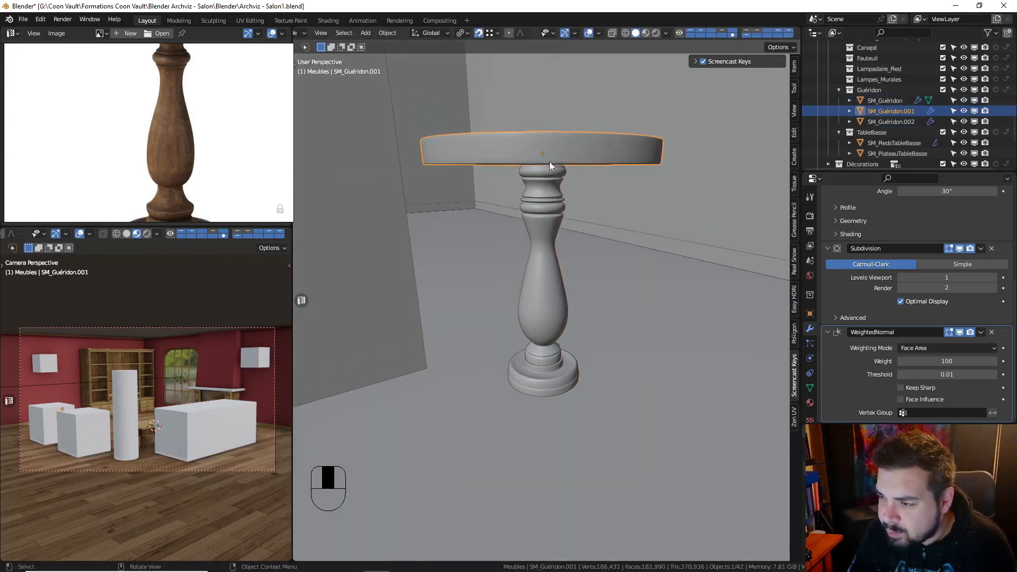
pyautogui.press('Tab')
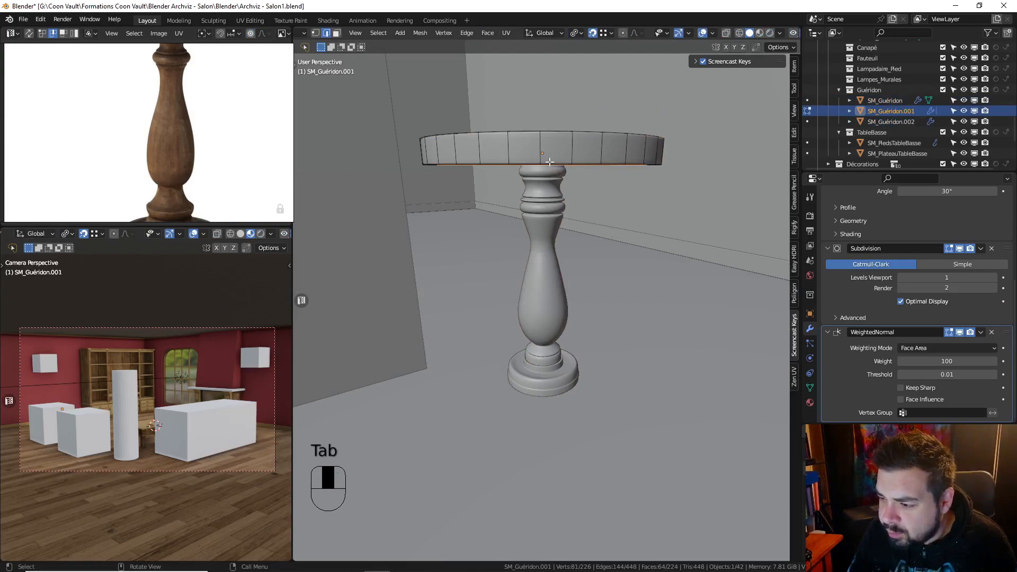
pyautogui.press('a')
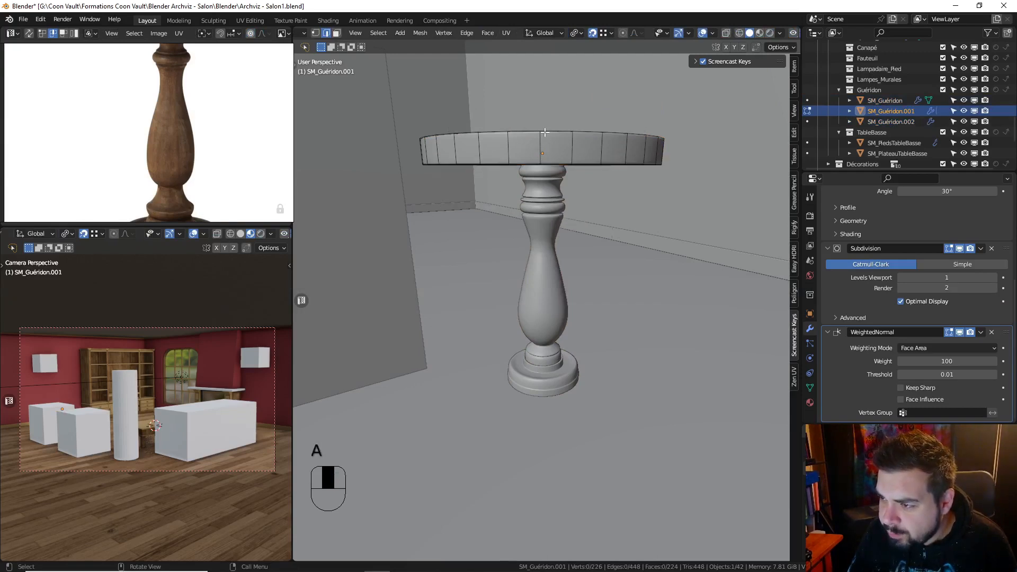
pyautogui.press('a')
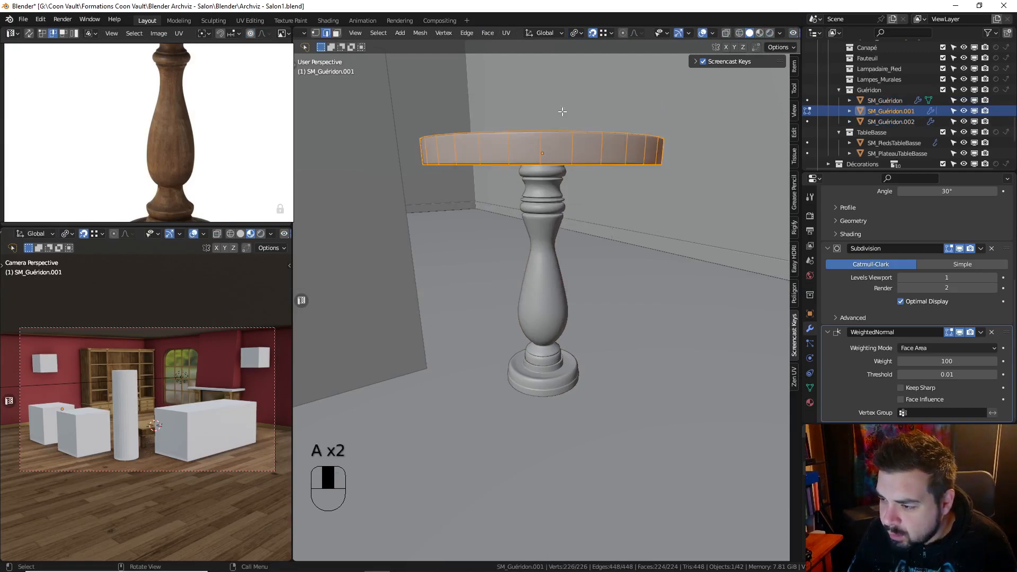
pyautogui.press('s')
pyautogui.write('z')
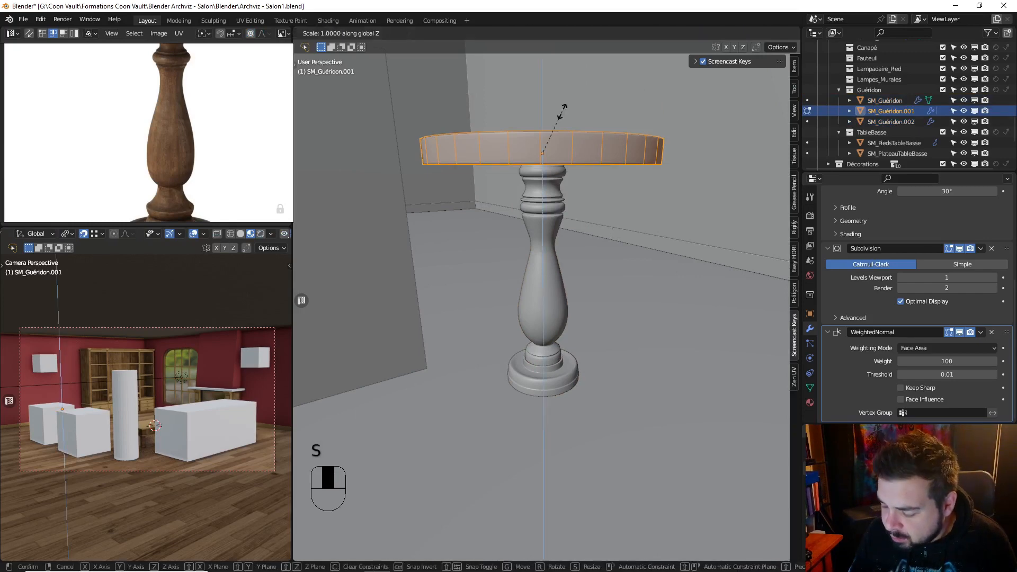
pyautogui.write('.')
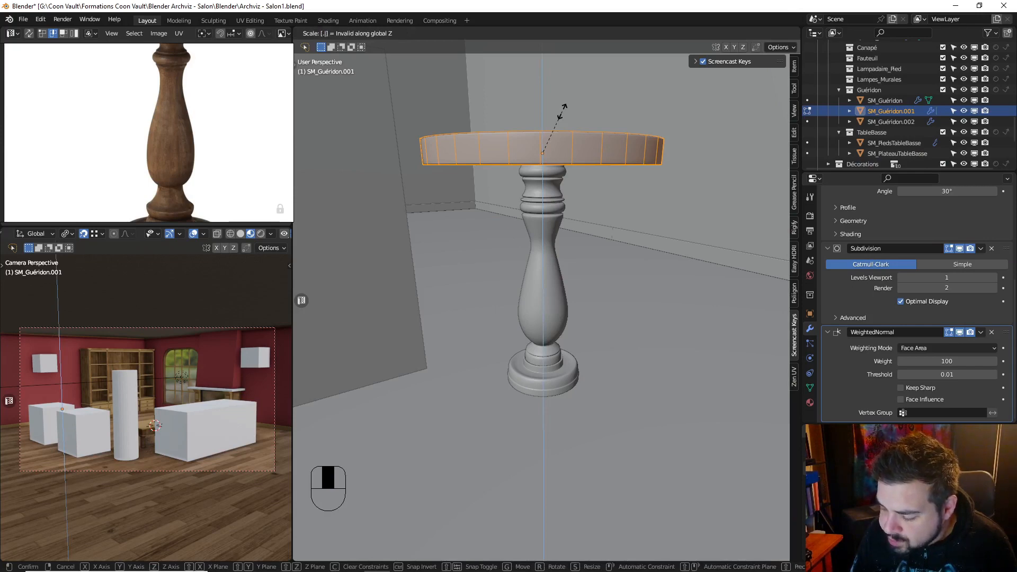
pyautogui.write('5')
pyautogui.press('Return')
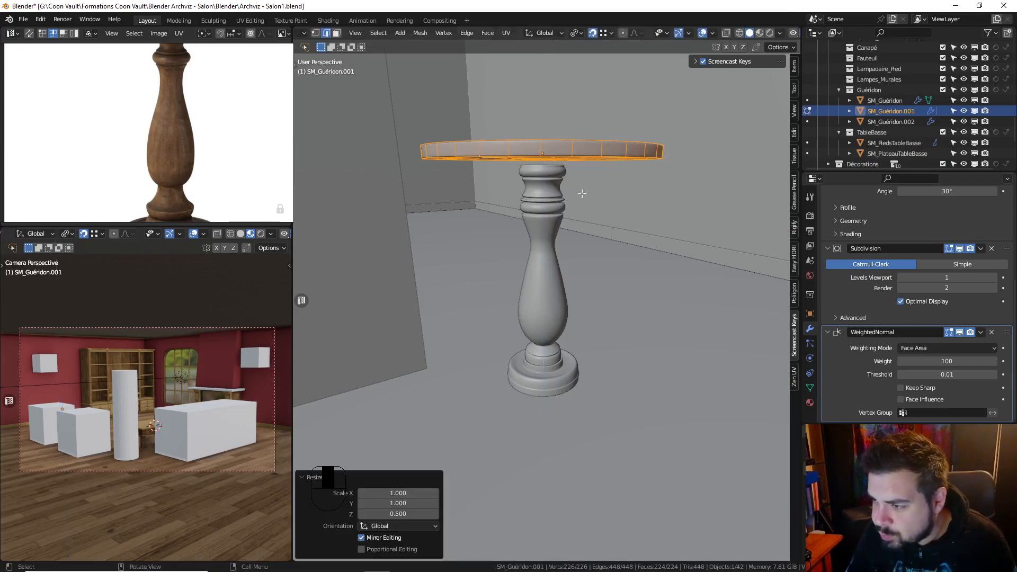
pyautogui.press('Tab')
# Return to Object Mode and stretch the turned pedestal SM_Guéridon to about 1.056 along Z only
pyautogui.click(552, 205)
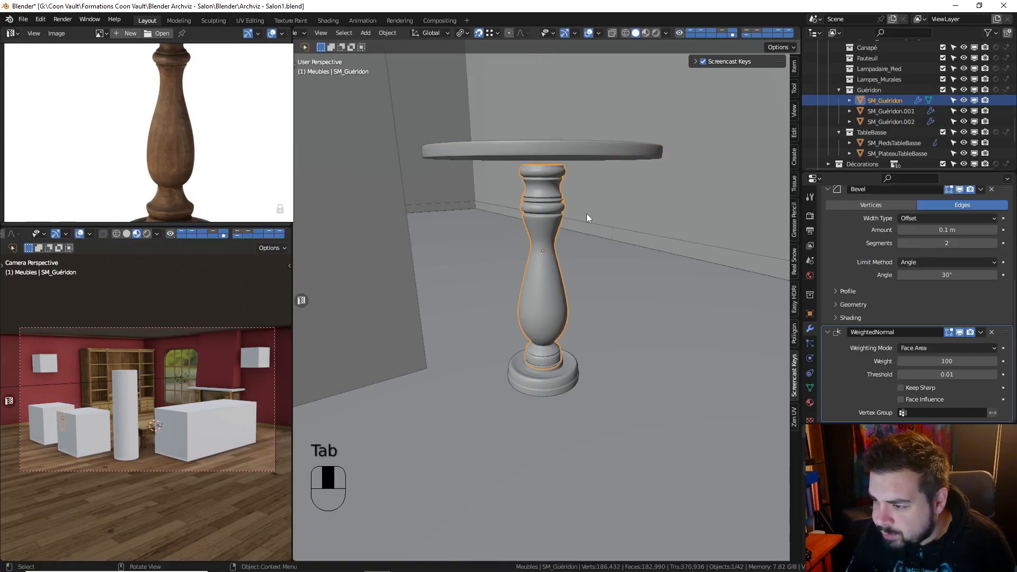
pyautogui.press('Tab')
pyautogui.press('s')
pyautogui.hotkey('shift', 'z')
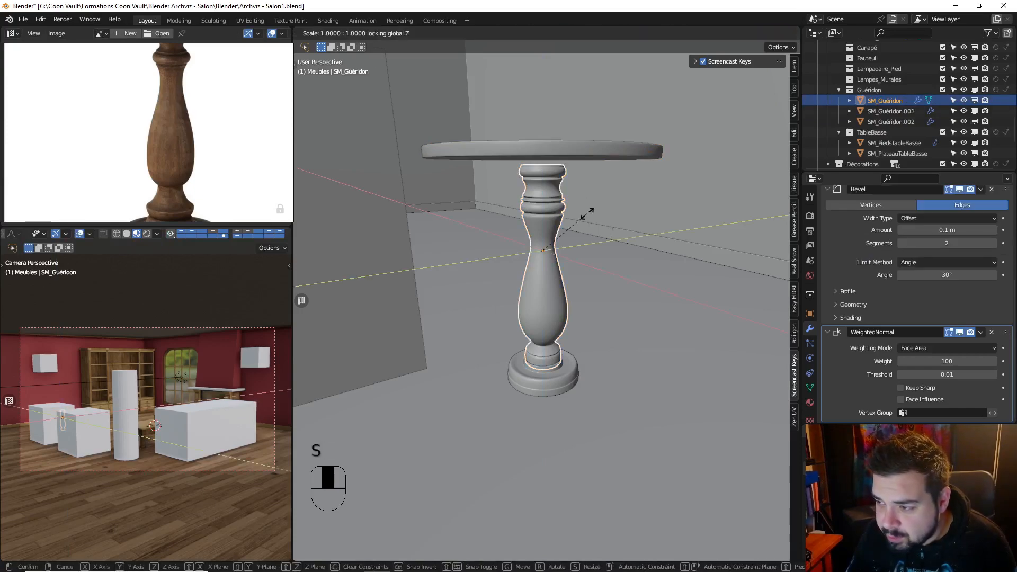
pyautogui.press('s')
pyautogui.press('z')
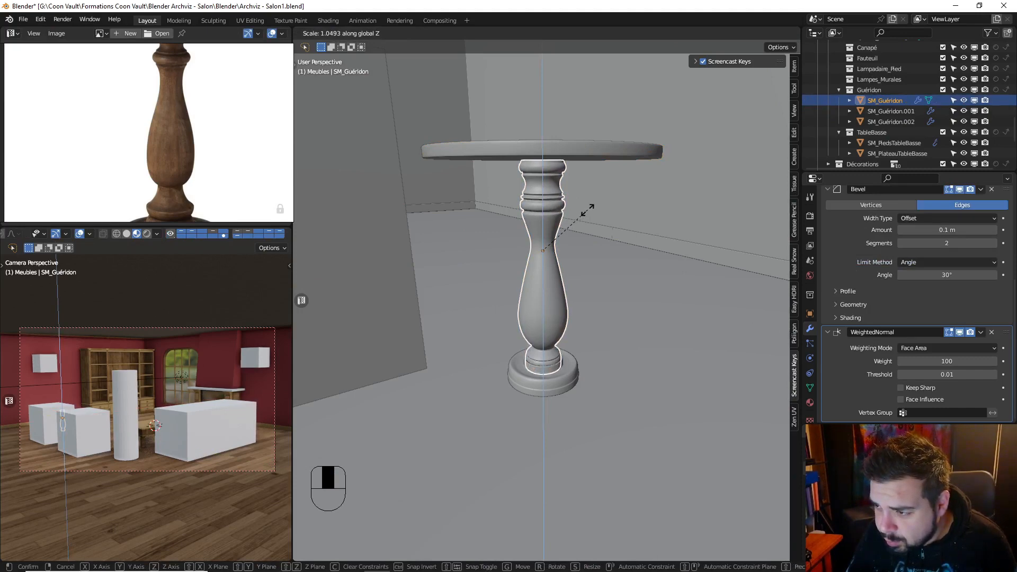
pyautogui.click(586, 209)
# Set snapping to Face Project and move the pedestal vertically along Z so that its foot rests on the round base
pyautogui.click(496, 33)
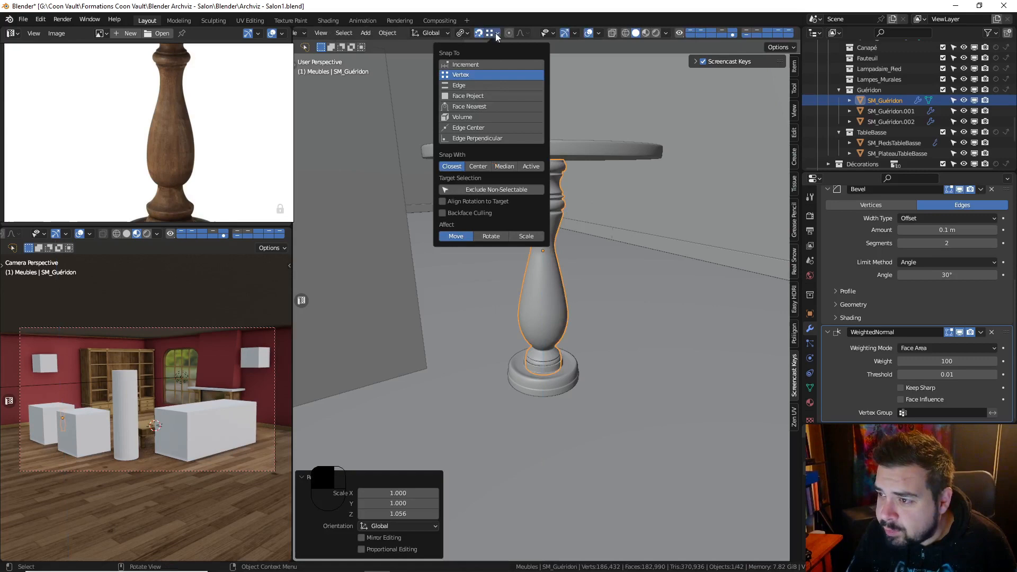
pyautogui.click(477, 95)
pyautogui.press('g')
pyautogui.press('z')
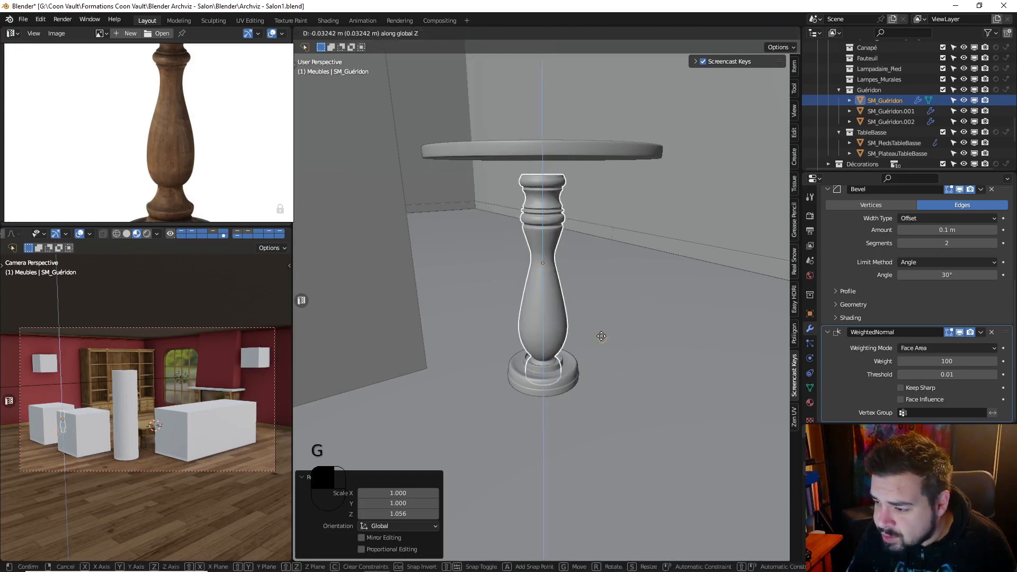
pyautogui.click(556, 232)
pyautogui.press('g')
pyautogui.press('z')
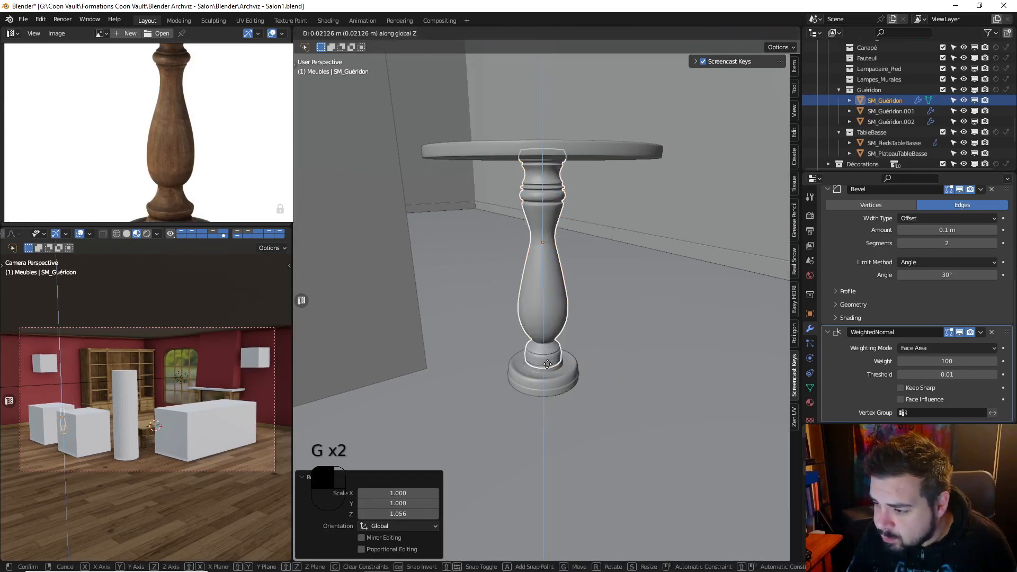
pyautogui.click(544, 366)
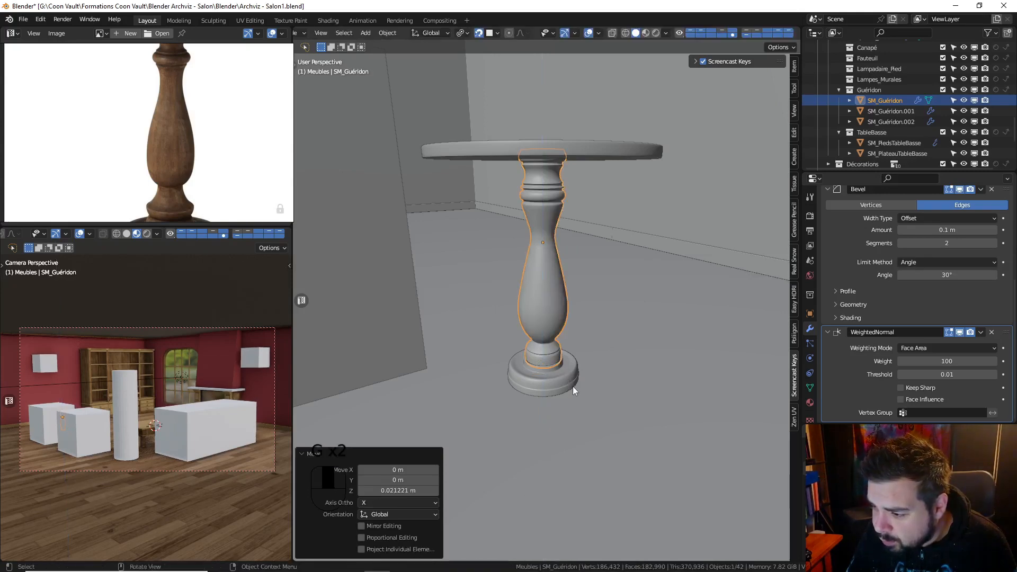
# Clear the selection and move the round tabletop along Z, snapping it onto the pedestal's top face
pyautogui.moveTo(573, 387); pyautogui.dragTo(559, 322, button='middle')
pyautogui.scroll(3, 559, 344)
pyautogui.press('a')
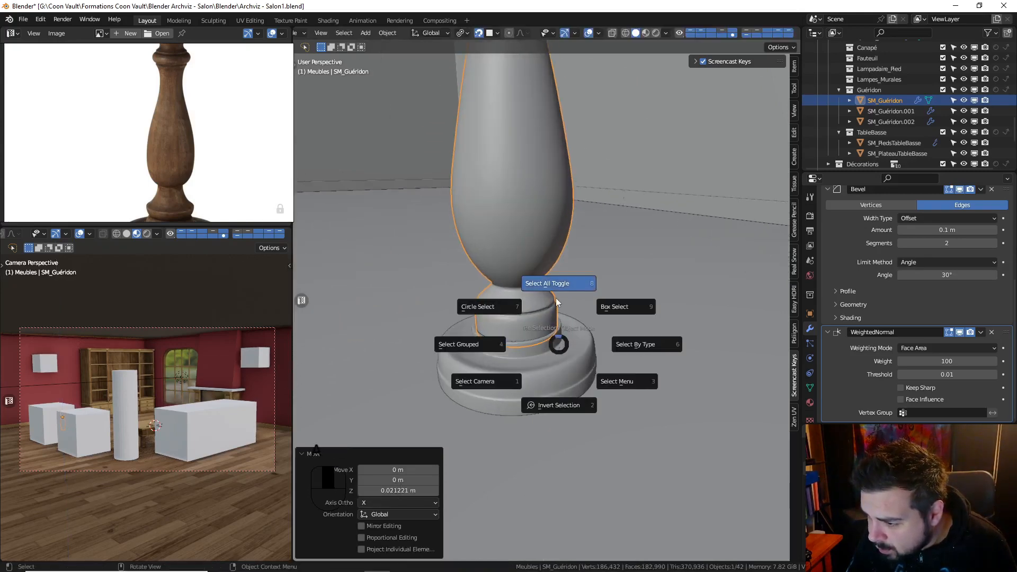
pyautogui.click(555, 297)
pyautogui.scroll(-4, 559, 283)
pyautogui.keyDown('shift'); pyautogui.moveTo(556, 238); pyautogui.dragTo(562, 290, button='middle'); pyautogui.keyUp('shift')
pyautogui.click(555, 206)
pyautogui.press('g')
pyautogui.middleClick(618, 262)
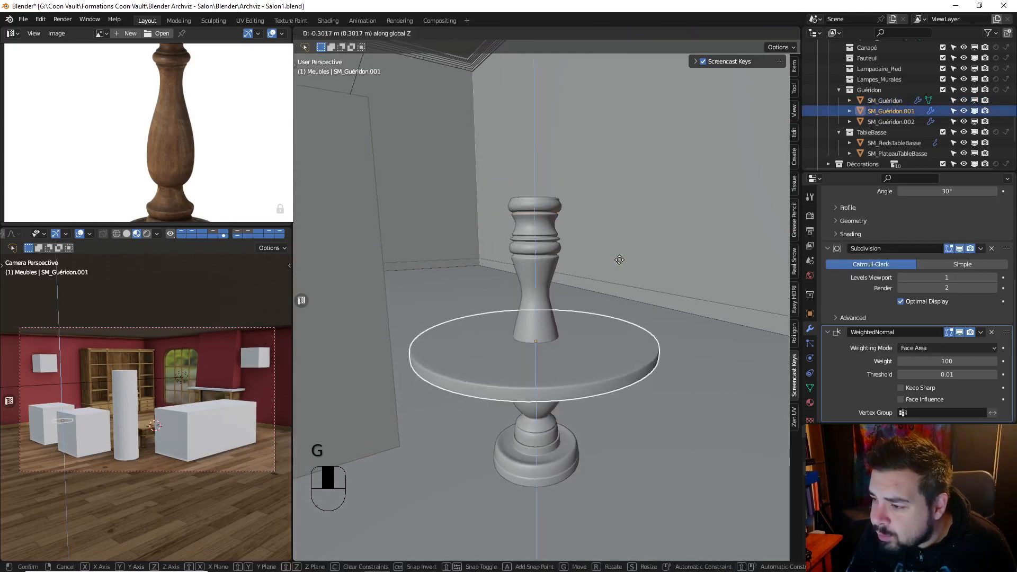
pyautogui.click(594, 156)
pyautogui.moveTo(568, 197)
pyautogui.mouseDown(button='middle')
pyautogui.moveTo(556, 221)
pyautogui.moveTo(568, 196)
pyautogui.mouseUp(button='middle')
pyautogui.press('g')
pyautogui.middleClick(544, 170)
pyautogui.click(541, 173)
# Select the tabletop, pedestal and base together, apply their rotation and scale, and set their origins to geometry
pyautogui.press('a')
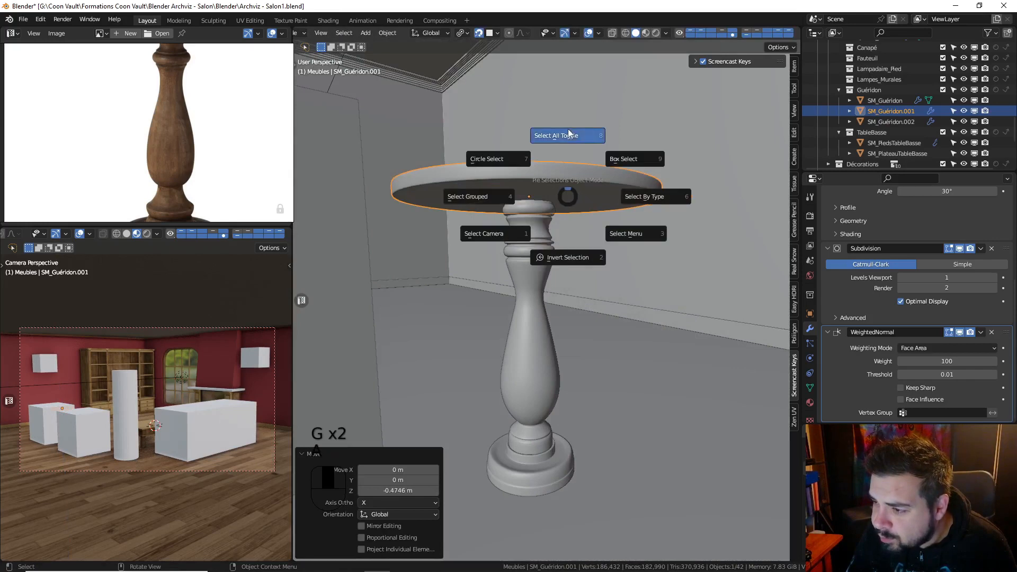
pyautogui.click(567, 134)
pyautogui.click(541, 182)
pyautogui.keyDown('shift'); pyautogui.click(527, 227); pyautogui.keyUp('shift')
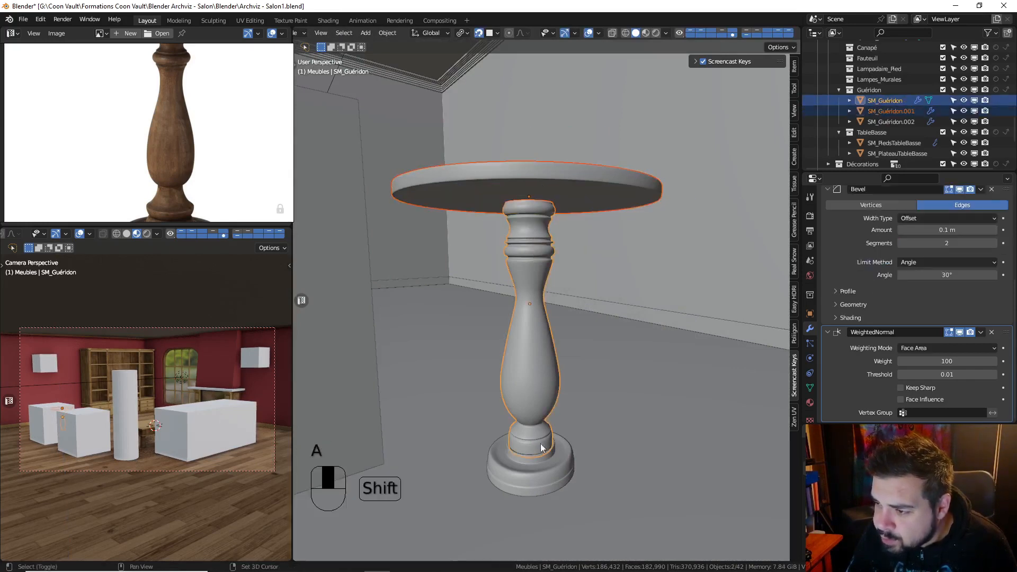
pyautogui.keyDown('shift'); pyautogui.click(545, 473); pyautogui.keyUp('shift')
pyautogui.press('q')
pyautogui.click(525, 450)
pyautogui.press('q')
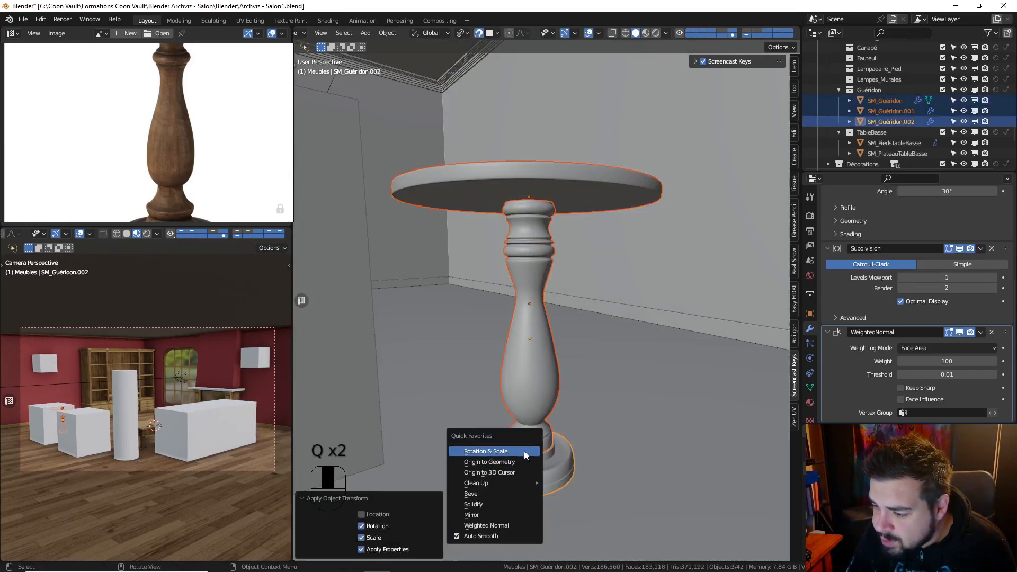
pyautogui.click(520, 461)
pyautogui.keyDown('shift'); pyautogui.moveTo(532, 396); pyautogui.dragTo(542, 297, button='middle'); pyautogui.keyUp('shift')
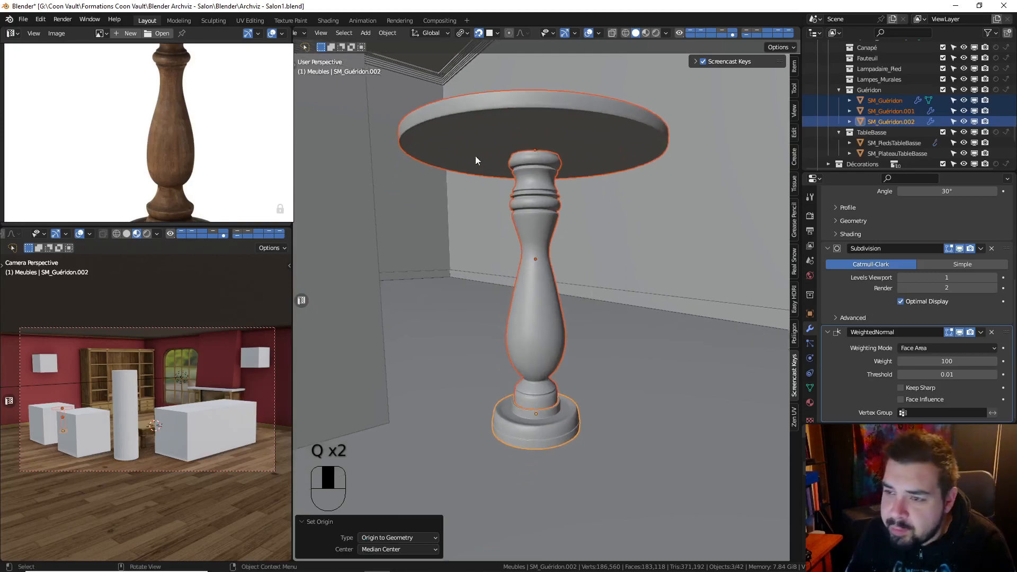
# Assign the M_BoisMedium material to the base and link it to the selected tabletop and pedestal
pyautogui.click(809, 402)
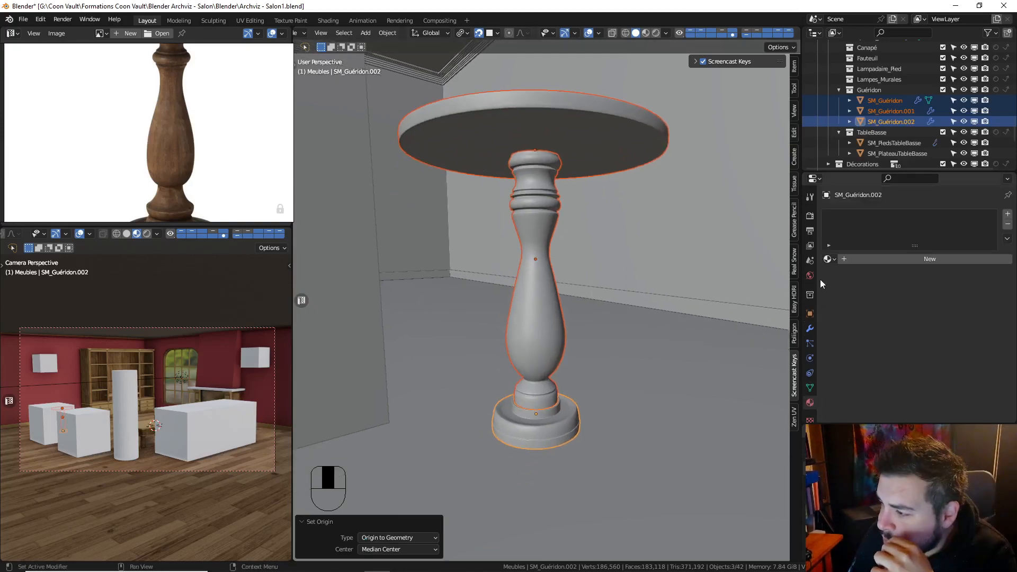
pyautogui.click(828, 259)
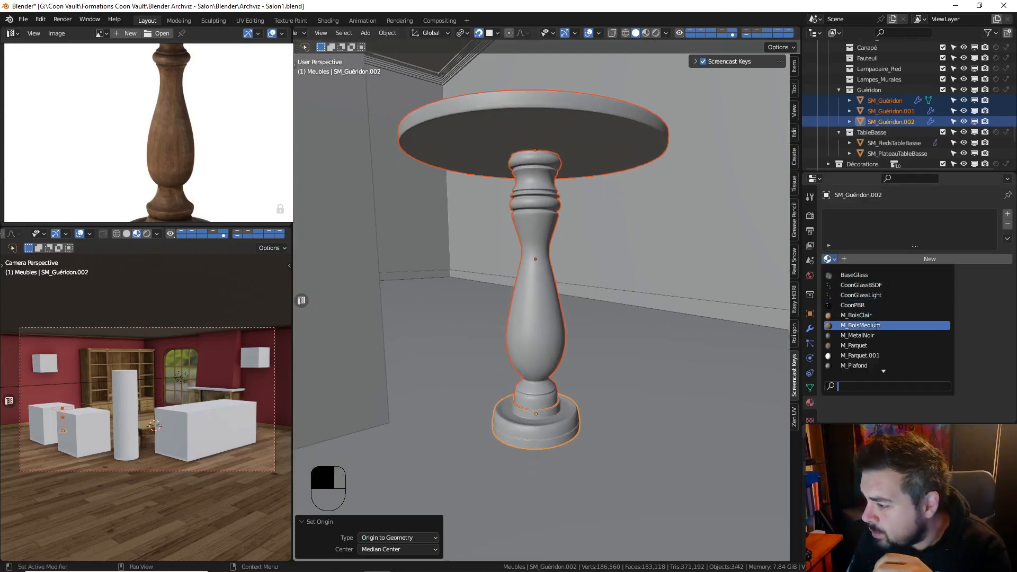
pyautogui.click(879, 325)
pyautogui.hotkey('ctrl', 'l')
pyautogui.moveTo(687, 232)
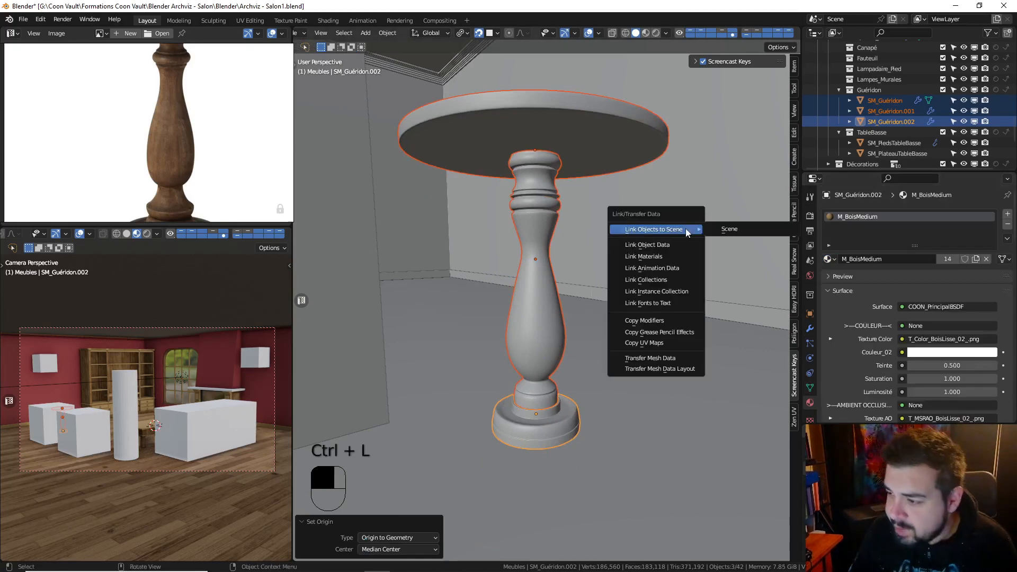
pyautogui.click(669, 256)
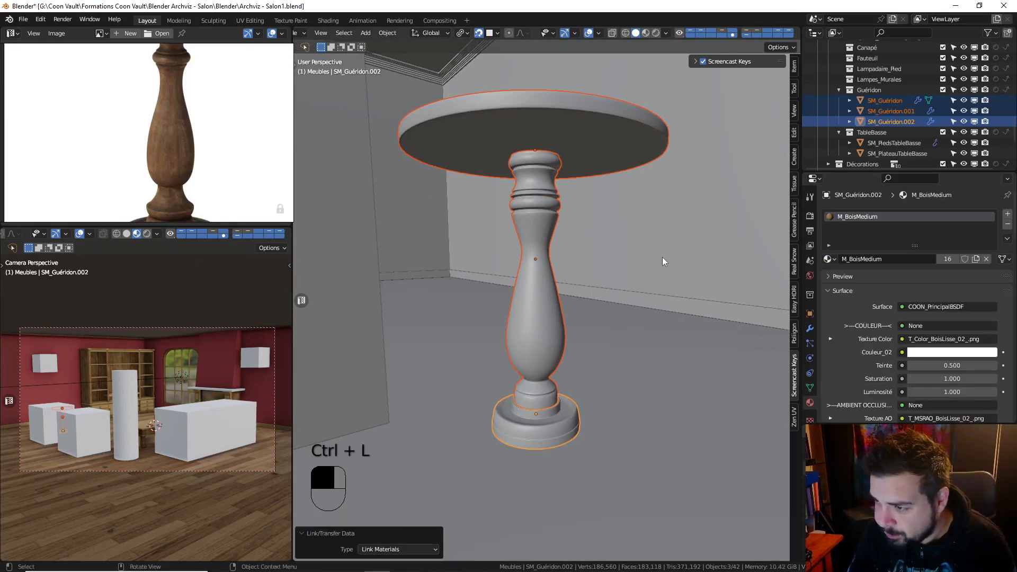
# In Edit Mode, mark seams on the tabletop's sharp edges plus one vertical edge across its rim
pyautogui.click(559, 138)
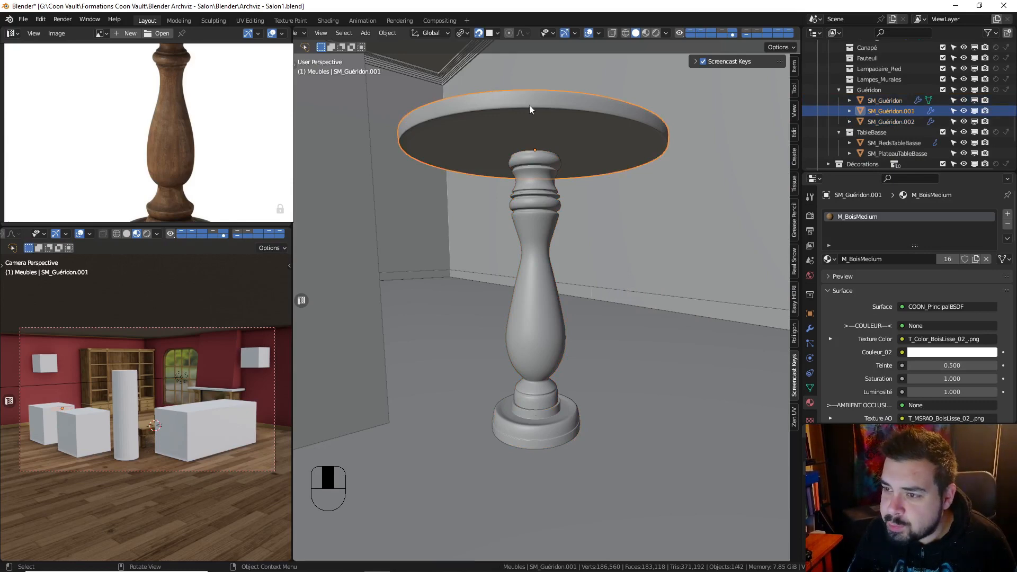
pyautogui.press('Tab')
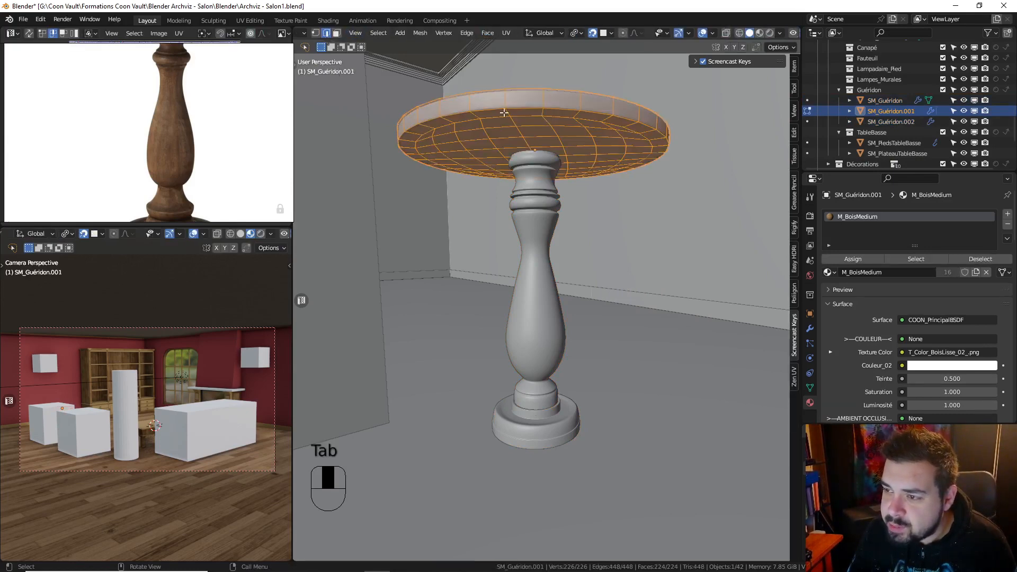
pyautogui.press('a')
pyautogui.click(379, 33)
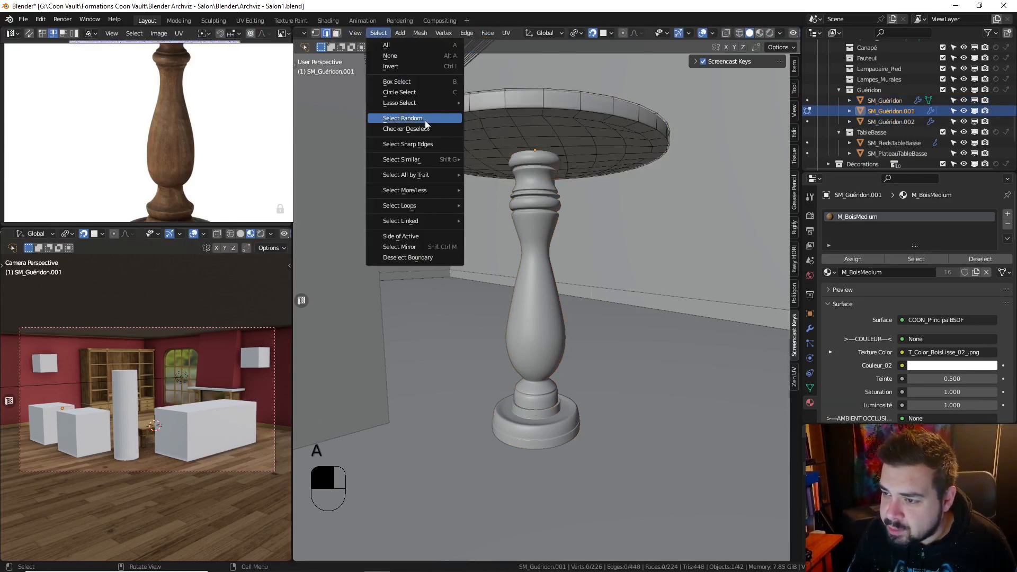
pyautogui.click(429, 143)
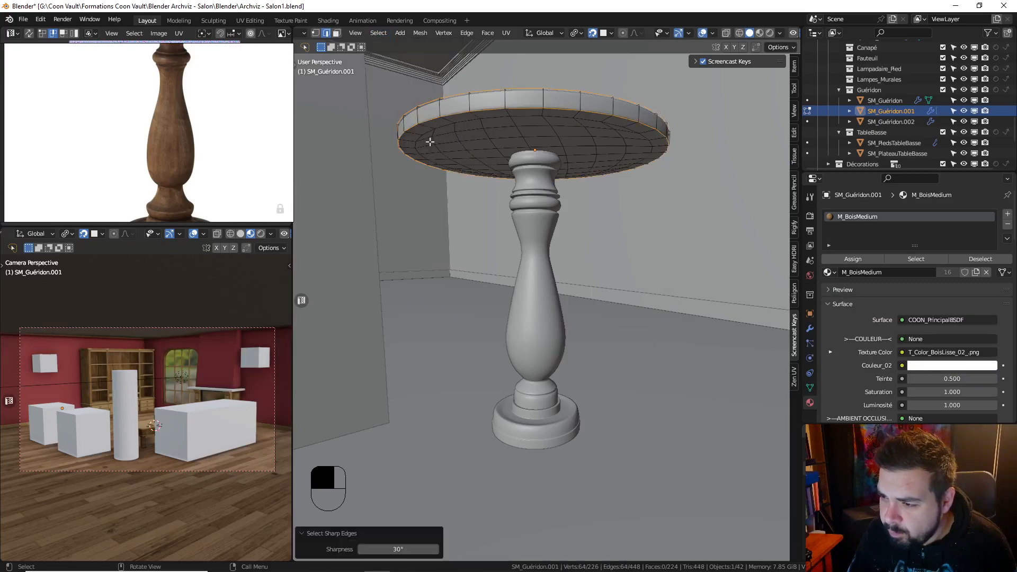
pyautogui.keyDown('shift'); pyautogui.moveTo(587, 99); pyautogui.dragTo(604, 102, button='middle'); pyautogui.keyUp('shift')
pyautogui.keyDown('shift'); pyautogui.click(619, 103); pyautogui.keyUp('shift')
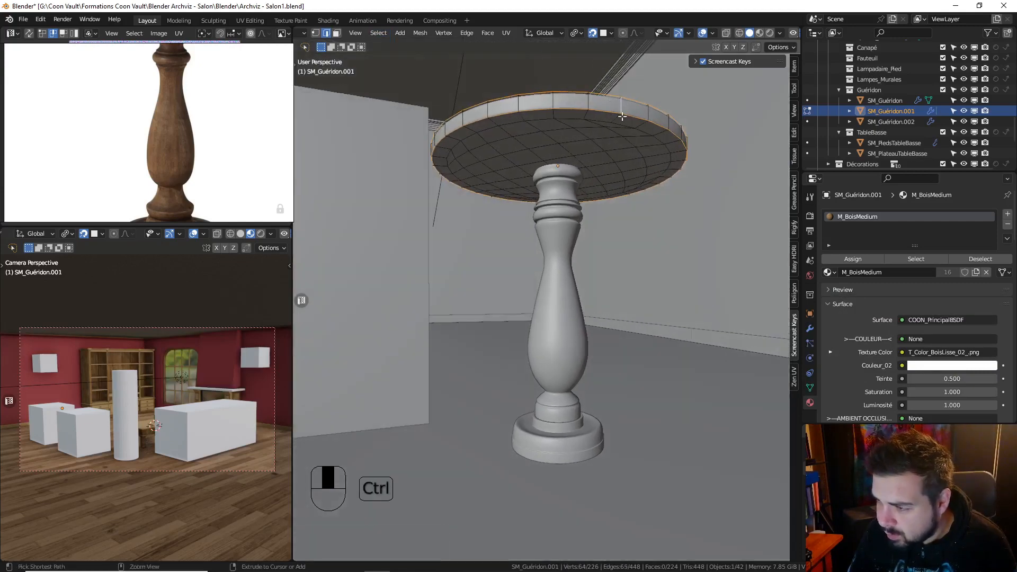
pyautogui.hotkey('ctrl', 'e')
pyautogui.click(590, 300)
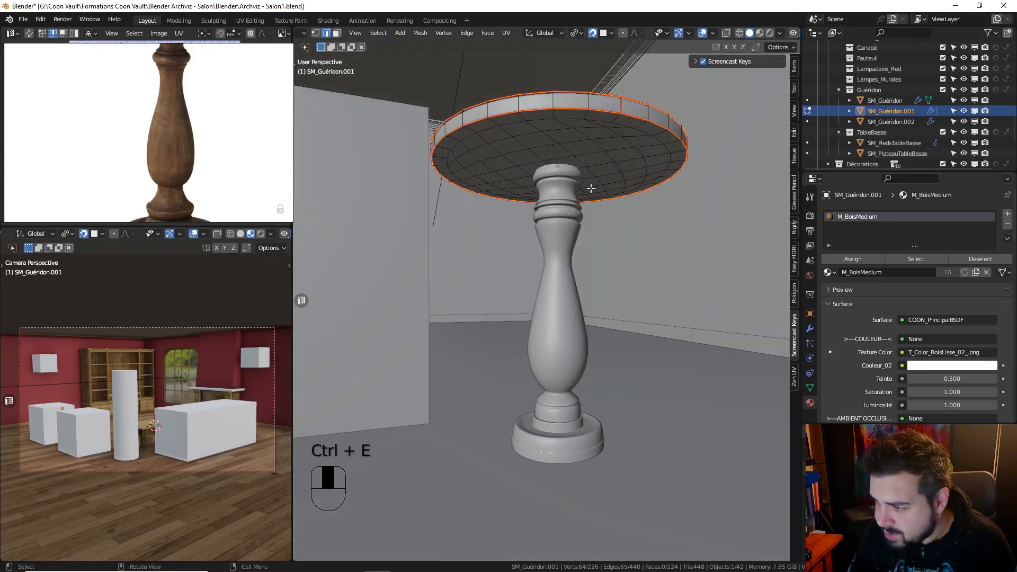
# Unlink the normal map image from the UV editor and unwrap the tabletop's entire mesh
pyautogui.press('a')
pyautogui.press('a')
pyautogui.press('a')
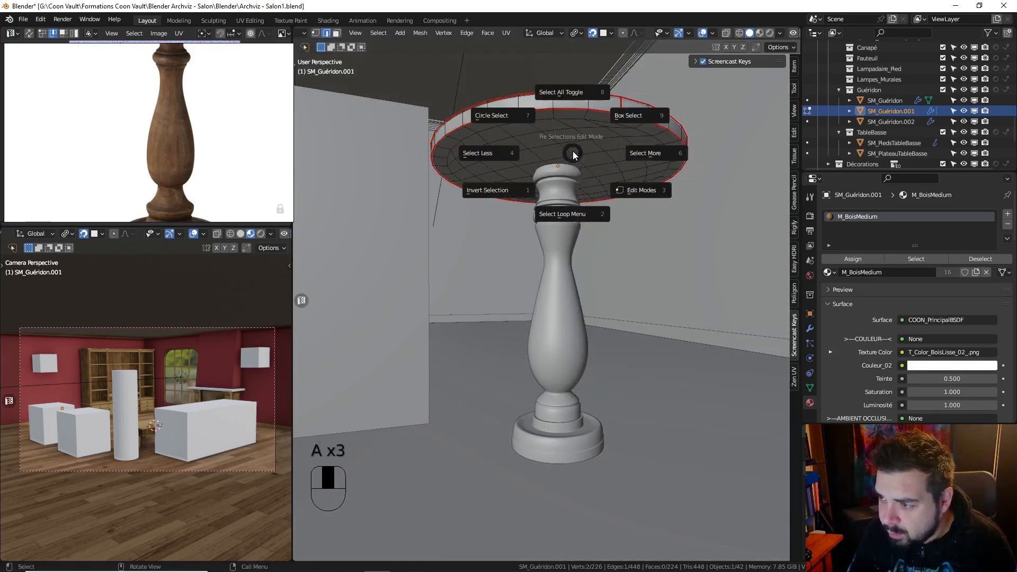
pyautogui.moveTo(203, 98); pyautogui.dragTo(0, 101, button='right')
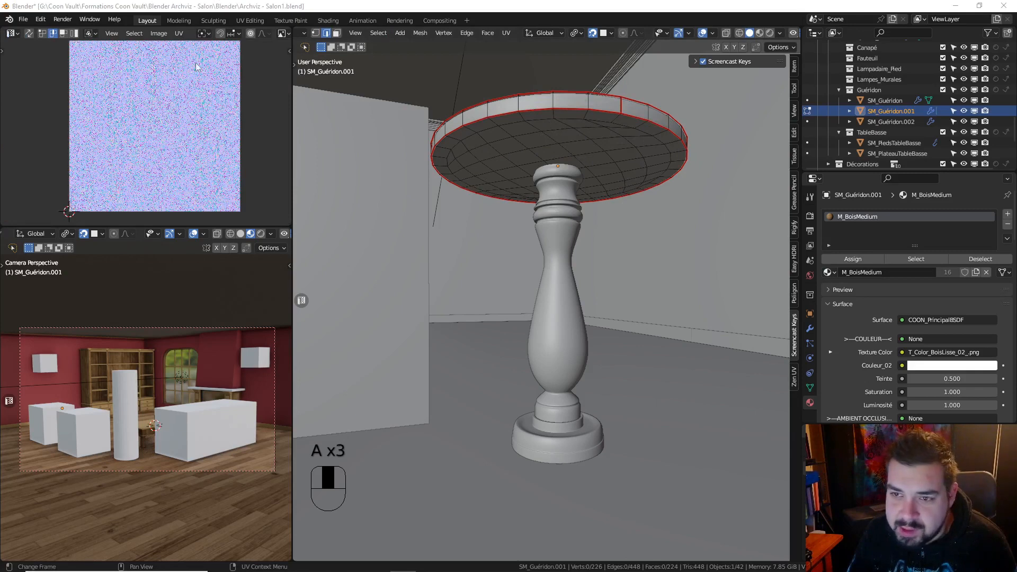
pyautogui.scroll(-5, 269, 34)
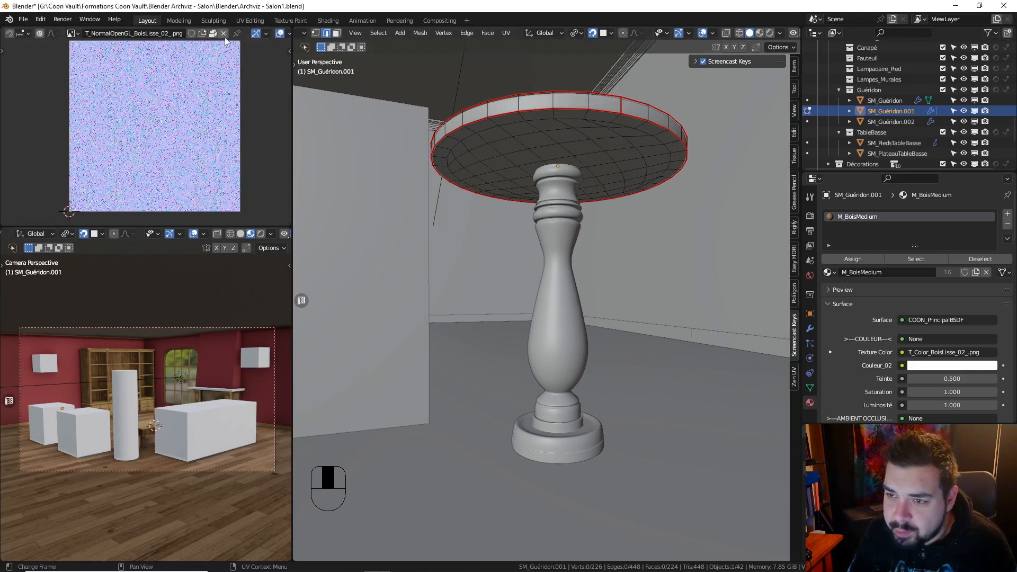
pyautogui.click(224, 33)
pyautogui.press('a')
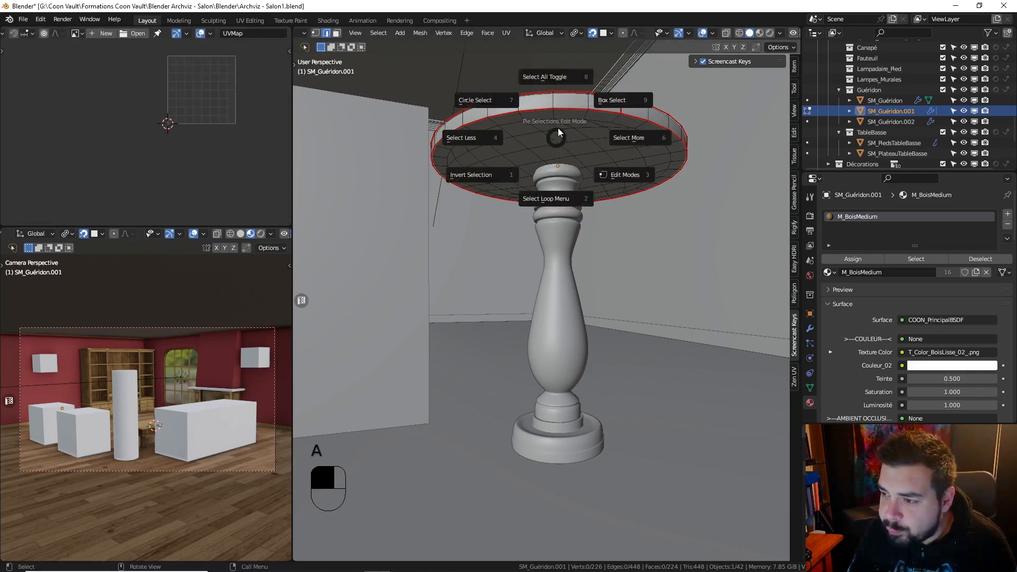
pyautogui.click(561, 98)
pyautogui.press('u')
pyautogui.click(561, 100)
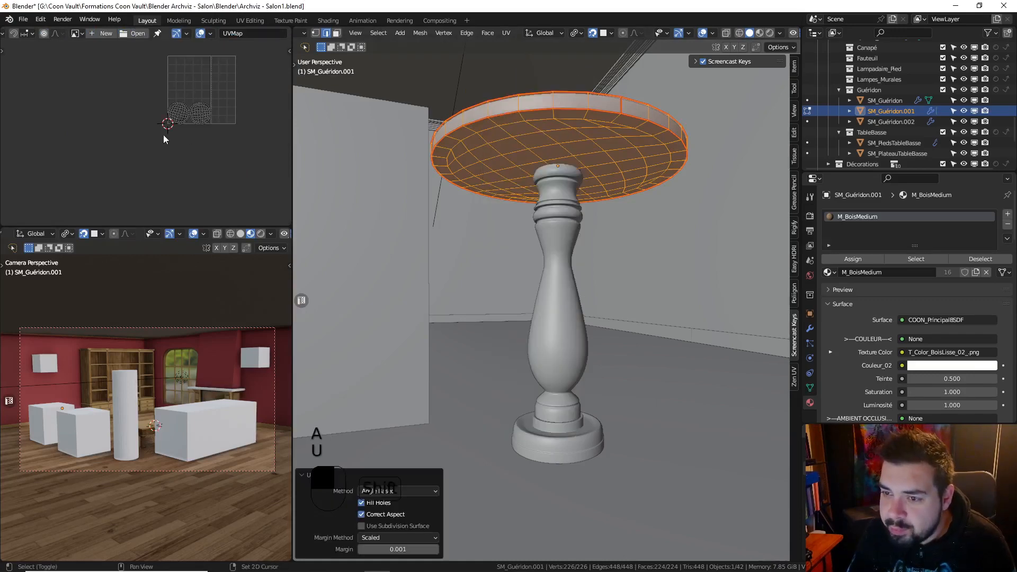
# Switch to editing the pedestal SM_Guéridon and select all of its sharp edges
pyautogui.press('Tab')
pyautogui.click(564, 223)
pyautogui.press('Tab')
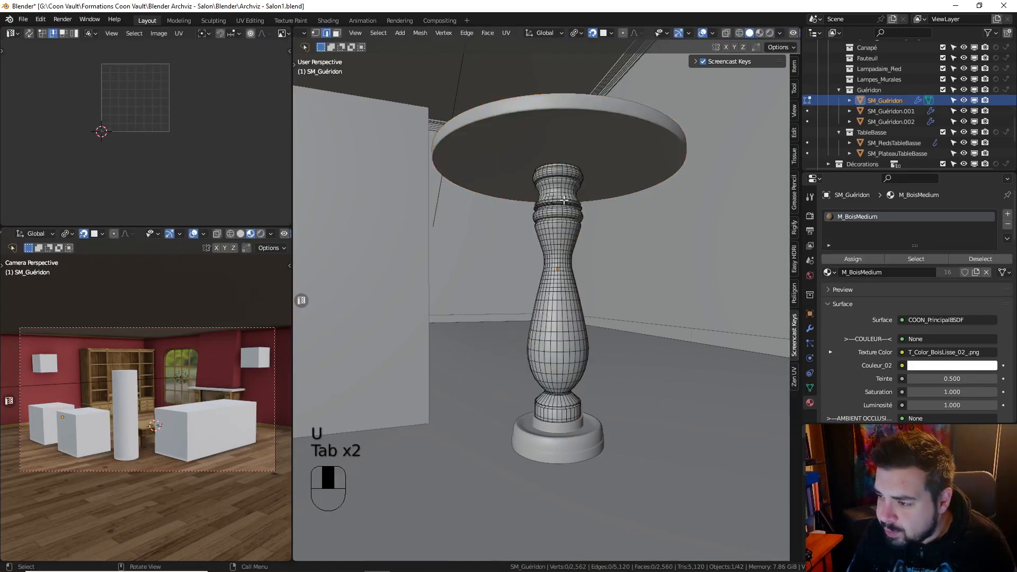
pyautogui.click(387, 36)
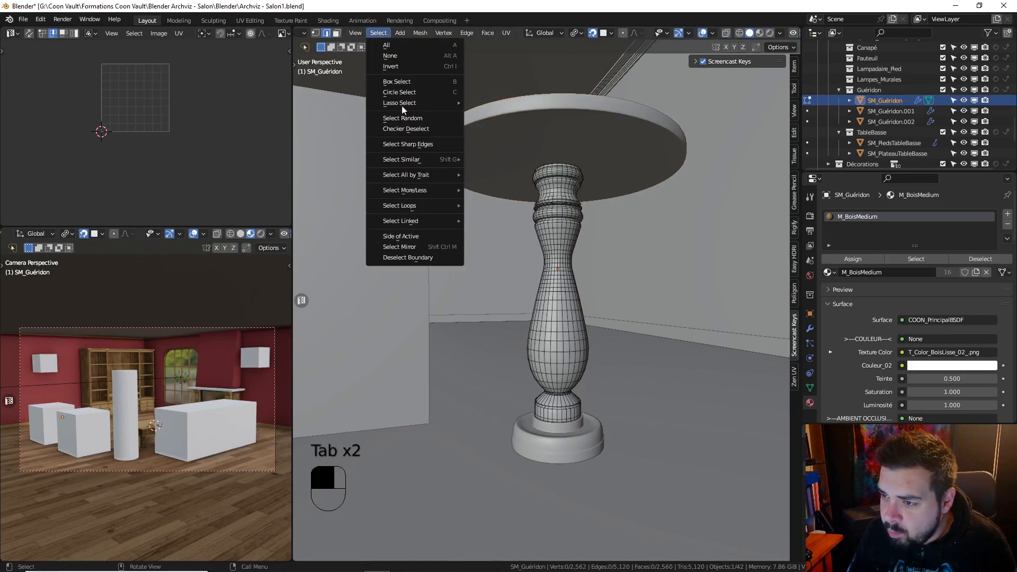
pyautogui.click(425, 145)
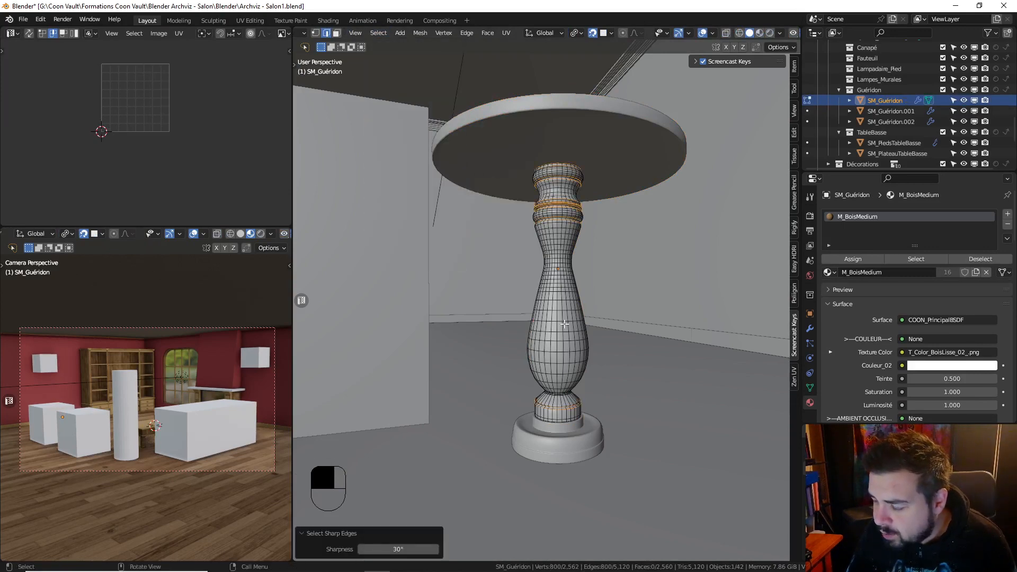
# Isolate the pedestal, add one vertical edge line along its length to the sharp-edge selection, and mark these edges as seams
pyautogui.press('KP_Divide')
pyautogui.moveTo(564, 323); pyautogui.dragTo(575, 266, button='middle')
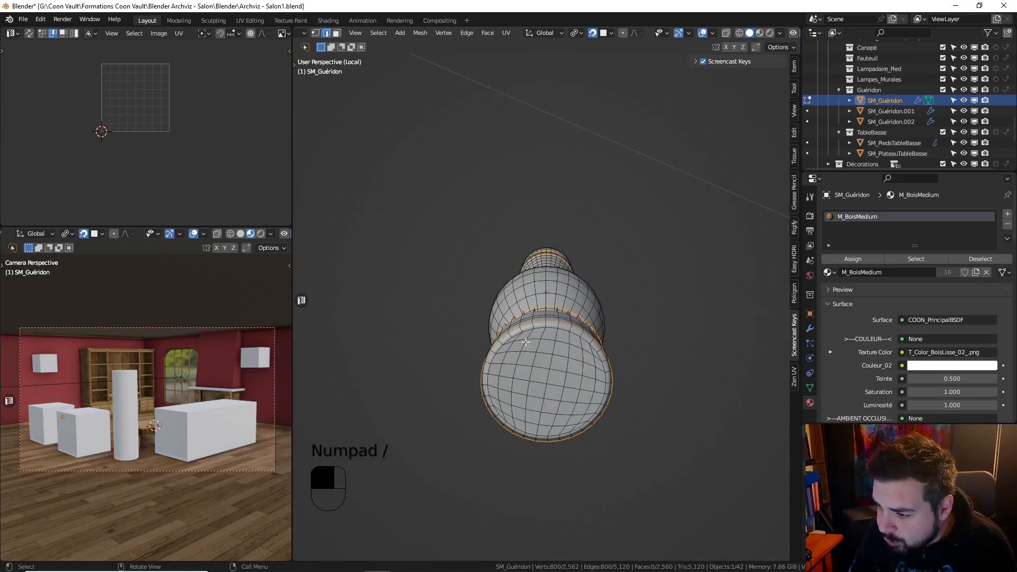
pyautogui.moveTo(512, 331); pyautogui.dragTo(550, 322, button='middle')
pyautogui.scroll(3, 550, 321)
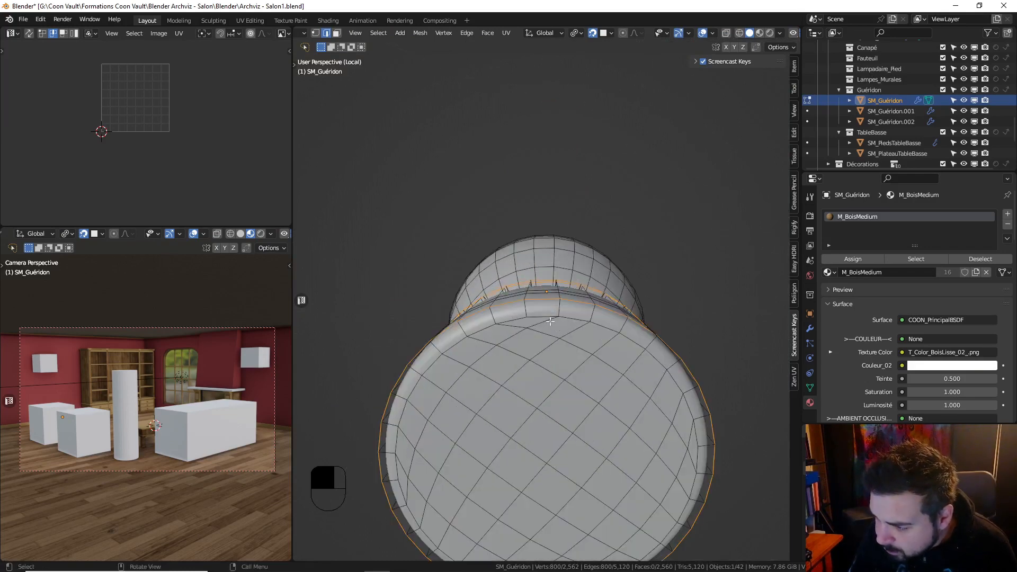
pyautogui.keyDown('shift'); pyautogui.click(527, 294); pyautogui.keyUp('shift')
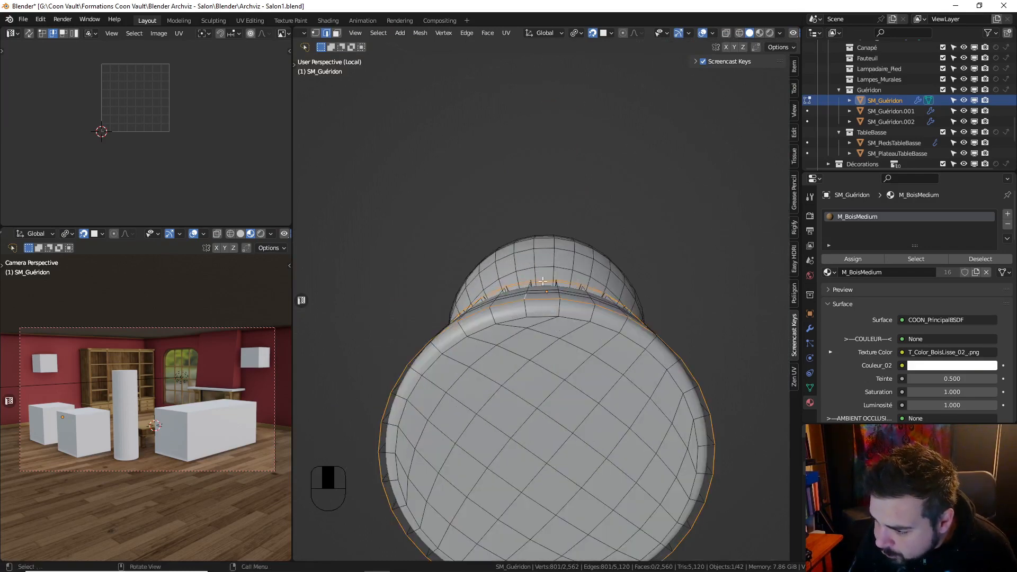
pyautogui.moveTo(526, 297); pyautogui.dragTo(551, 379, button='middle')
pyautogui.keyDown('shift'); pyautogui.moveTo(568, 180); pyautogui.dragTo(553, 276, button='middle'); pyautogui.keyUp('shift')
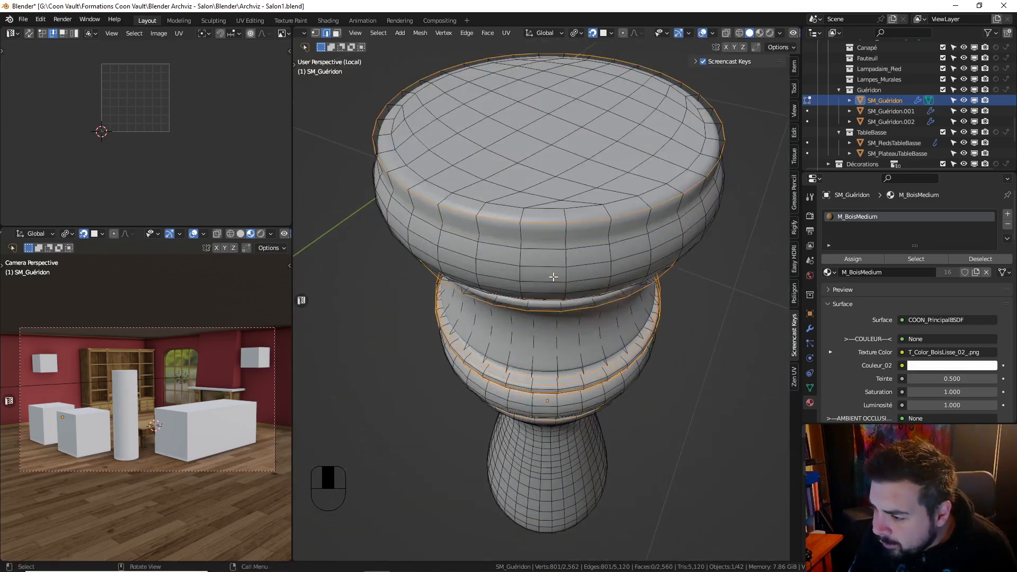
pyautogui.keyDown('ctrl'); pyautogui.click(565, 229); pyautogui.keyUp('ctrl')
pyautogui.hotkey('ctrl', 'e')
# Select the pedestal's entire mesh and unwrap it with the Angle Based method
pyautogui.press('a')
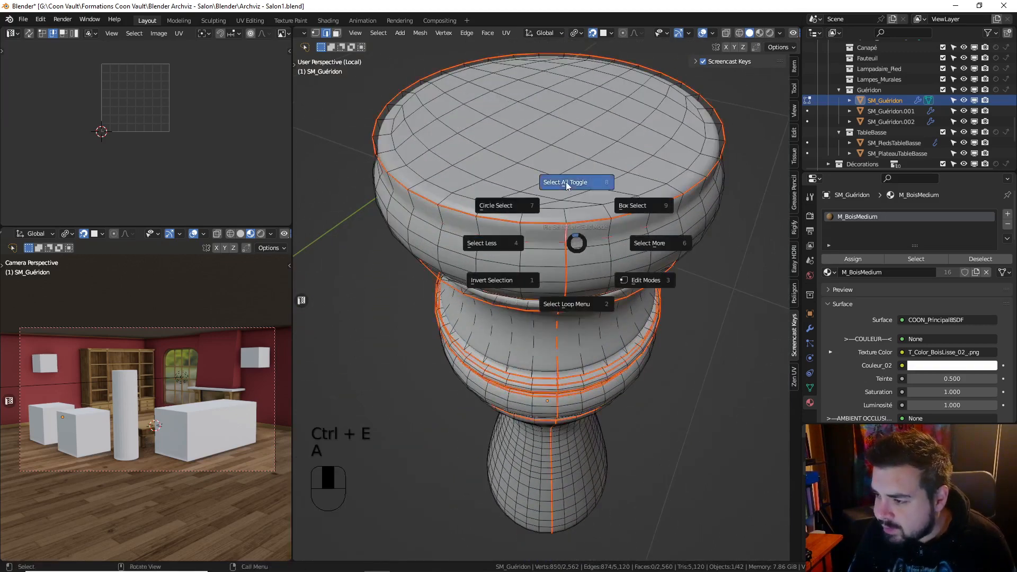
pyautogui.press('a')
pyautogui.press('u')
pyautogui.click(524, 122)
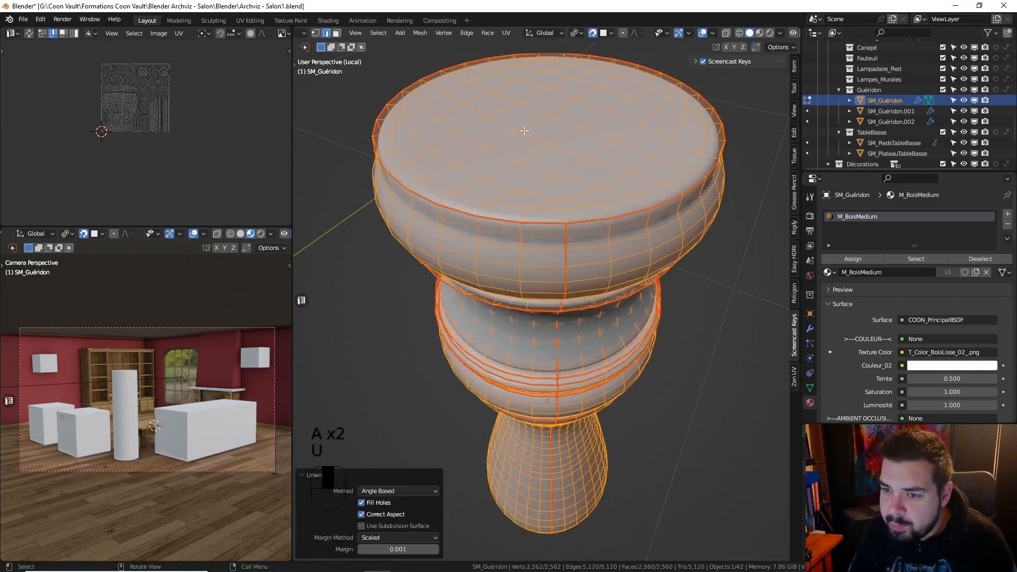
# Try to straighten all of the pedestal's UV islands at once
pyautogui.press('a')
pyautogui.press('q')
pyautogui.click(185, 124)
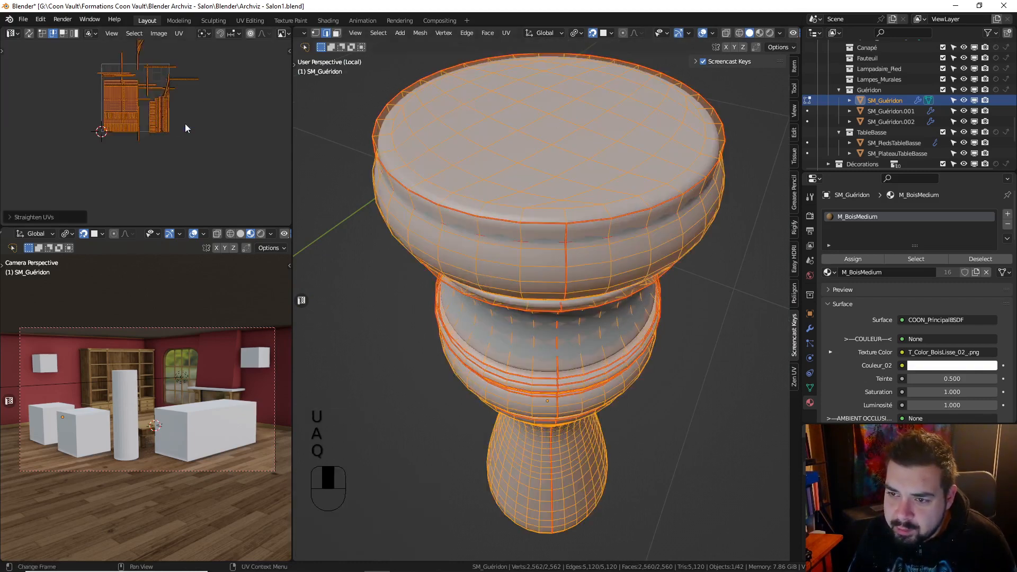
pyautogui.hotkey('ctrl', 'z')
# Straighten every pedestal UV island except the two filled end discs
pyautogui.scroll(4, 161, 87)
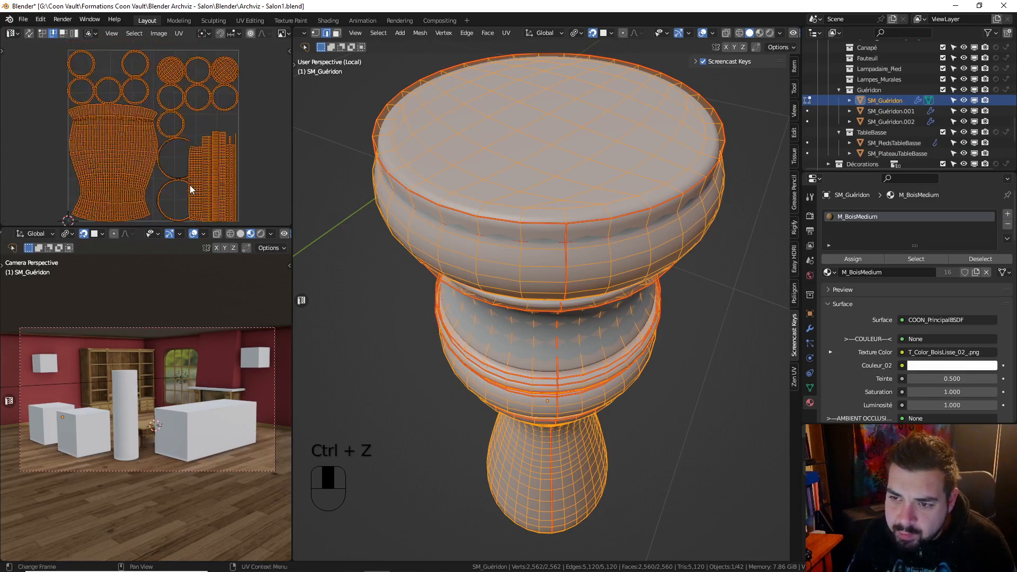
pyautogui.press('a')
pyautogui.press('a')
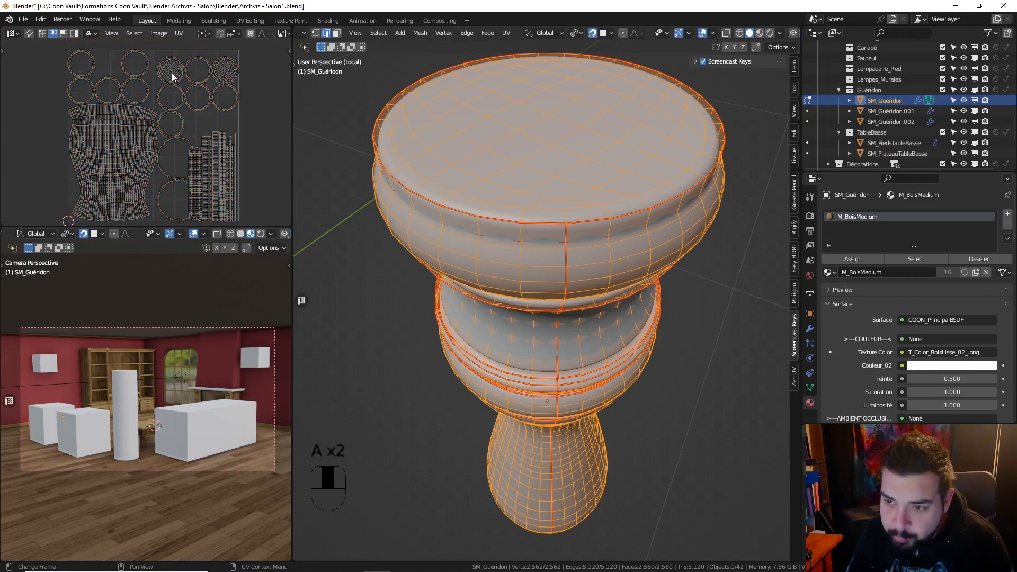
pyautogui.press('l')
pyautogui.hotkey('ctrl', 'z')
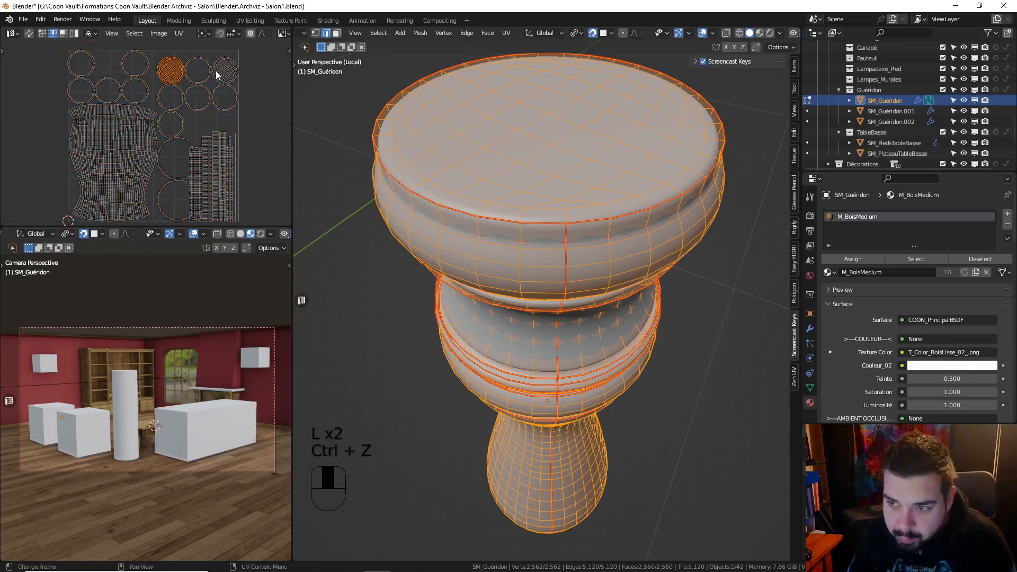
pyautogui.press('l')
pyautogui.hotkey('ctrl', 'i')
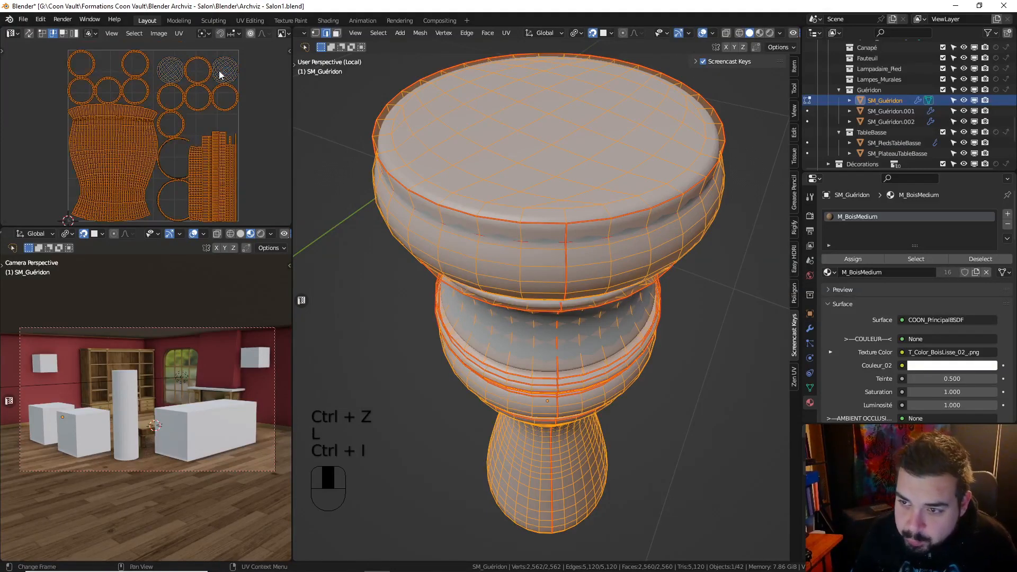
pyautogui.press('q')
pyautogui.click(220, 72)
# Select all of the pedestal's UV islands and try to average their scale and pack them
pyautogui.press('a')
pyautogui.press('a')
pyautogui.press('a')
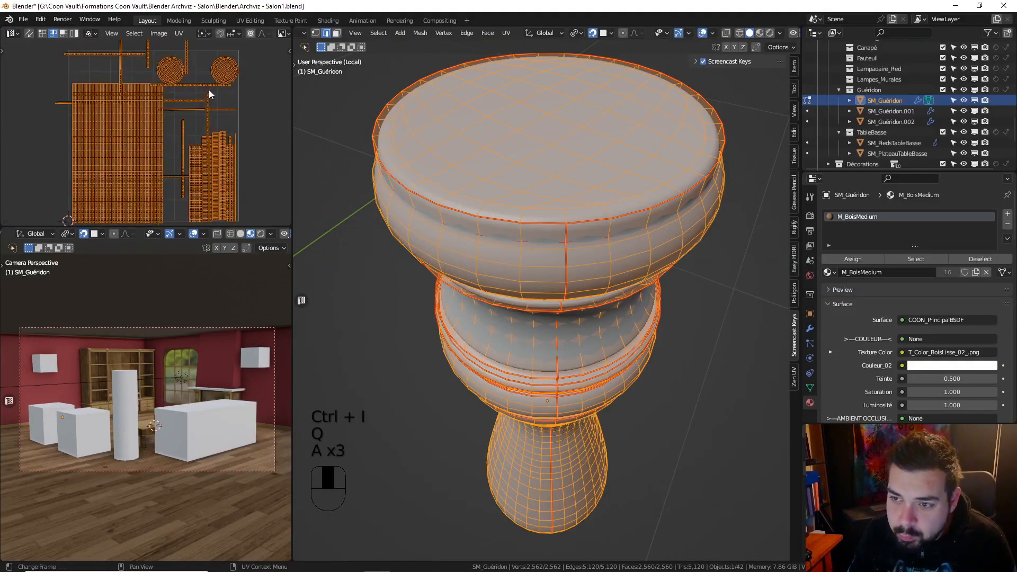
pyautogui.hotkey('ctrl', 'a')
pyautogui.hotkey('ctrl', 'p')
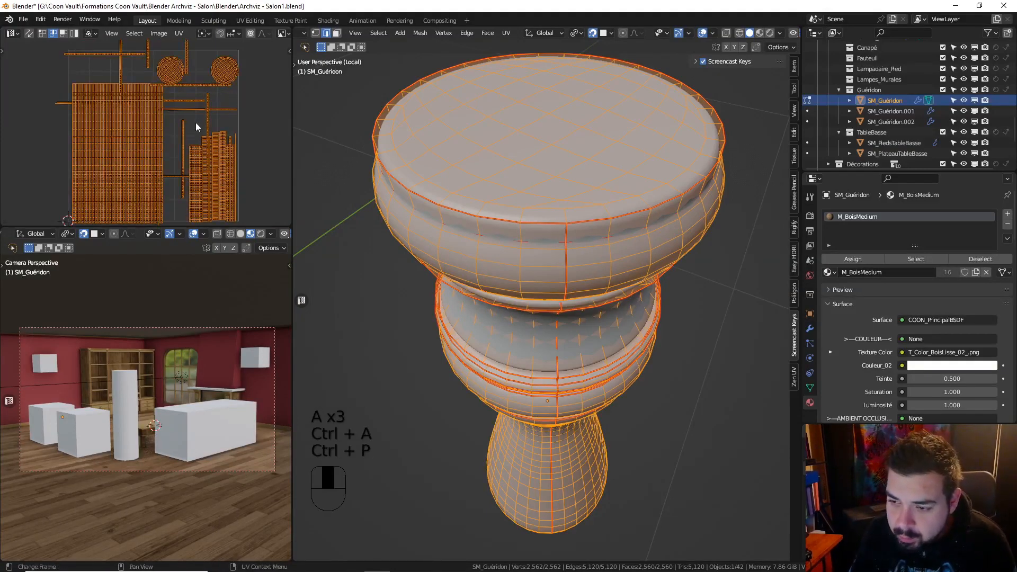
# Assign the shortcut Ctrl+A to Average Islands Scale and Ctrl+P to Pack Islands in the UV editor
pyautogui.click(179, 32)
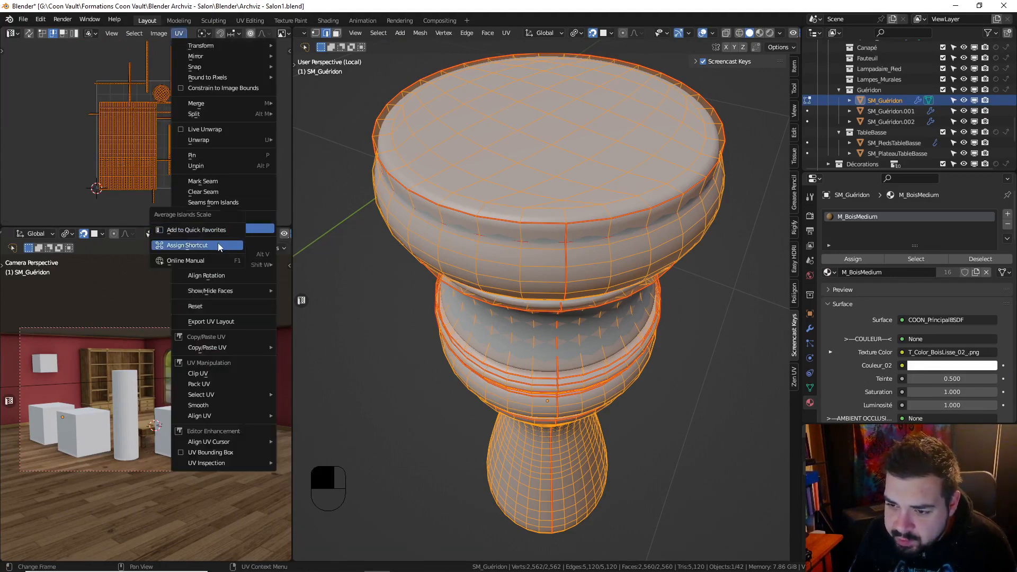
pyautogui.rightClick(223, 227)
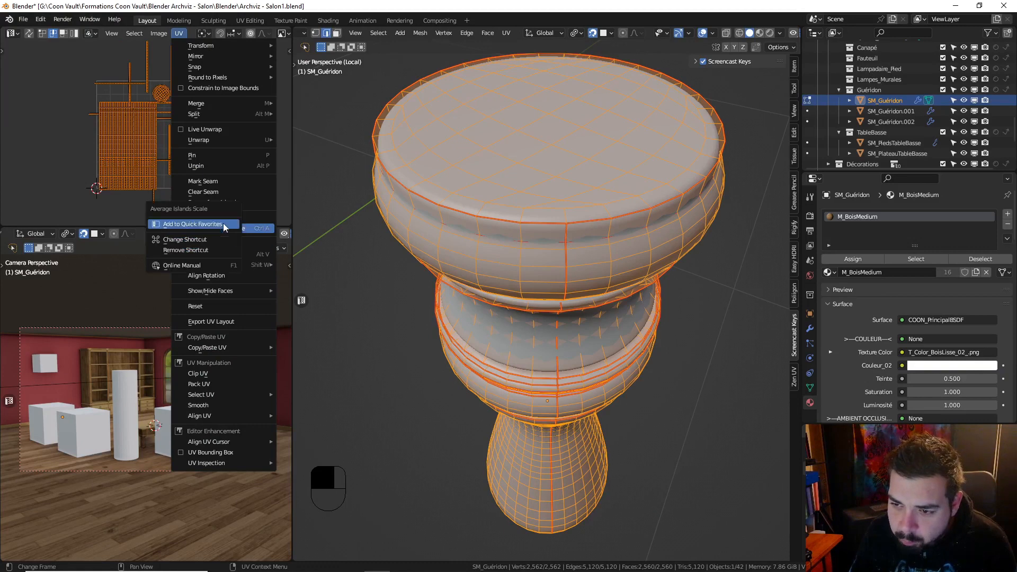
pyautogui.click(179, 33)
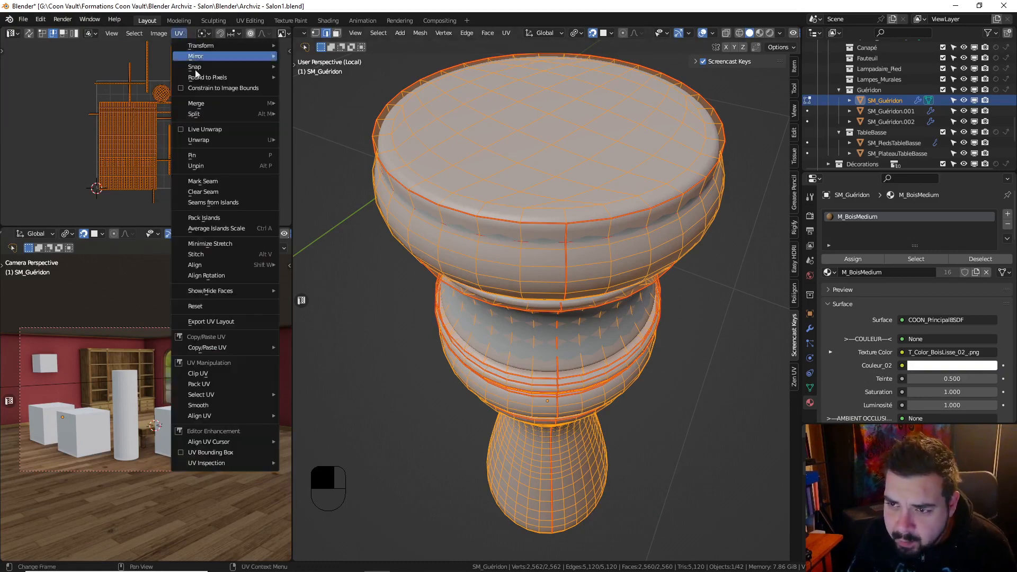
pyautogui.rightClick(218, 215)
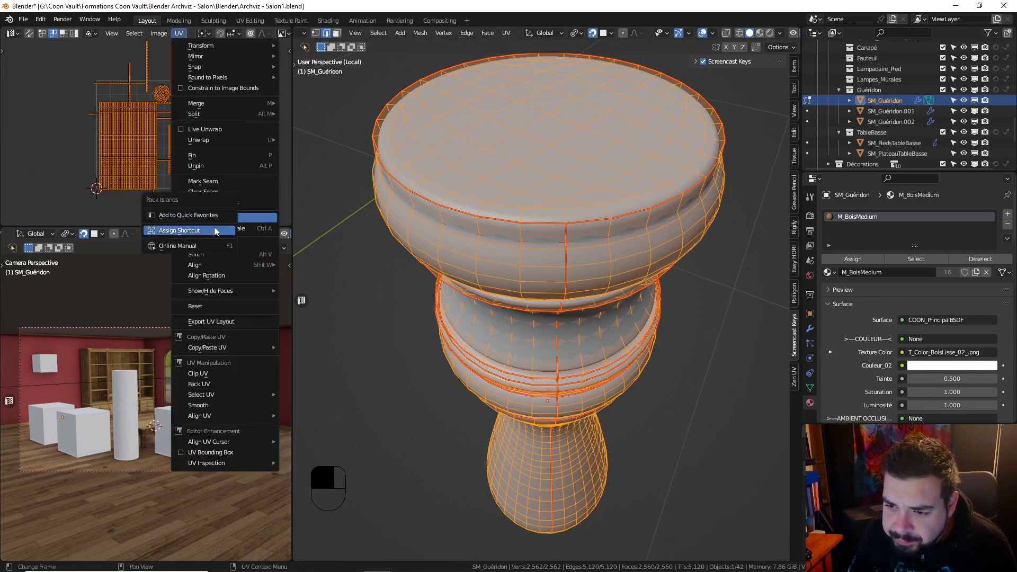
pyautogui.click(214, 227)
pyautogui.press('ctrl')
pyautogui.hotkey('ctrl', 'a')
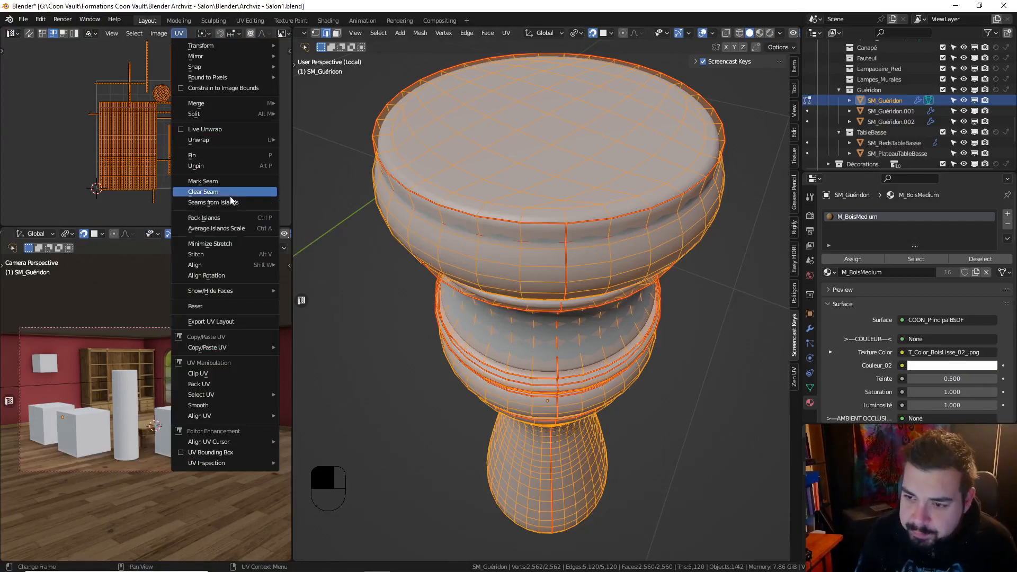
# Average the scale of the pedestal's UV islands and pack them, finishing in Object Mode
pyautogui.hotkey('ctrl', 'a')
pyautogui.hotkey('ctrl', 'p')
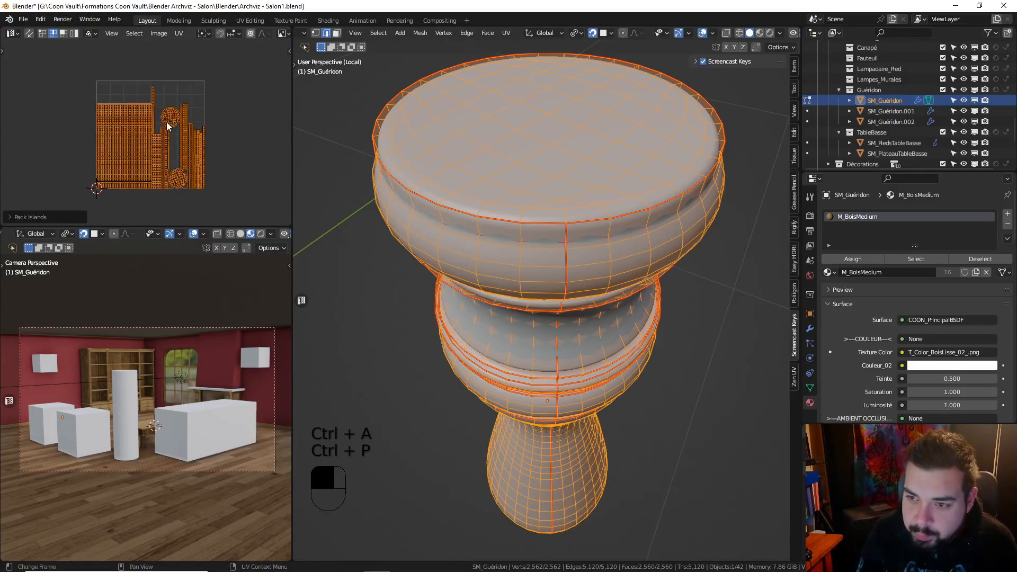
pyautogui.keyDown('shift'); pyautogui.moveTo(576, 202); pyautogui.dragTo(553, 148, button='middle'); pyautogui.keyUp('shift')
pyautogui.press('Tab')
pyautogui.scroll(-5, 551, 272)
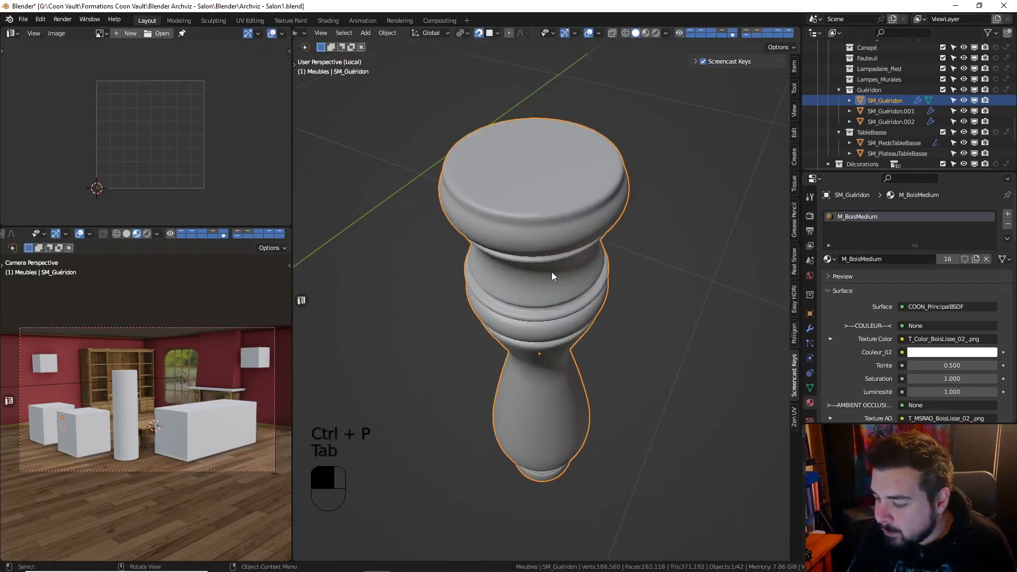
# Isolate the base SM_Guéridon.002 in Edit Mode and select all of its sharp edges
pyautogui.press('KP_Divide')
pyautogui.click(580, 446)
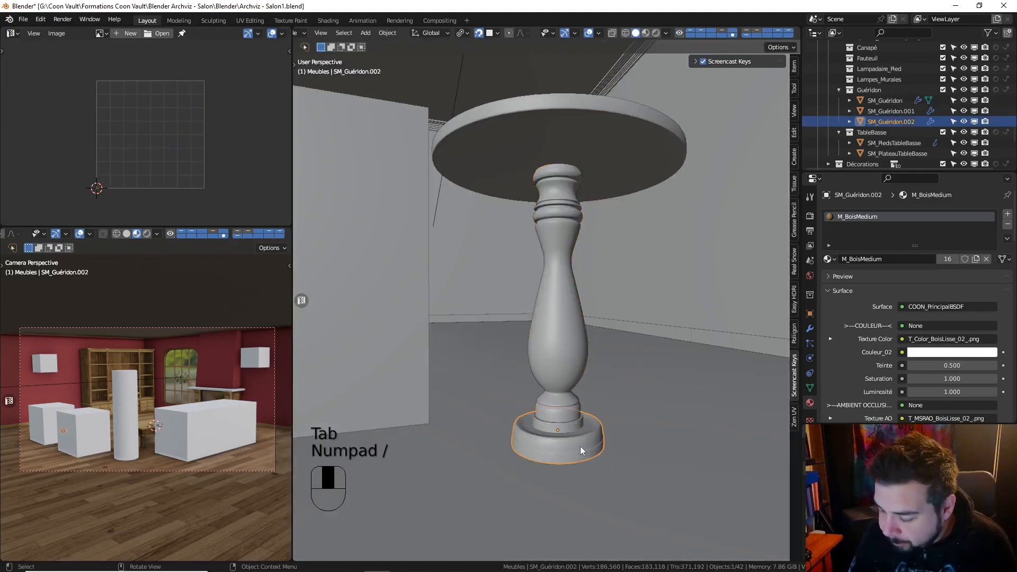
pyautogui.press('KP_Divide')
pyautogui.press('Tab')
pyautogui.press('a')
pyautogui.click(550, 197)
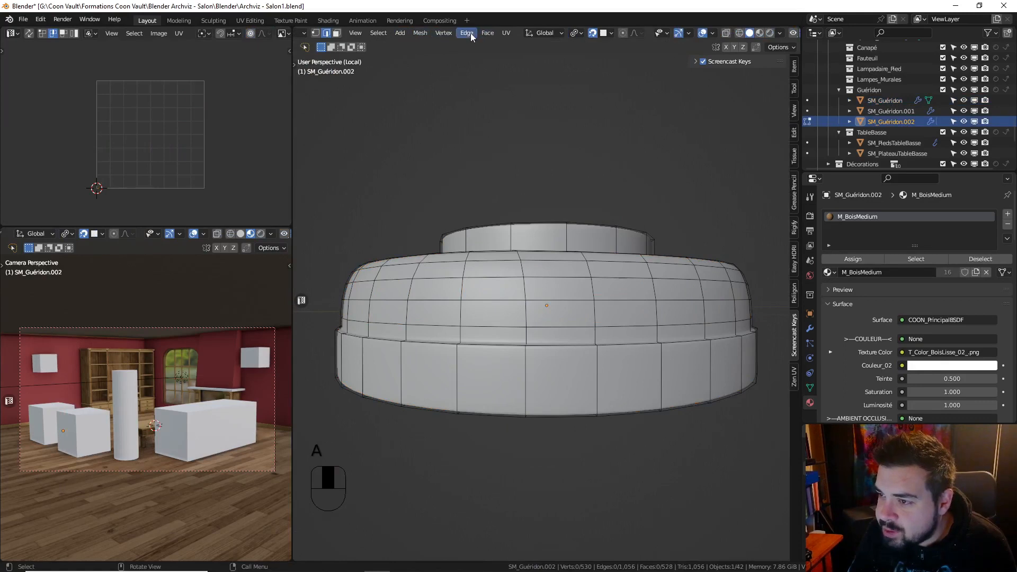
pyautogui.click(378, 33)
pyautogui.click(411, 144)
# Add one vertical edge line on the base's upper collar, main body and lower rim to the selection, and mark seams
pyautogui.moveTo(552, 226); pyautogui.dragTo(566, 329, button='middle')
pyautogui.keyDown('shift'); pyautogui.click(543, 287); pyautogui.keyUp('shift')
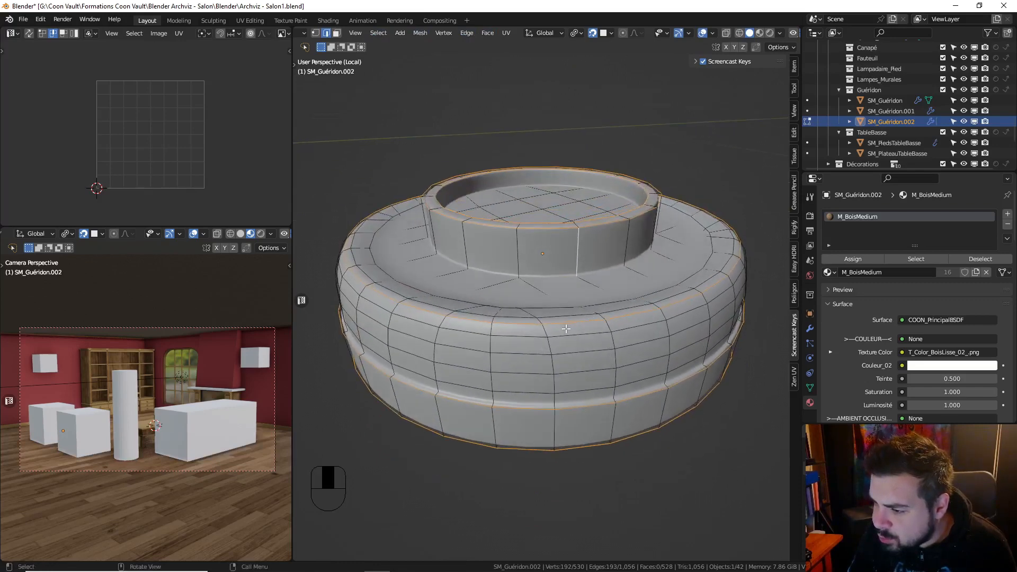
pyautogui.keyDown('shift'); pyautogui.click(492, 325); pyautogui.keyUp('shift')
pyautogui.moveTo(491, 329); pyautogui.dragTo(523, 342, button='middle')
pyautogui.keyDown('ctrl'); pyautogui.click(497, 348); pyautogui.keyUp('ctrl')
pyautogui.hotkey('ctrl', 'e')
pyautogui.click(522, 342)
# Select the base's entire mesh and unwrap it
pyautogui.press('a')
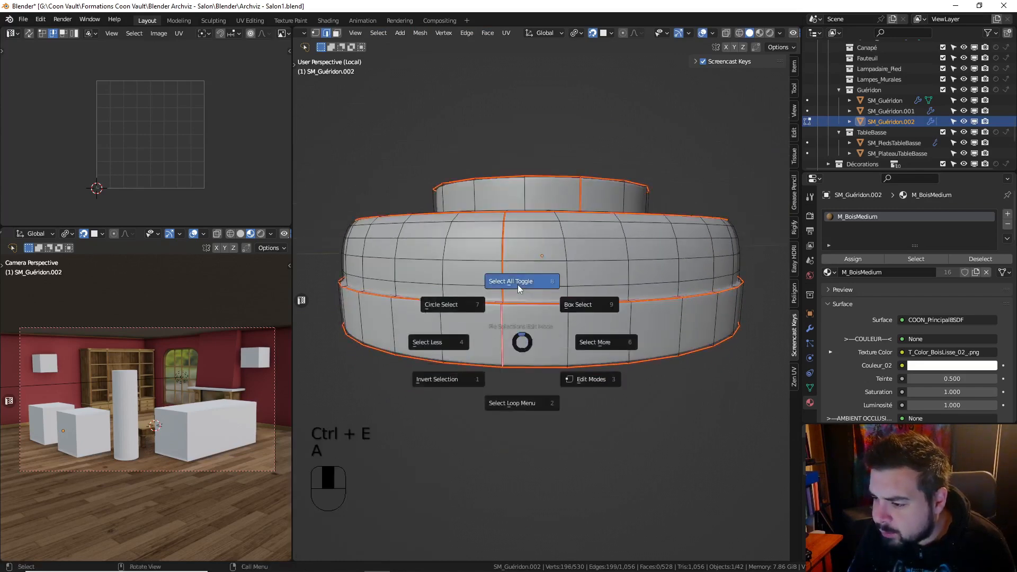
pyautogui.press('a')
pyautogui.click(512, 216)
pyautogui.press('u')
pyautogui.click(513, 216)
# Straighten the base's UV islands, leaving out the two filled discs and the wide ring
pyautogui.press('a')
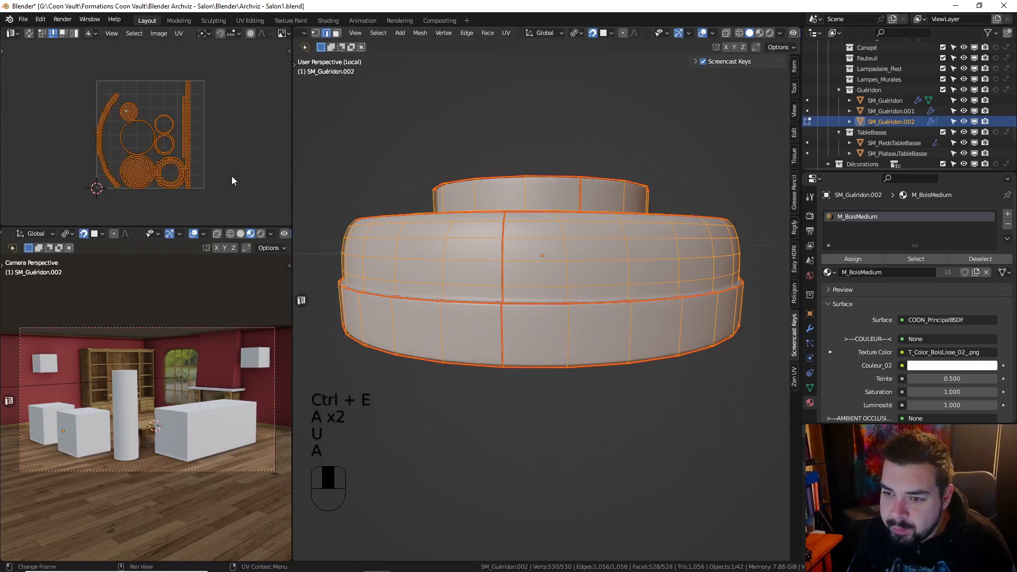
pyautogui.press('a')
pyautogui.press('l')
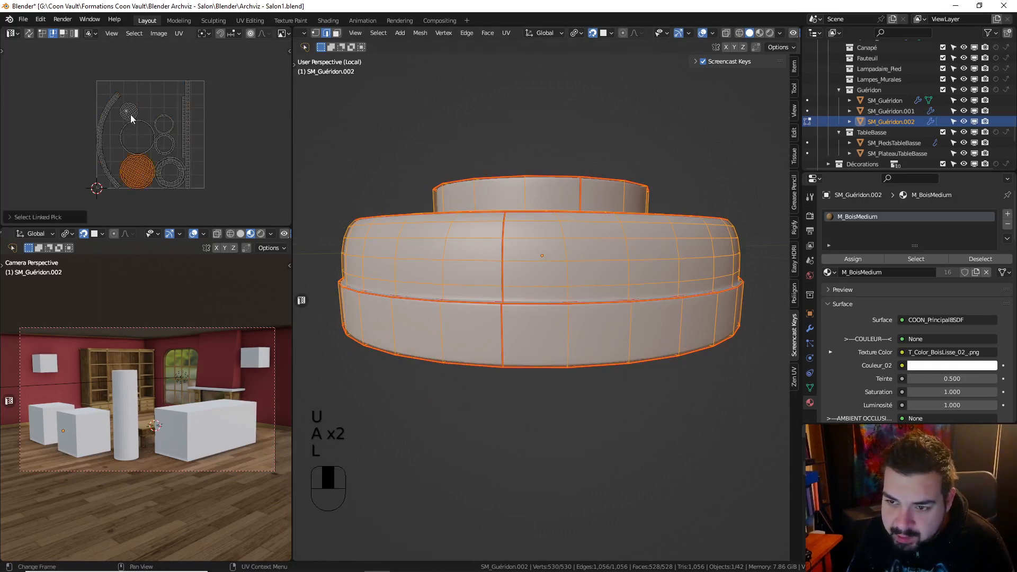
pyautogui.hotkey('ctrl', 'i')
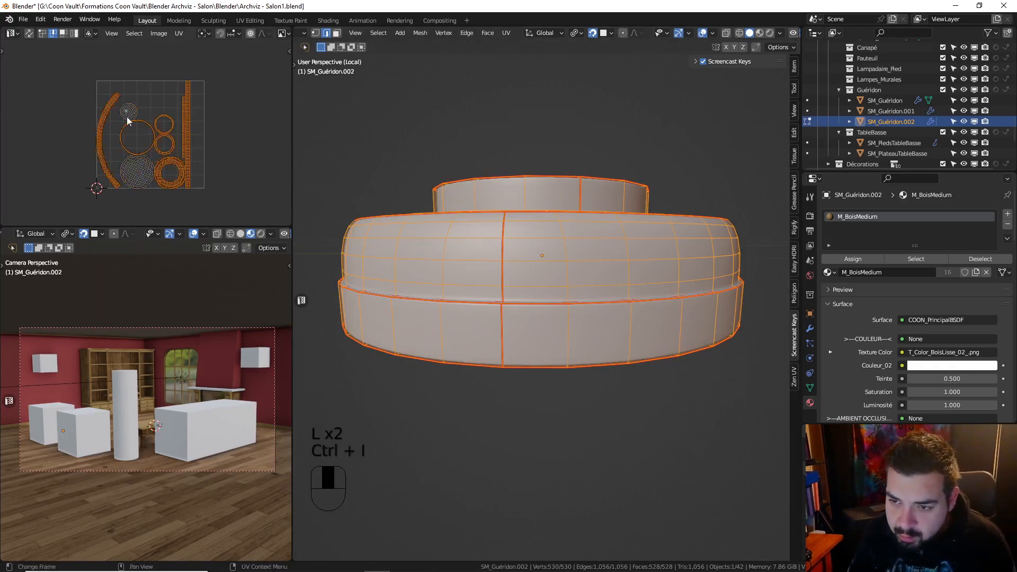
pyautogui.hotkey('shift', 'l')
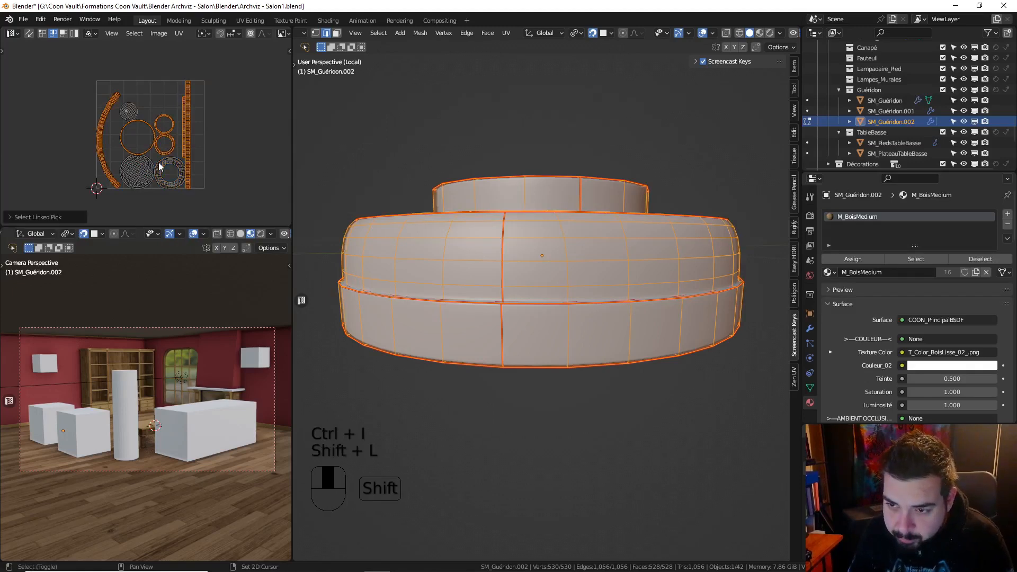
pyautogui.press('q')
pyautogui.click(161, 163)
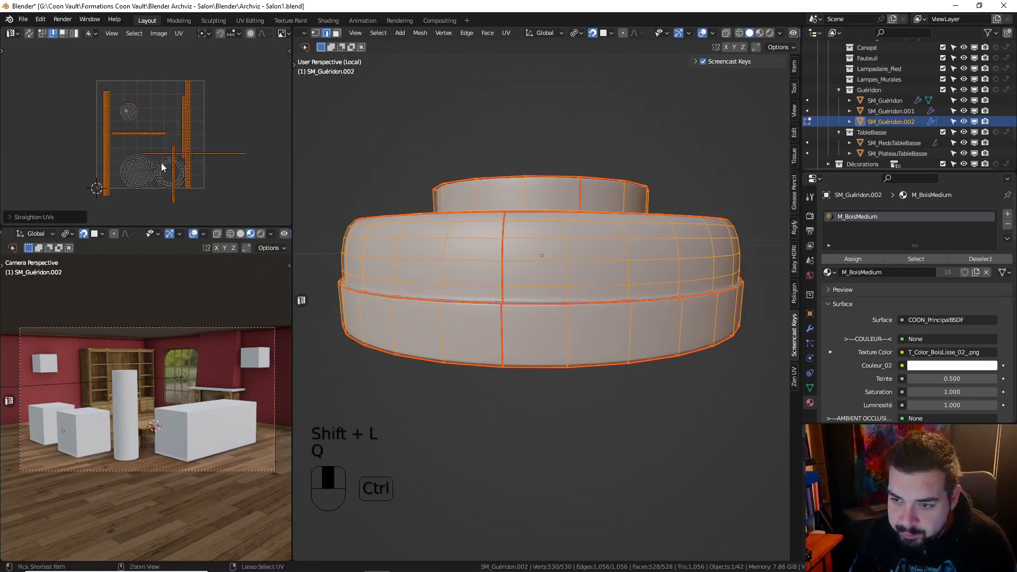
# Average the scale of all the base's UV islands and pack them, finishing in Object Mode
pyautogui.hotkey('ctrl', 'a')
pyautogui.press('a')
pyautogui.hotkey('ctrl', 'a')
pyautogui.hotkey('ctrl', 'p')
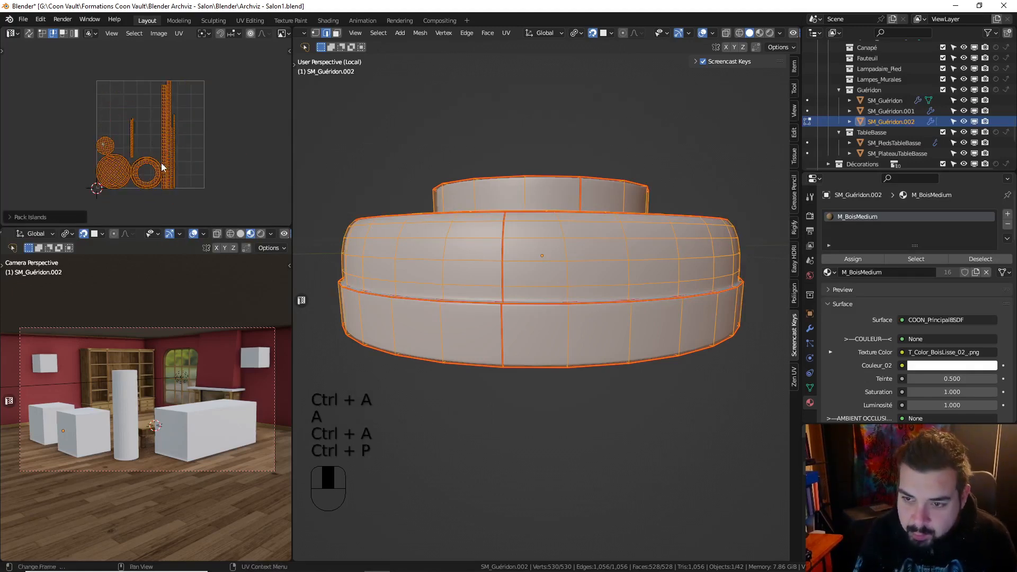
pyautogui.press('Tab')
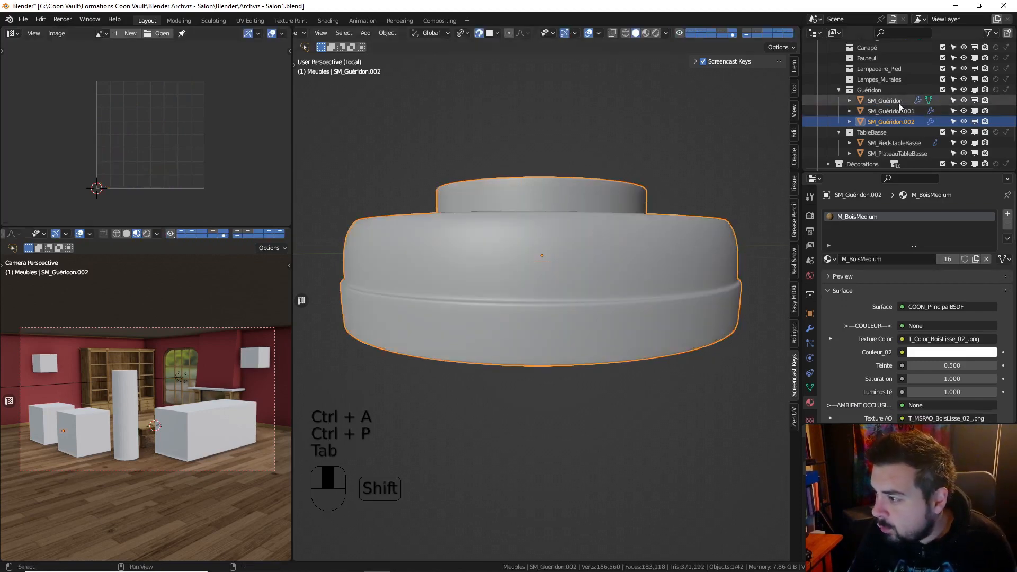
# Return to the full scene, select all three side table parts and check their combined UV layout, finishing in Object Mode
pyautogui.press('KP_Divide')
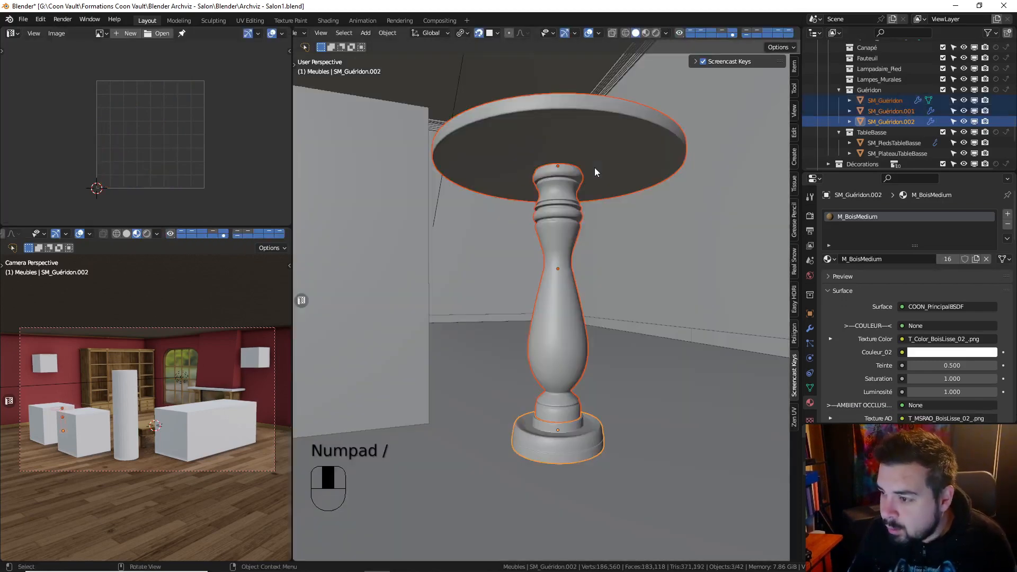
pyautogui.press('Tab')
pyautogui.press('a')
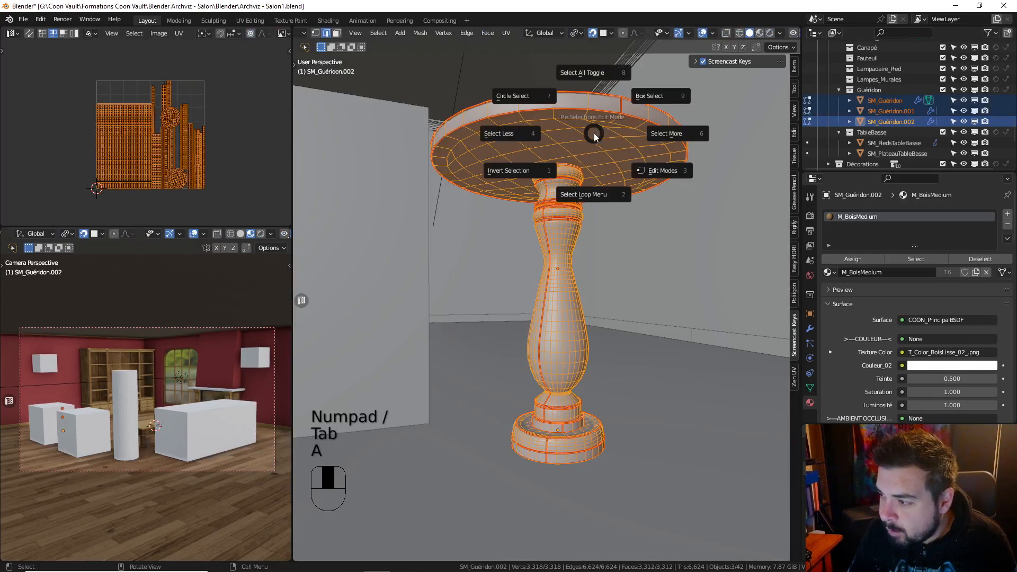
pyautogui.press('Tab')
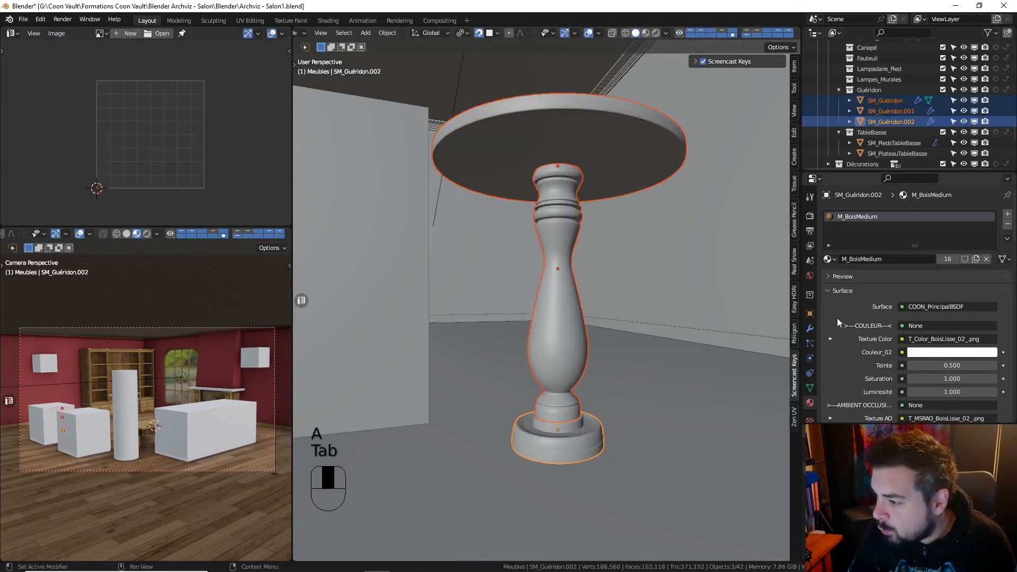
# Compare the modifier stacks of the table's base and turned leg
pyautogui.click(810, 328)
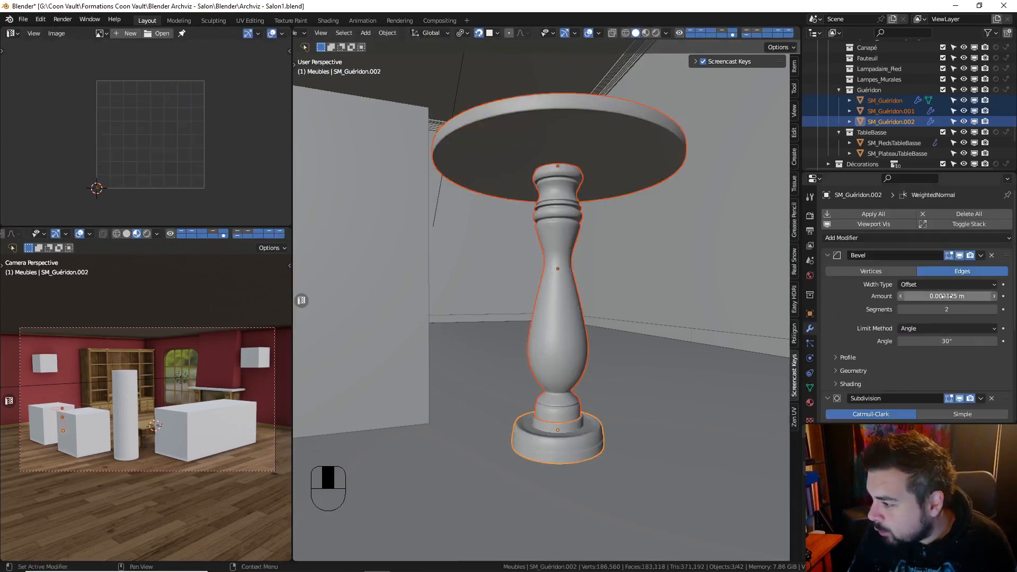
pyautogui.click(579, 447)
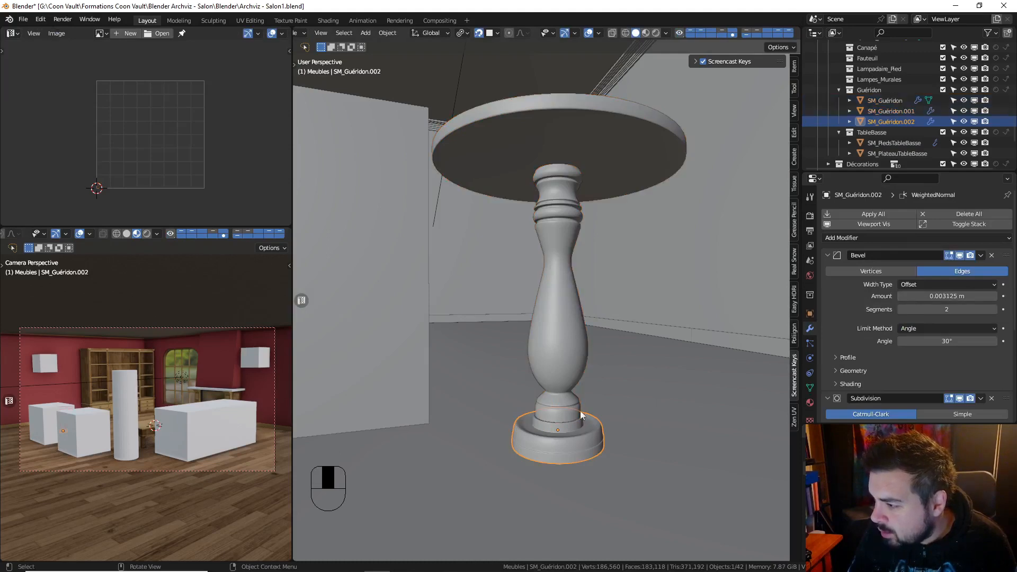
pyautogui.click(562, 366)
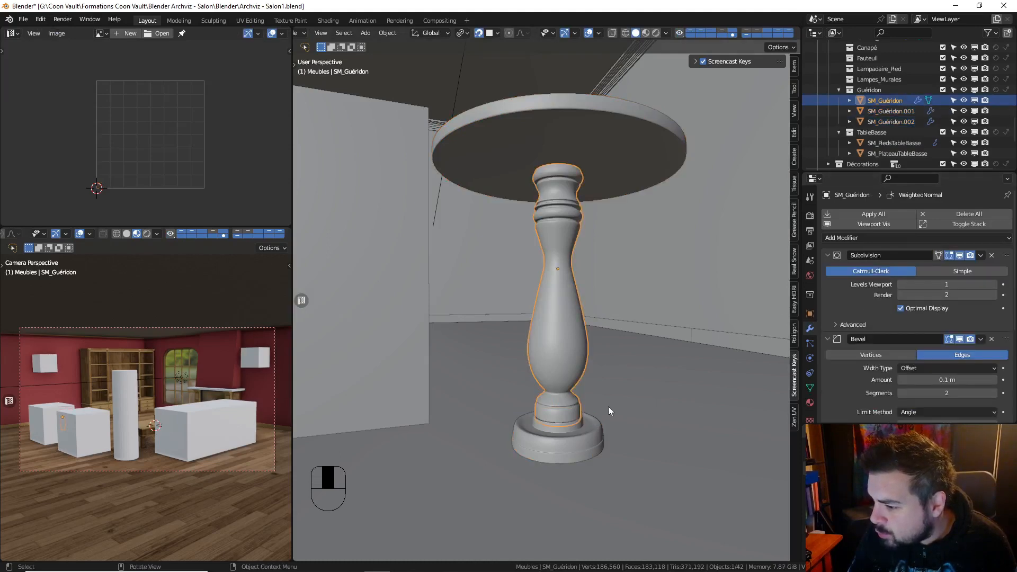
pyautogui.click(598, 437)
pyautogui.scroll(-4, 916, 366)
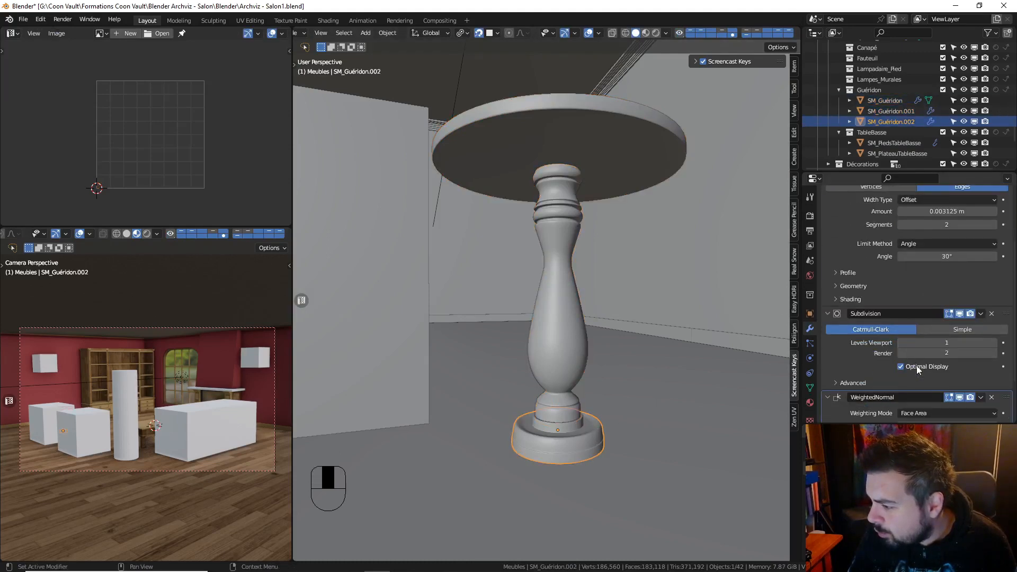
pyautogui.scroll(4, 917, 365)
# Move the turned leg's Bevel modifier above its Subdivision modifier and inspect the rings near the leg's top
pyautogui.click(551, 363)
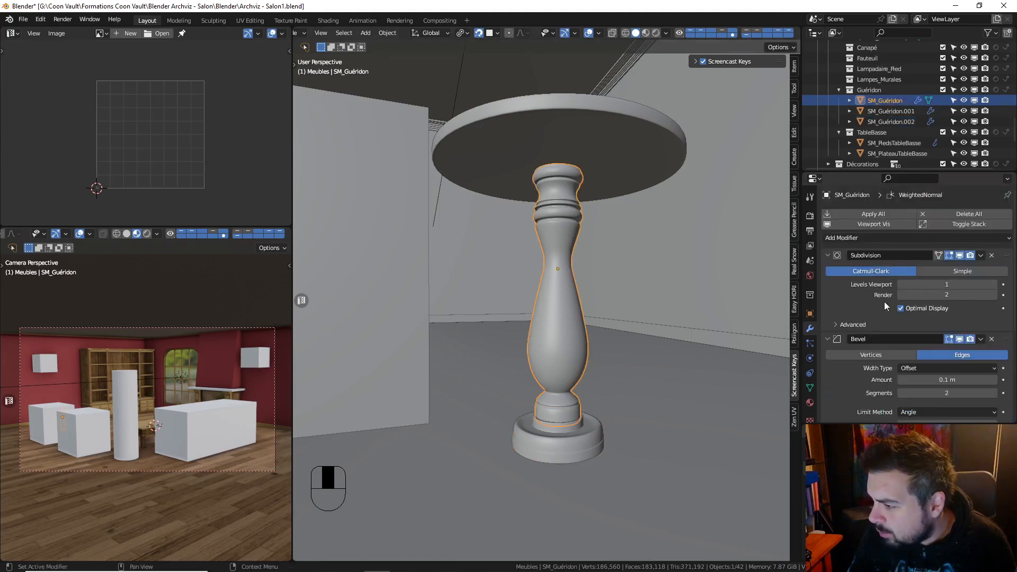
pyautogui.click(828, 339)
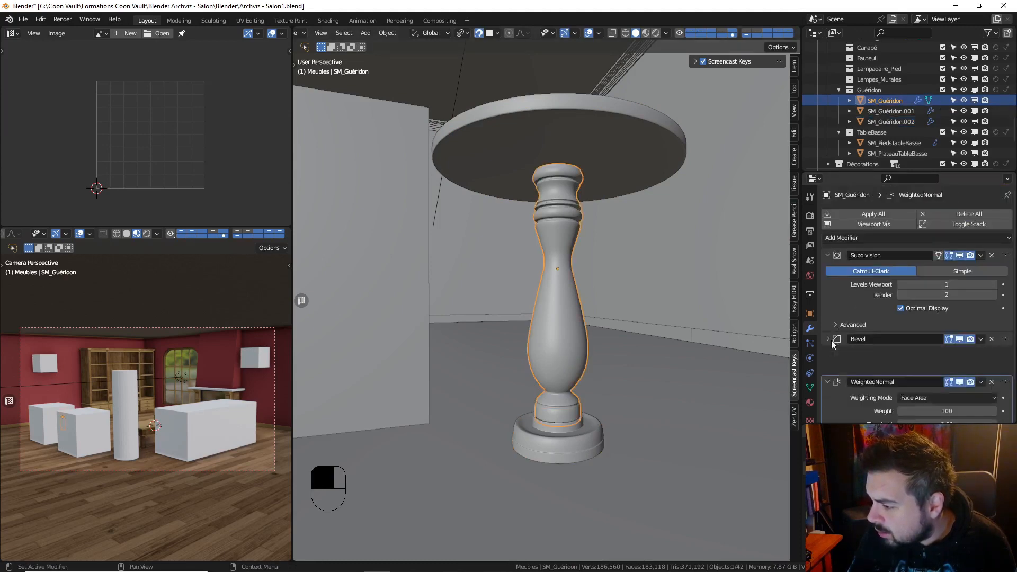
pyautogui.moveTo(1009, 342); pyautogui.dragTo(1012, 253)
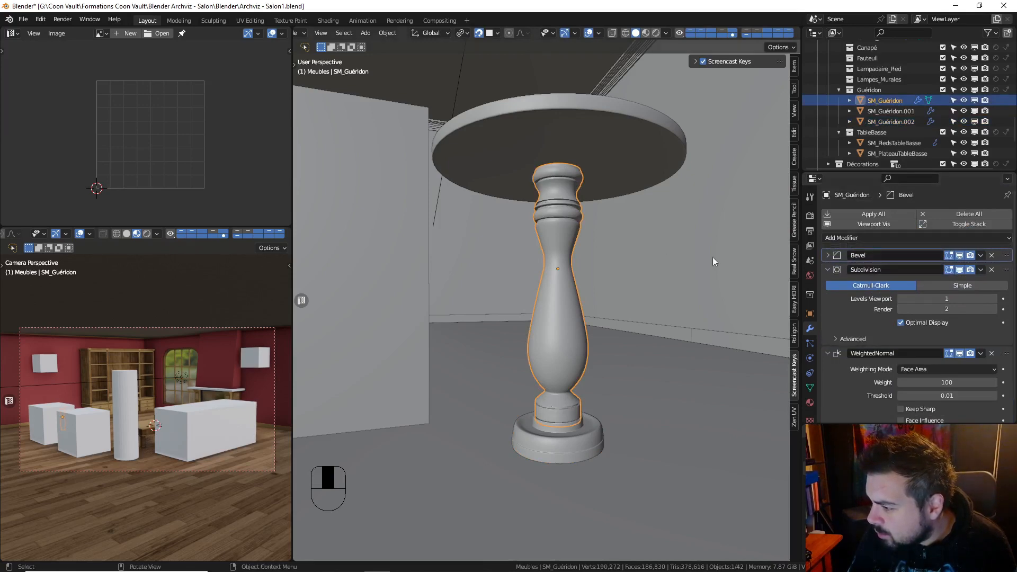
pyautogui.scroll(3, 577, 199)
pyautogui.moveTo(580, 195); pyautogui.dragTo(596, 222, button='middle')
pyautogui.scroll(2, 596, 221)
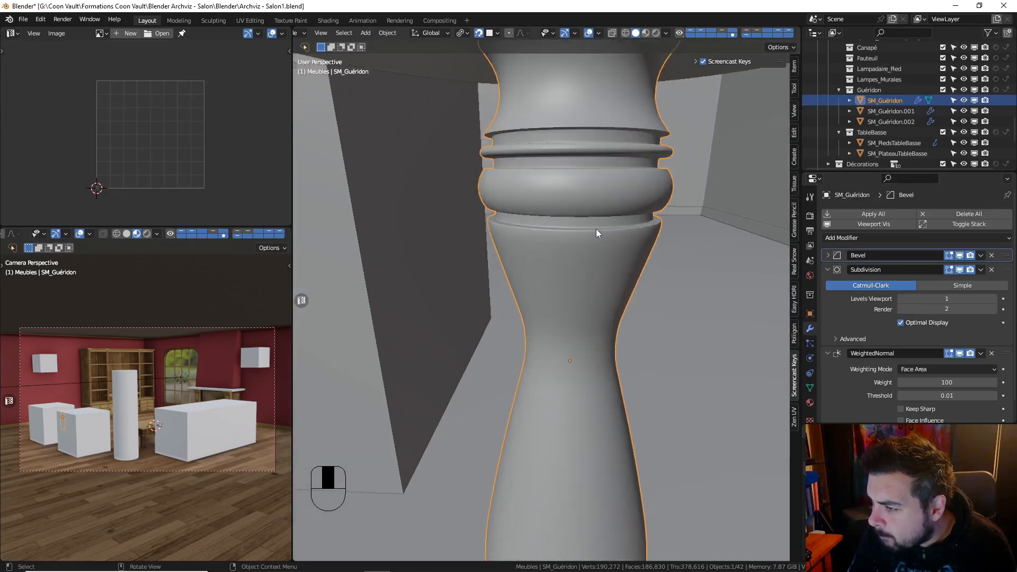
# Bevel the edge loop at the lower end of the leg's upper neck with 5 segments and a width of about 0.0029 m
pyautogui.press('Tab')
pyautogui.moveTo(614, 160); pyautogui.dragTo(595, 184, button='middle')
pyautogui.scroll(1, 623, 139)
pyautogui.click(568, 163)
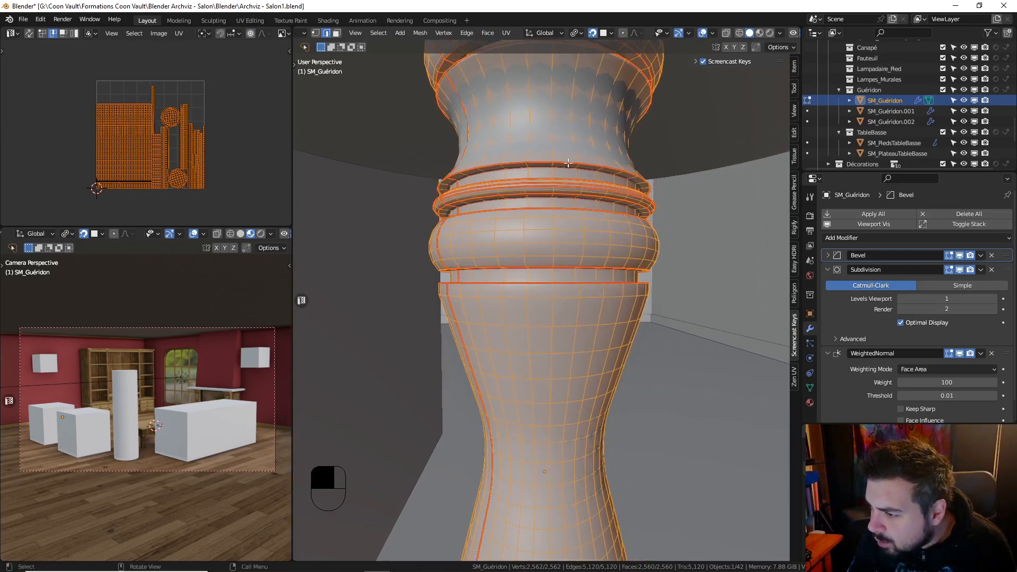
pyautogui.keyDown('alt'); pyautogui.keyDown('shift'); pyautogui.click(568, 163); pyautogui.keyUp('shift'); pyautogui.keyUp('alt')
pyautogui.hotkey('ctrl', 'b')
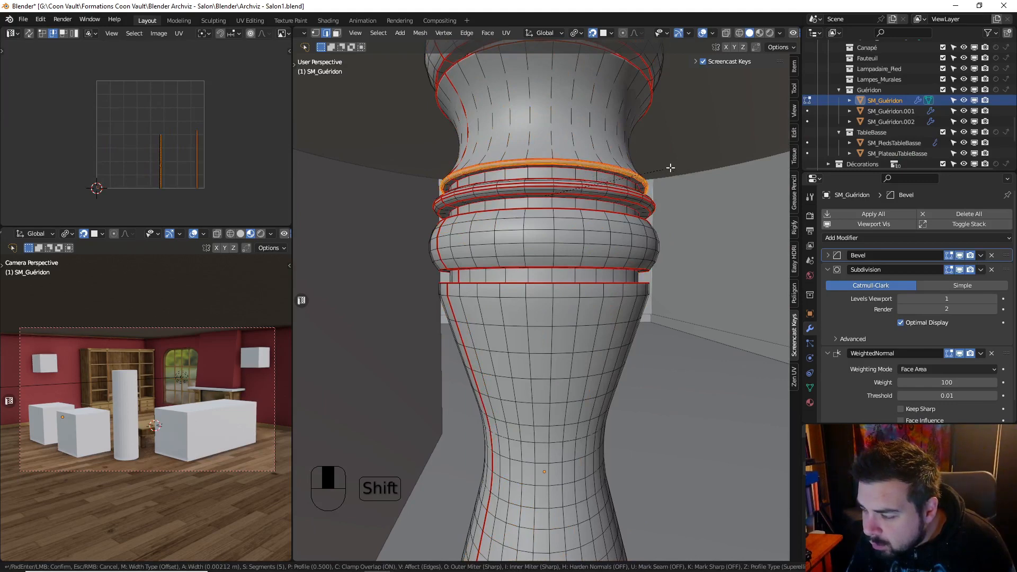
pyautogui.click(669, 166)
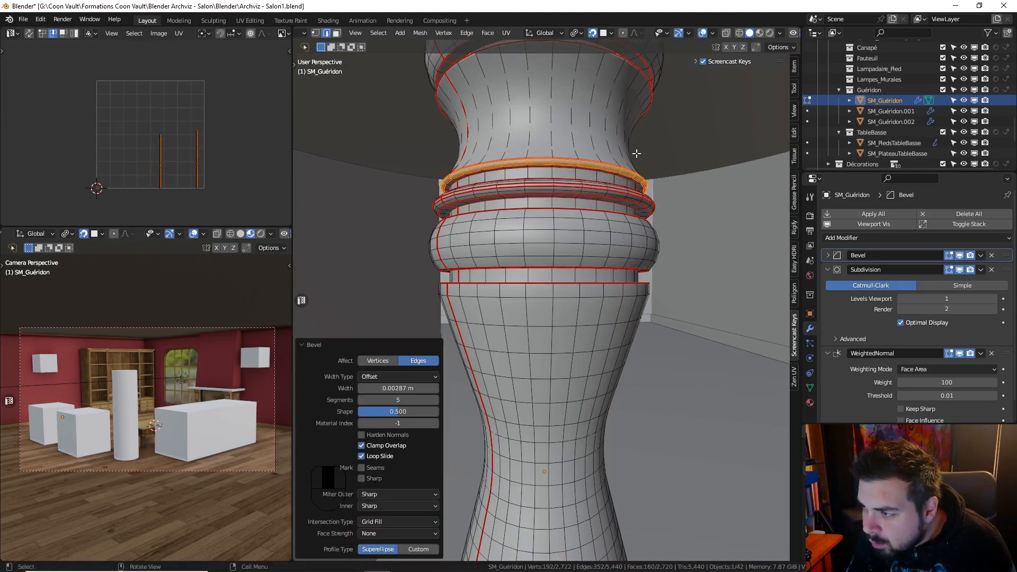
# Bevel the outer edge loop just under the leg's top bead with 5 segments, finishing in Object Mode
pyautogui.moveTo(636, 153); pyautogui.dragTo(505, 321, button='middle')
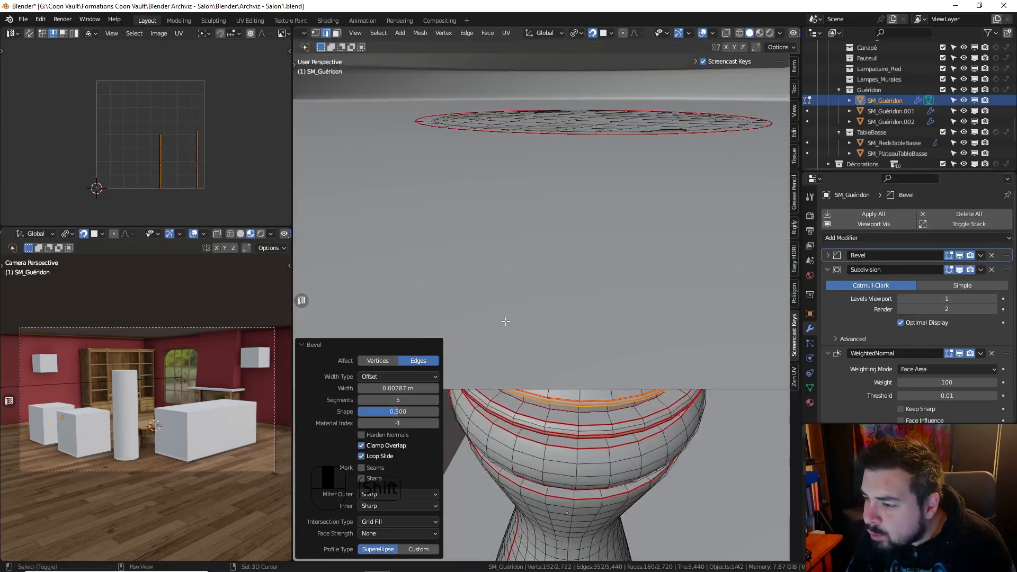
pyautogui.scroll(3, 505, 321)
pyautogui.click(490, 253)
pyautogui.keyDown('alt'); pyautogui.click(491, 254); pyautogui.keyUp('alt')
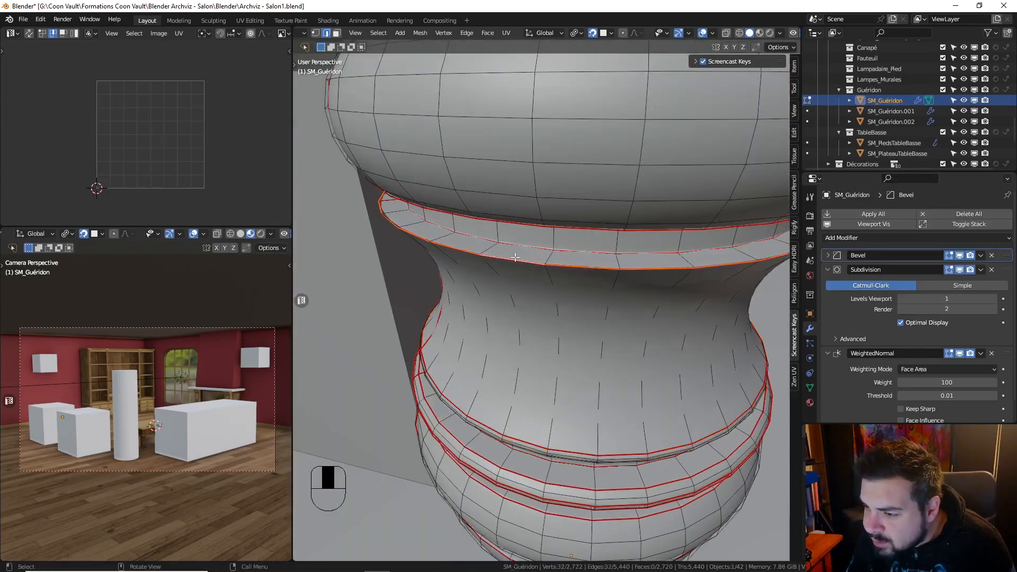
pyautogui.hotkey('ctrl', 'b')
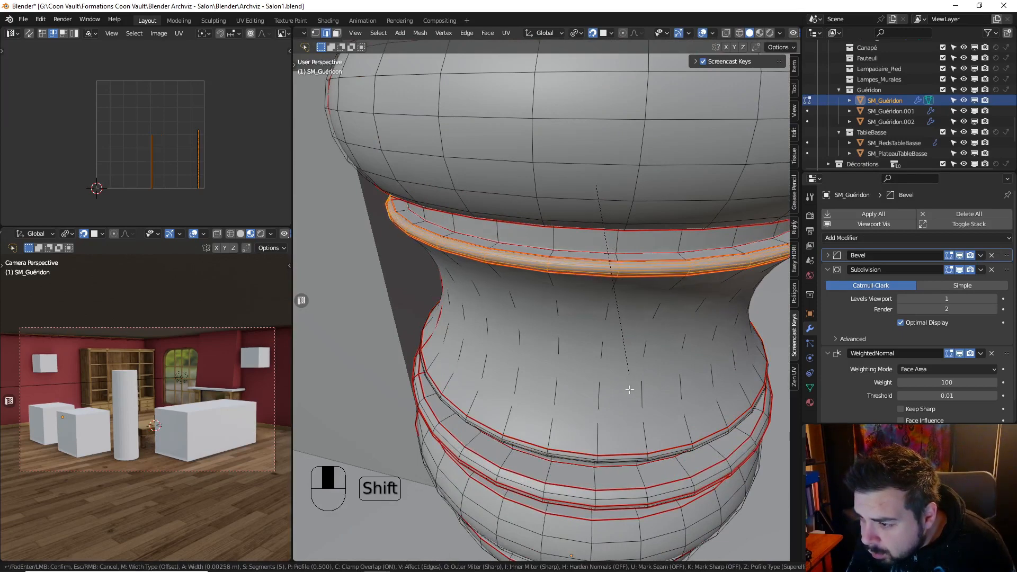
pyautogui.click(613, 333)
pyautogui.scroll(-2, 612, 332)
pyautogui.moveTo(610, 322); pyautogui.dragTo(605, 276, button='middle')
pyautogui.scroll(-3, 613, 294)
pyautogui.press('Tab')
# Apply the leg's rotation and scale and set its origin to geometry
pyautogui.press('q')
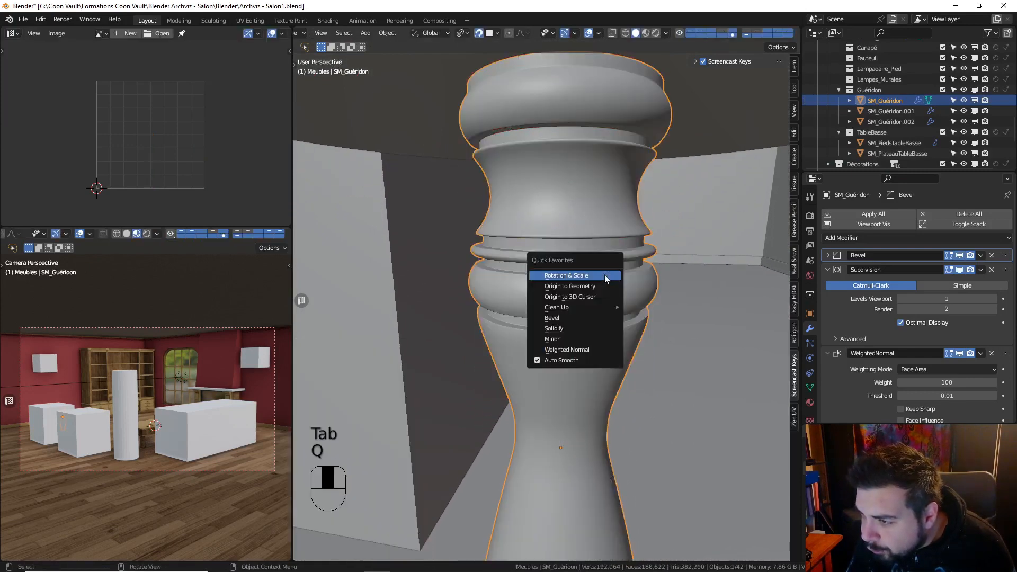
pyautogui.click(588, 276)
pyautogui.press('q')
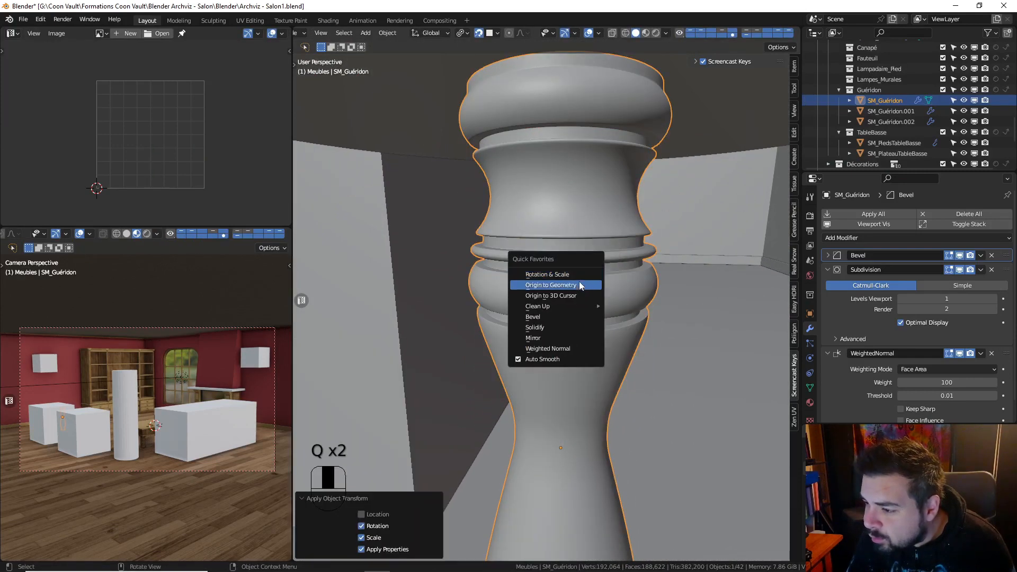
pyautogui.click(577, 284)
pyautogui.moveTo(580, 273); pyautogui.dragTo(608, 258, button='middle')
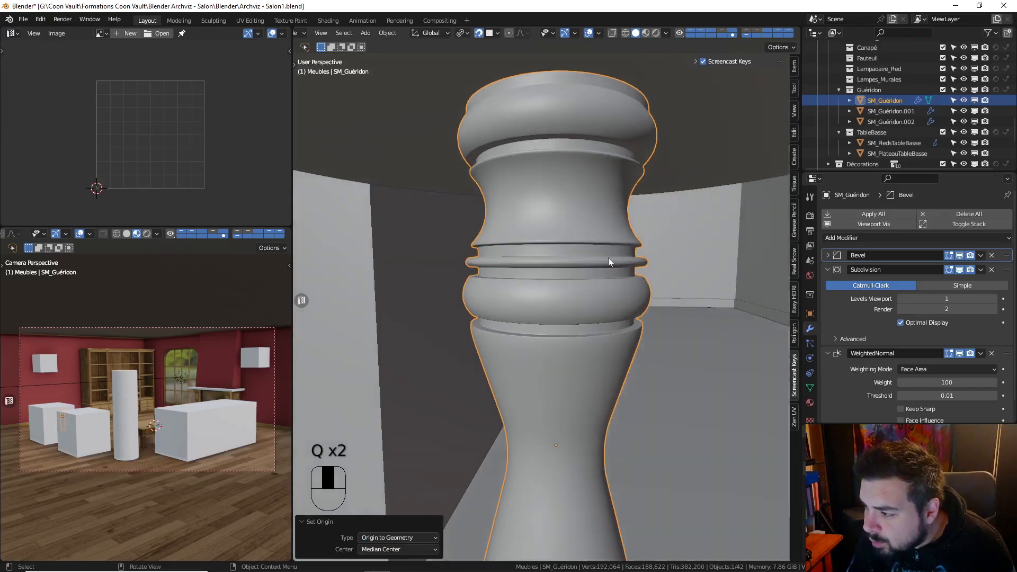
# Set the angle limit of the leg's Bevel modifier to 89° and check the leg in isolation
pyautogui.click(827, 255)
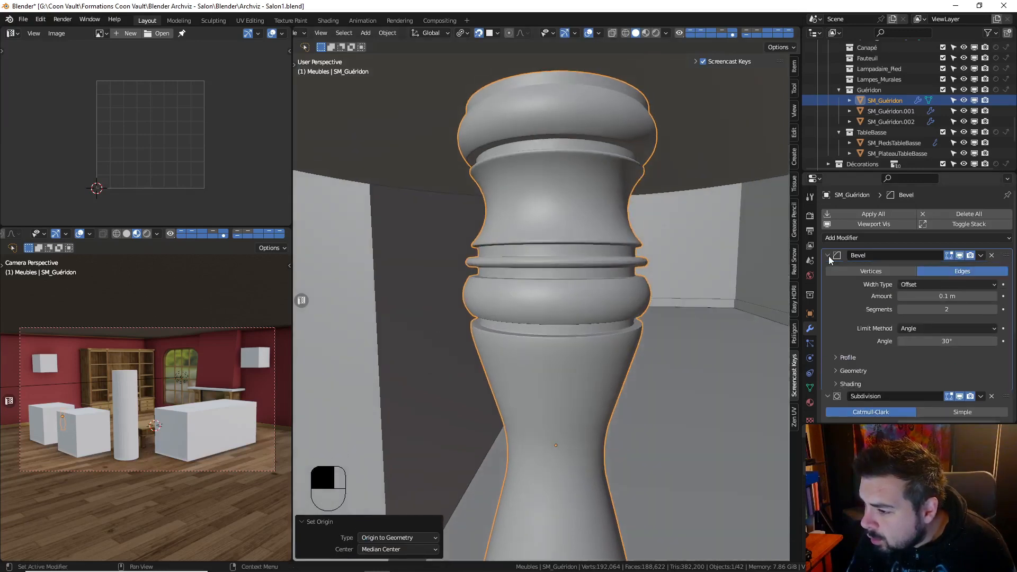
pyautogui.scroll(-1, 969, 368)
pyautogui.click(947, 320)
pyautogui.write('89')
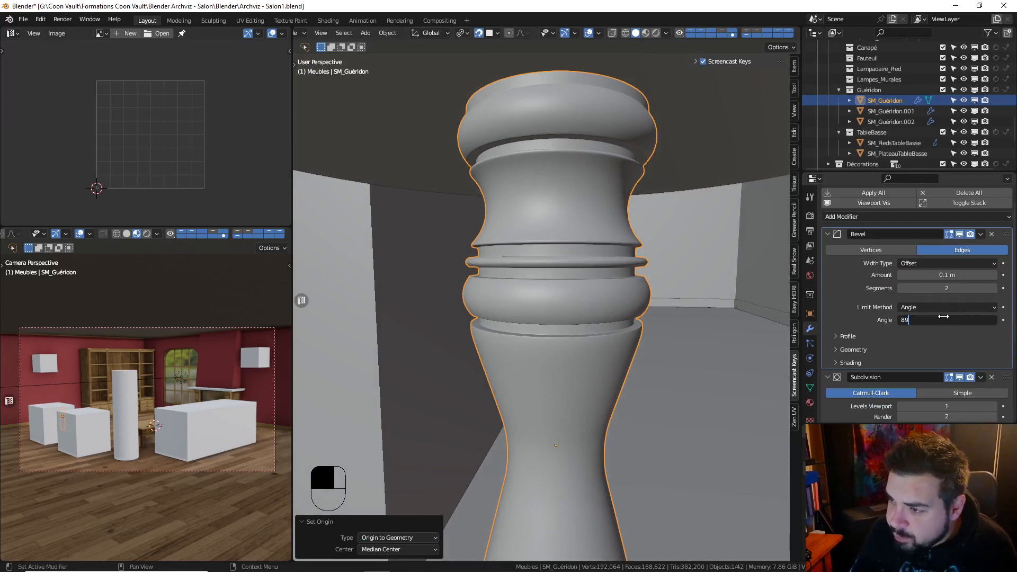
pyautogui.press('Return')
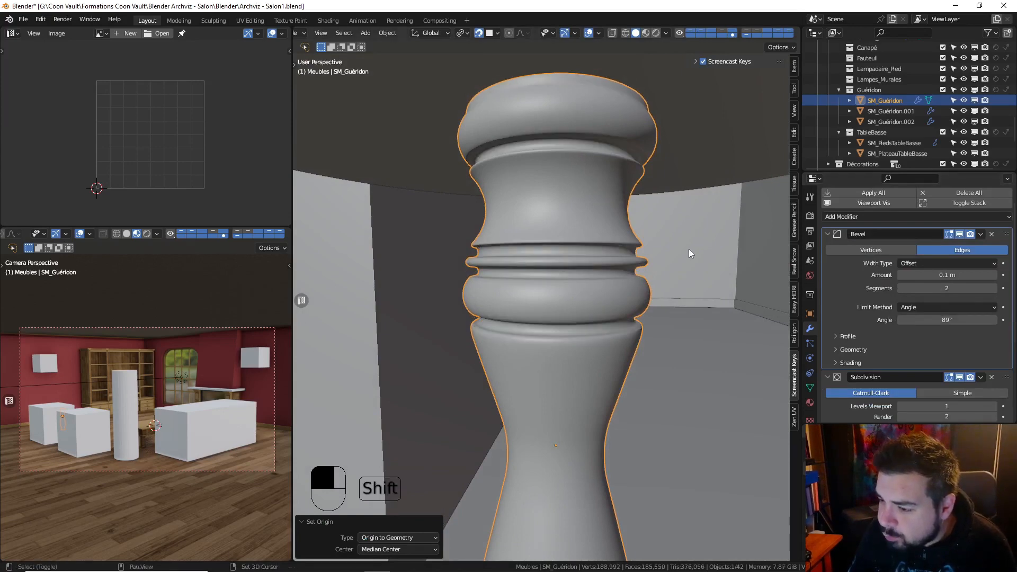
pyautogui.keyDown('shift'); pyautogui.moveTo(688, 249); pyautogui.dragTo(680, 227, button='middle'); pyautogui.keyUp('shift')
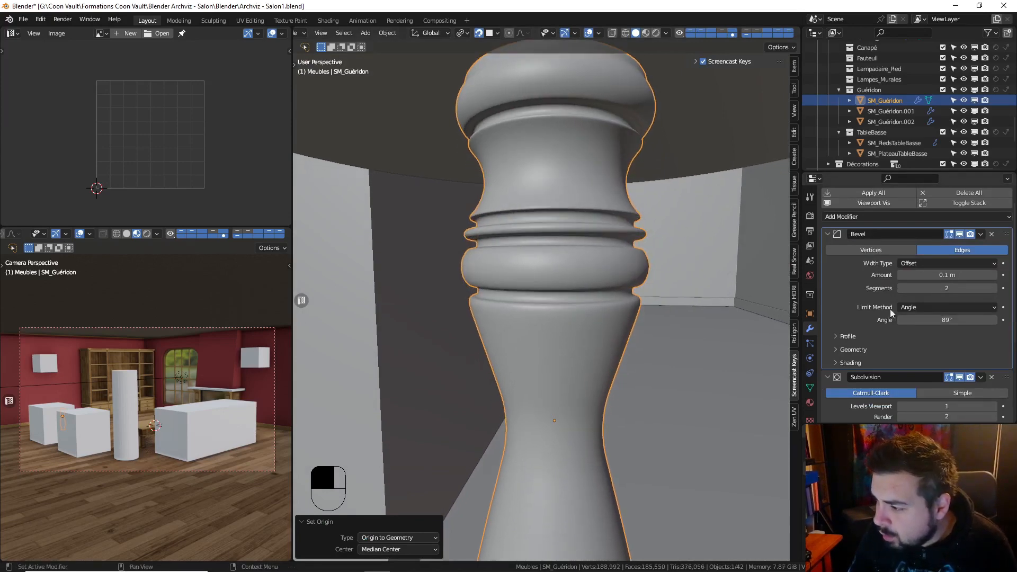
pyautogui.click(828, 233)
pyautogui.click(829, 236)
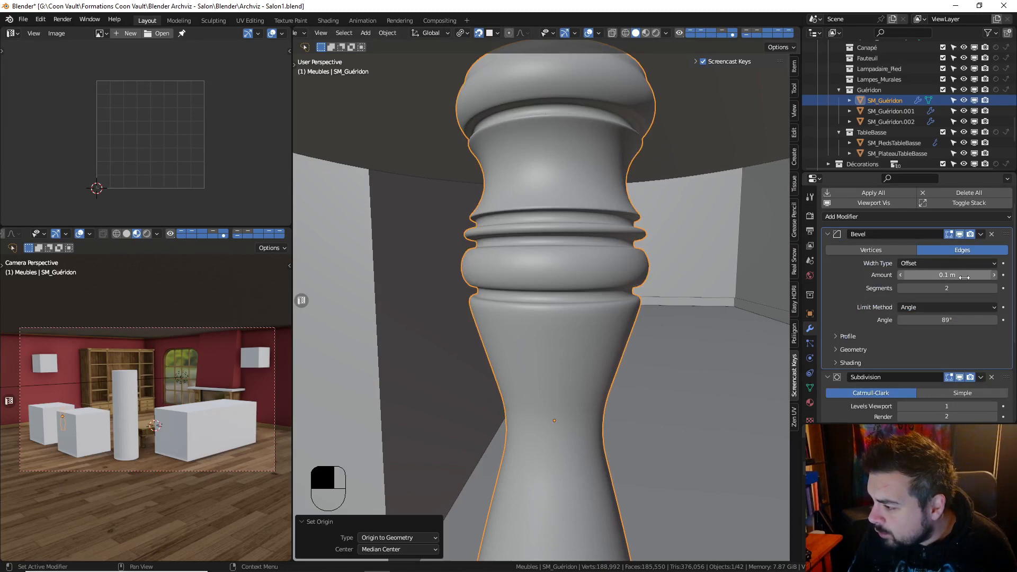
pyautogui.press('KP_Divide')
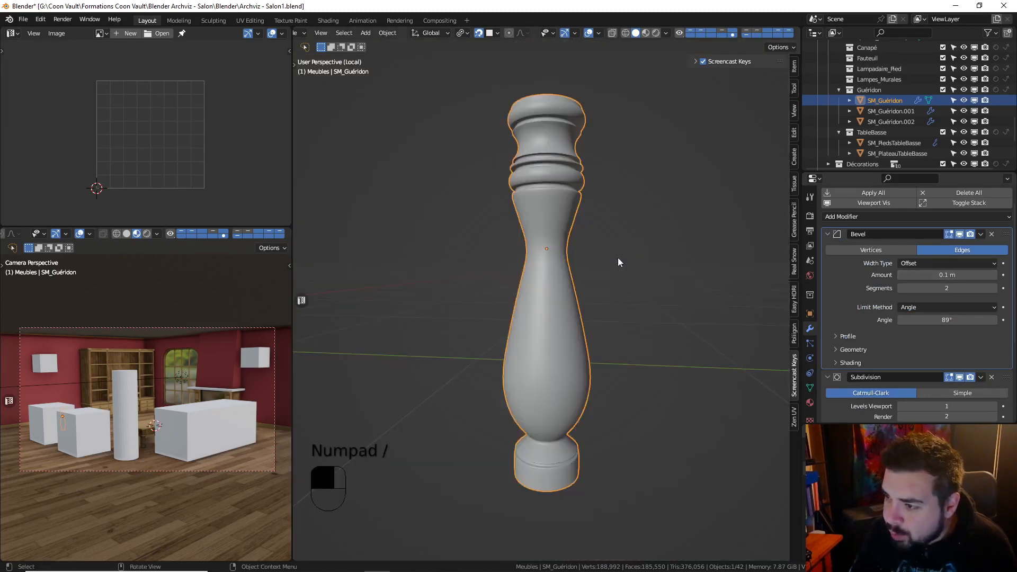
pyautogui.press('KP_Divide')
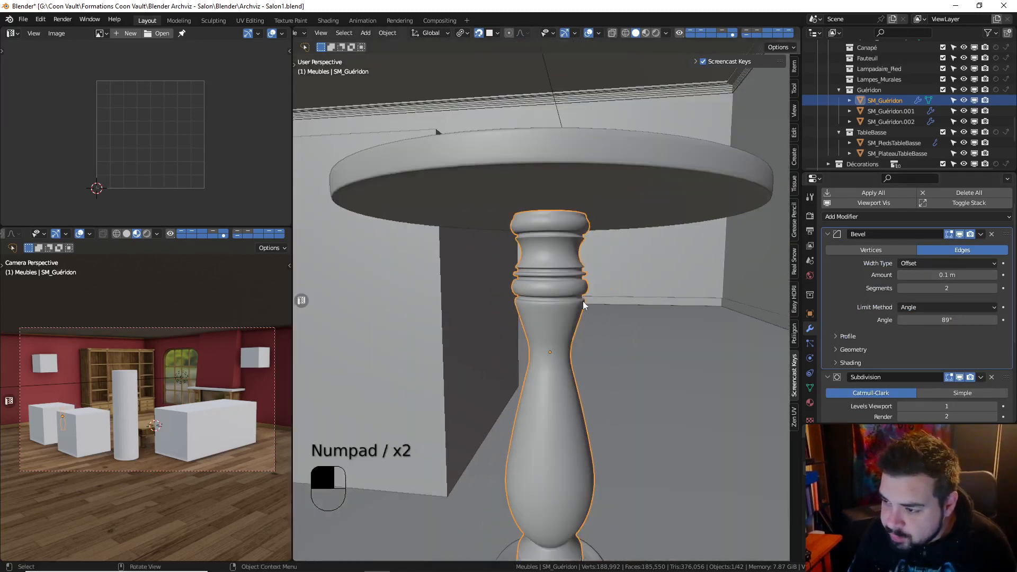
# Try joining the leg with the base into one object, inspect the leg's rings, and undo the join
pyautogui.keyDown('shift'); pyautogui.click(571, 380); pyautogui.keyUp('shift')
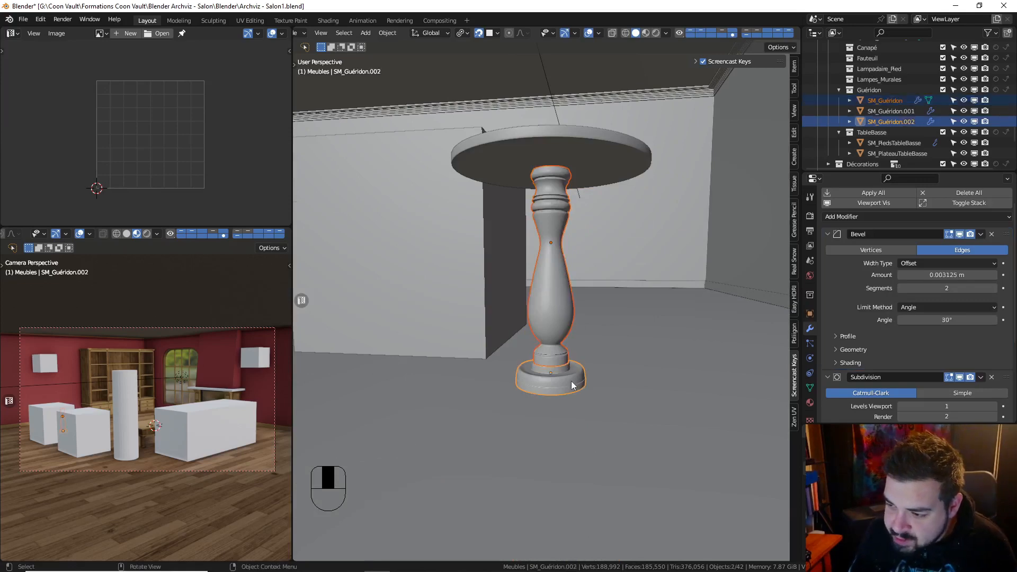
pyautogui.hotkey('ctrl', 'j')
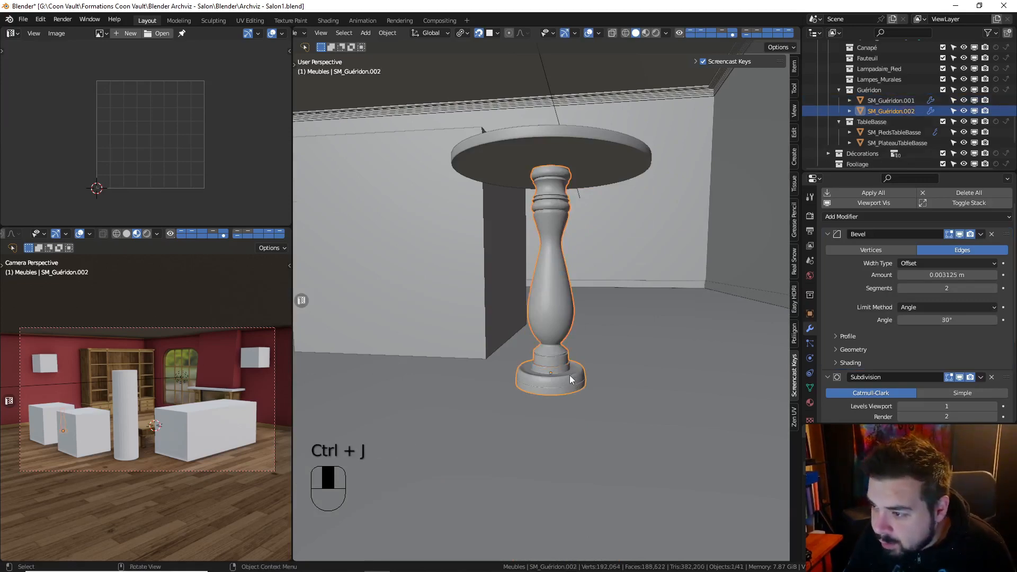
pyautogui.scroll(2, 563, 335)
pyautogui.keyDown('shift'); pyautogui.moveTo(568, 177); pyautogui.dragTo(568, 318, button='middle'); pyautogui.keyUp('shift')
pyautogui.scroll(7, 569, 318)
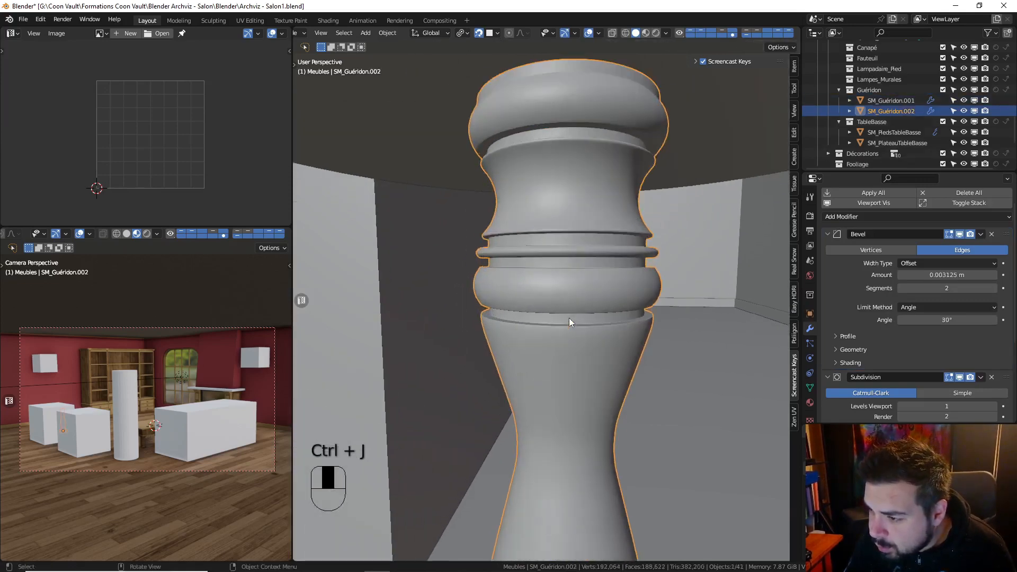
pyautogui.moveTo(631, 228); pyautogui.dragTo(614, 231, button='middle')
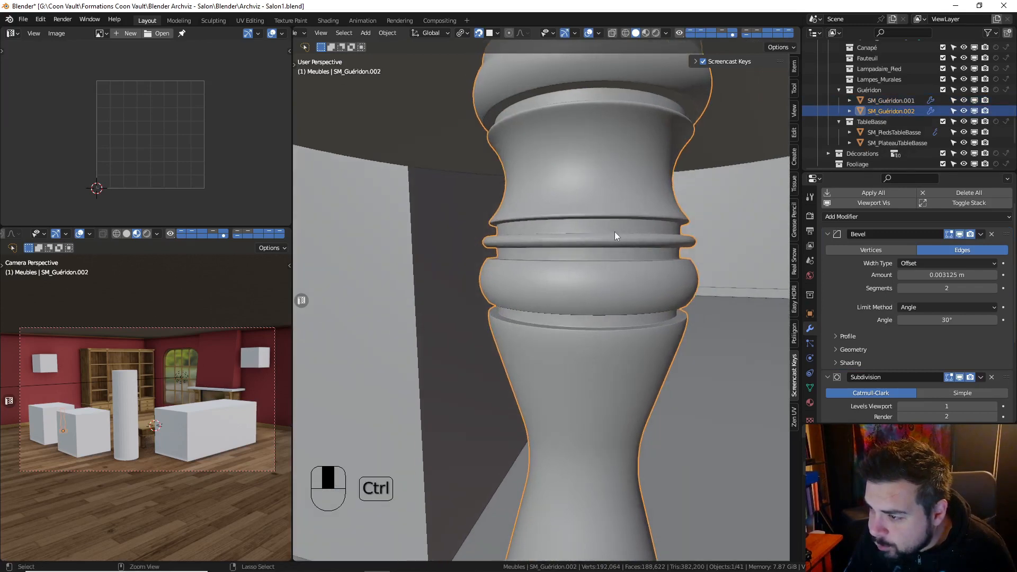
pyautogui.hotkey('ctrl', 'z')
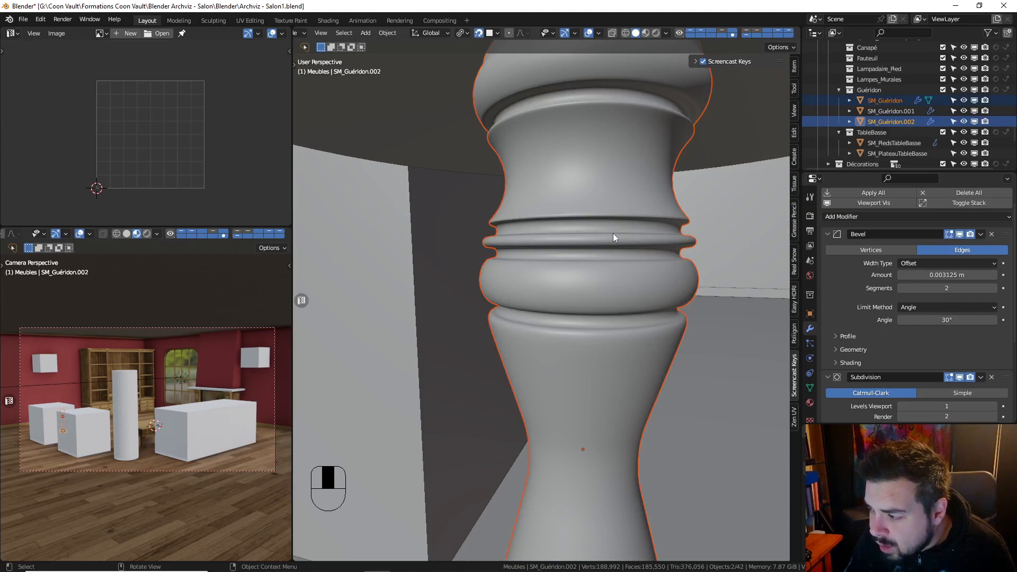
# Join the round base with the turned leg into one object, keeping the leg as the active object
pyautogui.click(612, 233)
pyautogui.scroll(-7, 612, 233)
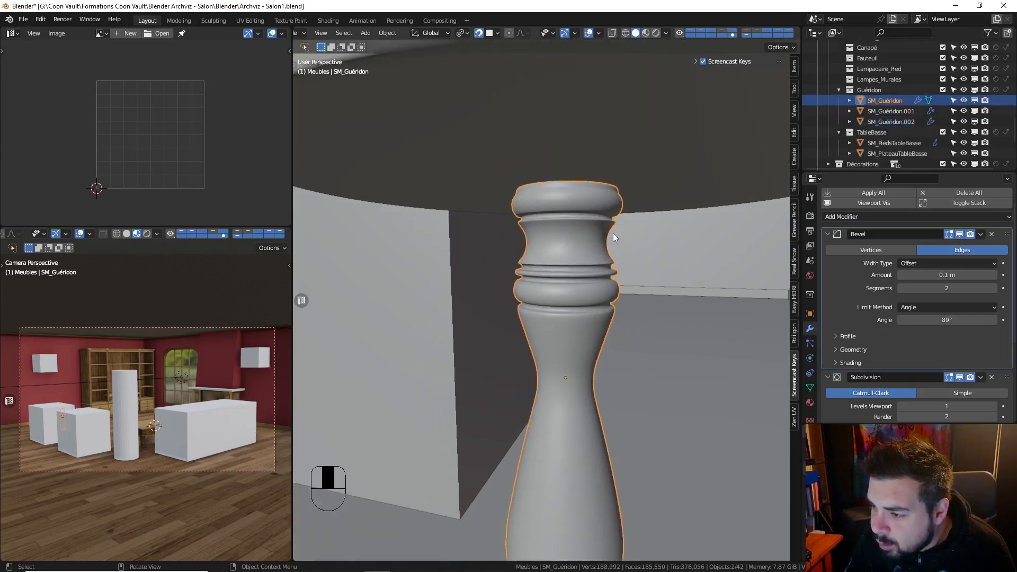
pyautogui.keyDown('shift'); pyautogui.moveTo(607, 345); pyautogui.dragTo(602, 358, button='middle'); pyautogui.keyUp('shift')
pyautogui.scroll(5, 576, 350)
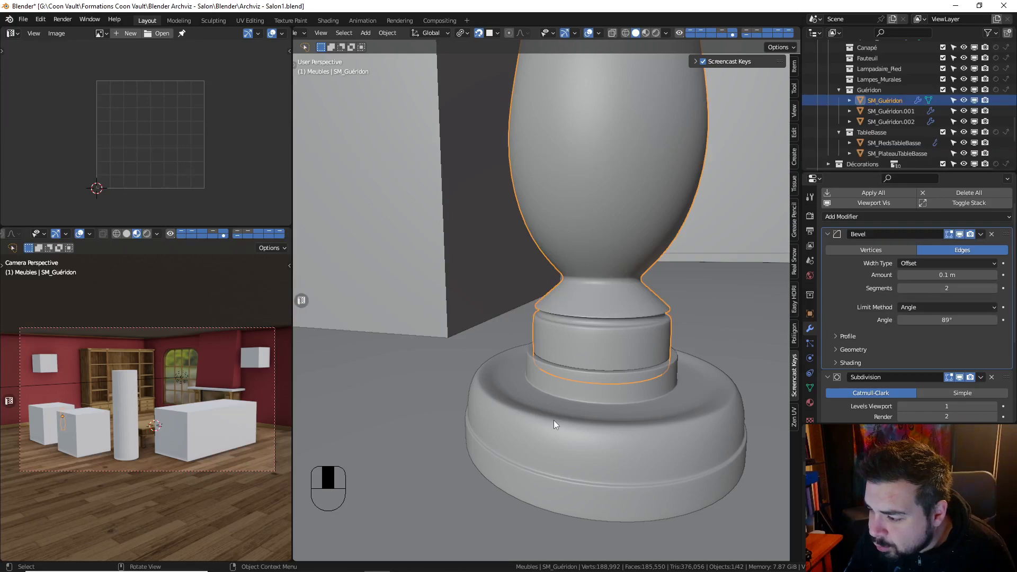
pyautogui.press('shift')
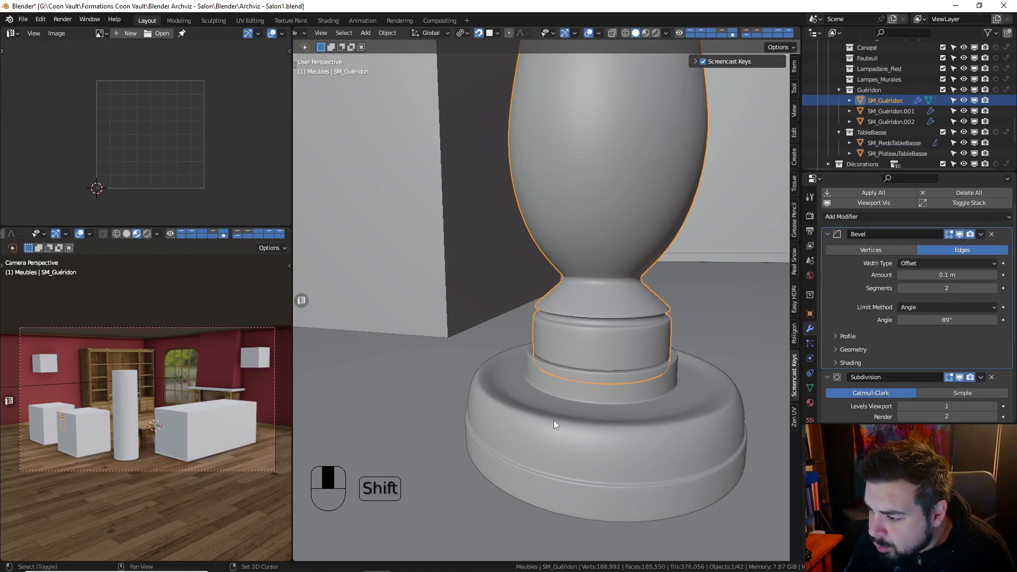
pyautogui.keyDown('shift'); pyautogui.click(570, 372); pyautogui.keyUp('shift')
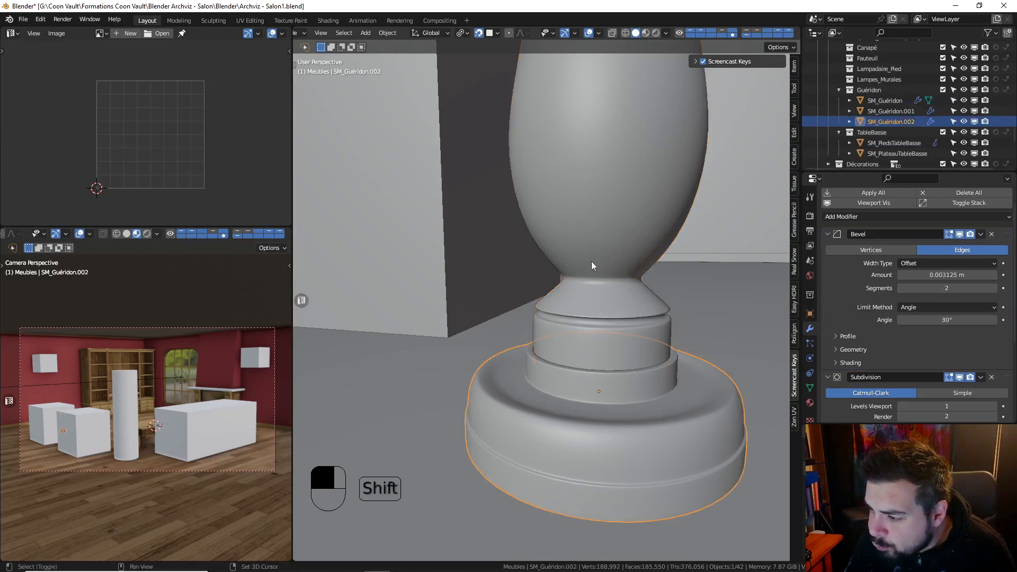
pyautogui.keyDown('shift'); pyautogui.click(591, 262); pyautogui.keyUp('shift')
pyautogui.hotkey('ctrl', 'j')
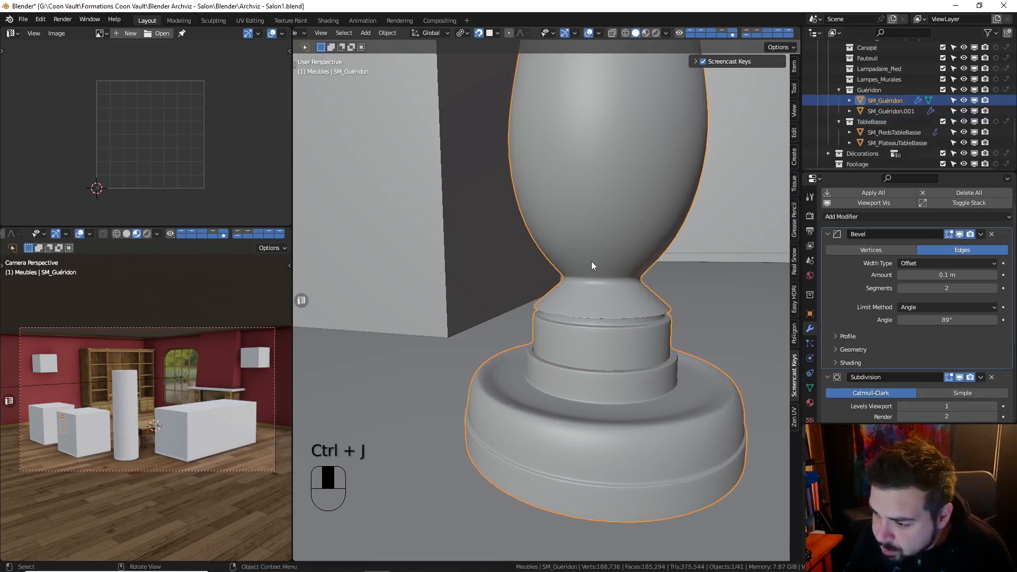
pyautogui.press('ctrl')
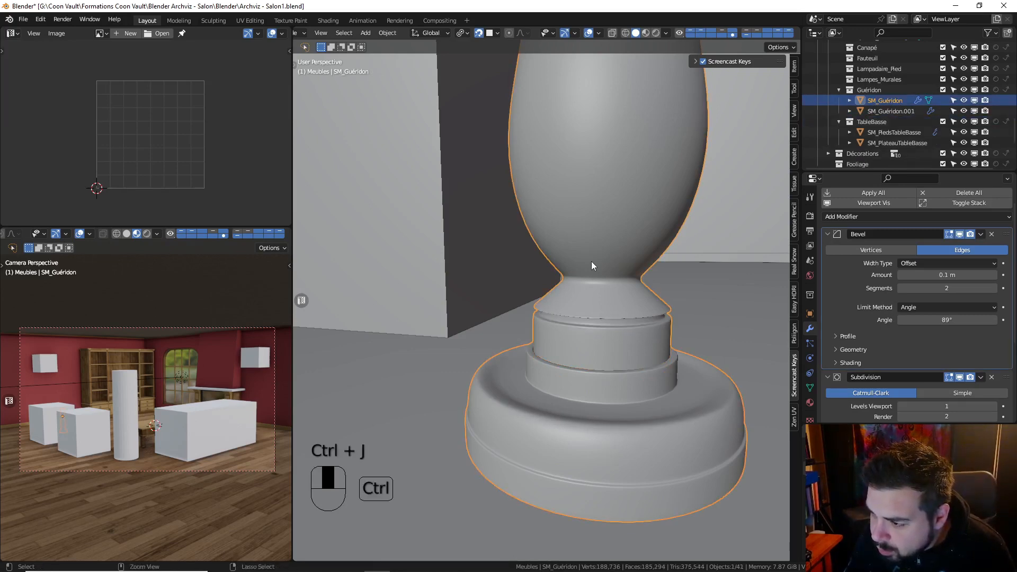
pyautogui.hotkey('ctrl', 'z')
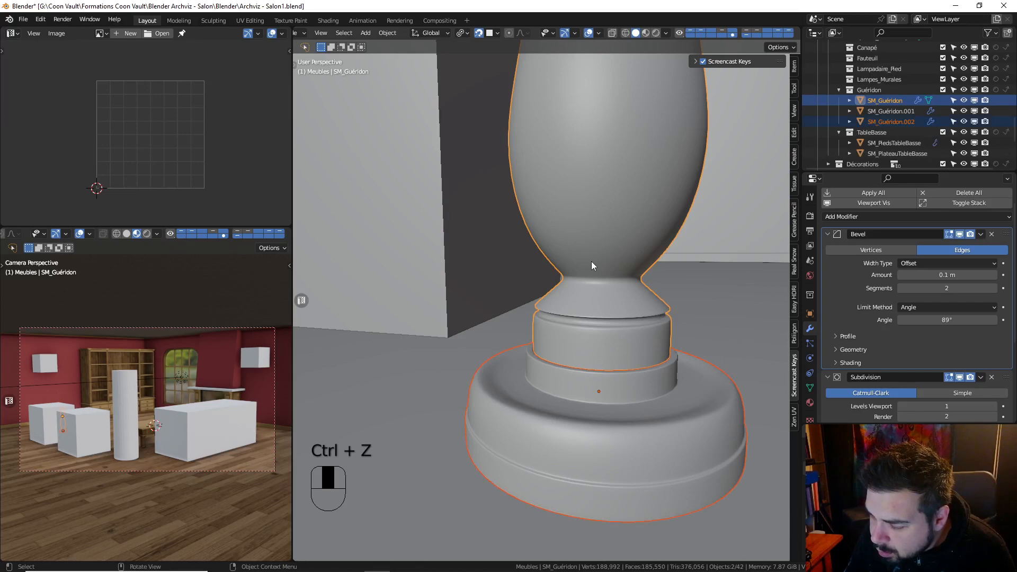
pyautogui.hotkey('ctrl', 'j')
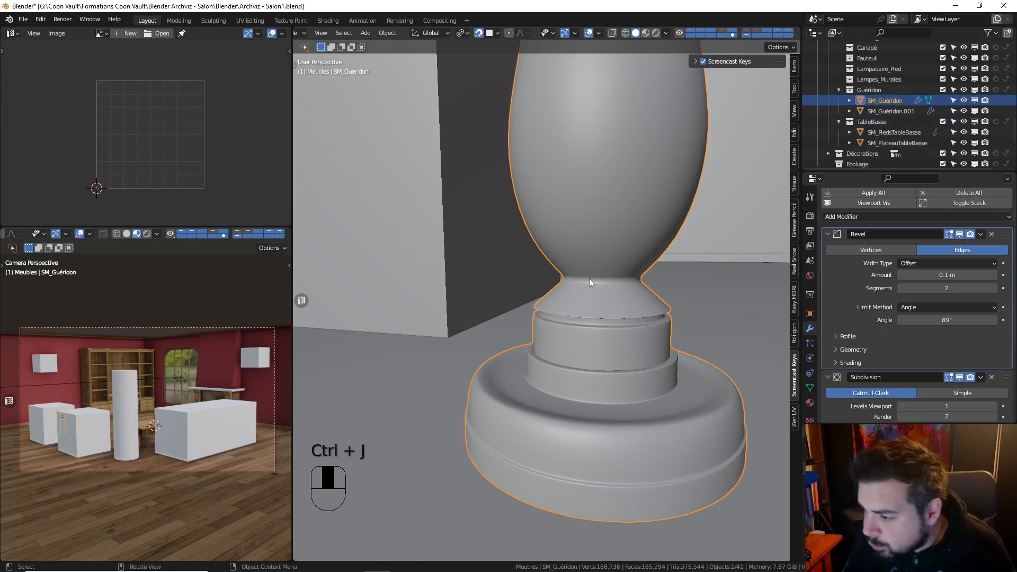
# Bevel the outer edge loop under the leg's lower flared collar with 5 segments
pyautogui.moveTo(589, 279); pyautogui.dragTo(581, 292, button='middle')
pyautogui.press('Tab')
pyautogui.scroll(2, 586, 365)
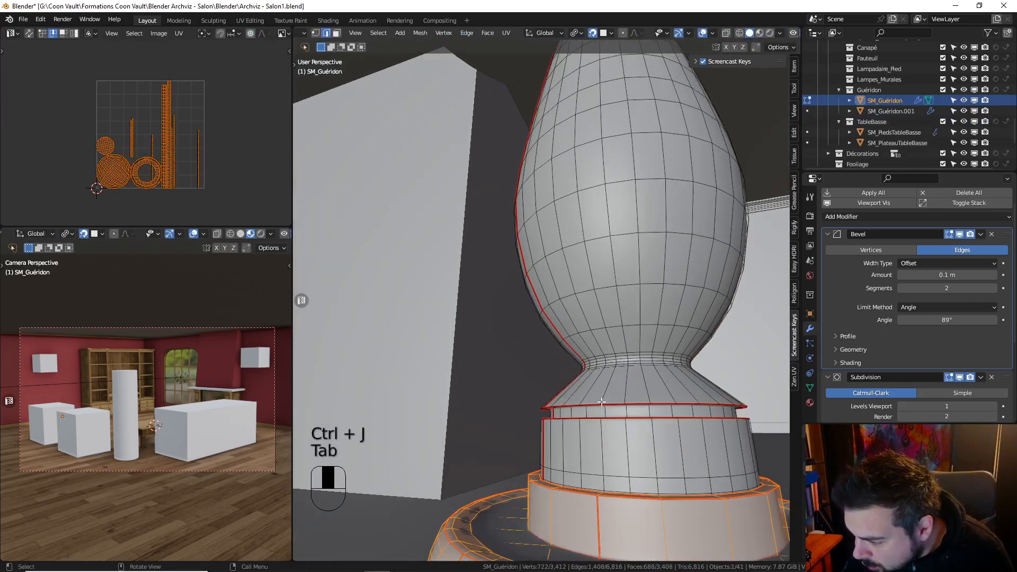
pyautogui.keyDown('alt'); pyautogui.click(604, 405); pyautogui.keyUp('alt')
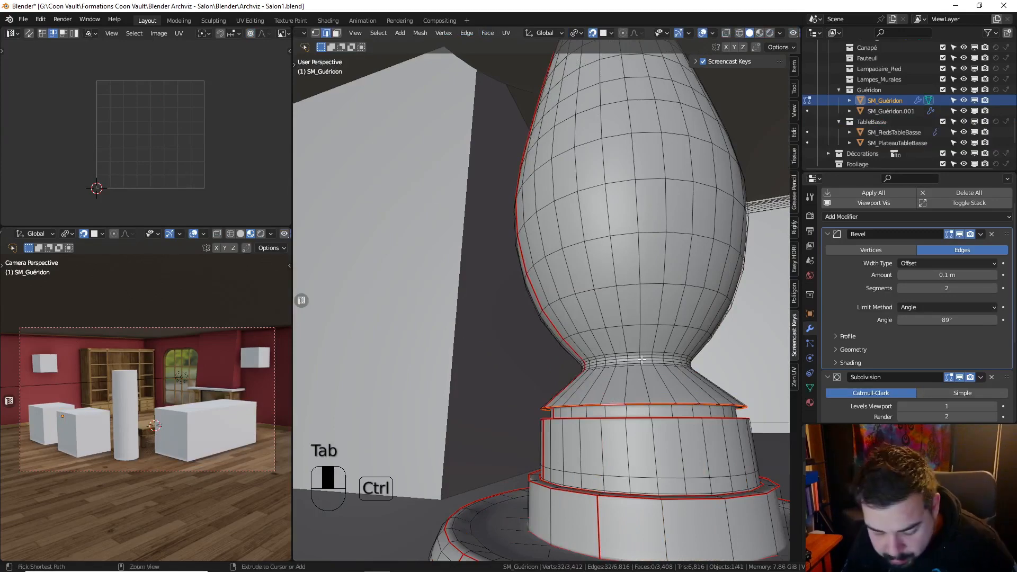
pyautogui.hotkey('ctrl', 'b')
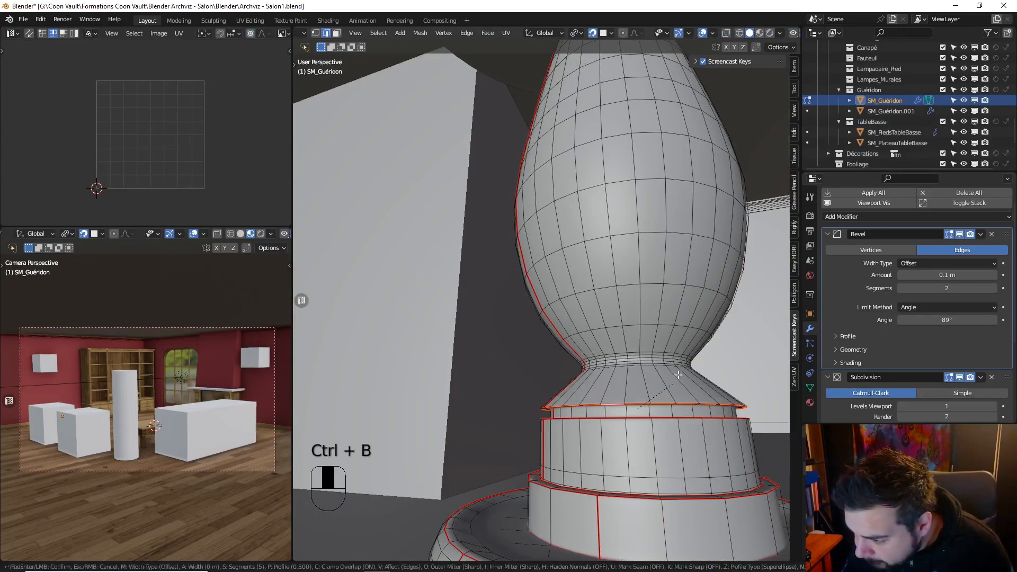
pyautogui.click(718, 358)
# Clean up the whole leg mesh with Degenerate Dissolve, Merge by Distance at 0.0001 m and Delete Loose, finishing in Object Mode
pyautogui.press('a')
pyautogui.press('a')
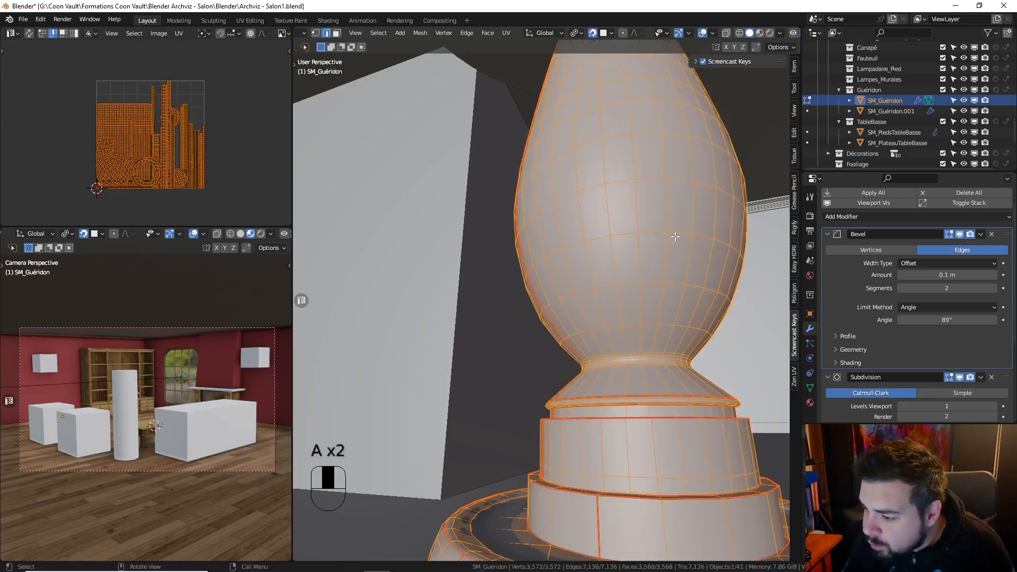
pyautogui.press('q')
pyautogui.click(672, 236)
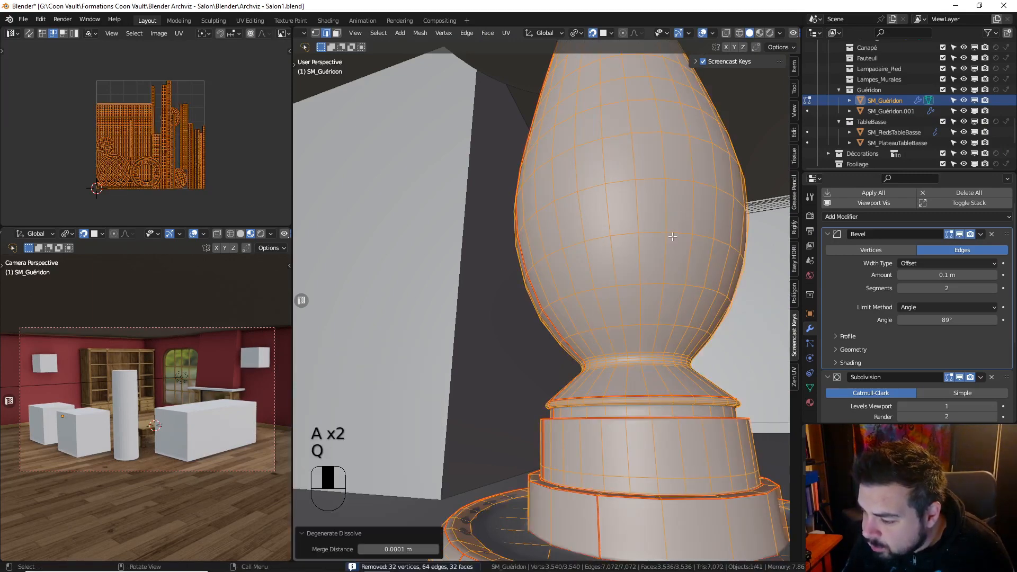
pyautogui.press('q')
pyautogui.press('q')
pyautogui.click(662, 244)
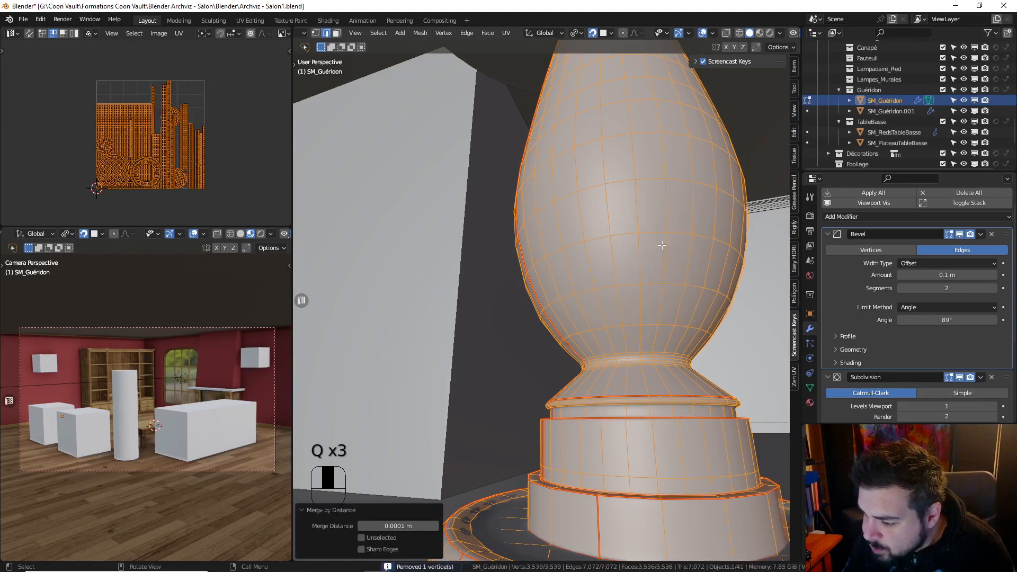
pyautogui.press('q')
pyautogui.click(656, 253)
pyautogui.press('a')
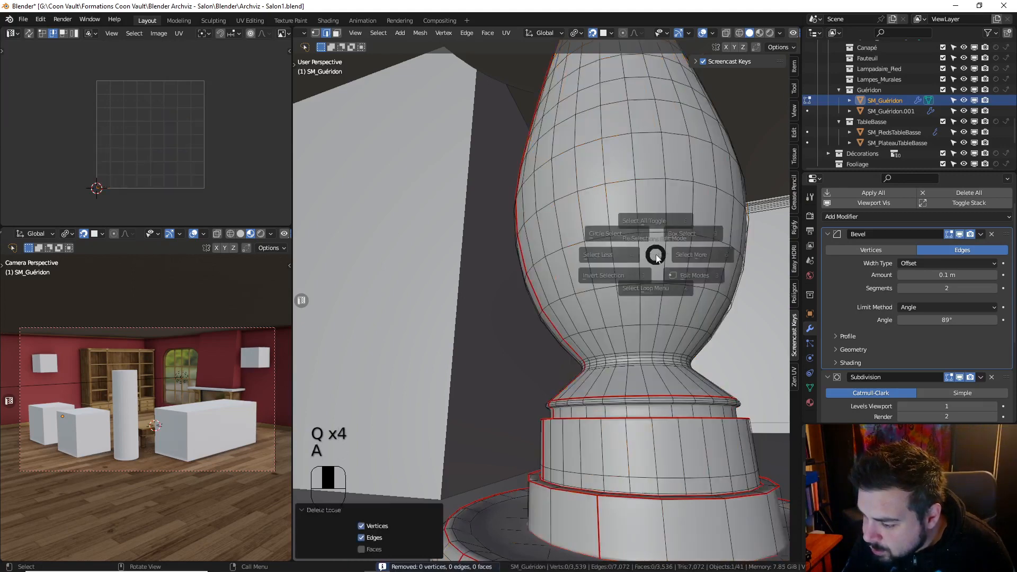
pyautogui.click(643, 220)
pyautogui.press('q')
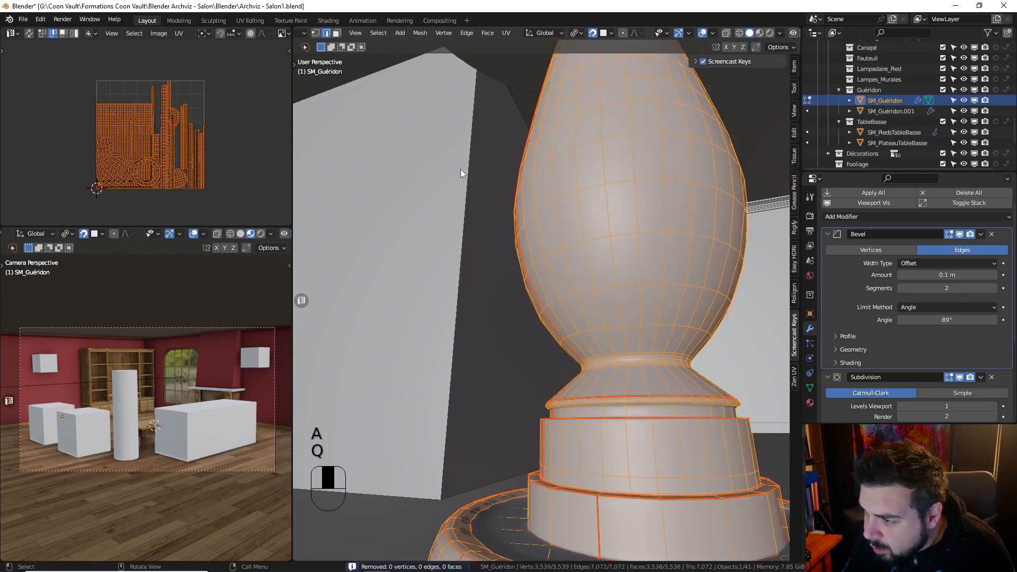
pyautogui.press('Tab')
# Try joining the round tabletop with the leg, inspect the rings under the top, and undo the join
pyautogui.scroll(-5, 596, 195)
pyautogui.keyDown('shift'); pyautogui.moveTo(596, 195); pyautogui.dragTo(576, 259, button='middle'); pyautogui.keyUp('shift')
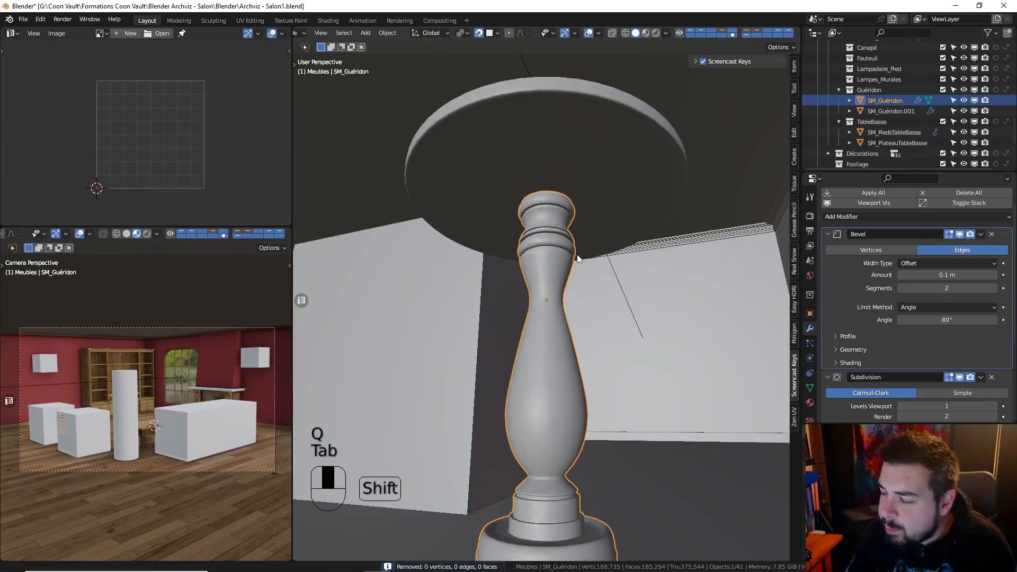
pyautogui.click(556, 159)
pyautogui.keyDown('shift'); pyautogui.click(544, 219); pyautogui.keyUp('shift')
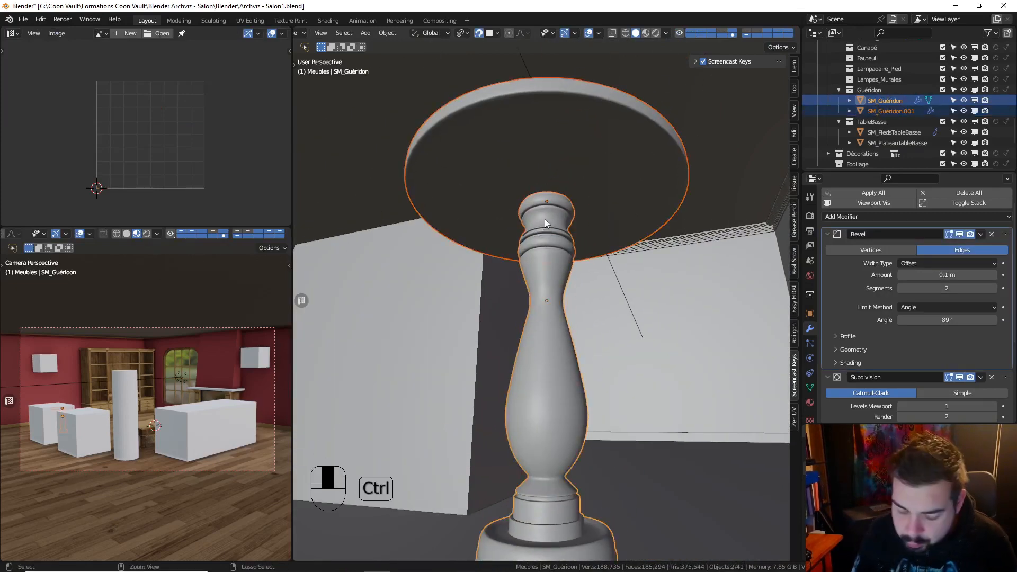
pyautogui.hotkey('ctrl', 'j')
pyautogui.keyDown('shift'); pyautogui.scroll(-3, 530, 159); pyautogui.keyUp('shift')
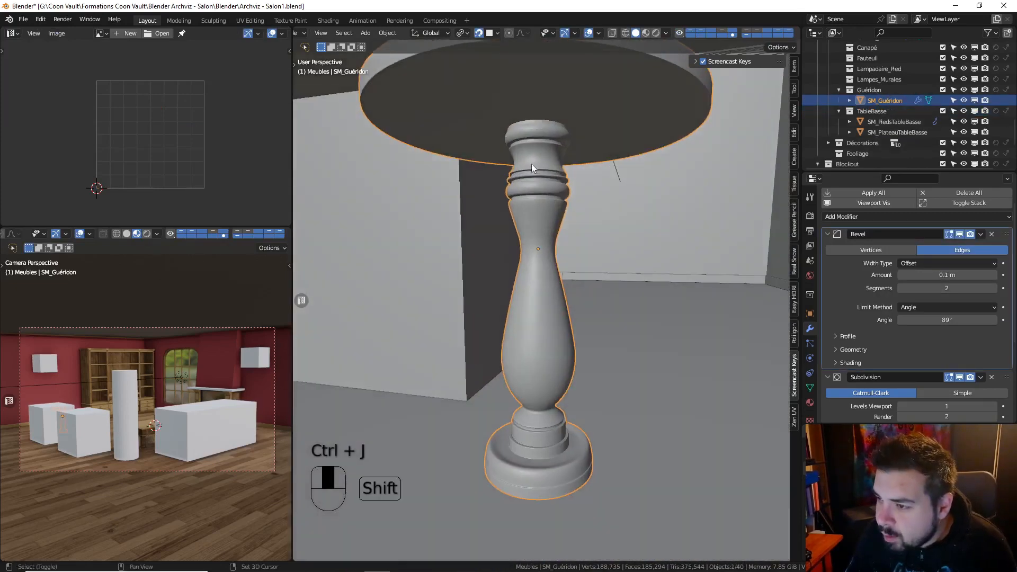
pyautogui.keyDown('ctrl'); pyautogui.scroll(2, 555, 268); pyautogui.keyUp('ctrl')
pyautogui.hotkey('ctrl', 'z')
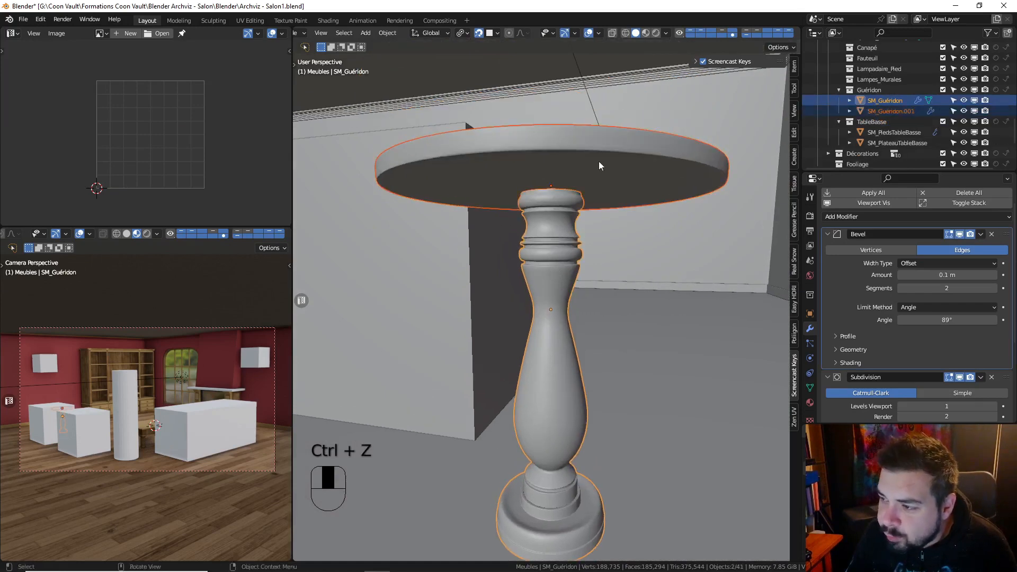
# Select the leg together with the tabletop and open both in Edit Mode
pyautogui.click(599, 161)
pyautogui.click(561, 265)
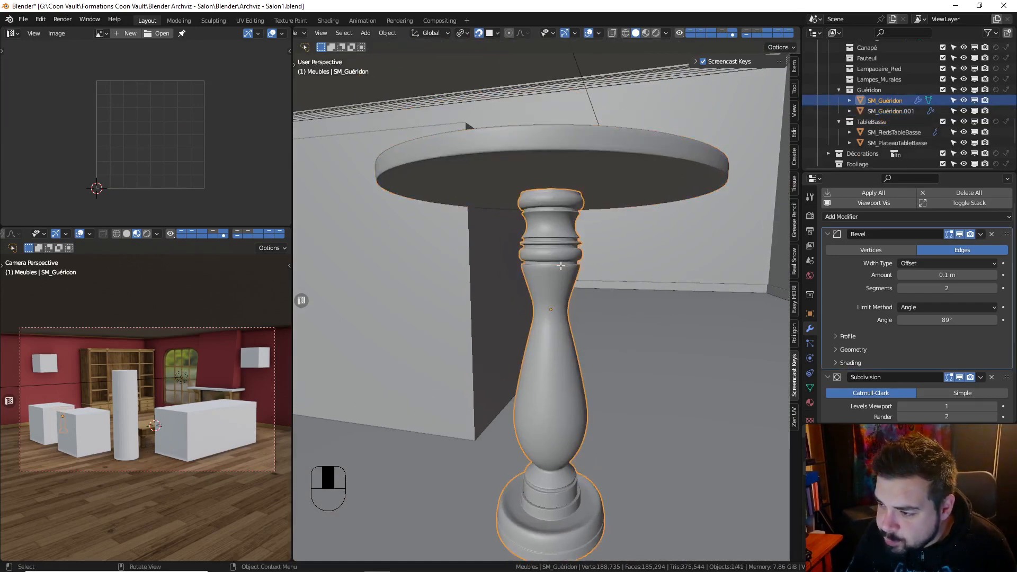
pyautogui.press('Tab')
pyautogui.press('Tab')
pyautogui.keyDown('shift'); pyautogui.click(564, 176); pyautogui.keyUp('shift')
pyautogui.press('Tab')
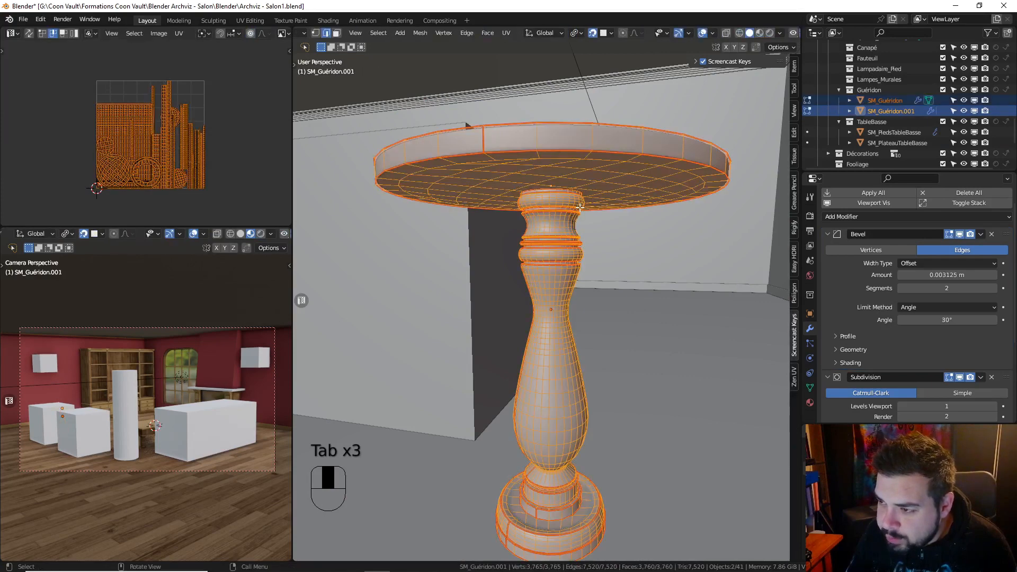
# Select all UV islands of the leg and tabletop, average their scale and pack them
pyautogui.press('a')
pyautogui.press('a')
pyautogui.press('a')
pyautogui.press('a')
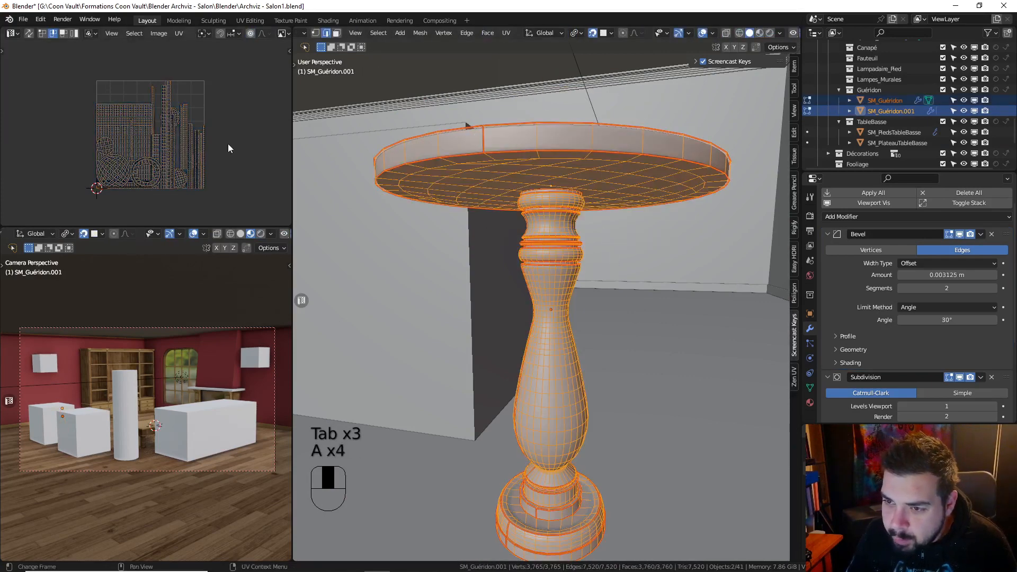
pyautogui.press('a')
pyautogui.hotkey('ctrl', 'a')
pyautogui.hotkey('ctrl', 'p')
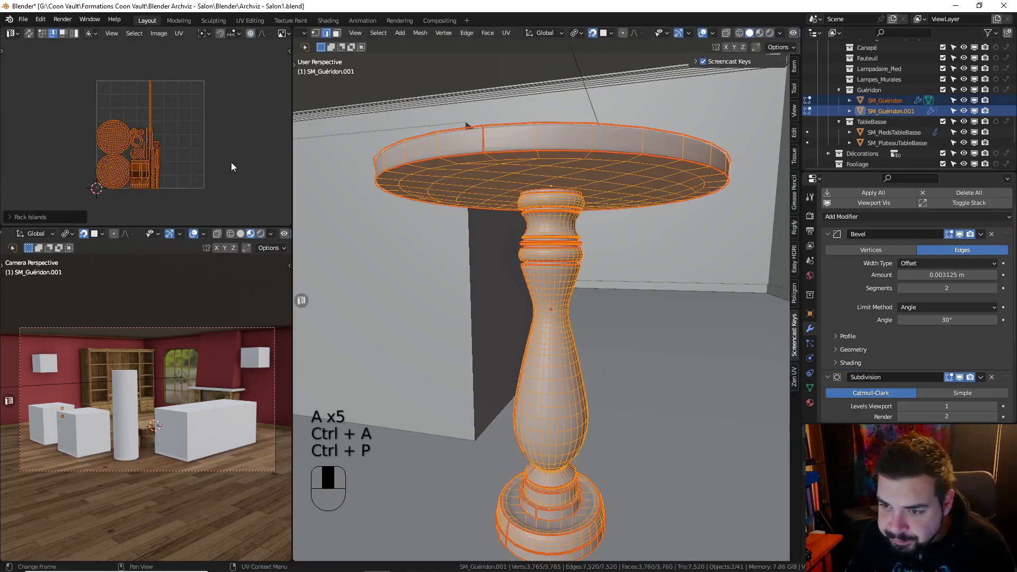
# Turn on UV sync selection and select only the long strip island of the tabletop's rim
pyautogui.keyDown('shift'); pyautogui.moveTo(175, 146); pyautogui.dragTo(168, 53, button='middle'); pyautogui.keyUp('shift')
pyautogui.scroll(3, 182, 188)
pyautogui.scroll(3, 159, 108)
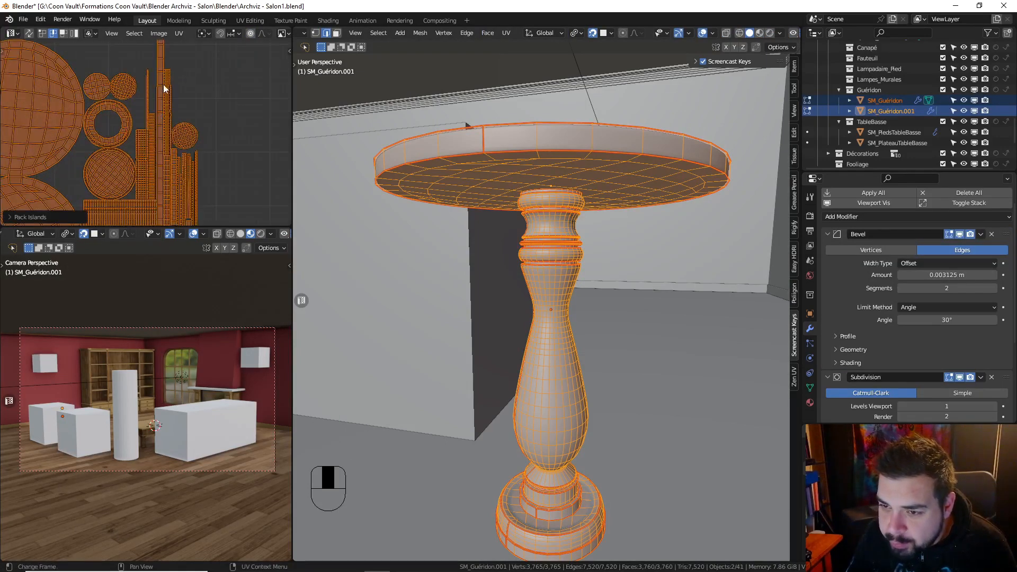
pyautogui.click(162, 75)
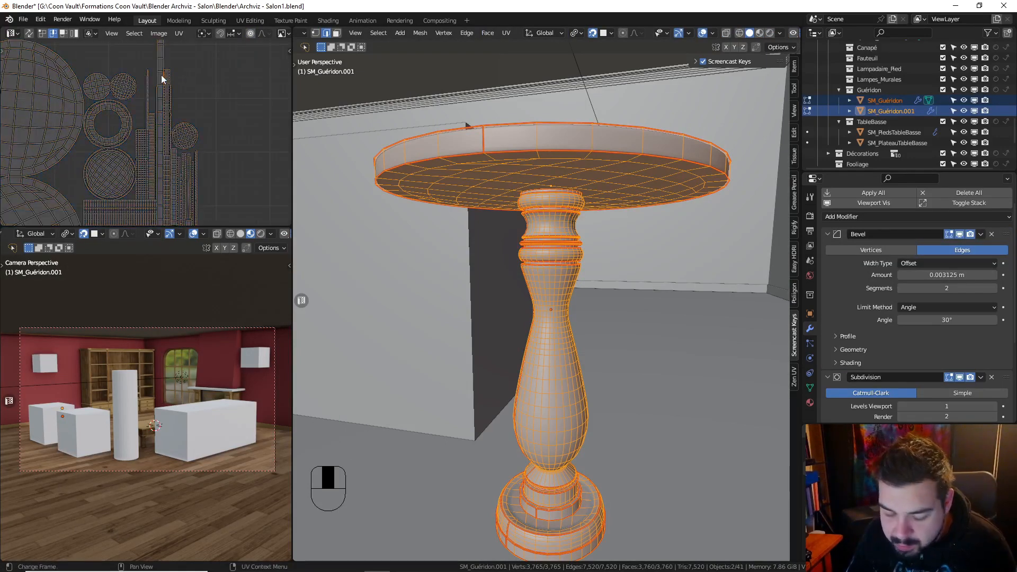
pyautogui.click(33, 32)
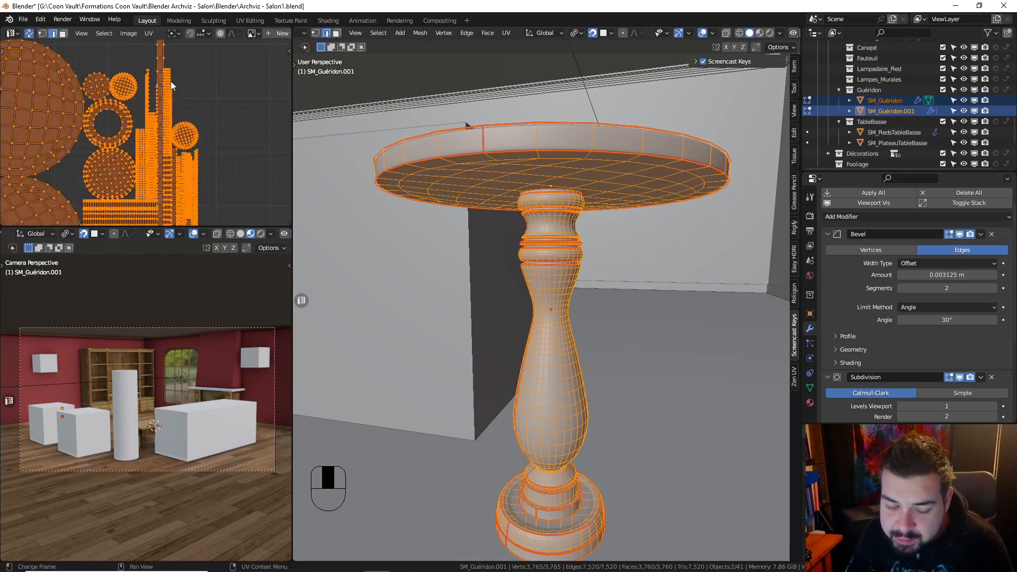
pyautogui.press('a')
pyautogui.press('a')
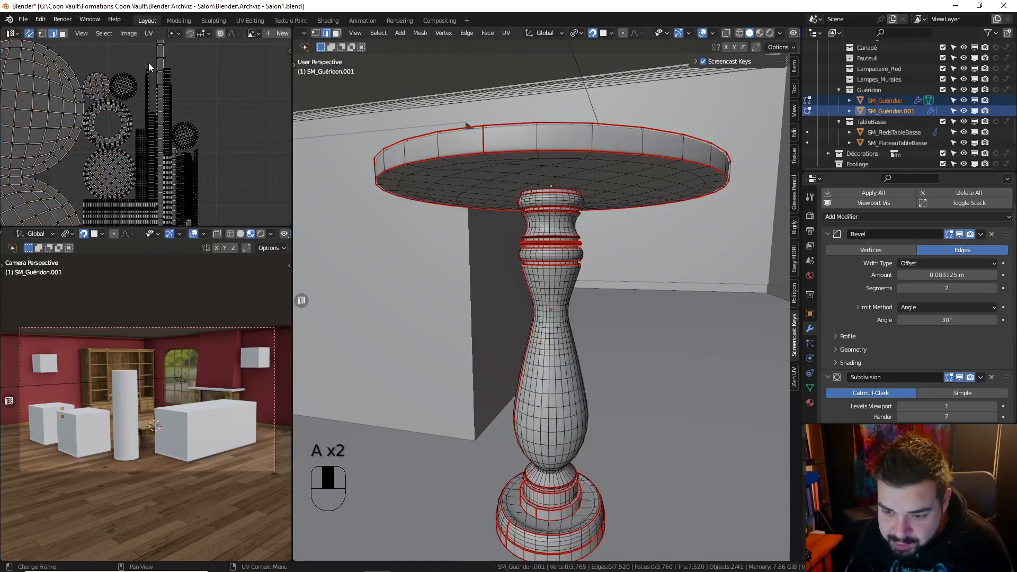
pyautogui.press('l')
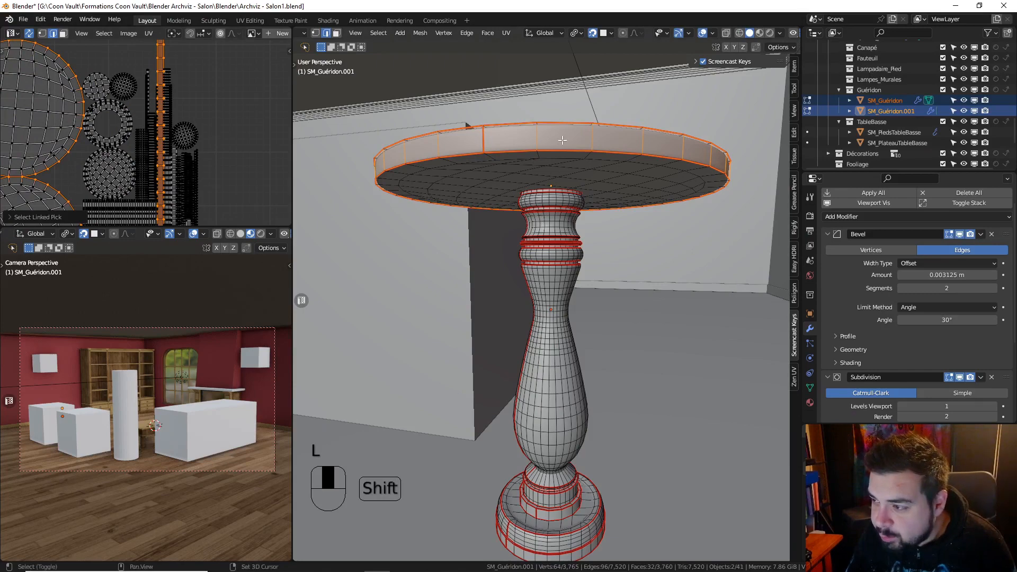
# Mark one vertical edge of the tabletop's rim, partway along its UV strip, as a seam
pyautogui.moveTo(562, 140); pyautogui.dragTo(708, 207, button='middle')
pyautogui.scroll(-4, 517, 199)
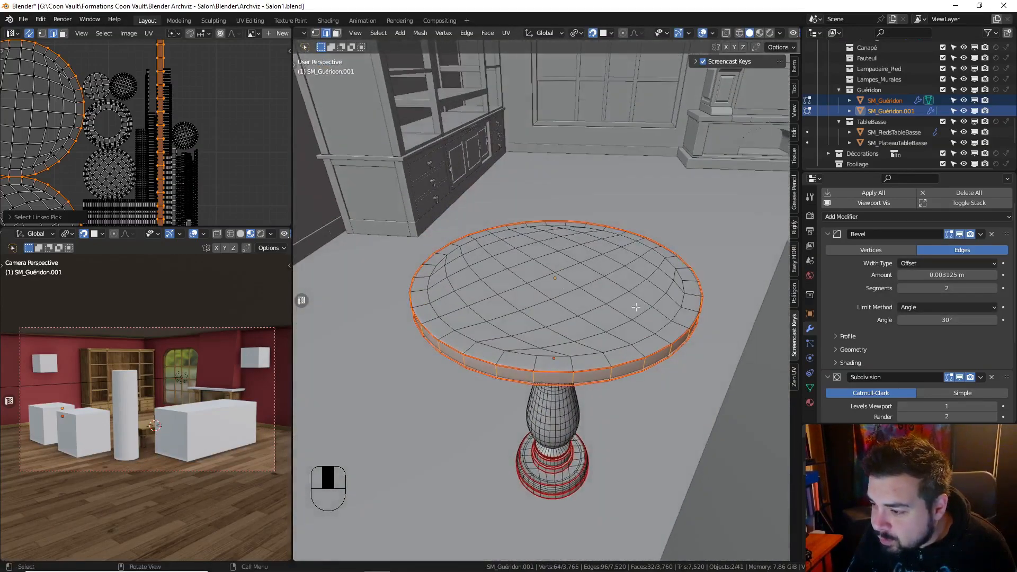
pyautogui.click(536, 379)
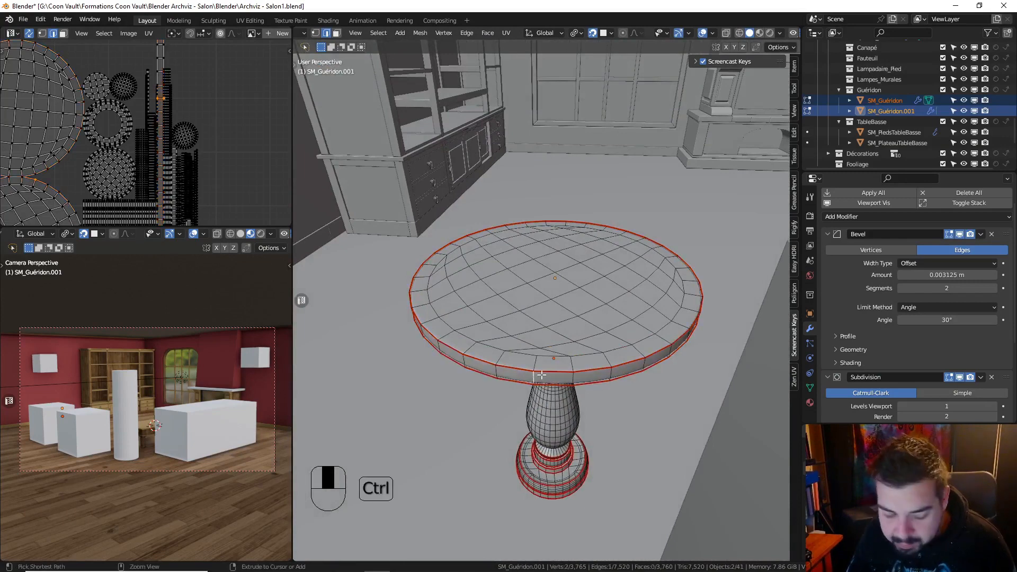
pyautogui.hotkey('ctrl', 'e')
pyautogui.click(531, 373)
# Select only the tabletop's linked rim faces, turn off UV sync selection and unwrap the rim with its new seam
pyautogui.press('a')
pyautogui.press('a')
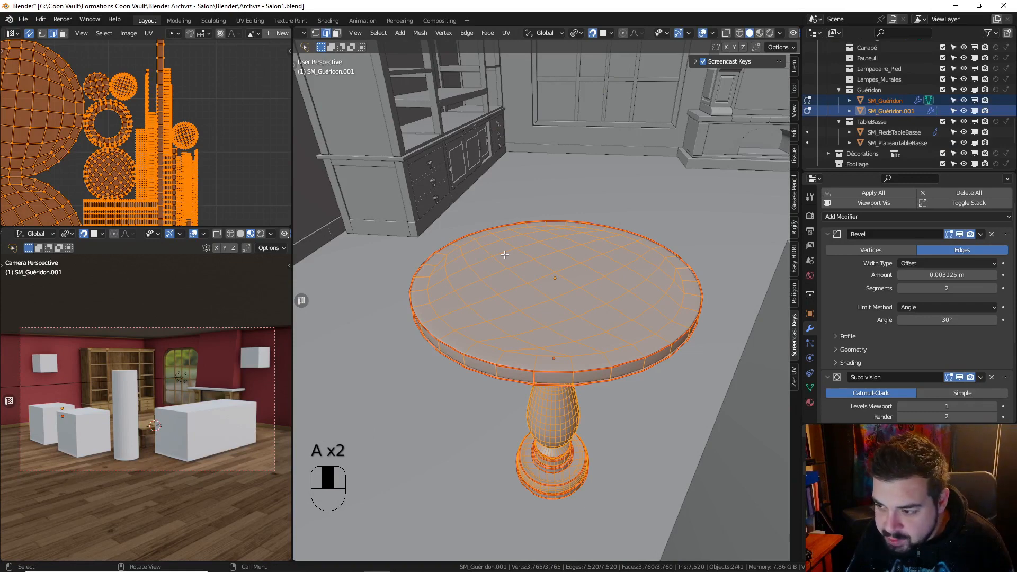
pyautogui.press('a')
pyautogui.press('a')
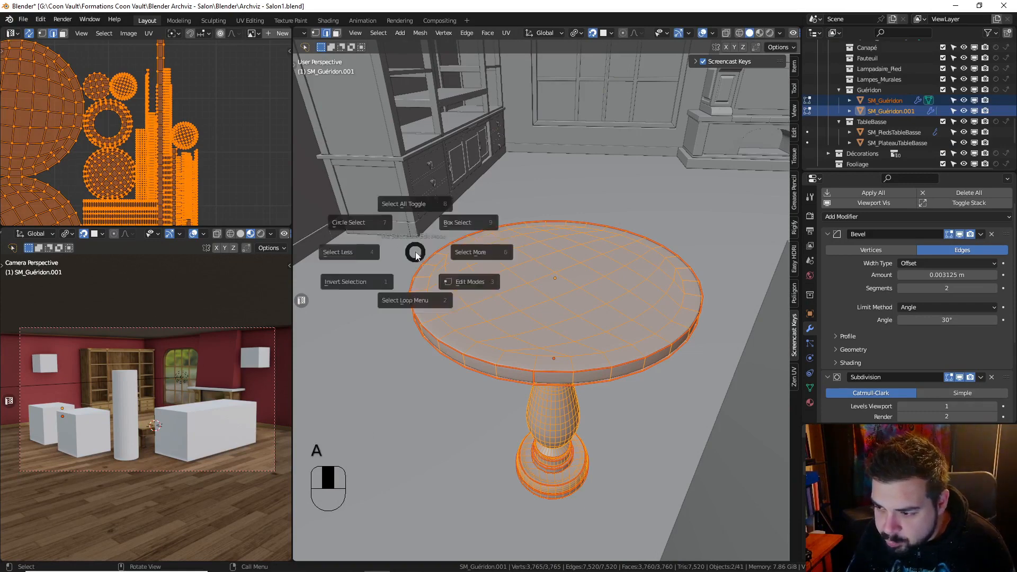
pyautogui.press('l')
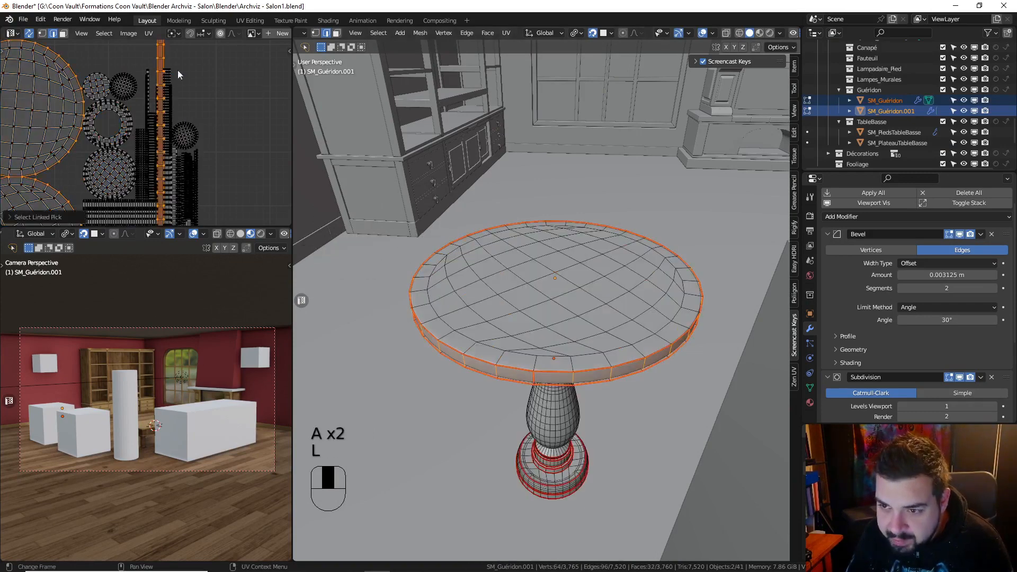
pyautogui.click(29, 33)
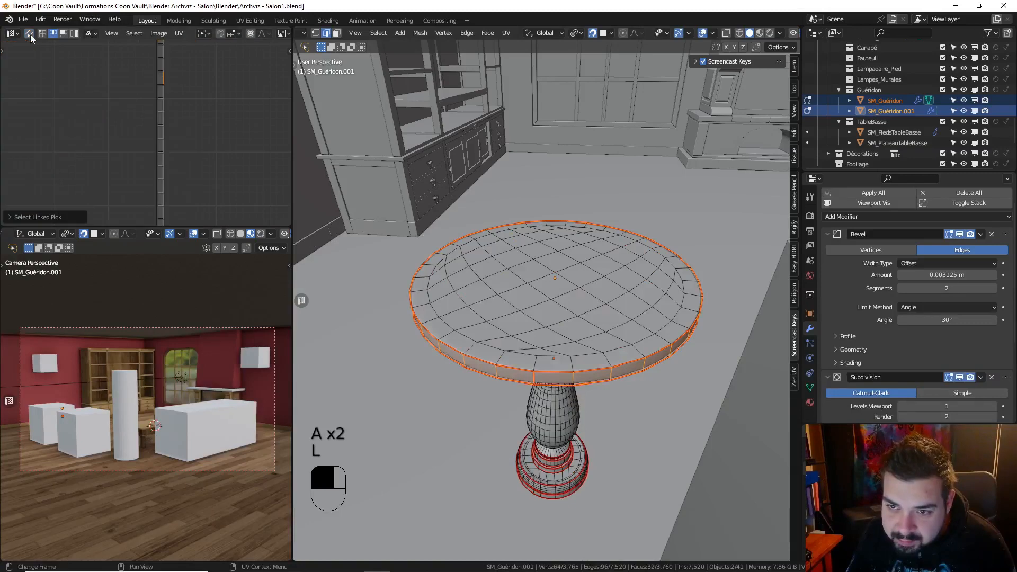
pyautogui.press('l')
pyautogui.press('u')
pyautogui.click(159, 105)
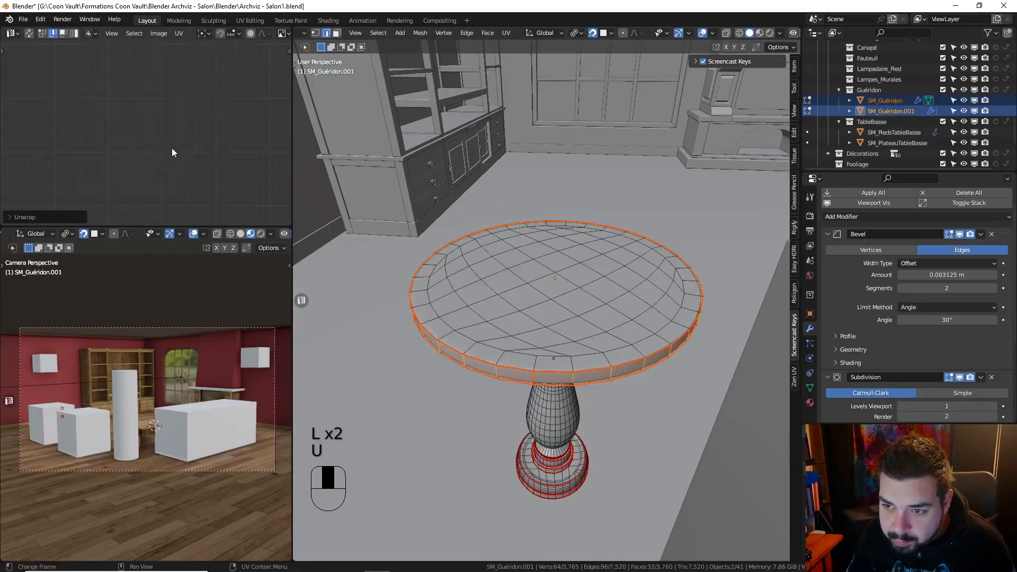
pyautogui.scroll(-3, 169, 148)
pyautogui.keyDown('shift'); pyautogui.moveTo(115, 99); pyautogui.dragTo(125, 106, button='middle'); pyautogui.keyUp('shift')
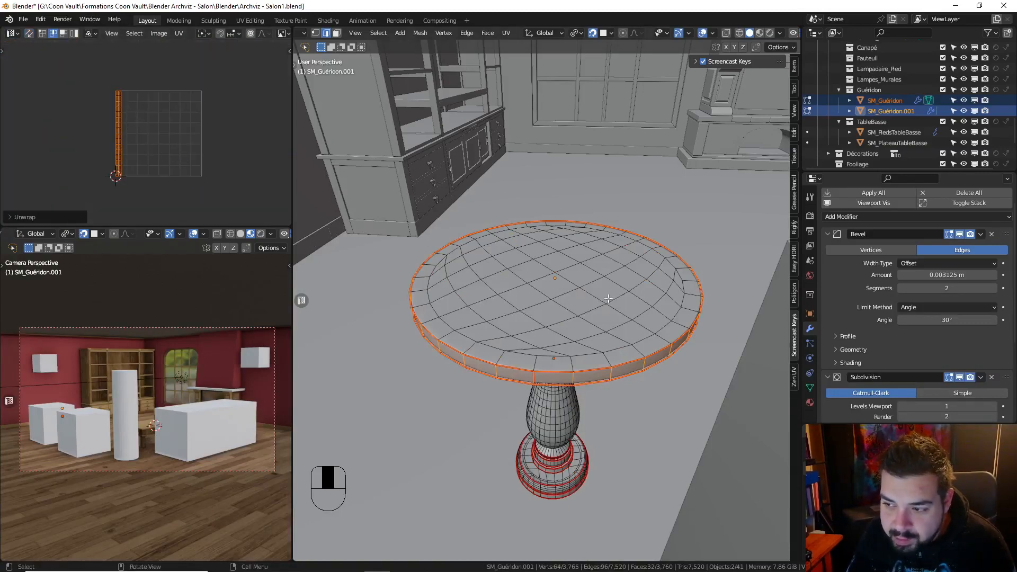
# Select the whole leg and tabletop, average the scale of their UV islands, pack them and return to Object Mode
pyautogui.press('a')
pyautogui.click(604, 237)
pyautogui.press('a')
pyautogui.click(601, 184)
pyautogui.press('a')
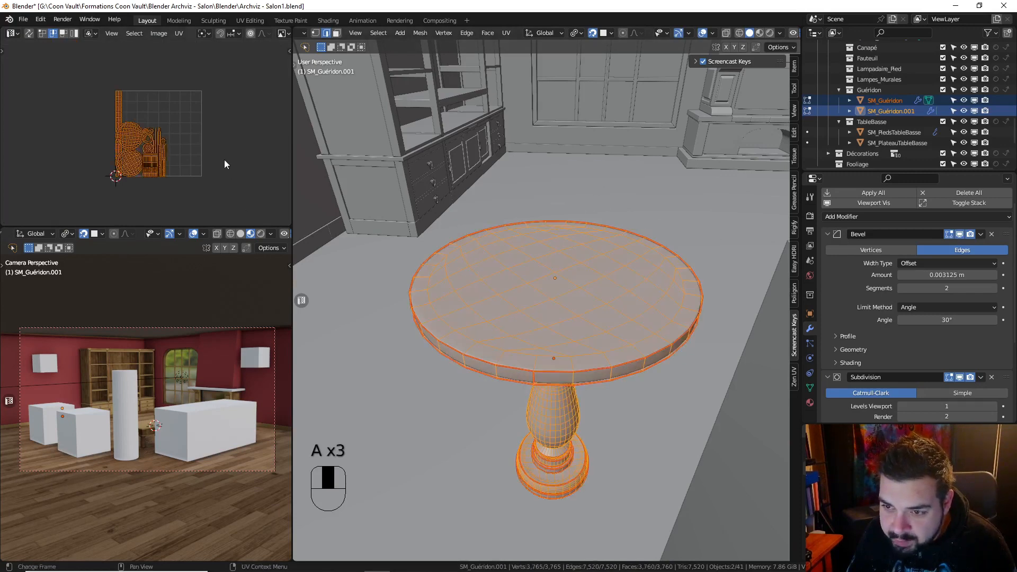
pyautogui.hotkey('ctrl', 'a')
pyautogui.hotkey('ctrl', 'p')
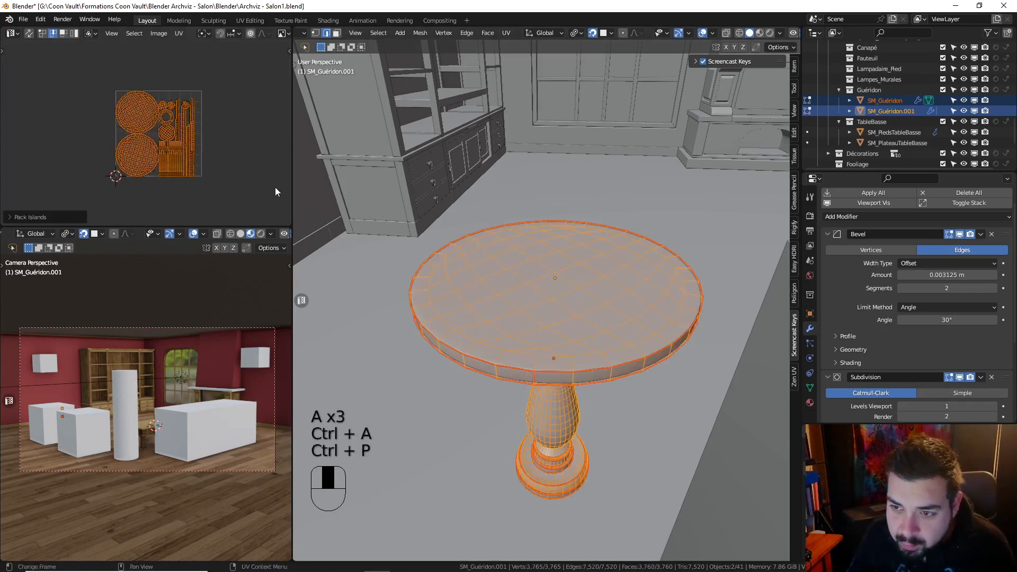
pyautogui.moveTo(556, 297); pyautogui.dragTo(554, 207, button='middle')
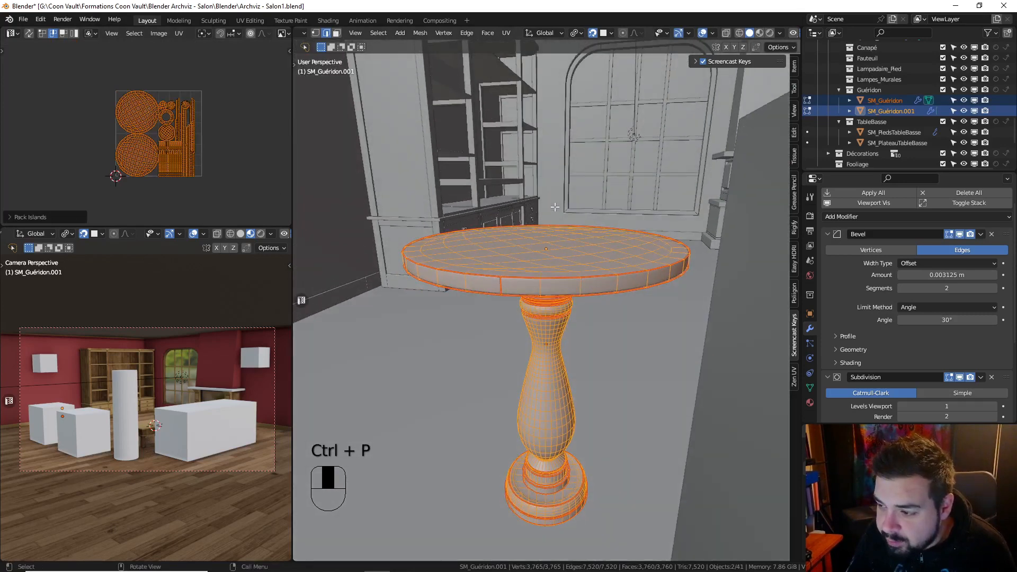
pyautogui.press('Tab')
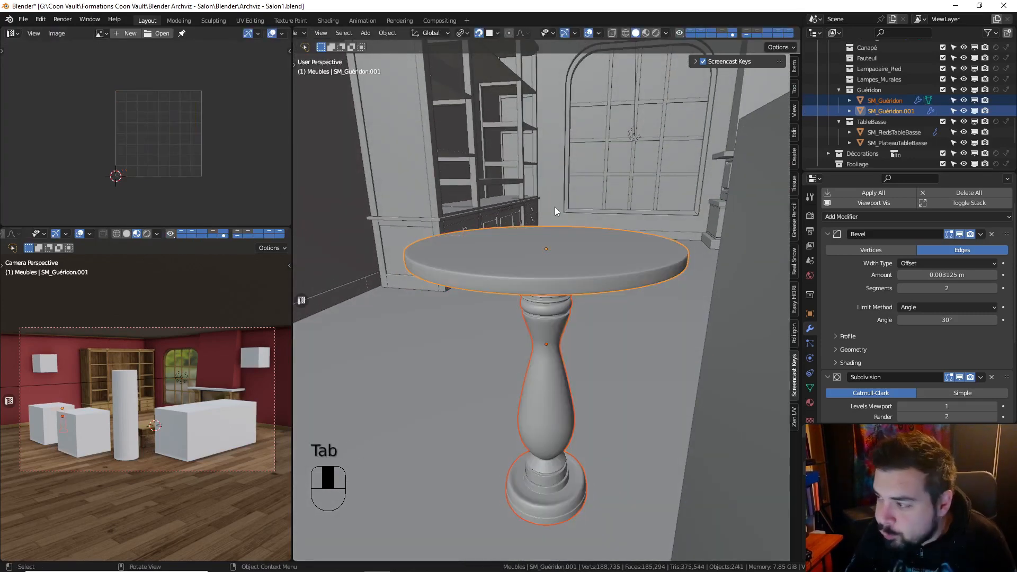
# Rename the leg object SM_PiedsGuéridon
pyautogui.click(898, 99)
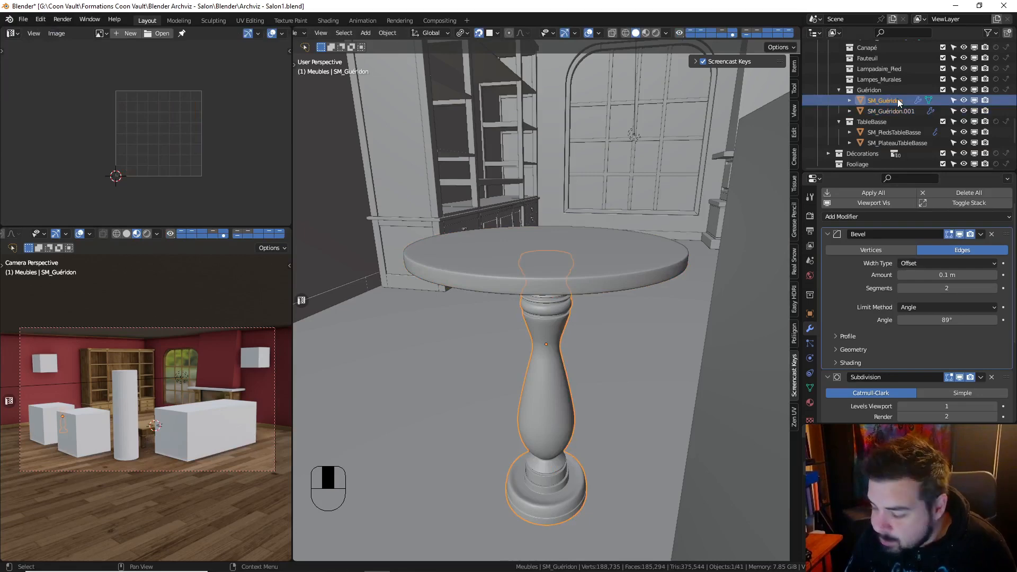
pyautogui.press('F2')
pyautogui.click(879, 100)
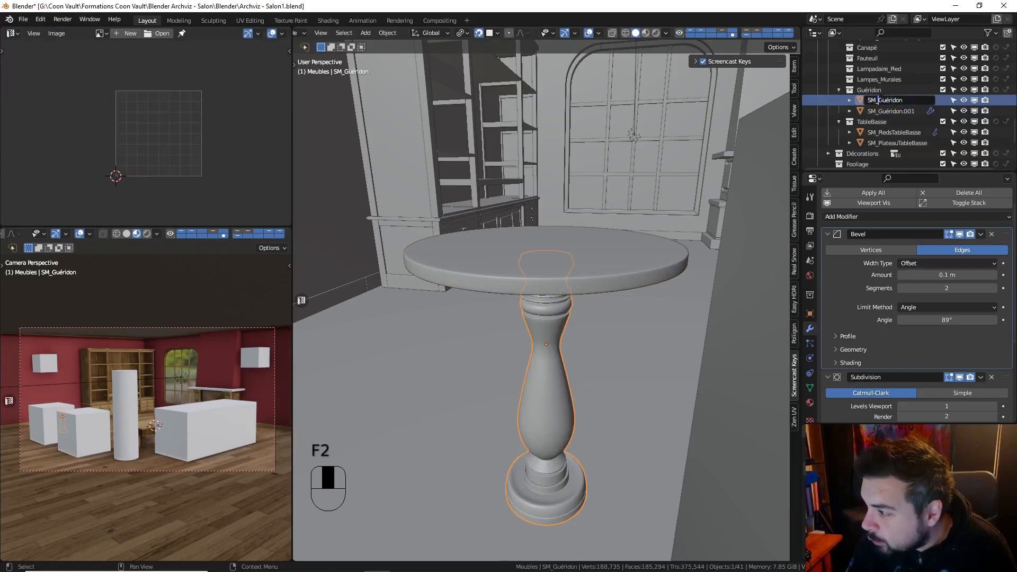
pyautogui.write('Pieds')
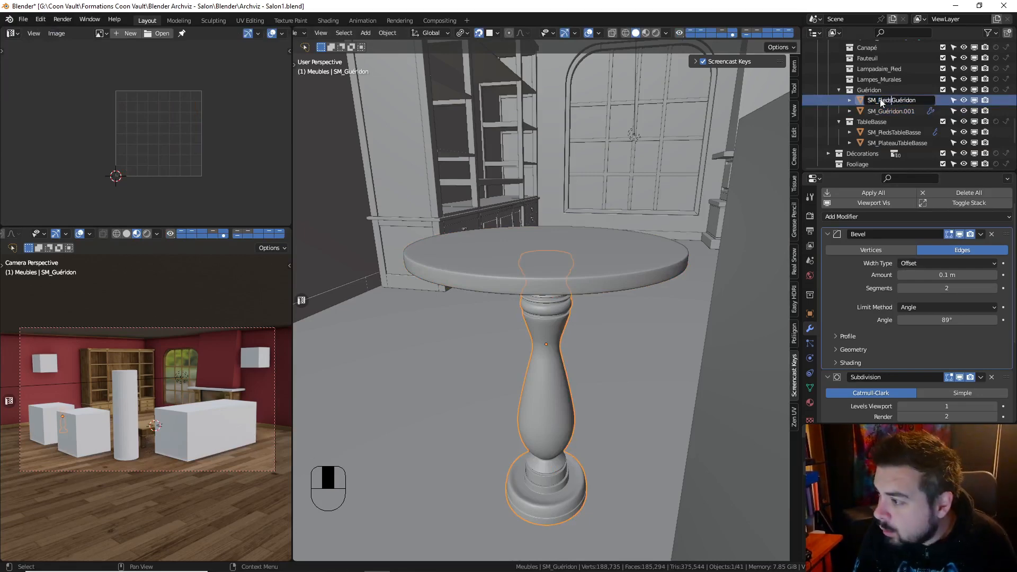
pyautogui.press('Return')
# Rename the tabletop object SM_PlaqueGuéridon, without the .001 suffix
pyautogui.click(897, 100)
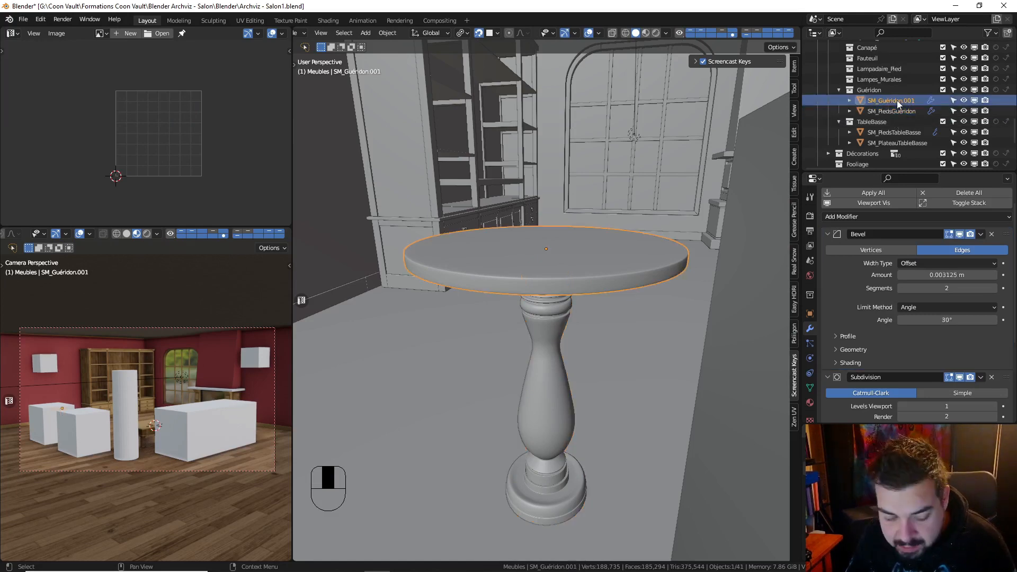
pyautogui.press('F2')
pyautogui.click(882, 100)
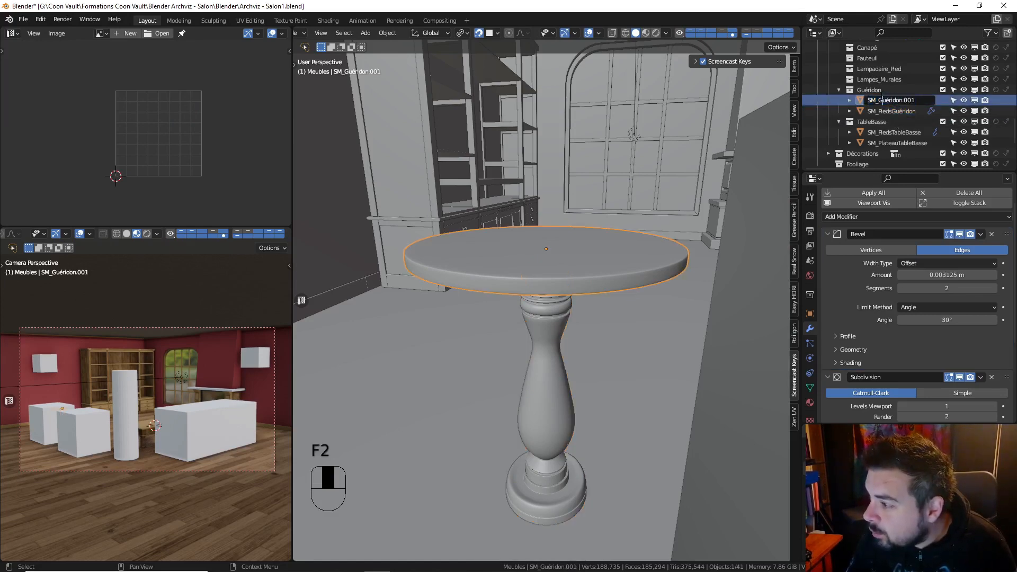
pyautogui.write('Plaque')
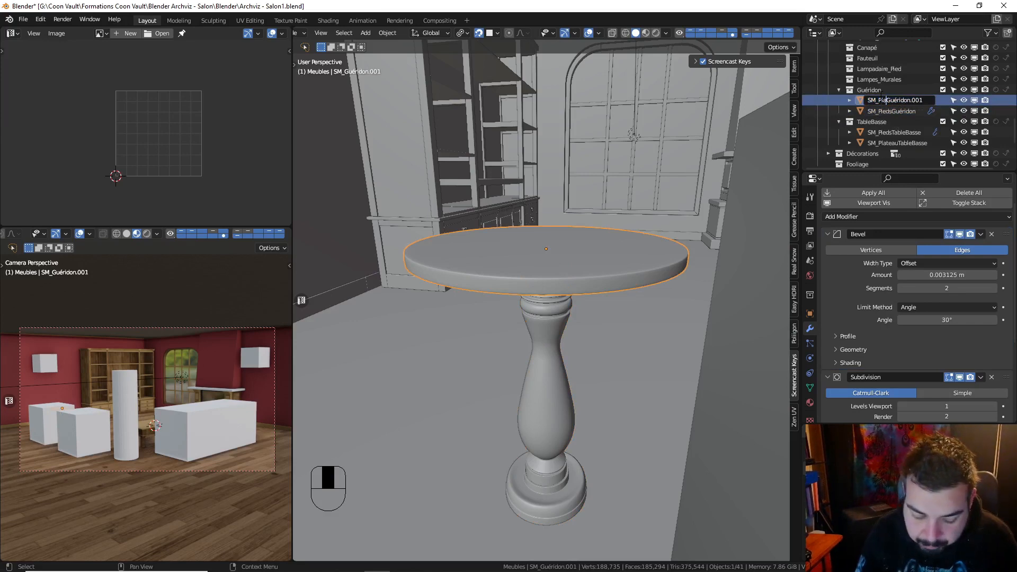
pyautogui.press('Return')
pyautogui.scroll(-1, 881, 100)
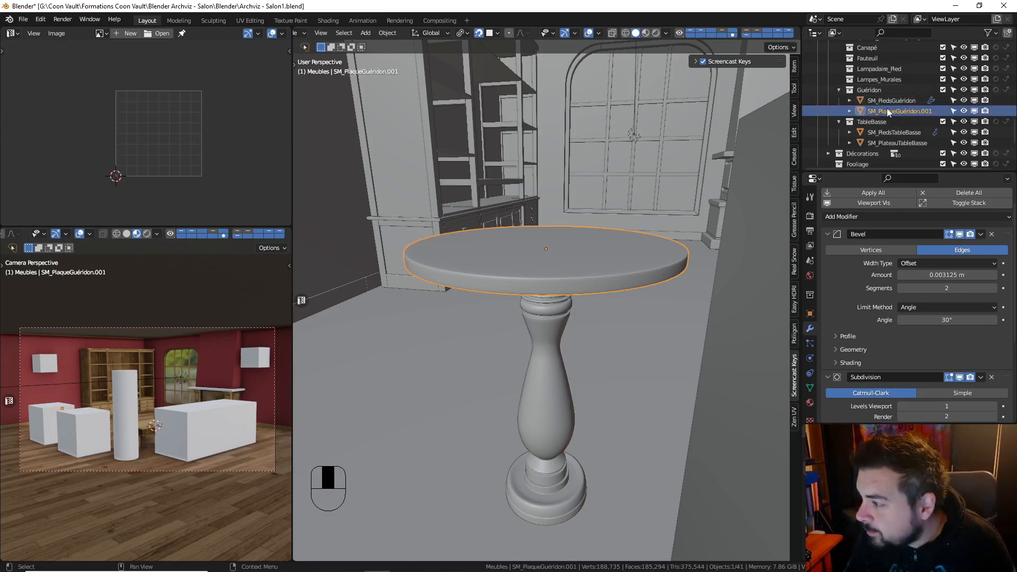
pyautogui.press('F1')
pyautogui.press('F2')
pyautogui.click(934, 100)
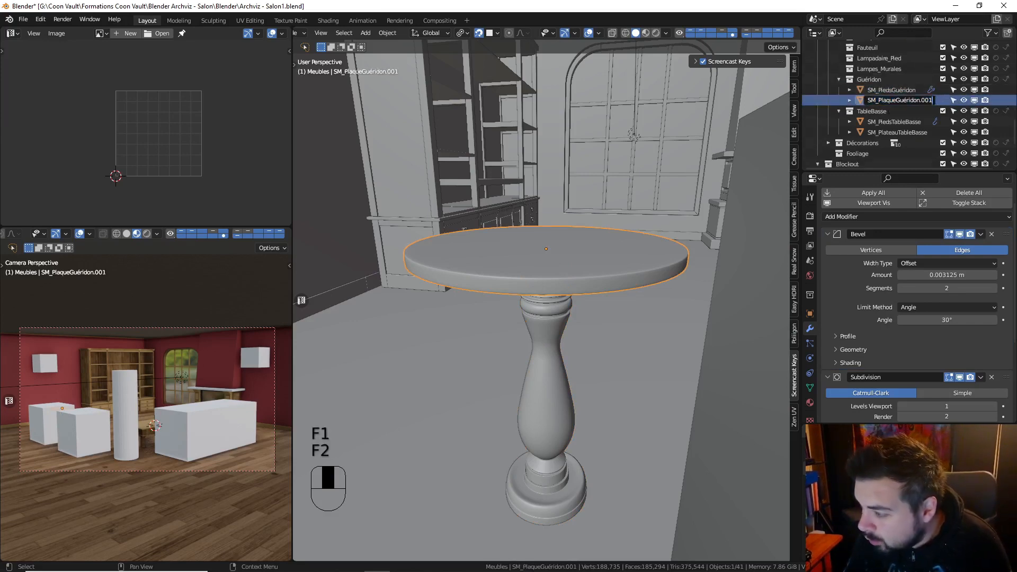
pyautogui.press('BackSpace')
pyautogui.press('BackSpace')
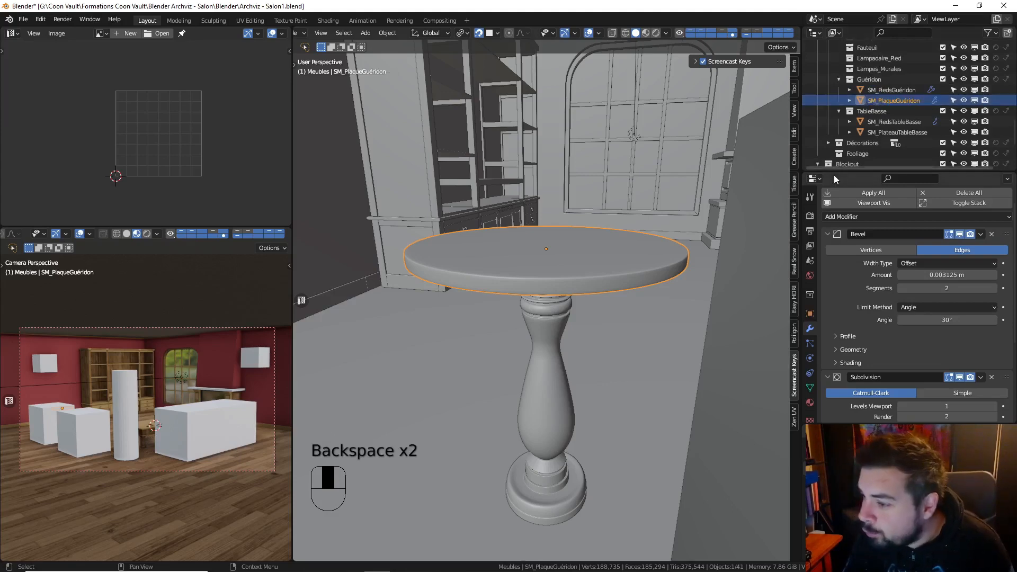
# Select all objects in the scene that share the leg's M_BoisMedium material
pyautogui.keyDown('shift'); pyautogui.click(553, 321); pyautogui.keyUp('shift')
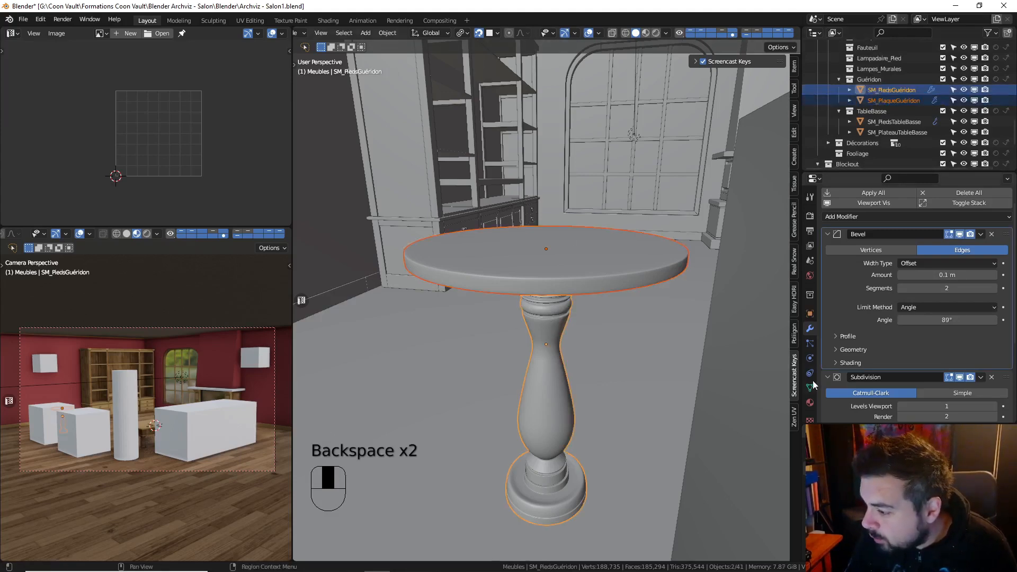
pyautogui.click(810, 401)
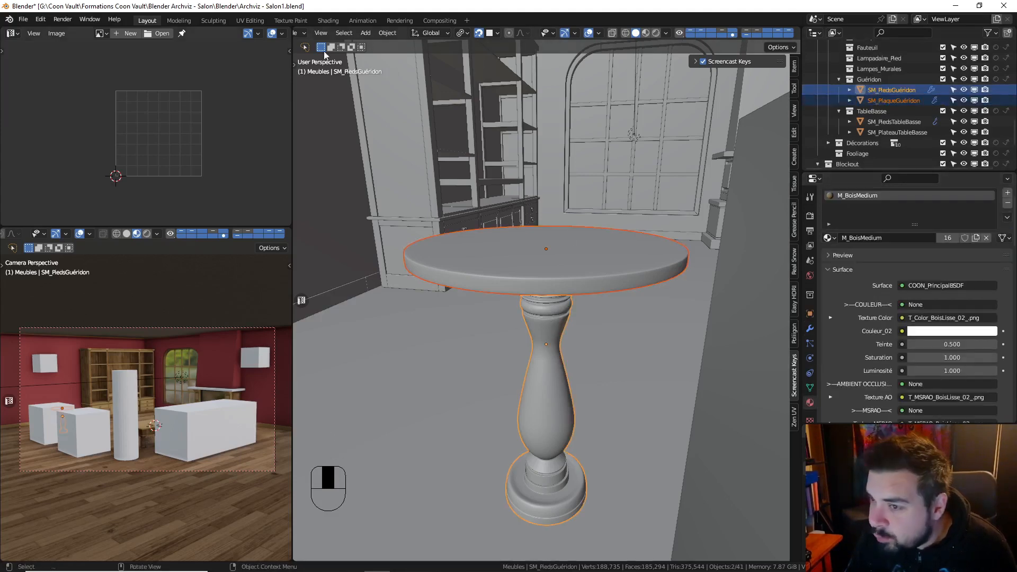
pyautogui.click(344, 32)
pyautogui.moveTo(388, 193)
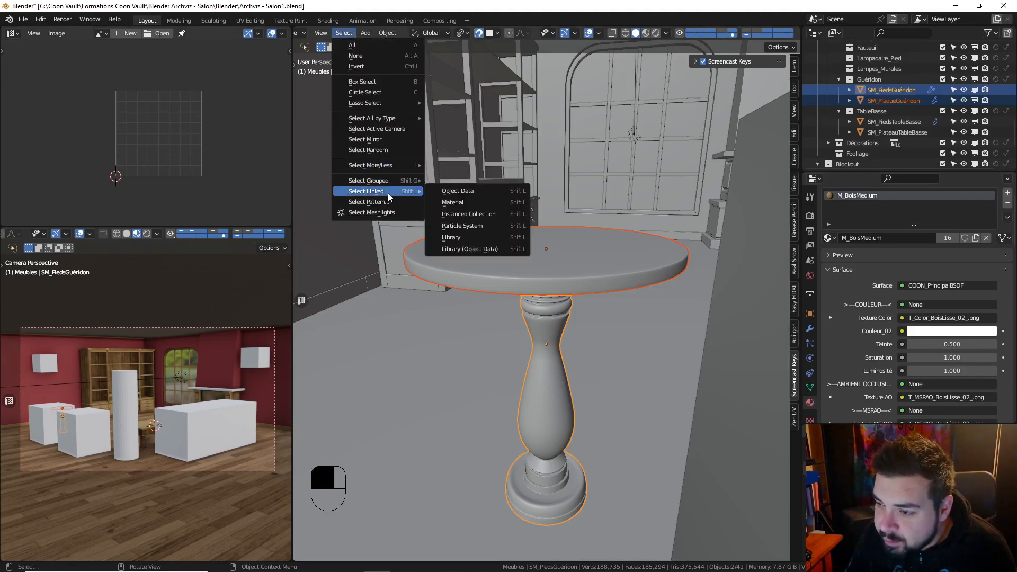
pyautogui.click(453, 200)
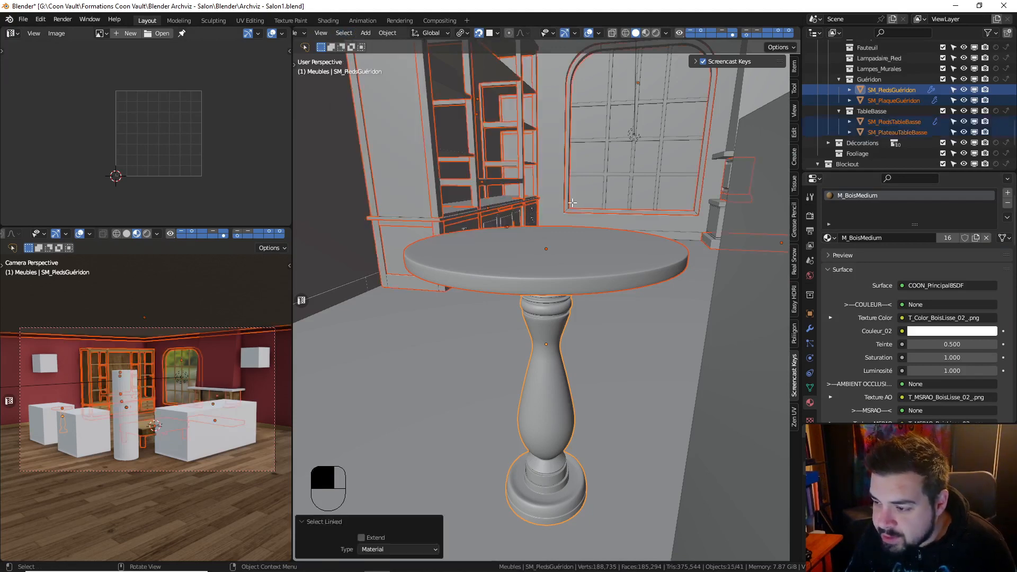
# In Edit Mode, select all faces assigned to M_BoisMedium, average their UV islands' scale and pack them, and return to Object Mode
pyautogui.press('Tab')
pyautogui.press('a')
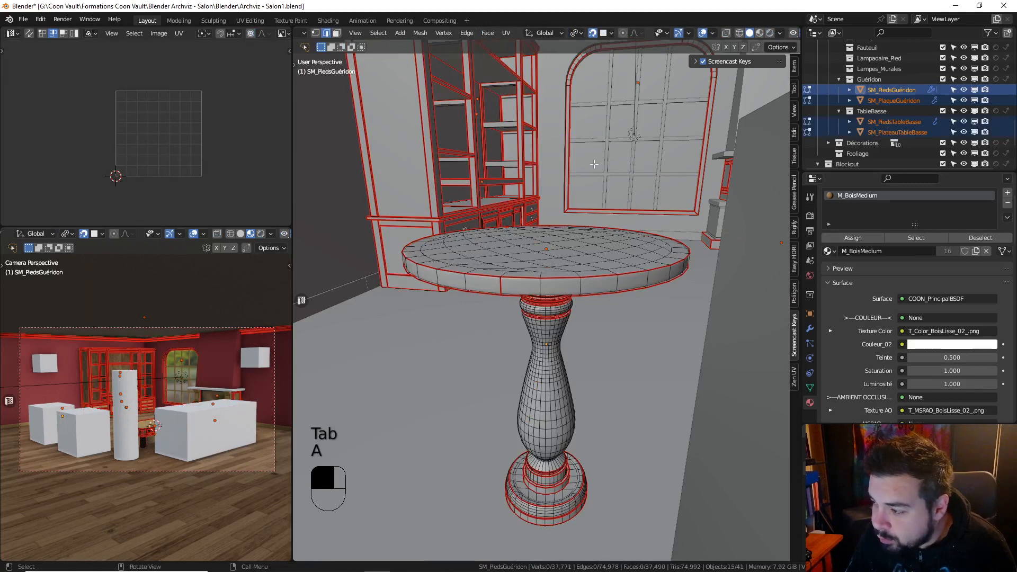
pyautogui.click(926, 239)
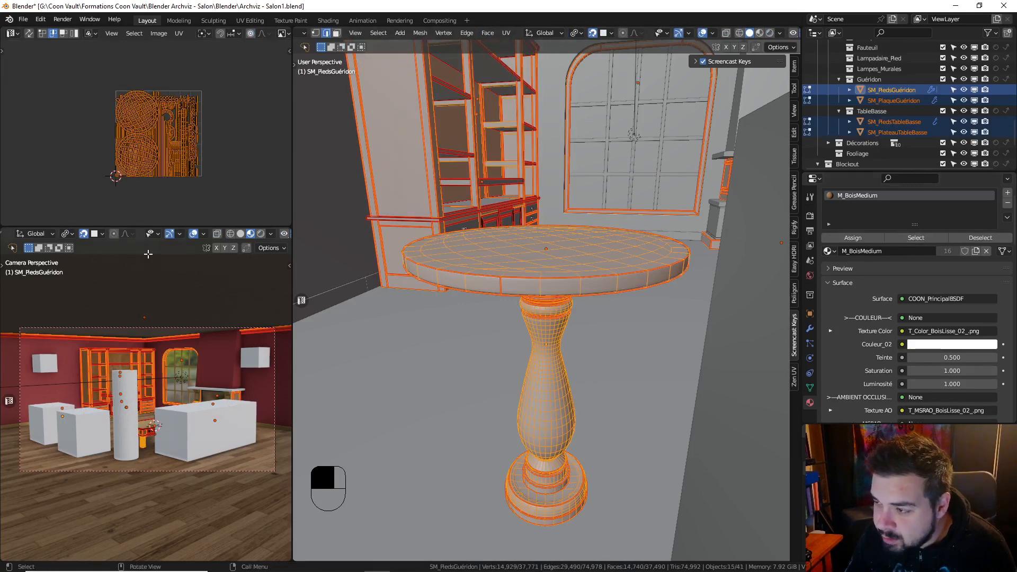
pyautogui.press('a')
pyautogui.press('a')
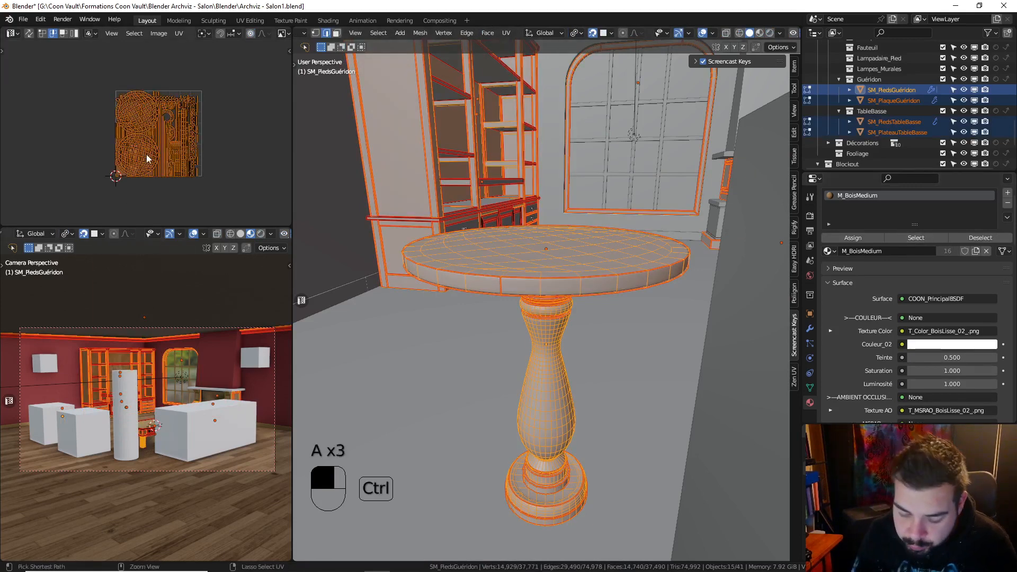
pyautogui.hotkey('ctrl', 'a')
pyautogui.hotkey('ctrl', 'p')
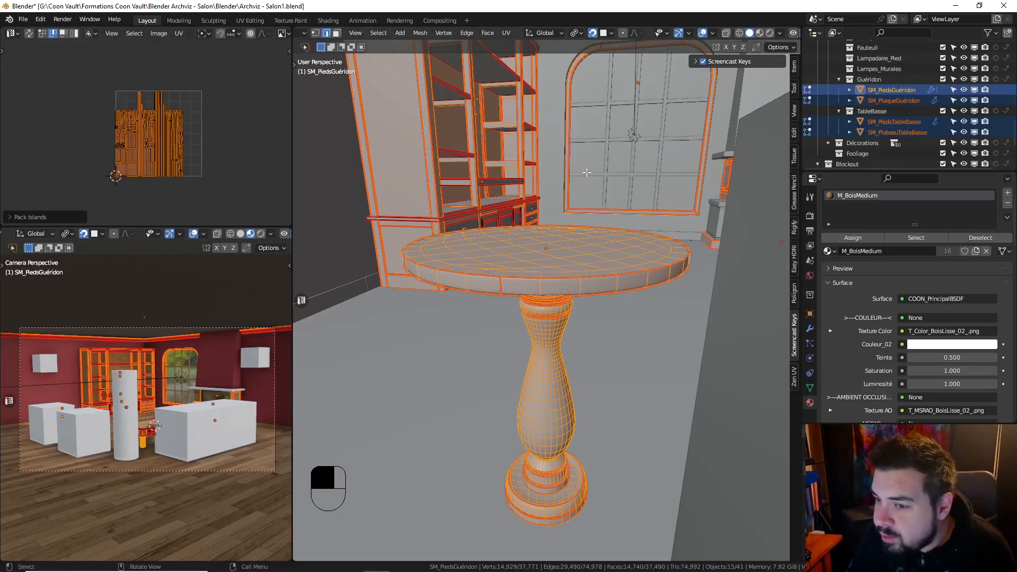
pyautogui.scroll(8, 176, 131)
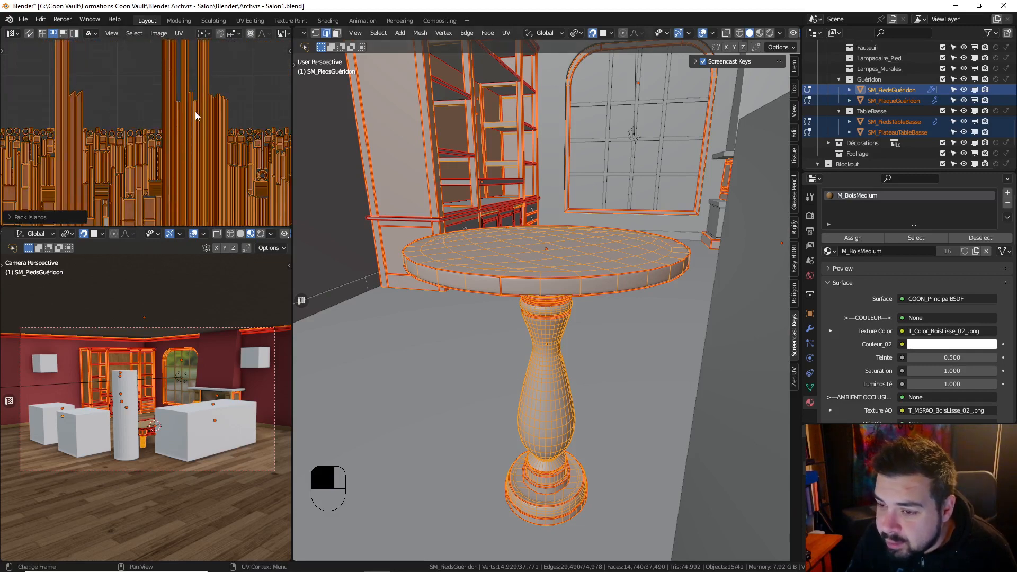
pyautogui.scroll(-3, 194, 113)
pyautogui.press('Tab')
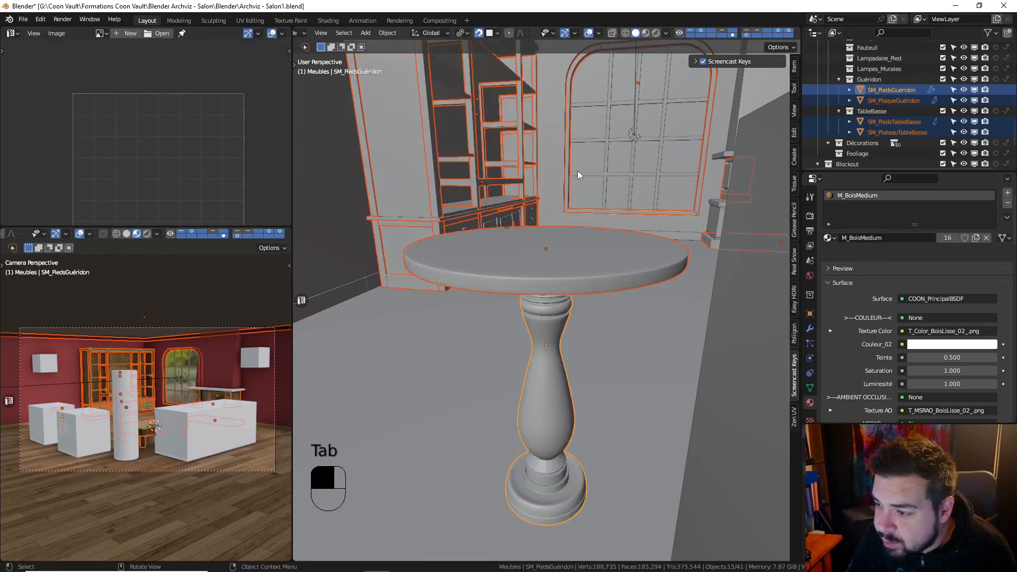
# Check the side table in Rendered shading, and switch the viewport to Material Preview with Scene Lights turned off
pyautogui.middleClick(631, 86)
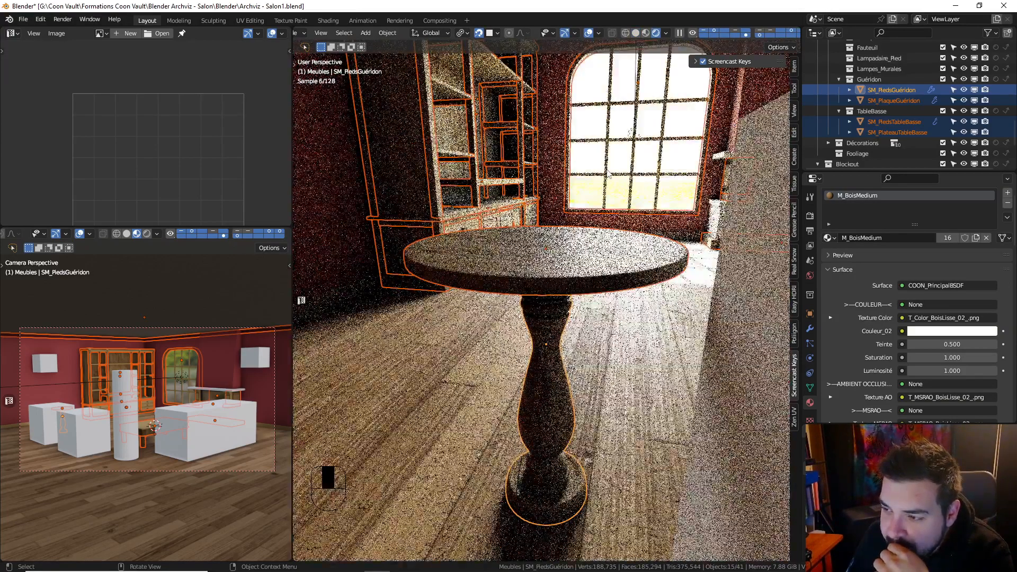
pyautogui.moveTo(582, 211); pyautogui.dragTo(559, 270, button='middle')
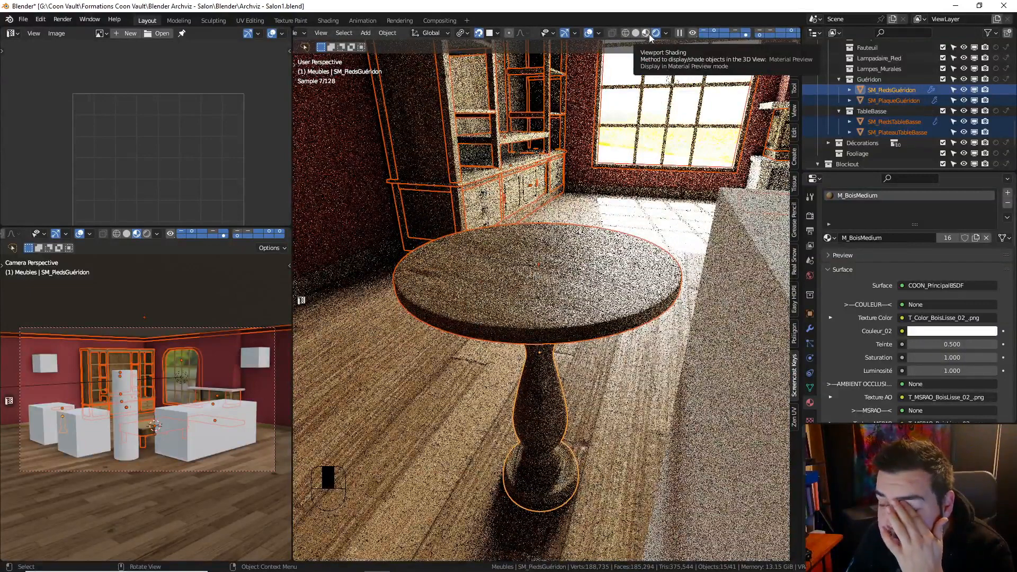
pyautogui.click(647, 33)
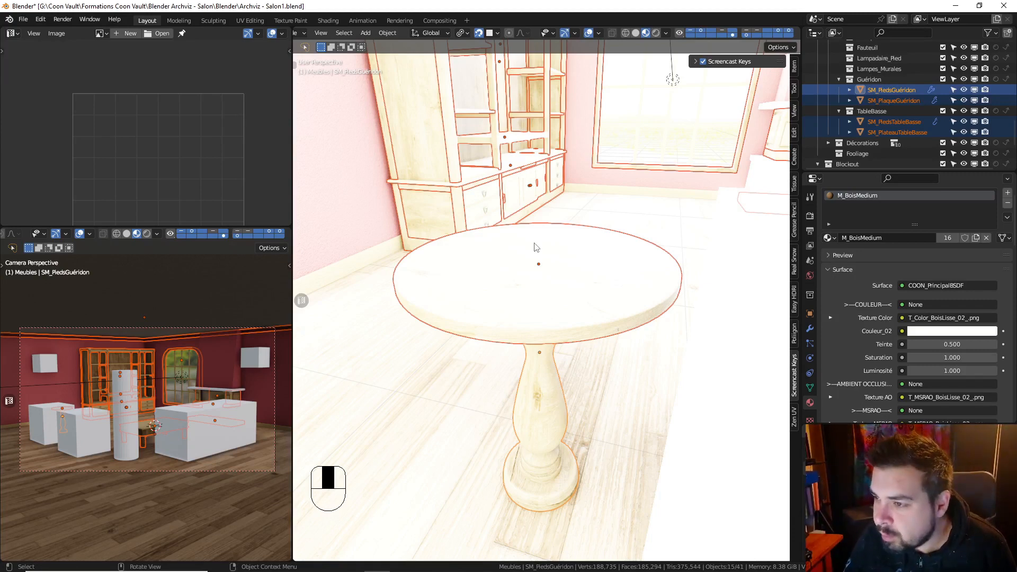
pyautogui.scroll(-4, 533, 245)
pyautogui.moveTo(521, 241)
pyautogui.mouseDown(button='middle')
pyautogui.moveTo(536, 220)
pyautogui.moveTo(519, 236)
pyautogui.mouseUp(button='middle')
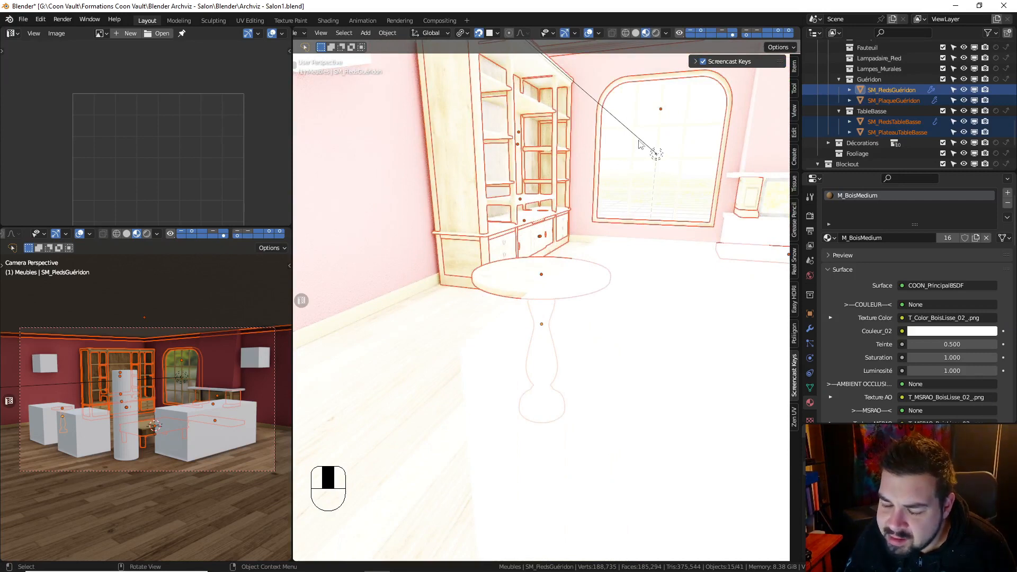
pyautogui.click(667, 33)
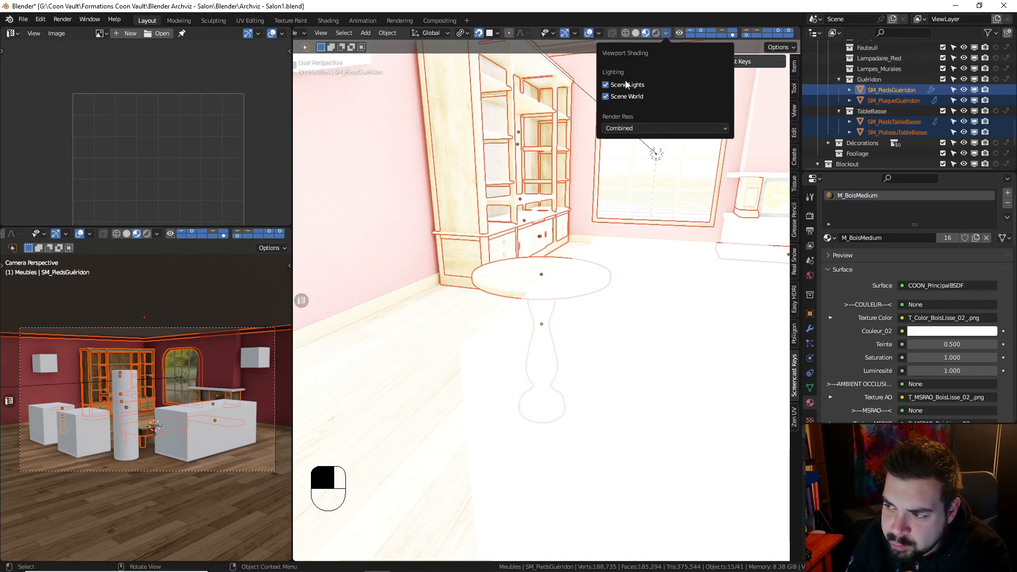
pyautogui.click(607, 85)
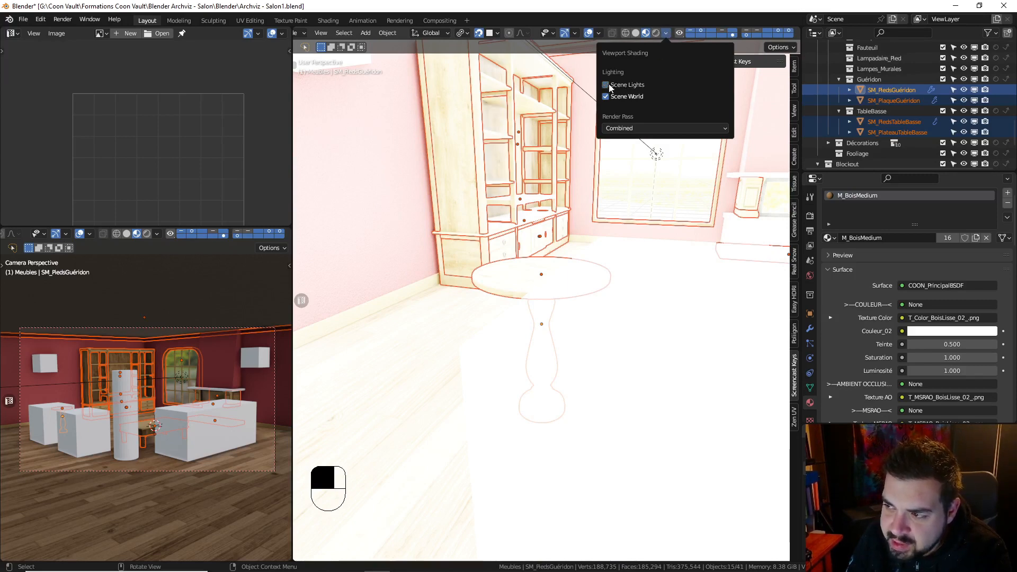
# Turn off Scene World for the Material Preview shading and deselect all objects in the scene
pyautogui.click(607, 97)
pyautogui.moveTo(574, 148); pyautogui.dragTo(544, 245, button='middle')
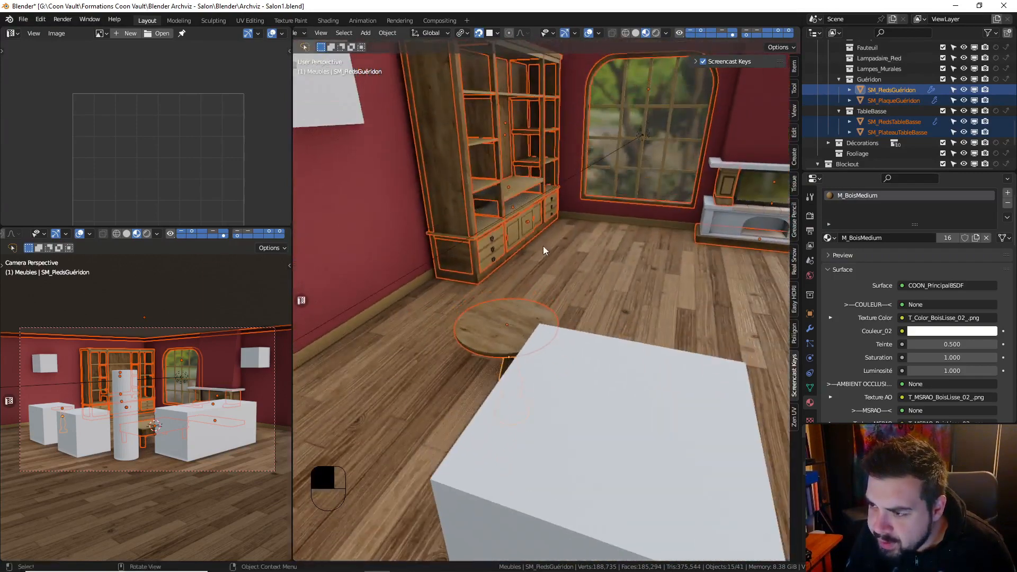
pyautogui.press('a')
pyautogui.click(531, 188)
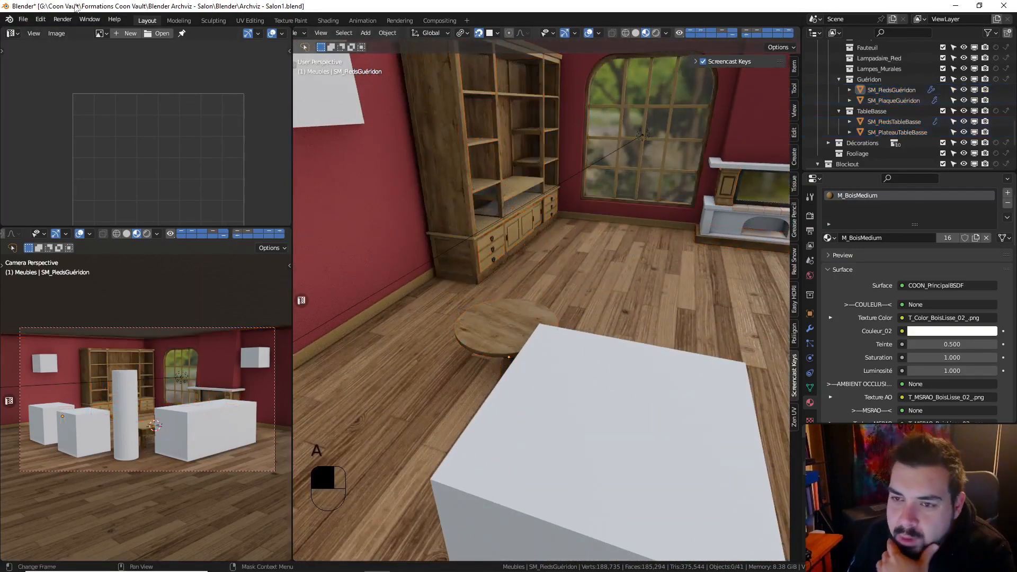
# Save the scene file, and run Purge All twice on the unused local and linked data-blocks
pyautogui.click(23, 19)
pyautogui.click(46, 91)
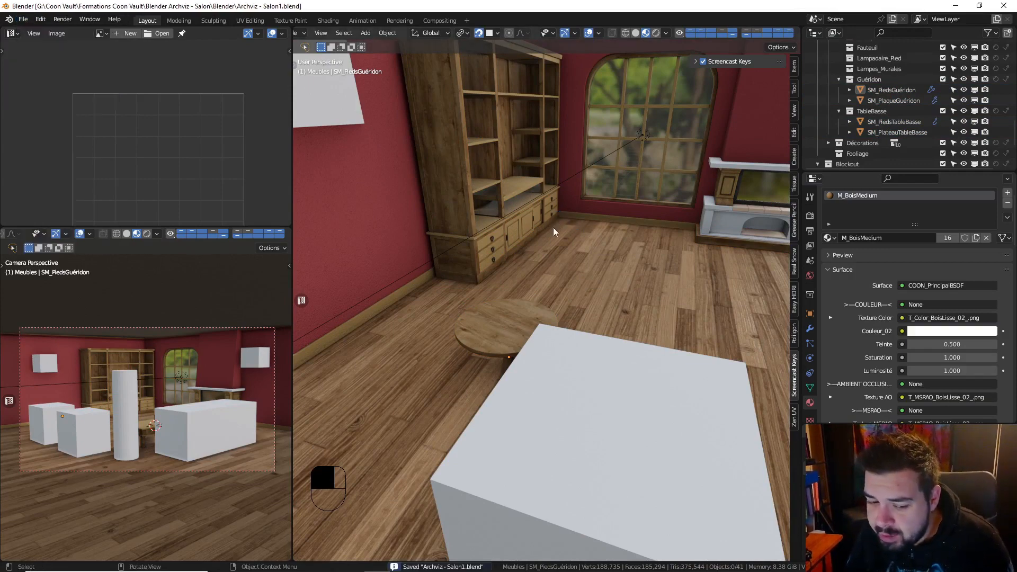
pyautogui.press('q')
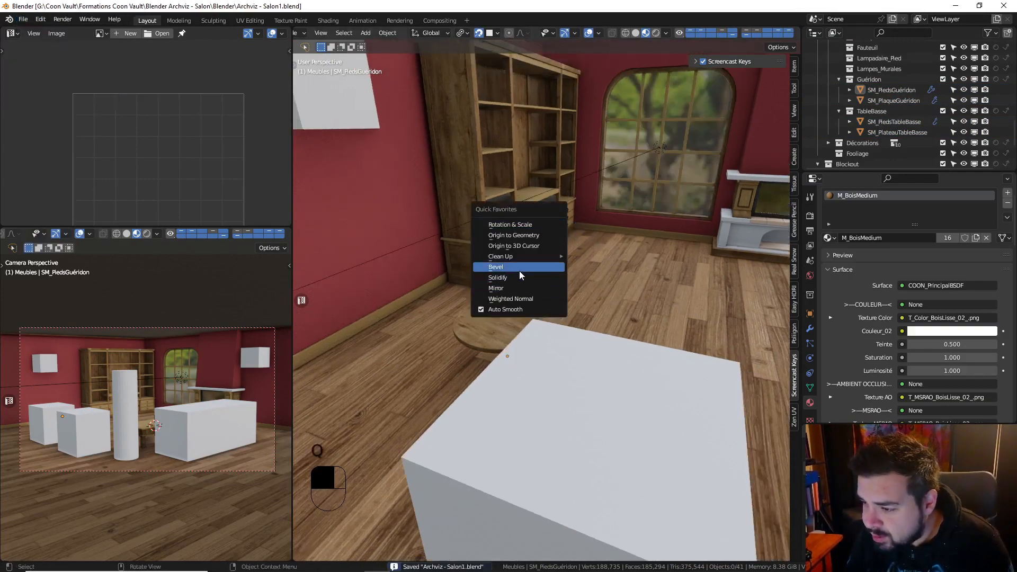
pyautogui.moveTo(521, 257)
pyautogui.click(597, 257)
pyautogui.click(597, 256)
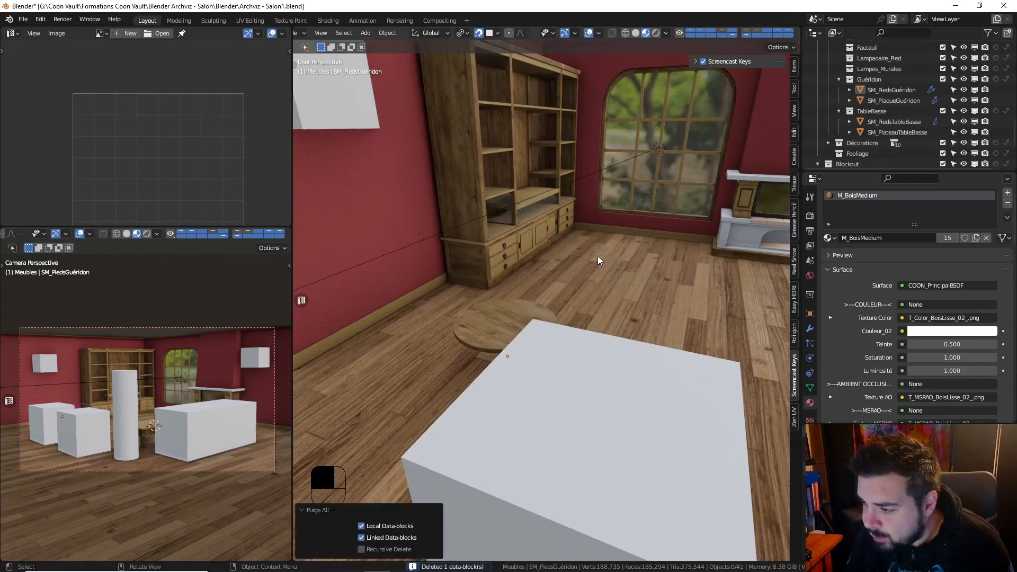
pyautogui.press('q')
pyautogui.moveTo(598, 256)
pyautogui.click(653, 260)
pyautogui.click(714, 270)
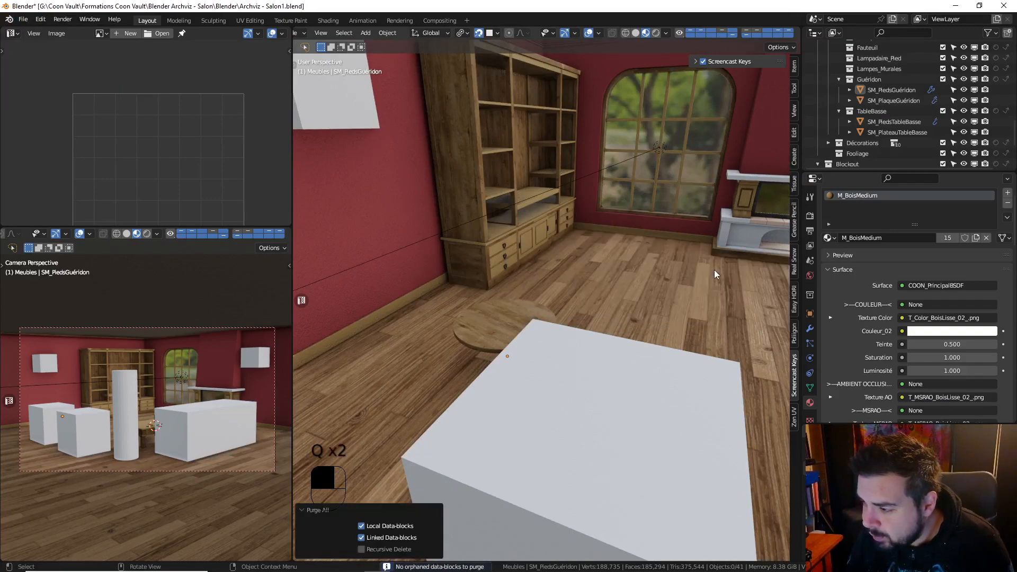
pyautogui.moveTo(593, 247); pyautogui.dragTo(529, 266, button='middle')
pyautogui.scroll(-3, 542, 256)
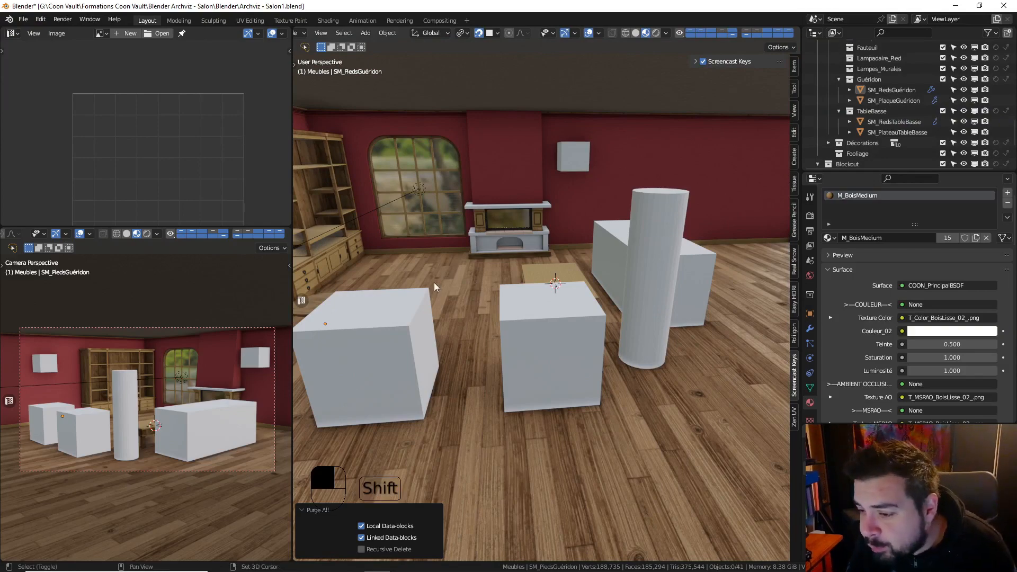
pyautogui.keyDown('shift'); pyautogui.moveTo(434, 282); pyautogui.dragTo(518, 266, button='middle'); pyautogui.keyUp('shift')
pyautogui.moveTo(409, 285); pyautogui.dragTo(468, 279, button='middle')
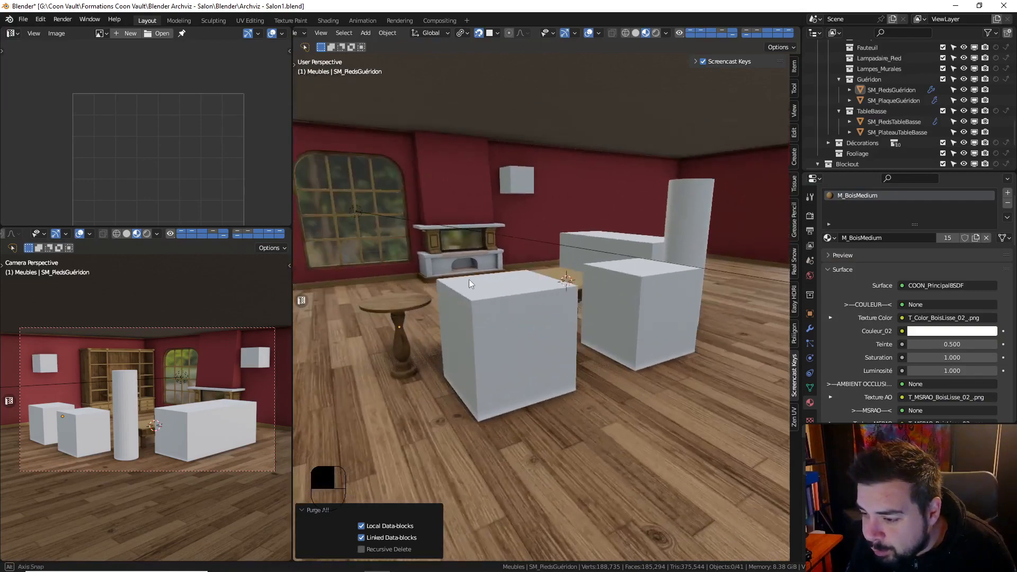